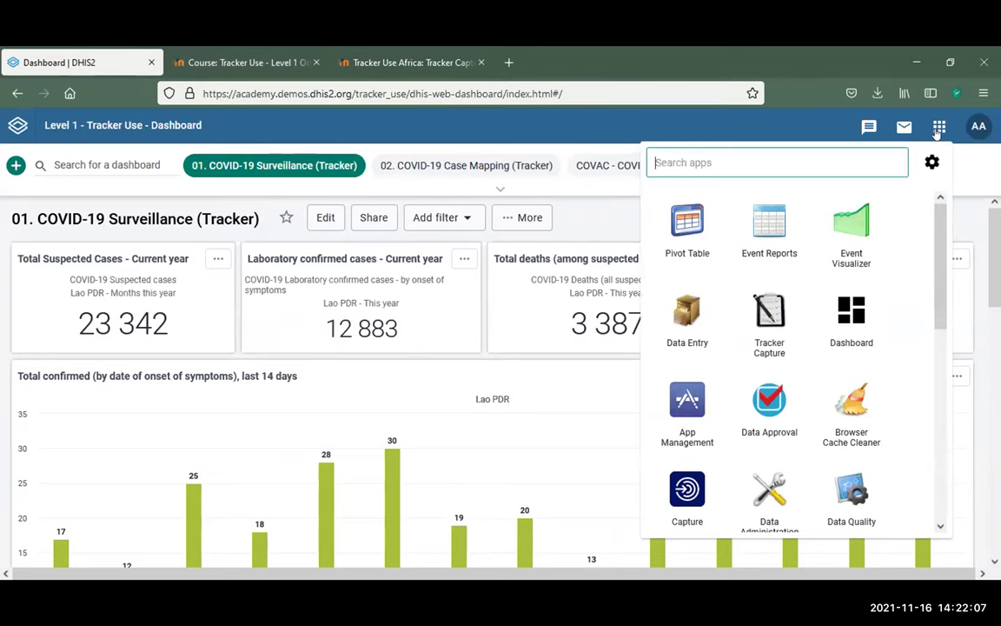
Search apps for 'tra' and launch Tracker Capture
type("tra")
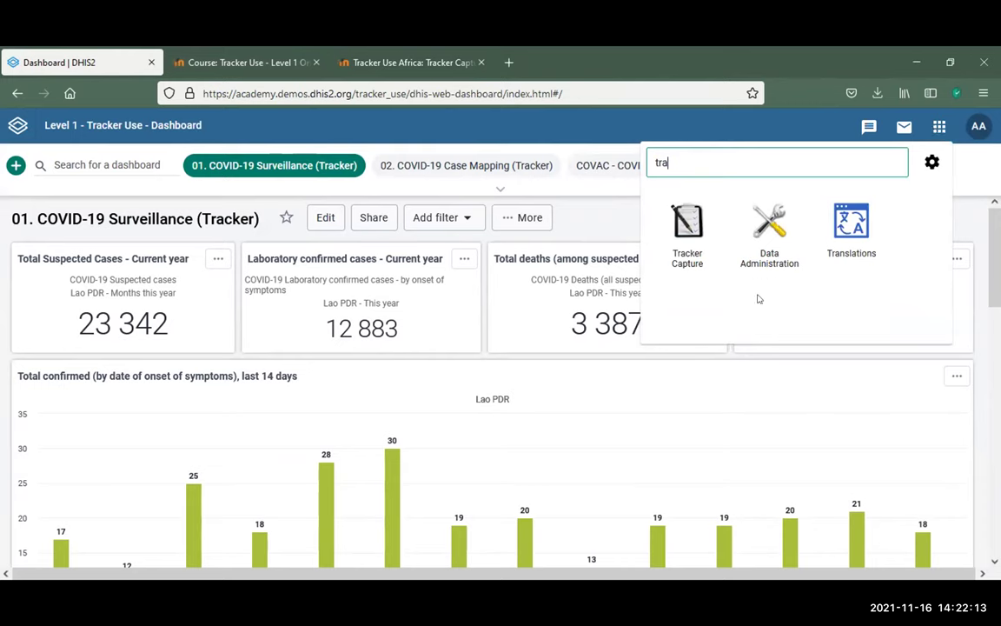
left_click(696, 226)
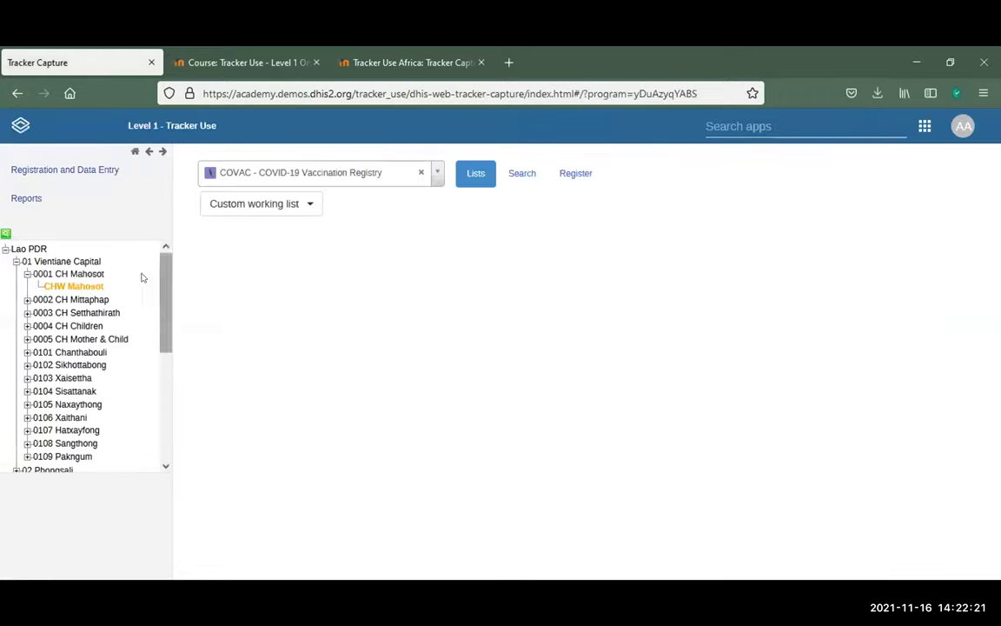
Drill down Lao PDR > 01 Vientiane Capital > 0001 CH Mahosot and select CHW Mahosot
left_click(6, 249)
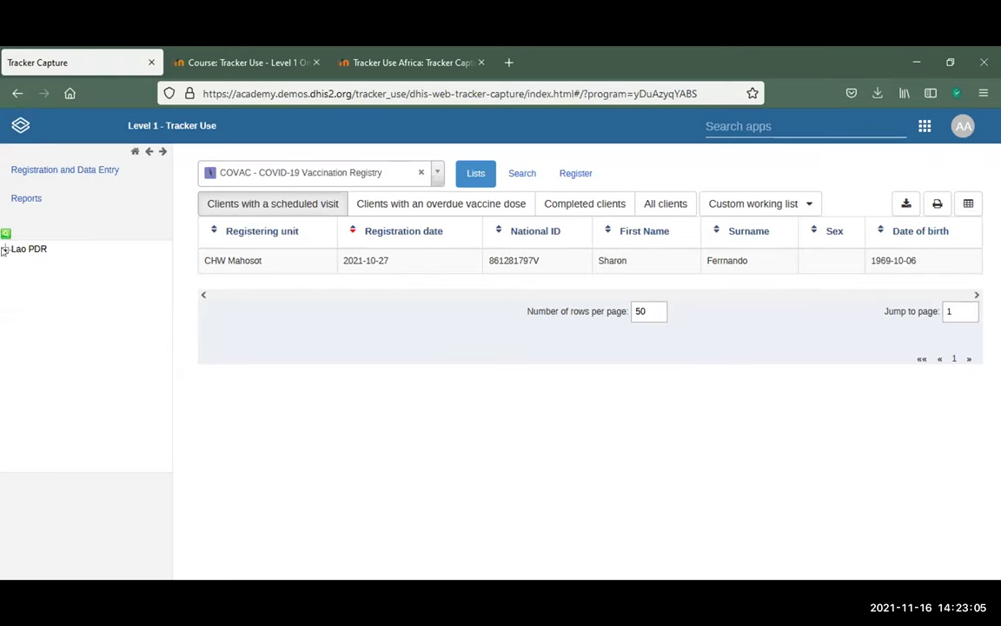
left_click(4, 250)
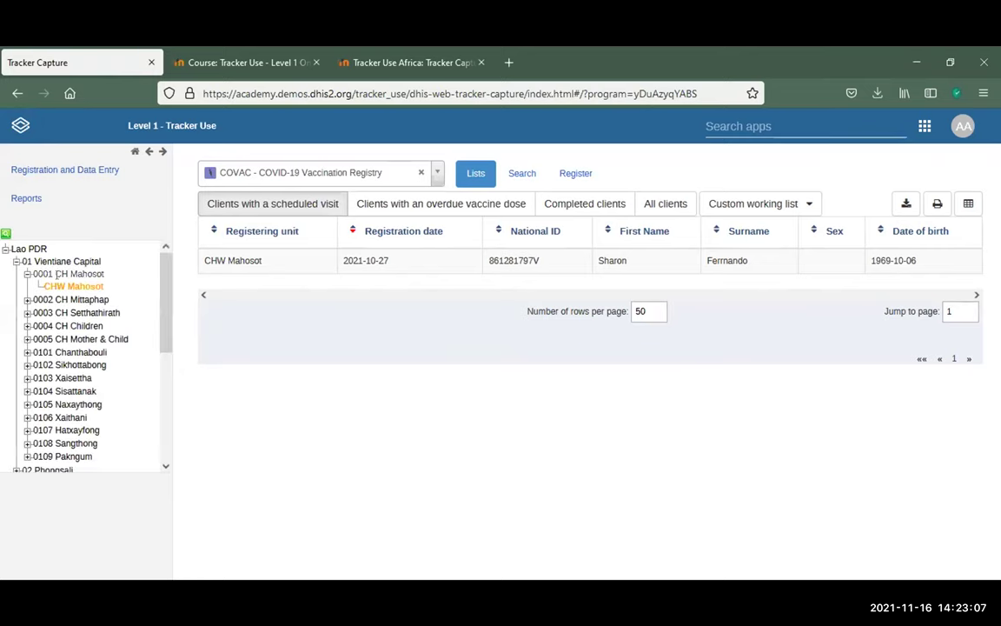
left_click(27, 274)
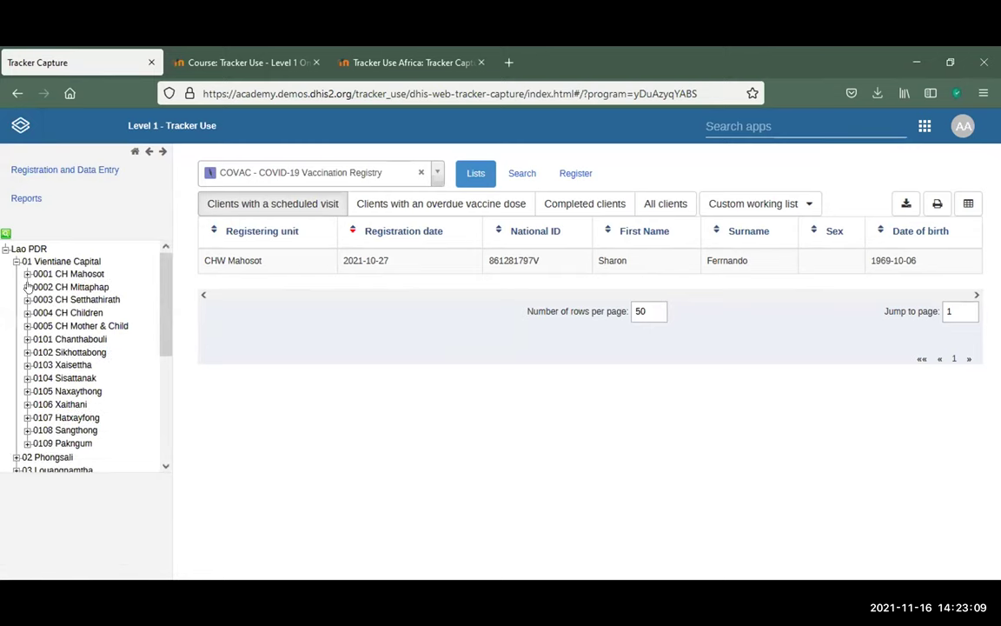
left_click(16, 261)
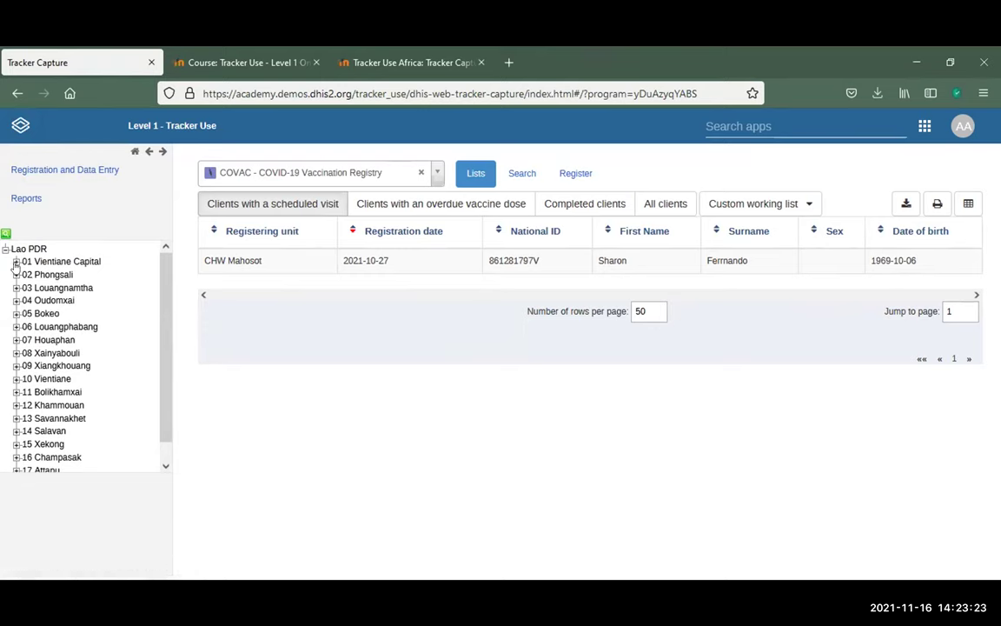
left_click(16, 261)
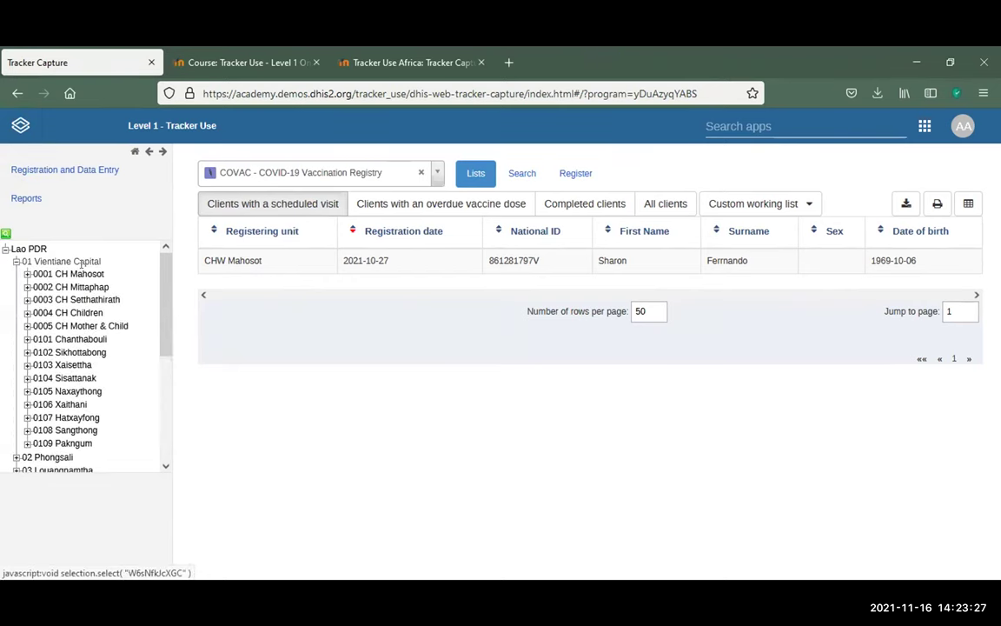
left_click(27, 275)
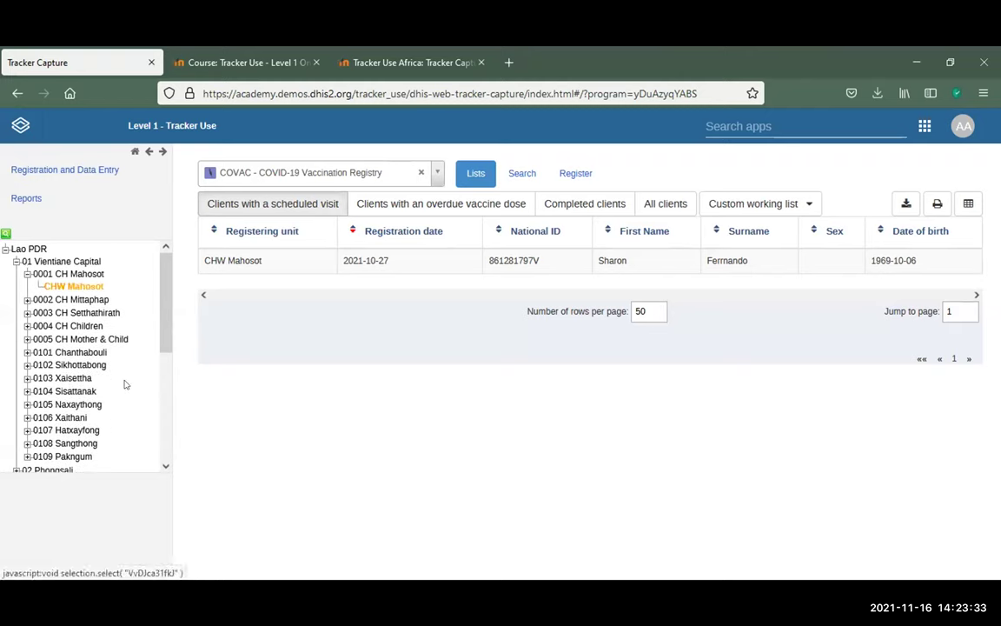
left_click(75, 288)
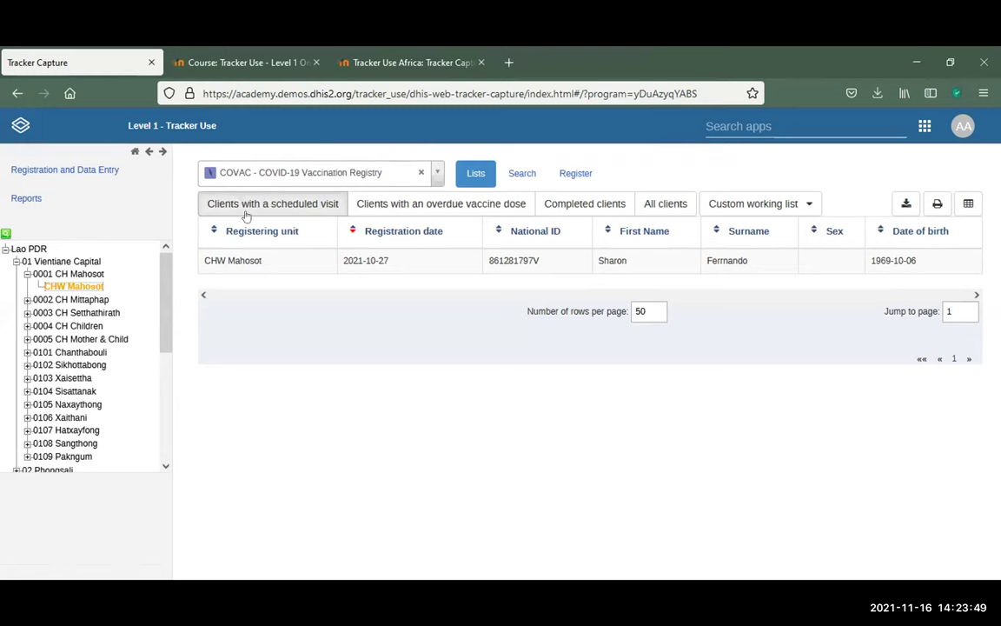
left_click(439, 173)
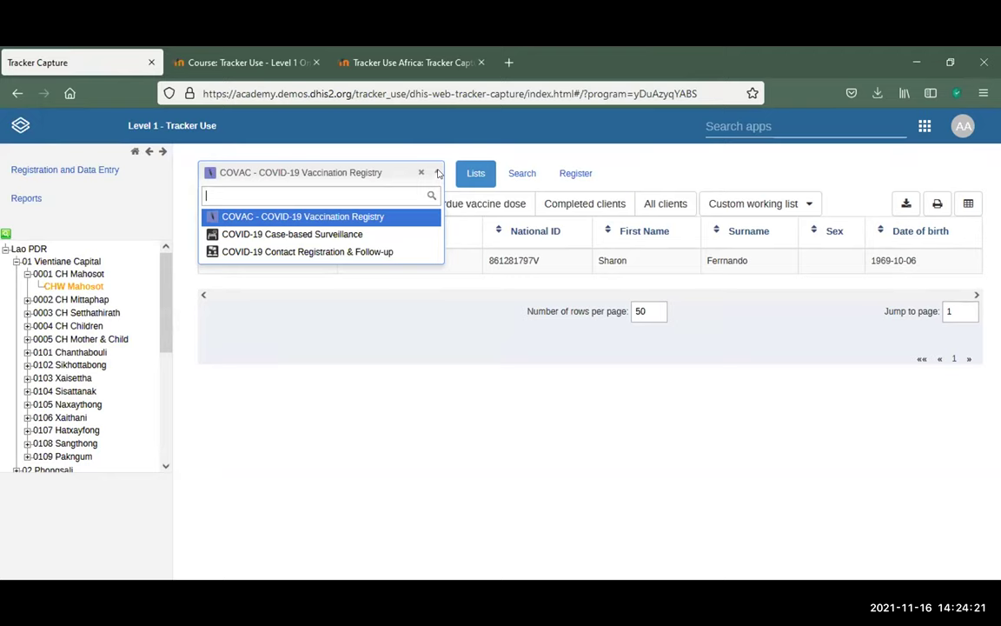
left_click(345, 234)
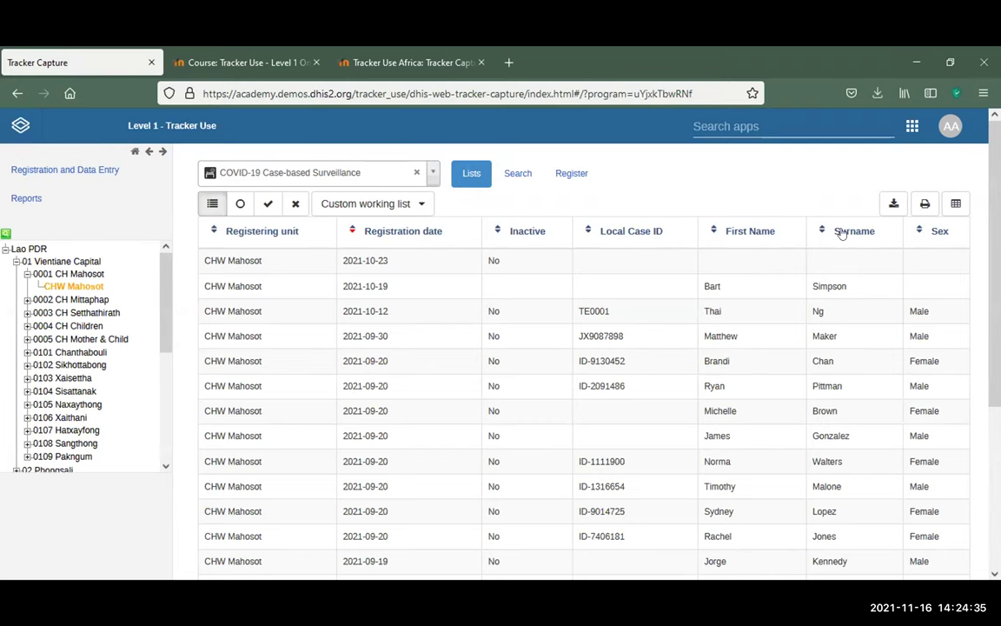
left_click(429, 172)
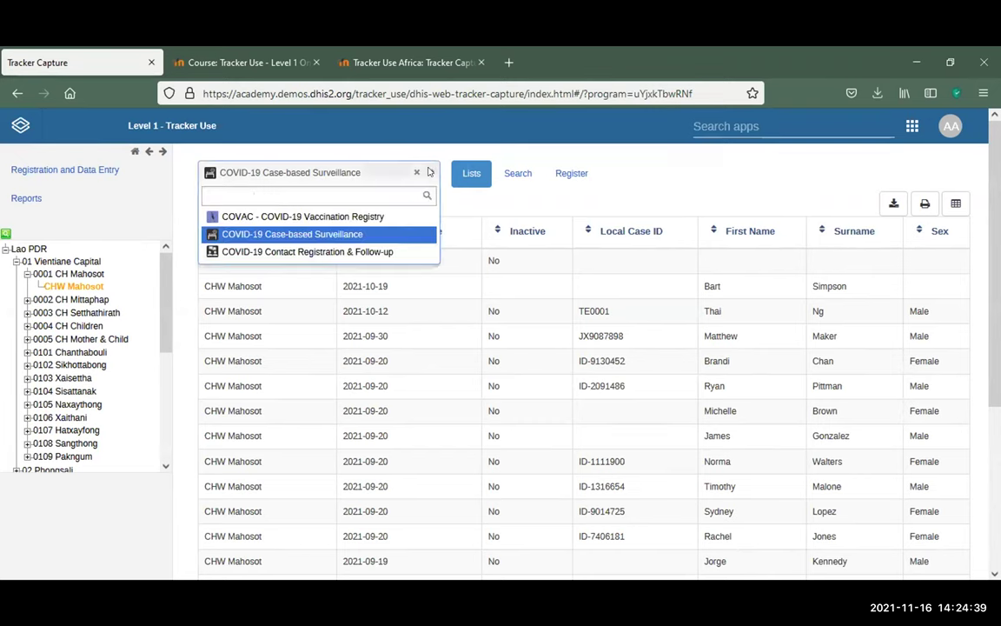
left_click(329, 218)
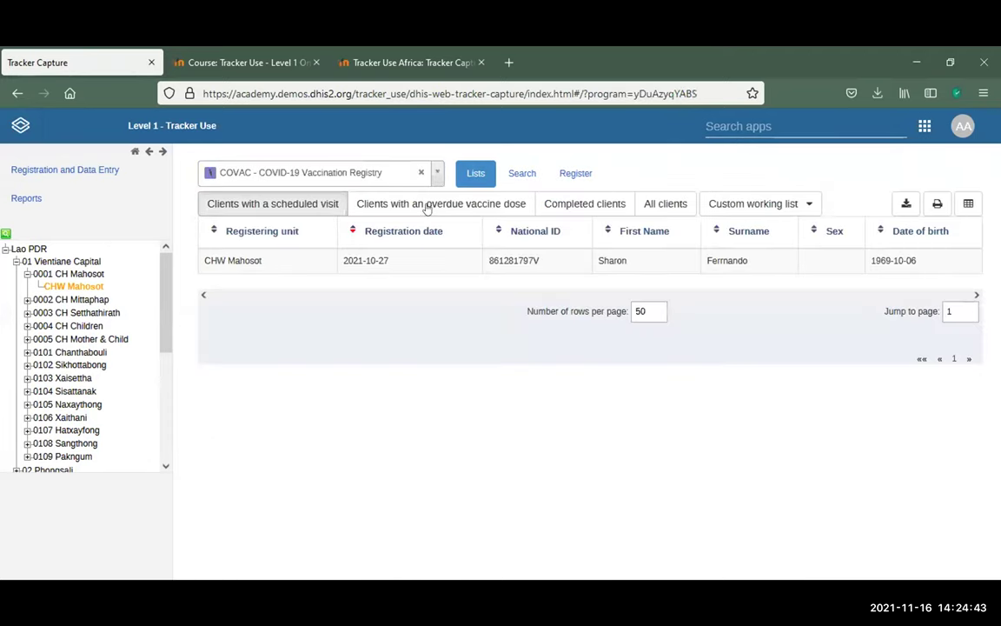
Step through the Scheduled visit, Overdue vaccine dose, Completed and All clients working lists
left_click(224, 208)
left_click(265, 208)
left_click(267, 209)
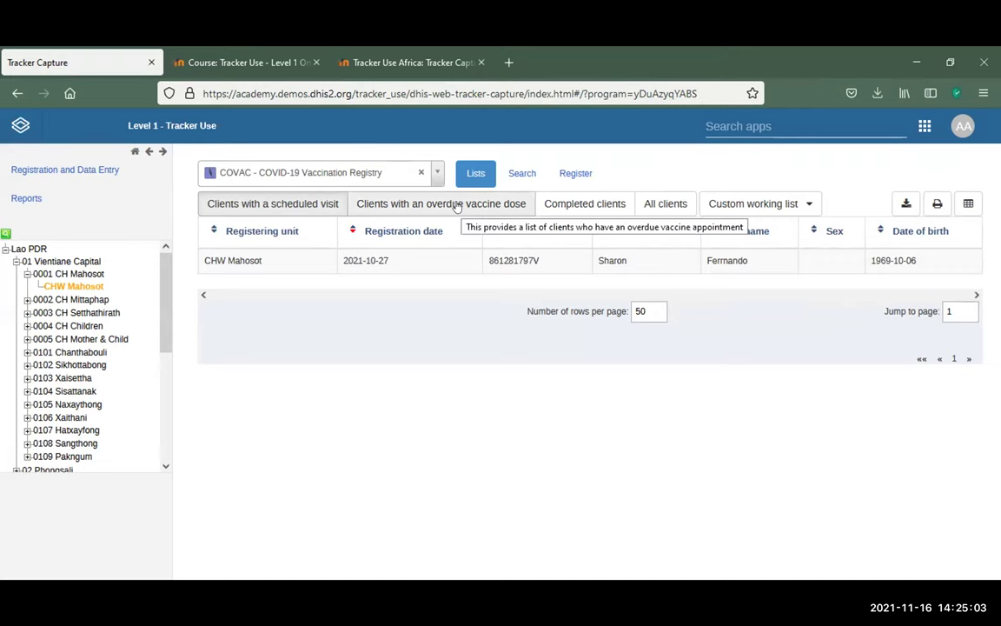
left_click(457, 205)
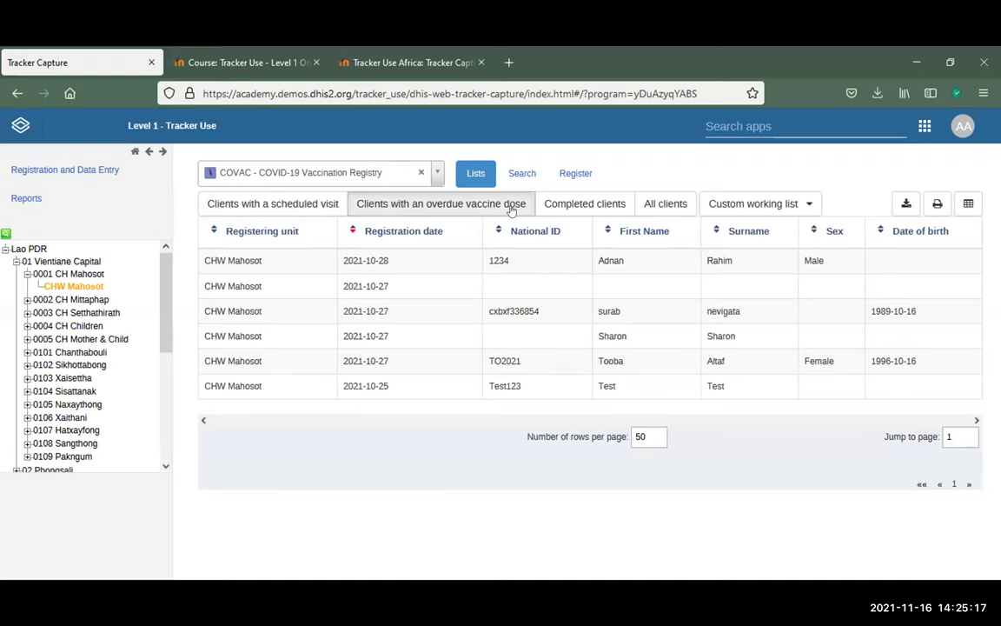
left_click(579, 206)
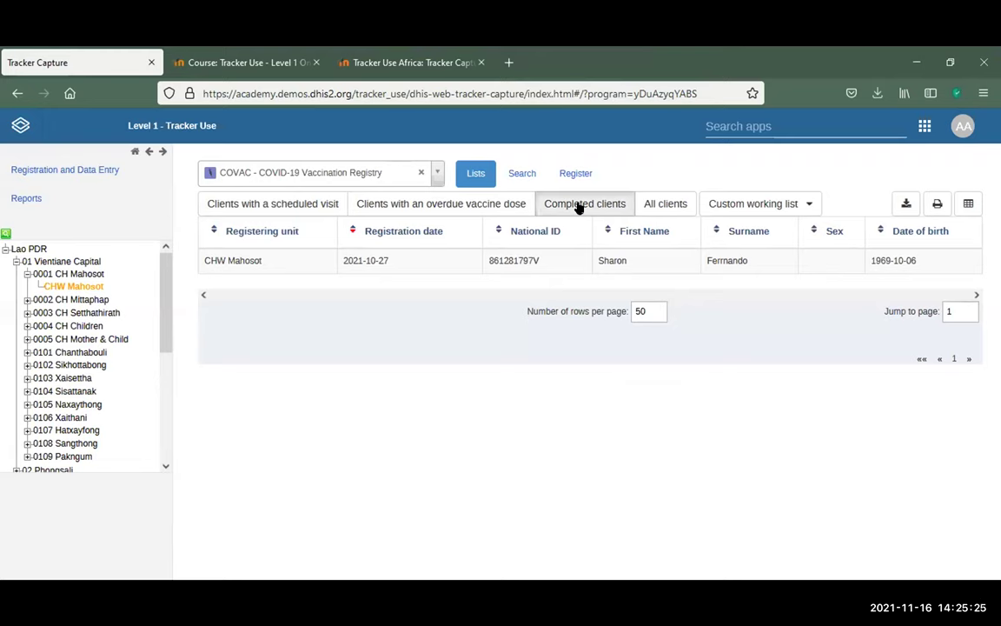
left_click(665, 205)
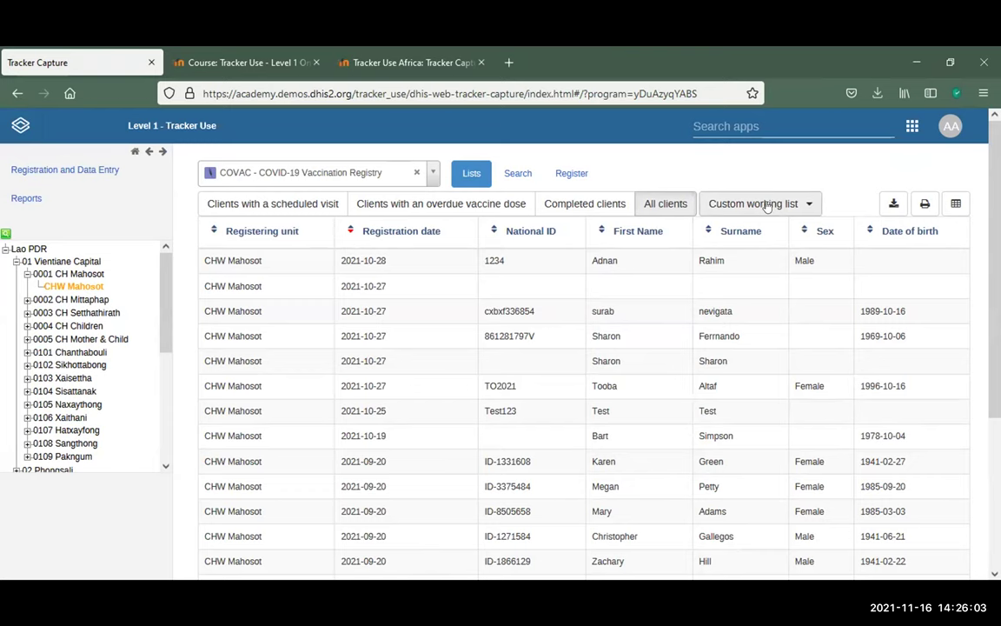
Reselect CHW Mahosot under 0001 CH Mahosot to restore the scheduled-visit list
left_click(767, 205)
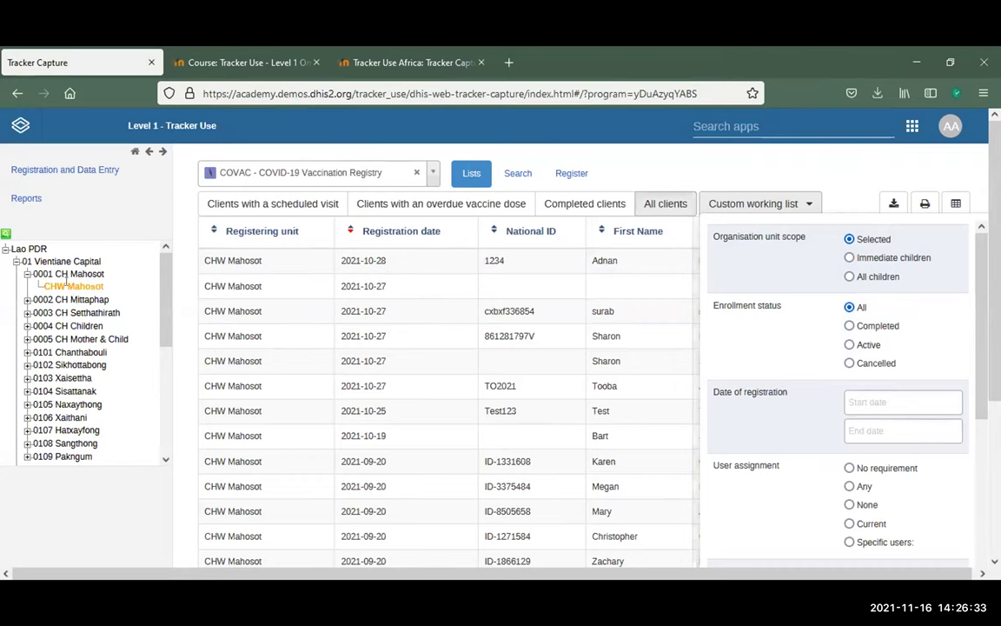
left_click(25, 274)
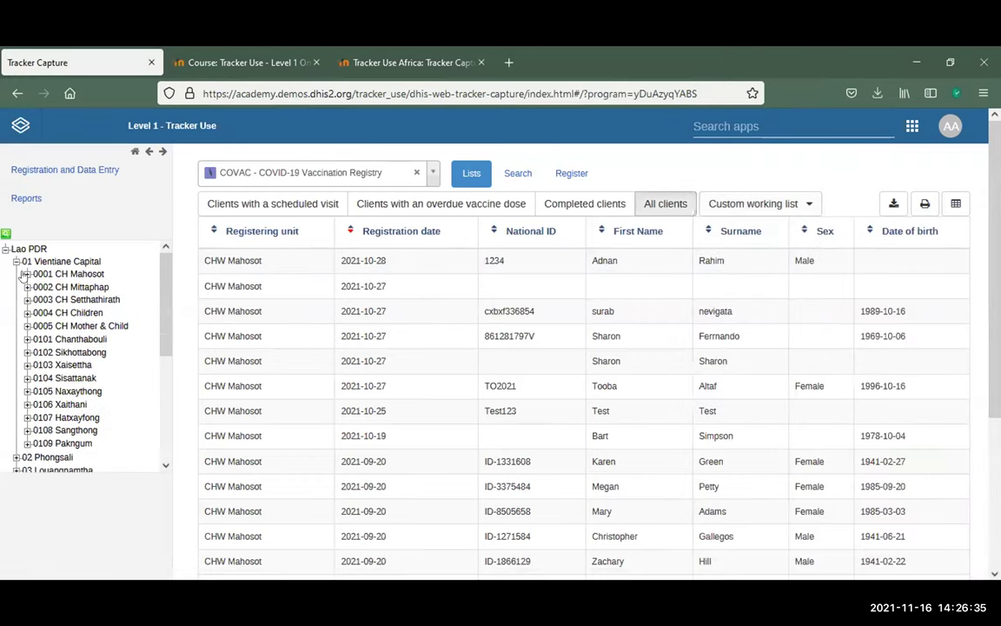
left_click(75, 271)
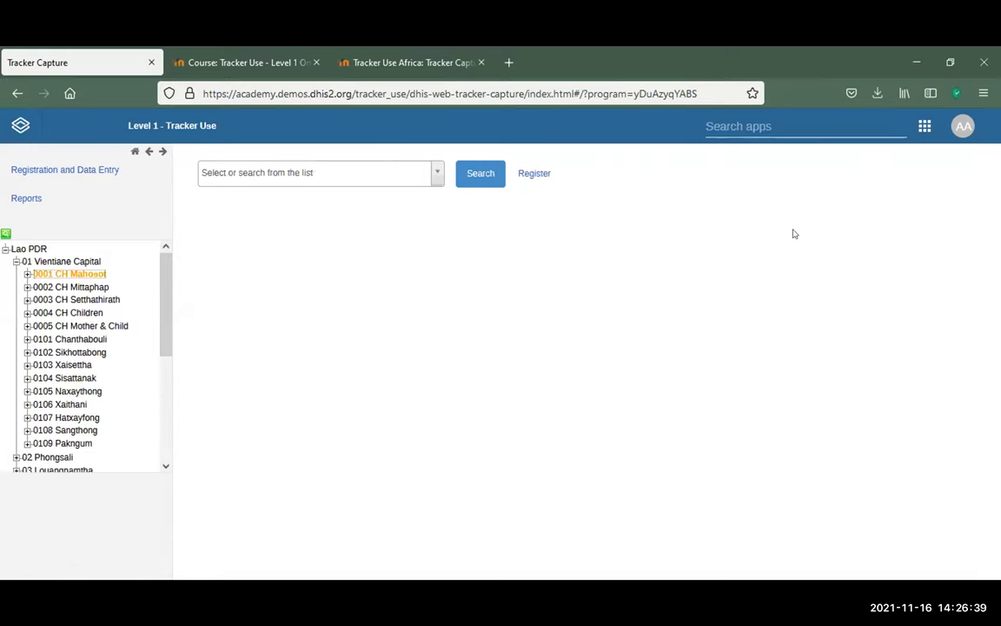
left_click(27, 274)
left_click(51, 285)
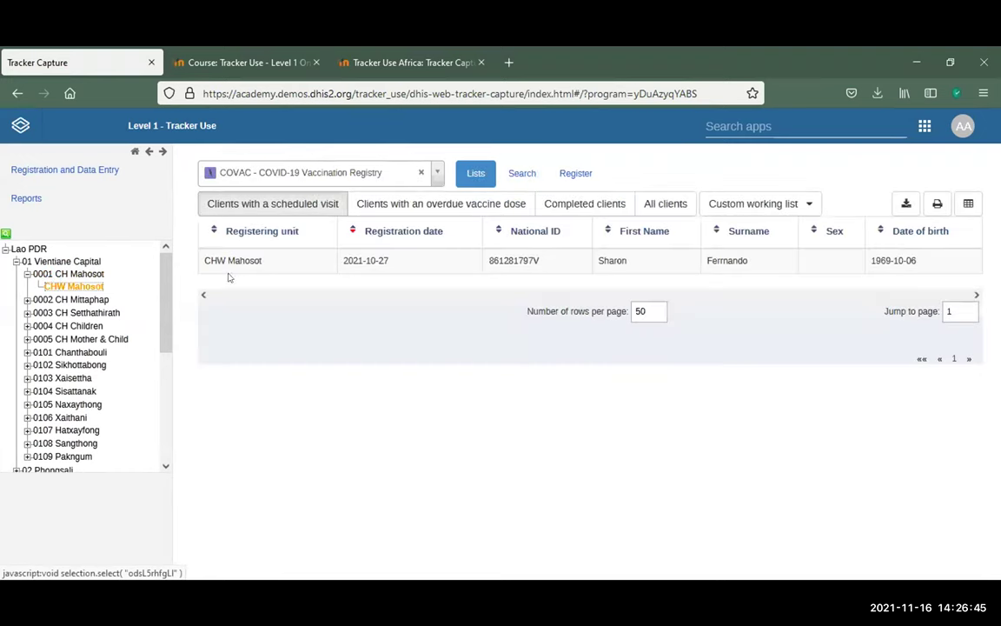
Filter the custom working list to Enrollment status Active and search
left_click(805, 204)
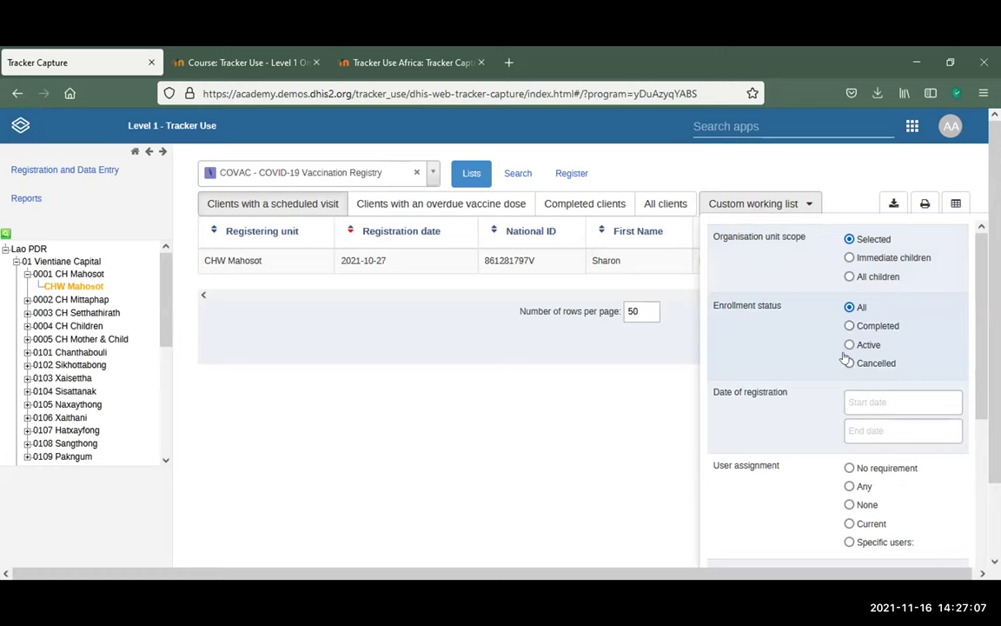
left_click(849, 344)
scroll(771, 360, "down", 5)
scroll(944, 504, "down", 3)
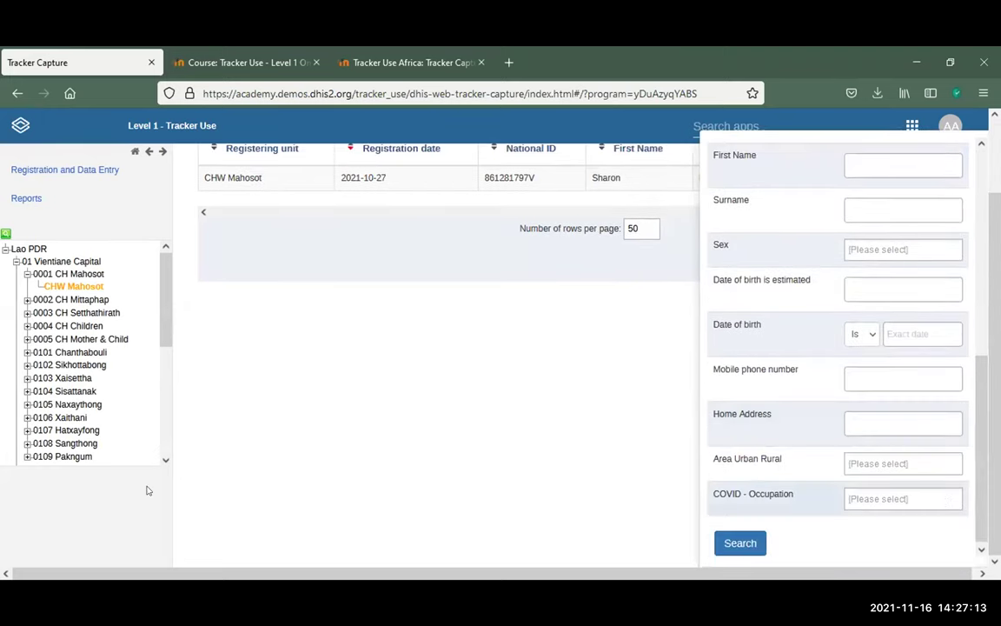
left_click(753, 544)
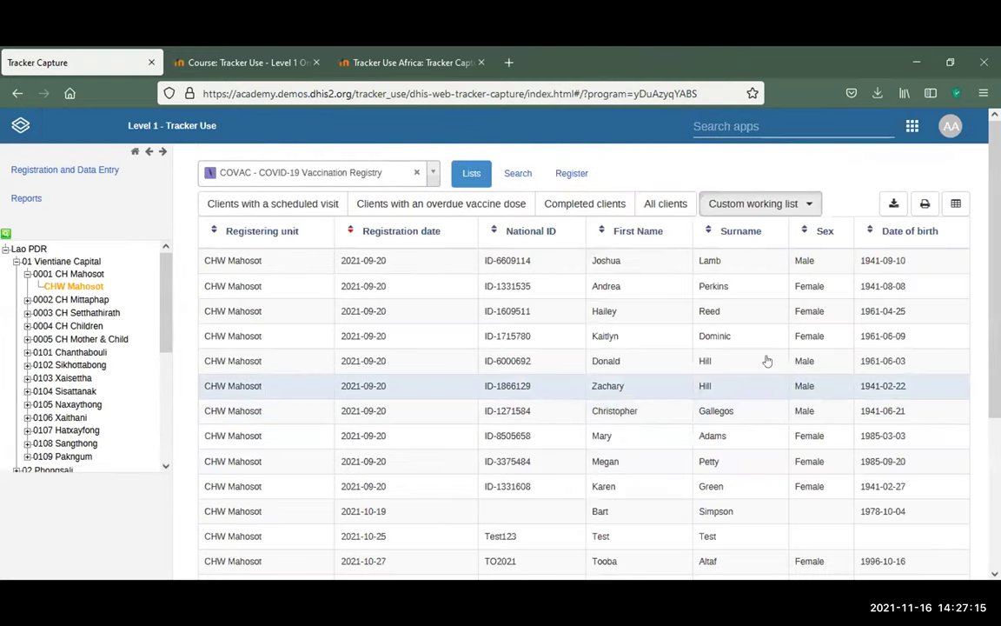
Enter a client's National ID in the custom working list filter and search
left_click(804, 207)
scroll(814, 279, "up", 5)
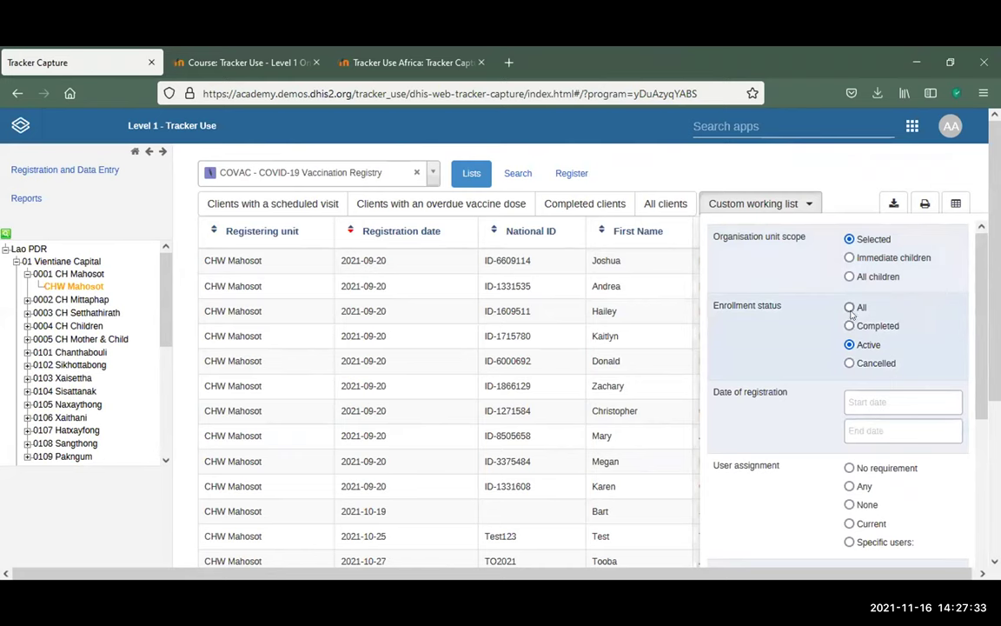
scroll(852, 314, "down", 3)
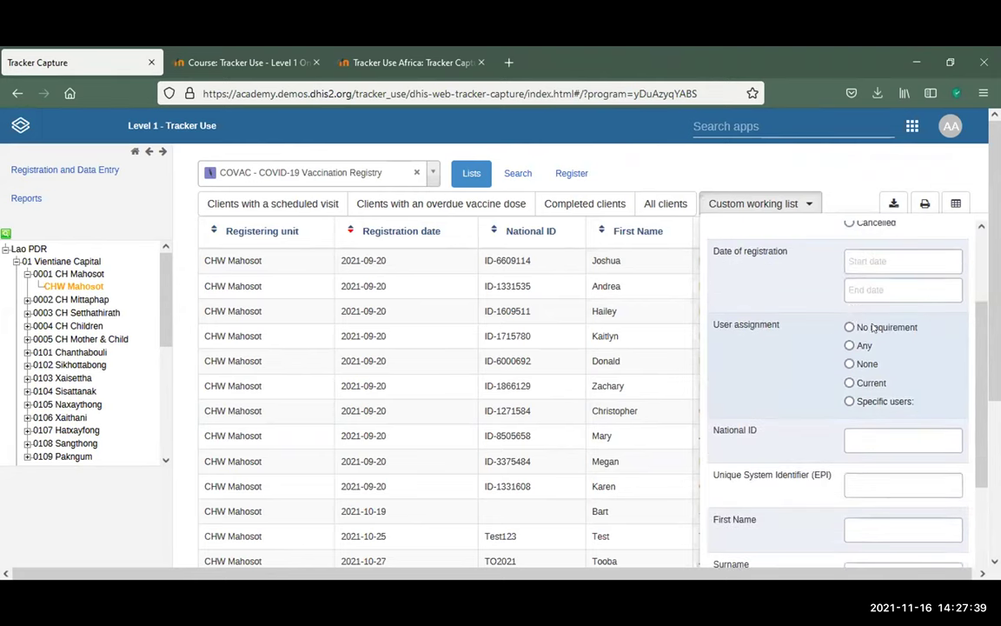
scroll(841, 362, "down", 1)
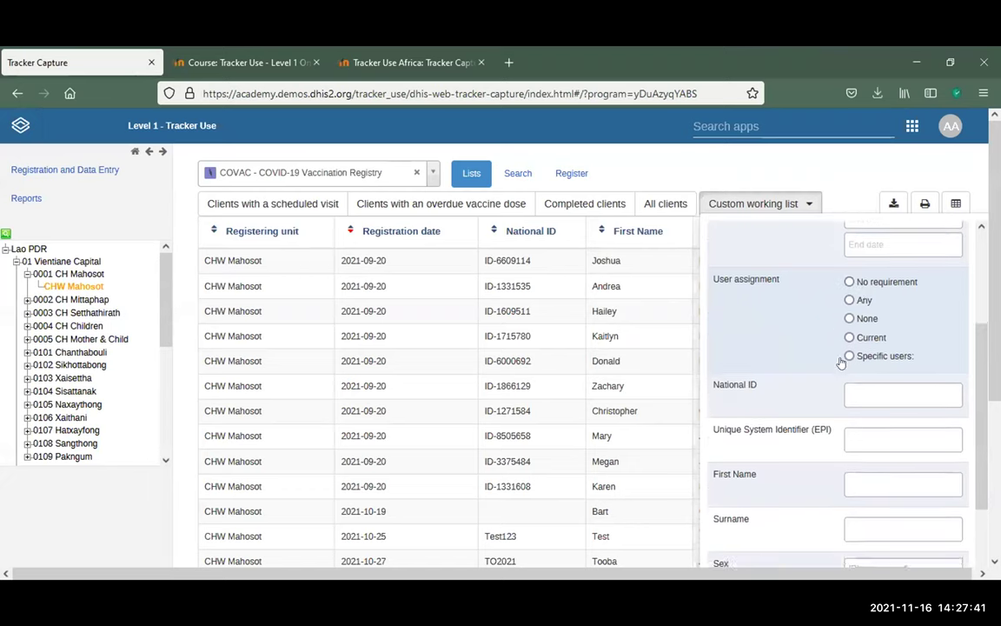
scroll(841, 362, "down", 1)
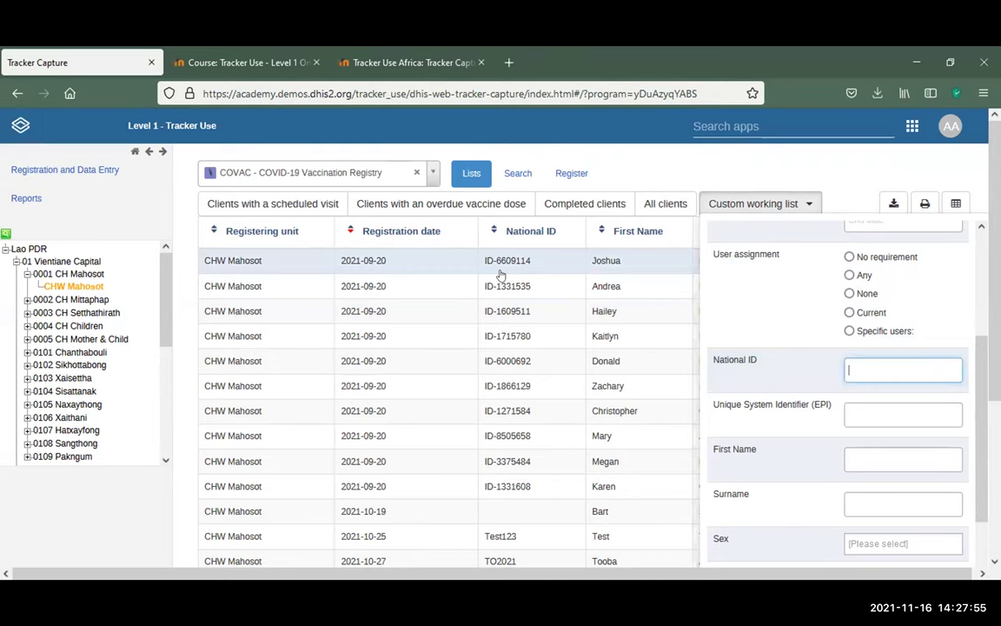
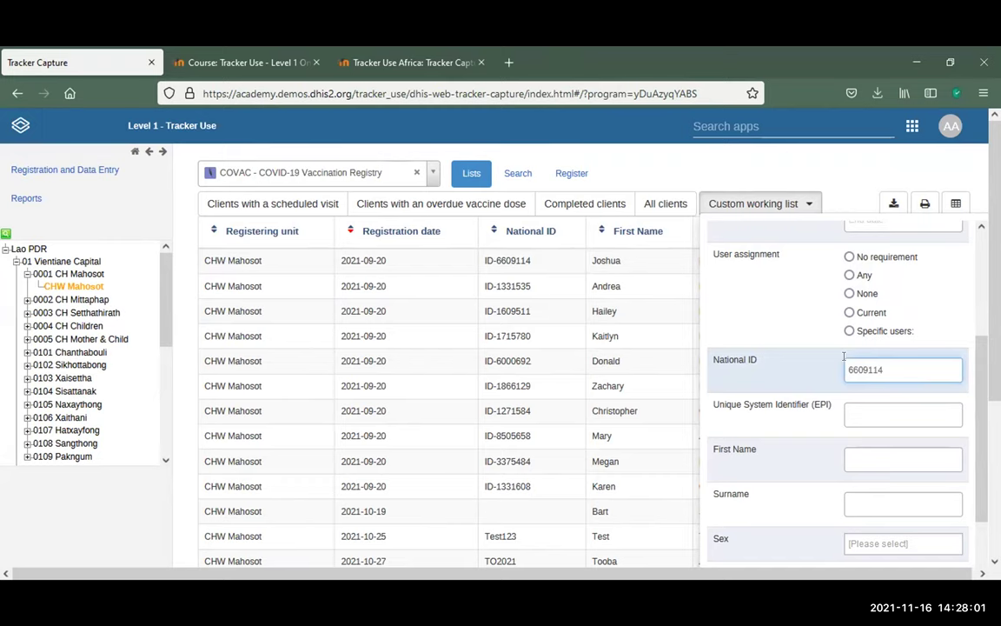
scroll(872, 476, "down", 10)
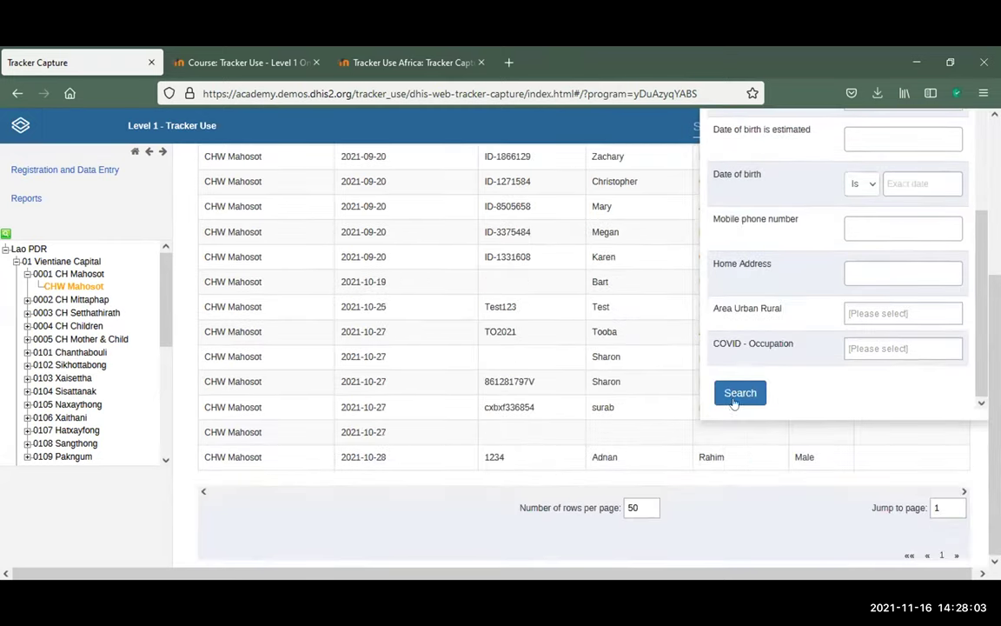
left_click(737, 398)
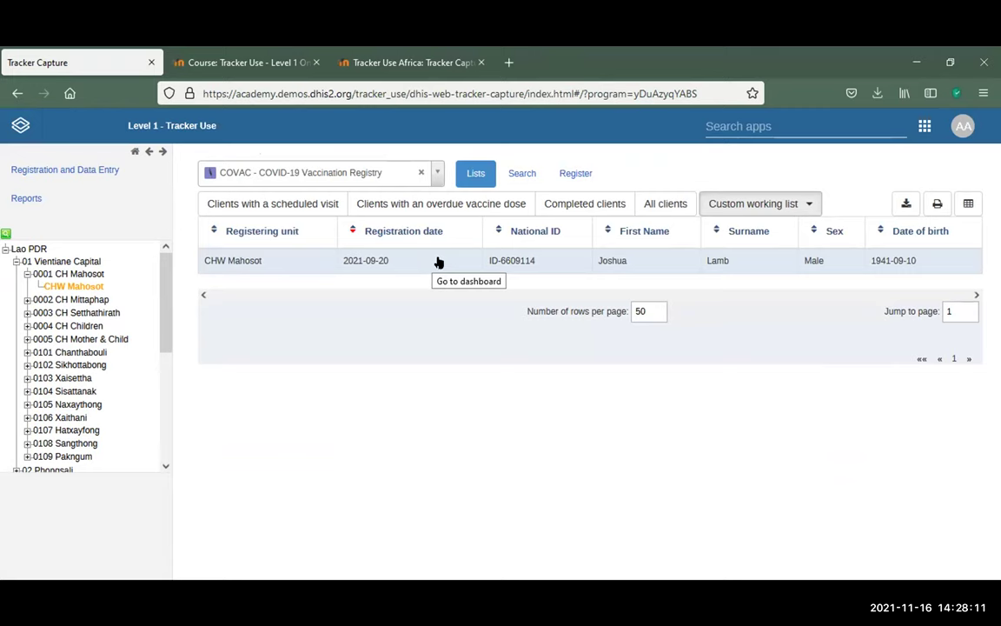
left_click(804, 204)
scroll(800, 313, "down", 1)
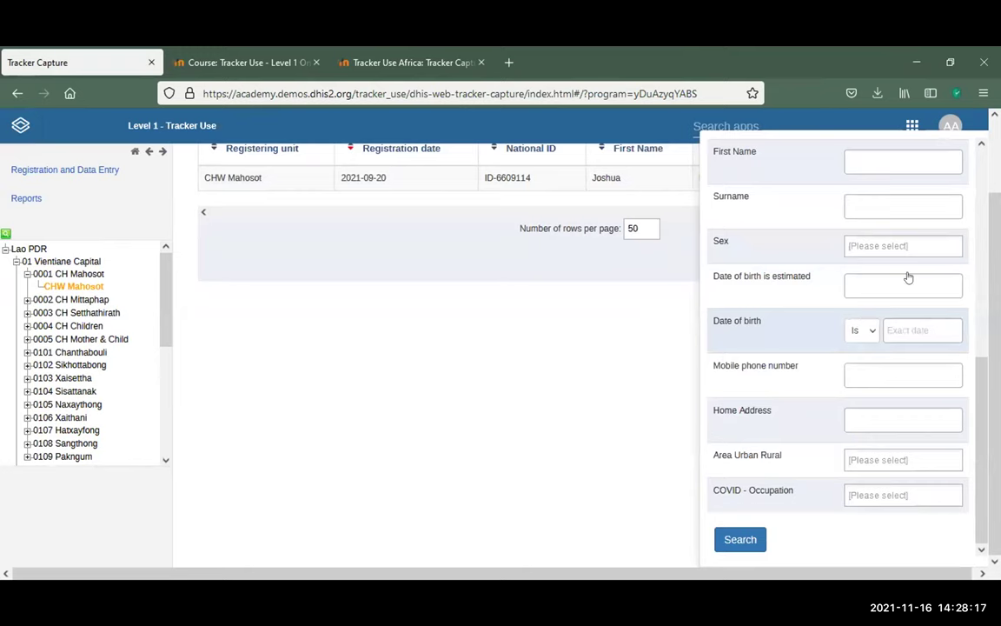
scroll(862, 250, "up", 1)
left_click(892, 317)
key("Escape")
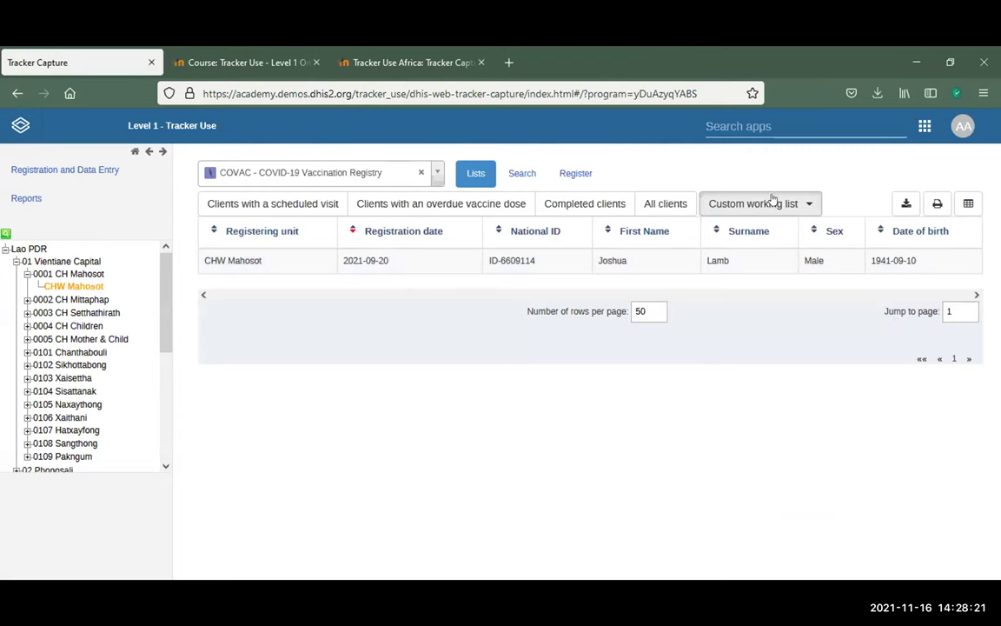
left_click(773, 201)
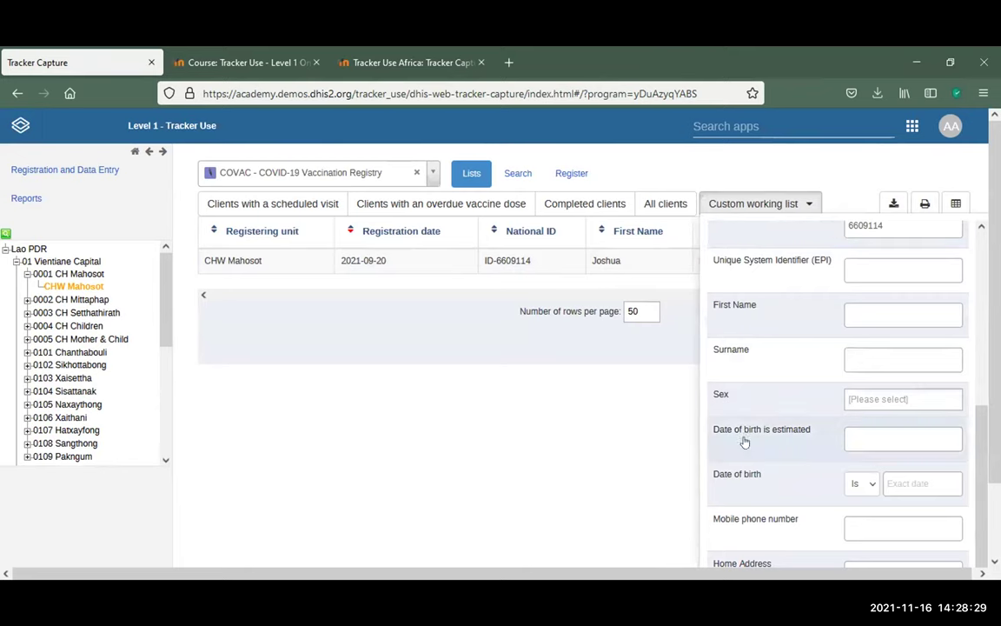
scroll(759, 463, "down", 2)
scroll(759, 463, "down", 3)
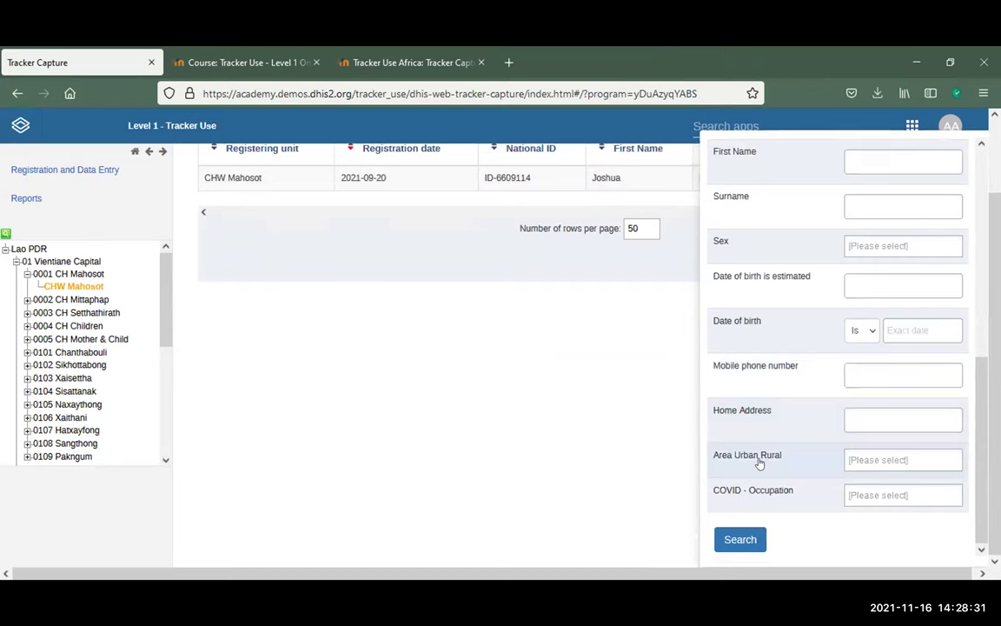
left_click(578, 419)
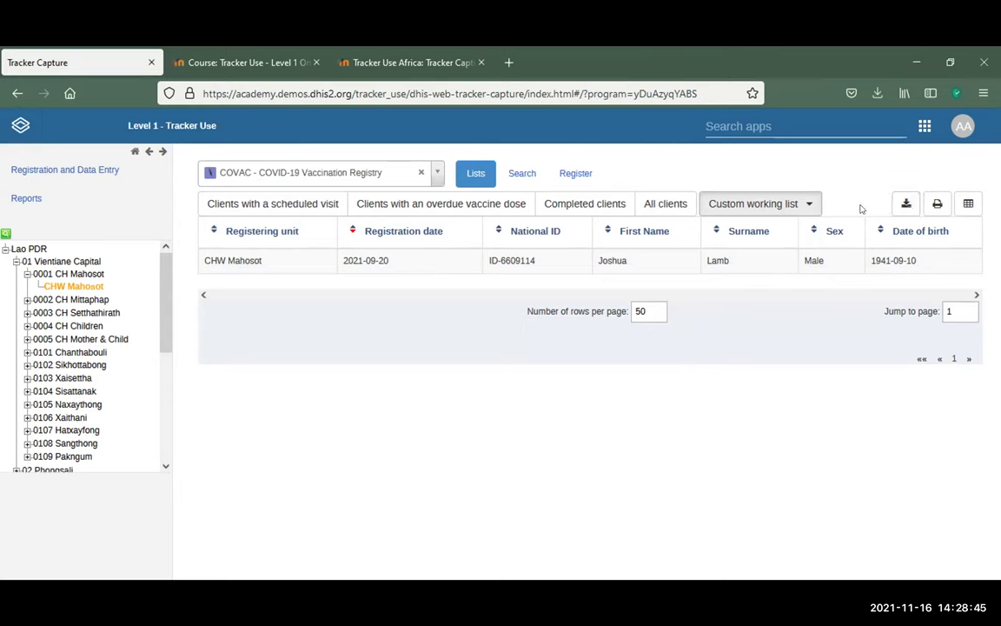
Clear the National ID filter, set Enrollment status to All, and rerun the search
left_click(794, 203)
scroll(806, 409, "down", 2)
scroll(814, 417, "up", 4)
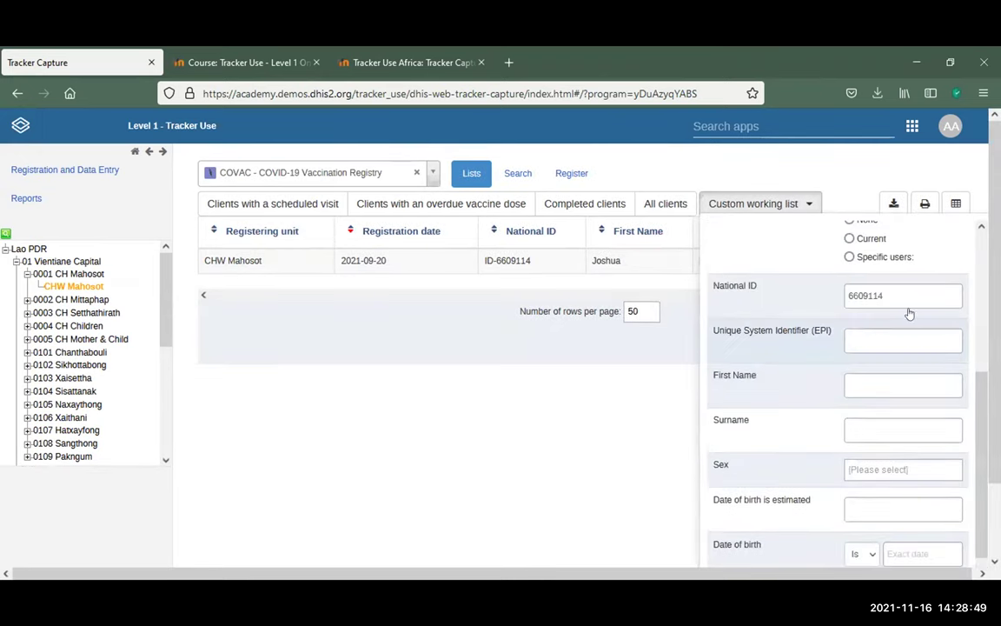
left_click(921, 295)
key("ctrl+a")
key("BackSpace")
scroll(858, 279, "up", 5)
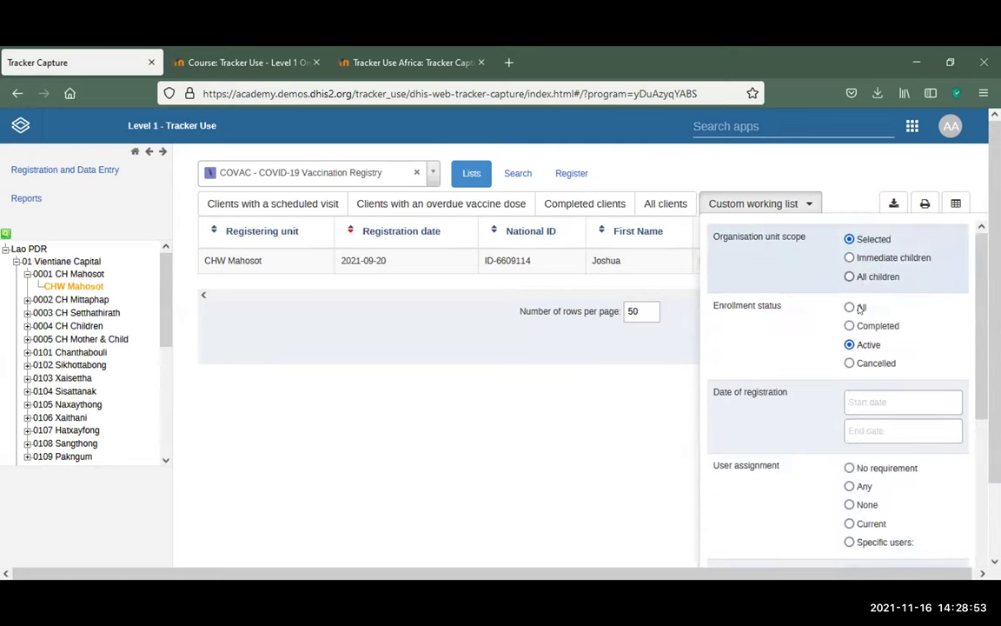
left_click(850, 307)
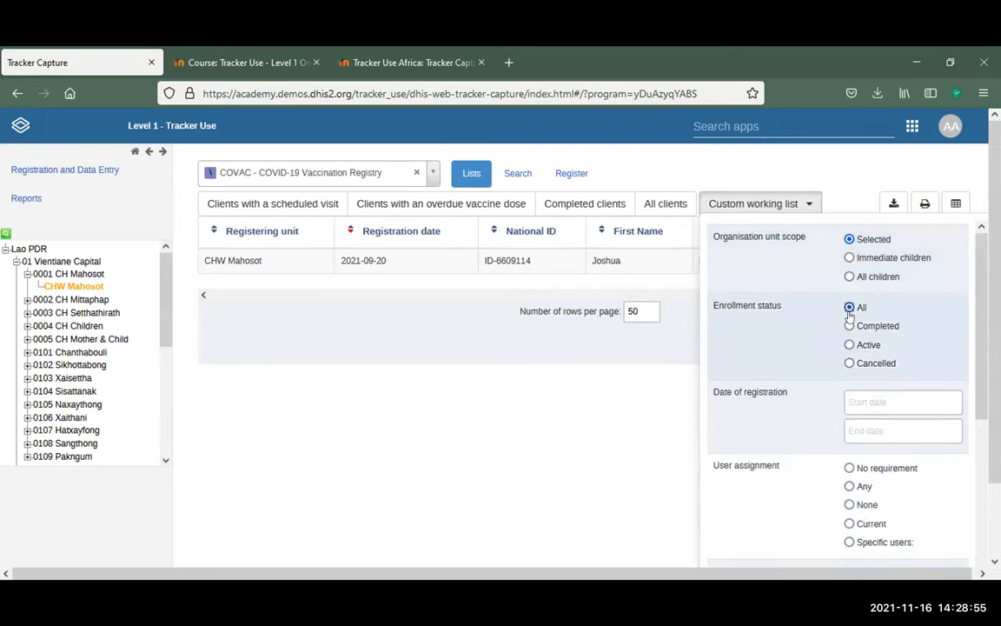
scroll(728, 458, "down", 10)
left_click(738, 540)
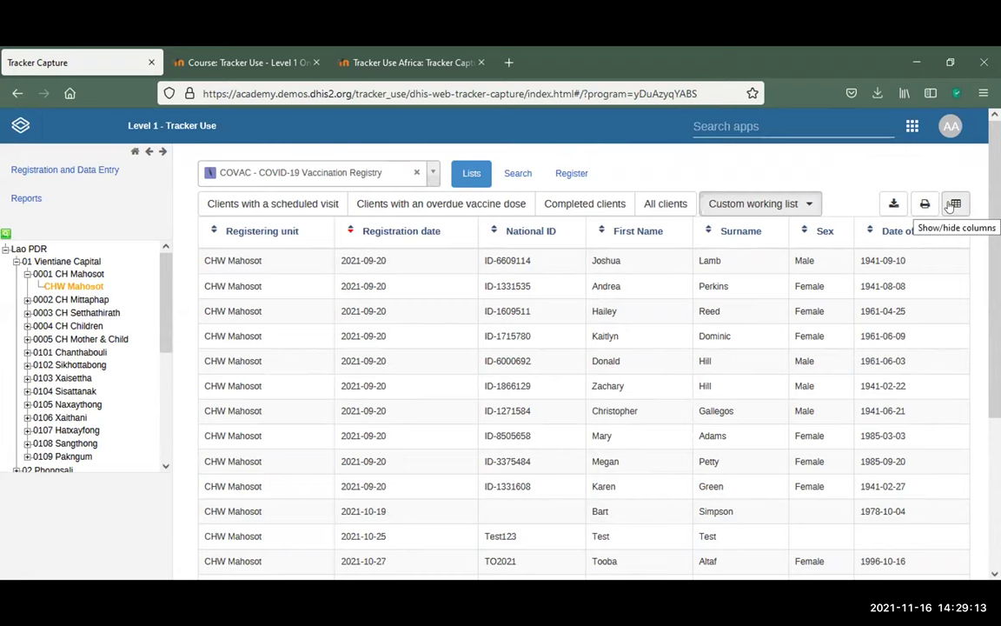
left_click(953, 203)
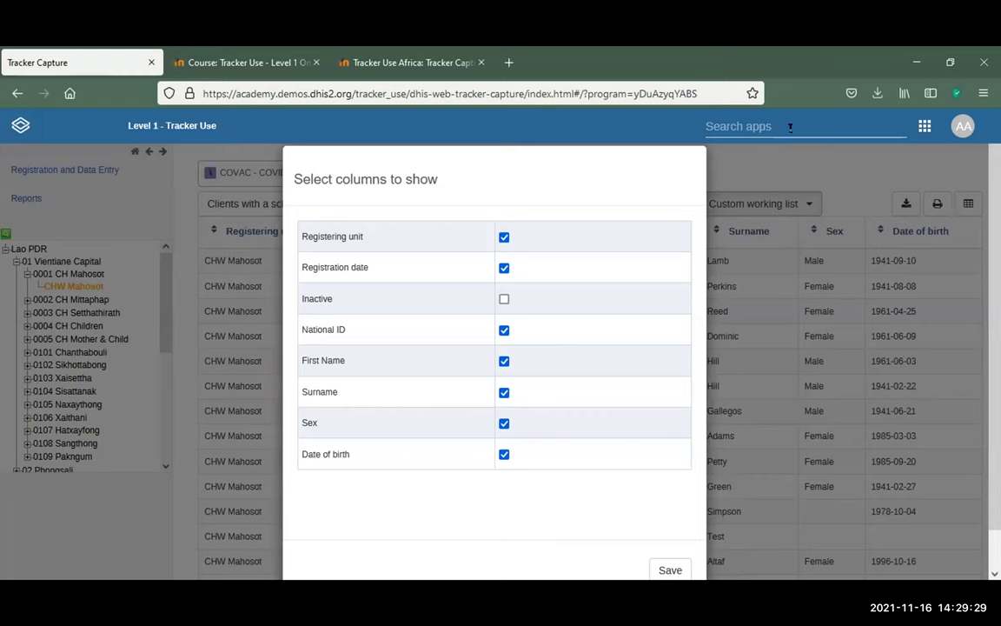
left_click(503, 423)
left_click(504, 268)
left_click(663, 572)
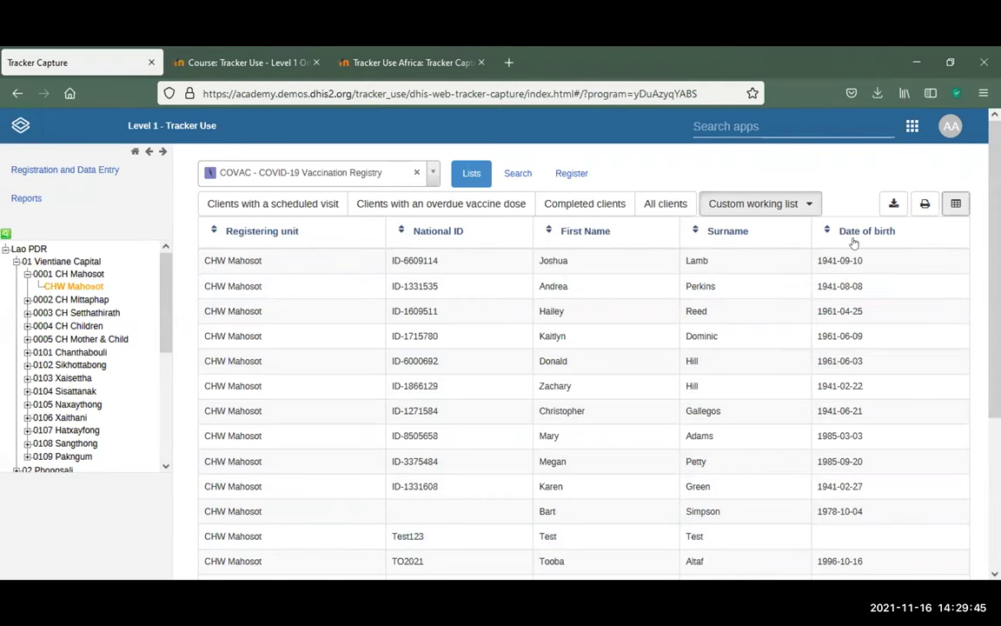
left_click(956, 204)
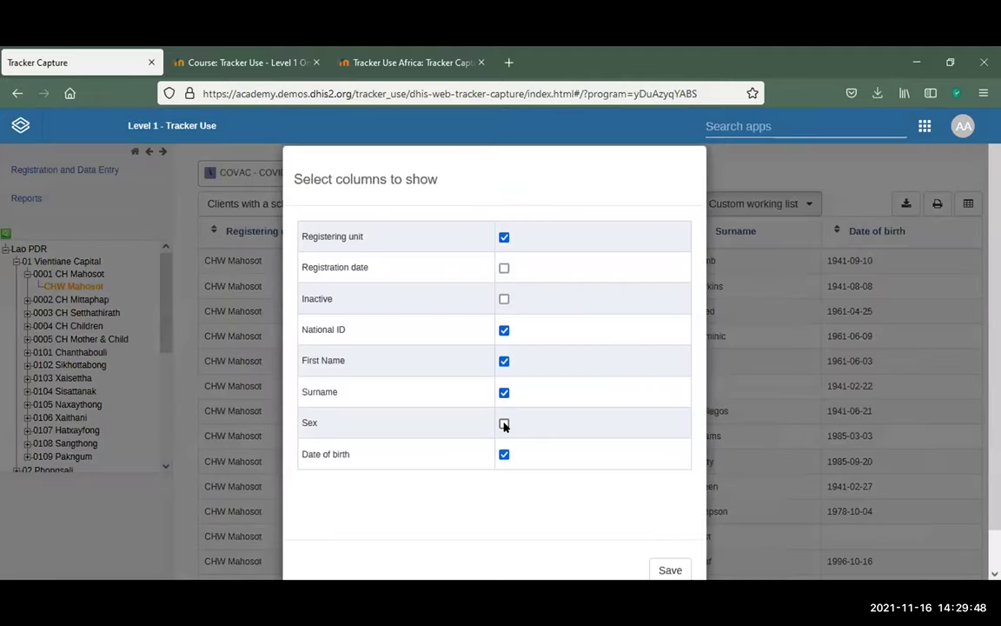
left_click(505, 423)
left_click(504, 268)
left_click(669, 570)
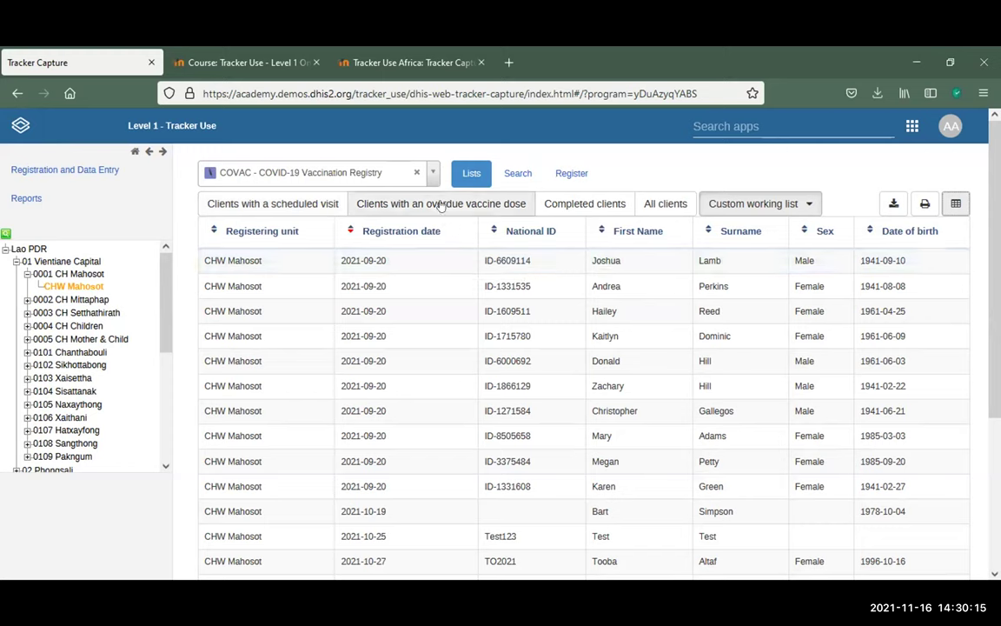
Check the programs offered at 0001 CH Mahosot, then reselect CHW Mahosot
left_click(429, 173)
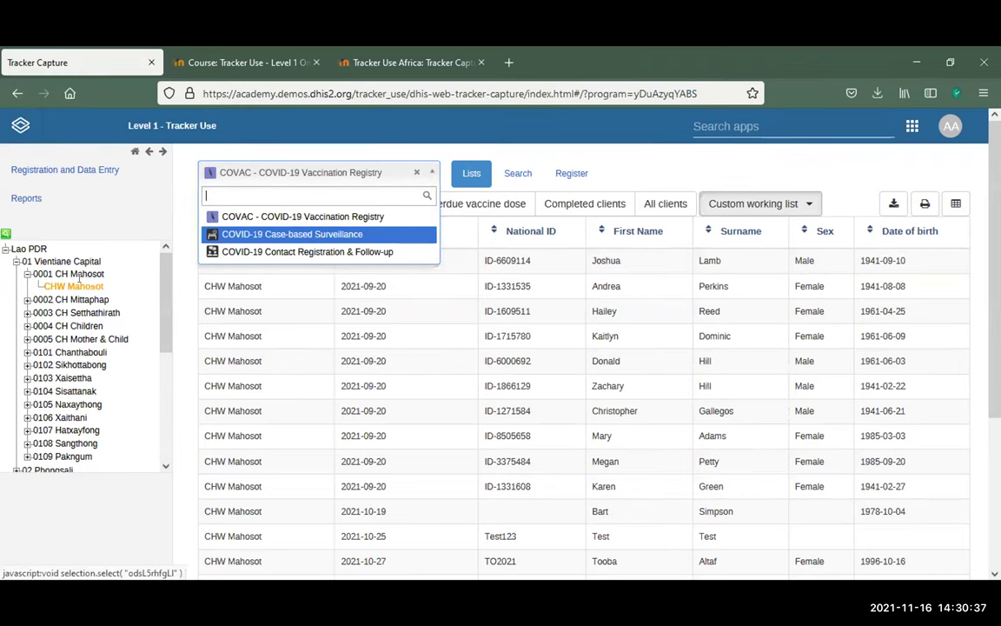
left_click(79, 273)
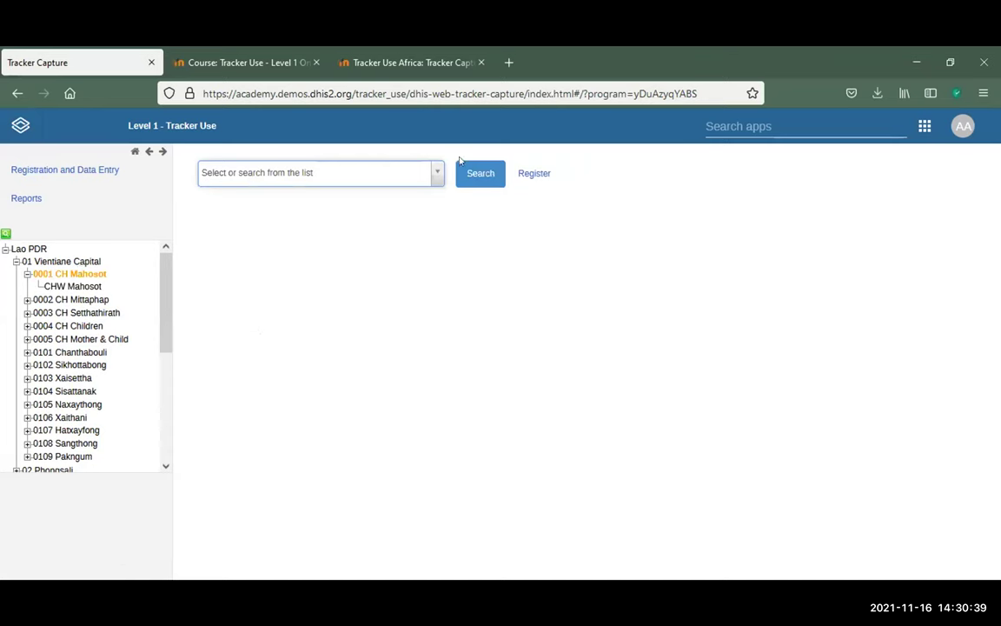
left_click(438, 177)
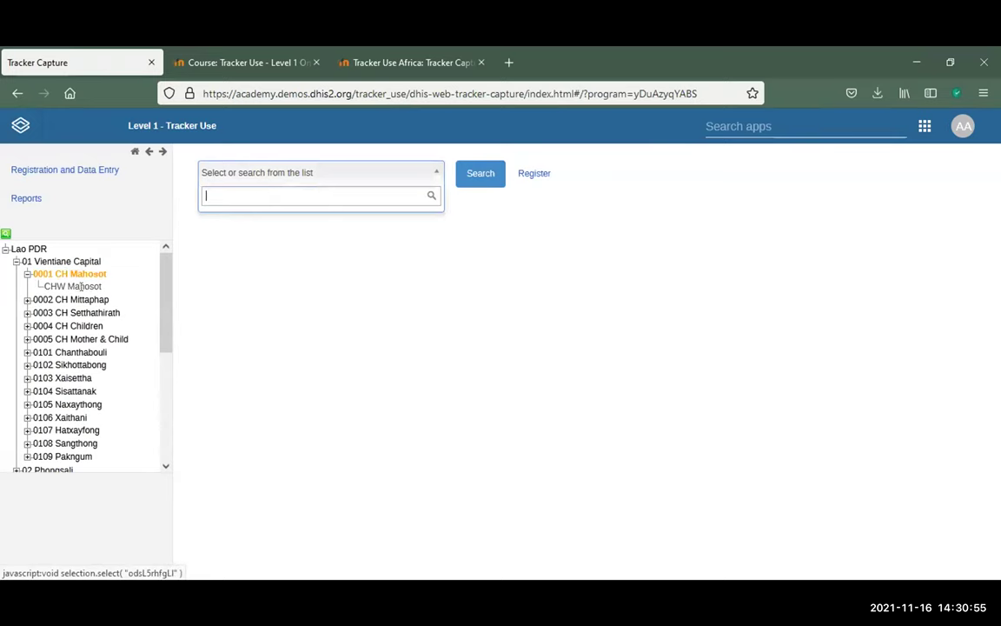
left_click(79, 286)
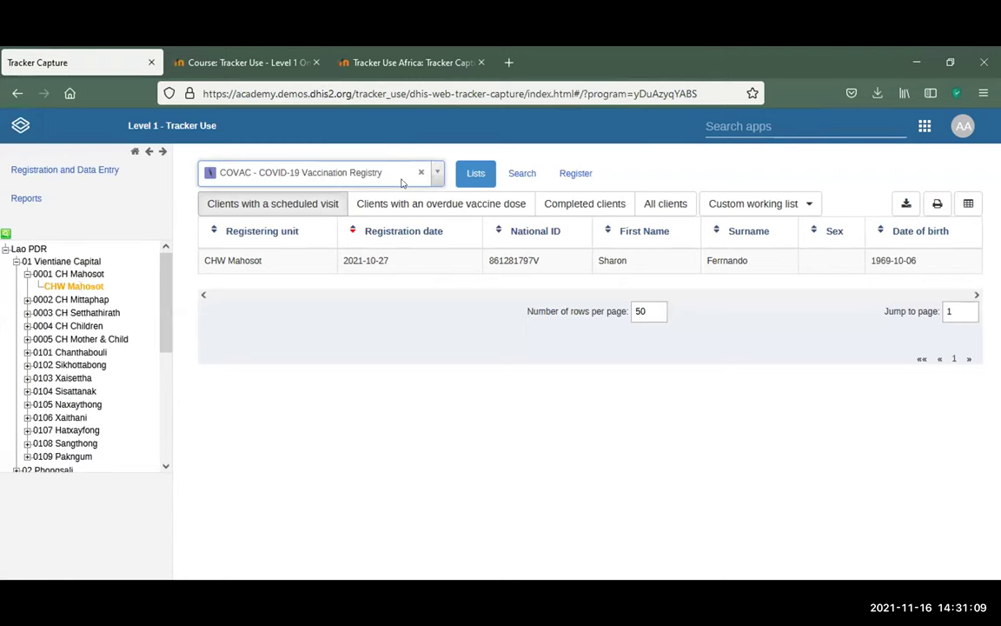
left_click(439, 172)
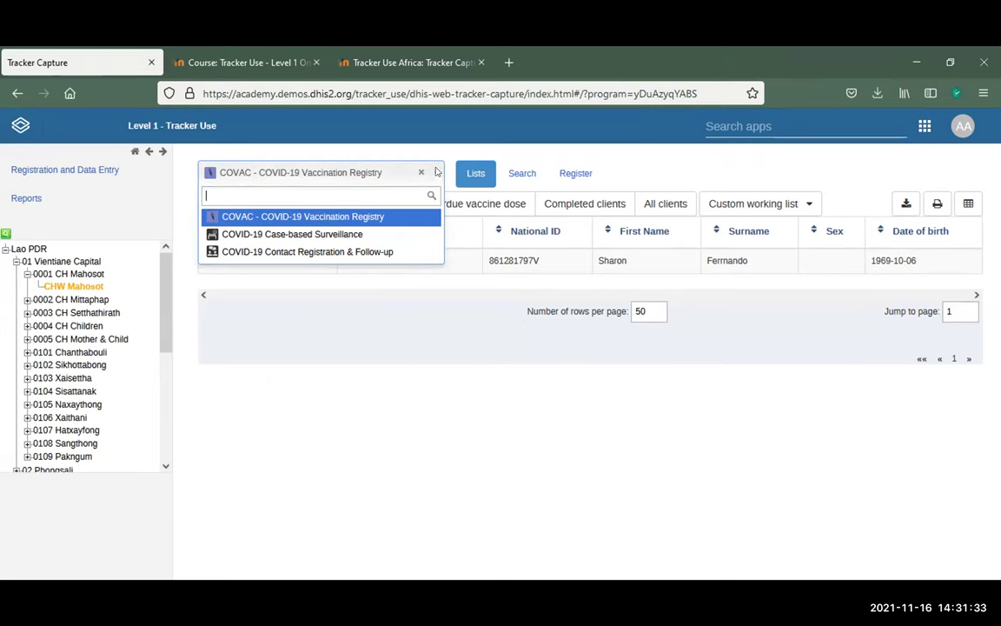
left_click(437, 171)
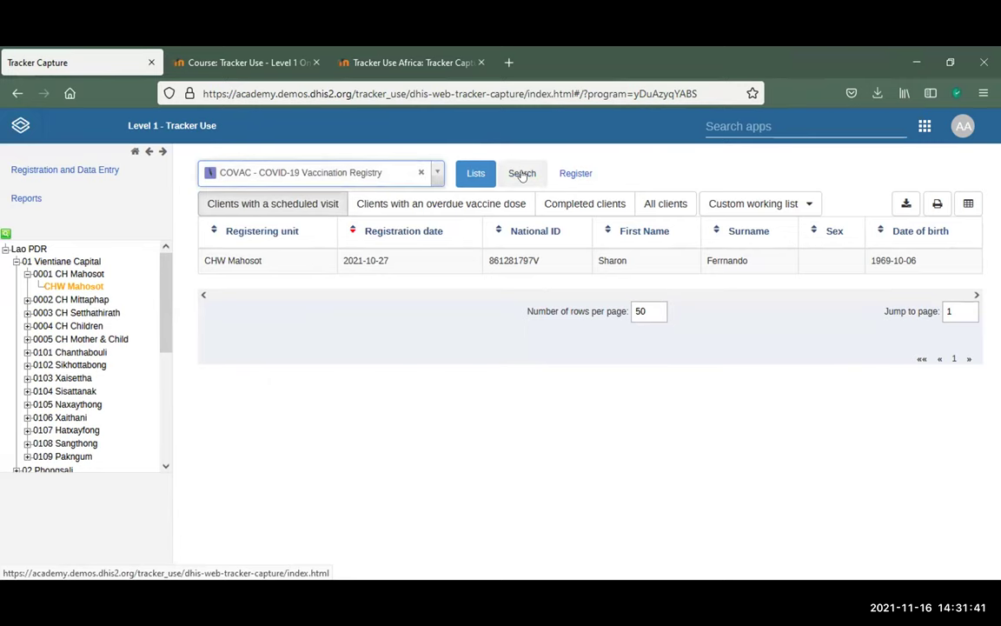
Run a person search on a client's first name and scroll through the results
left_click(522, 174)
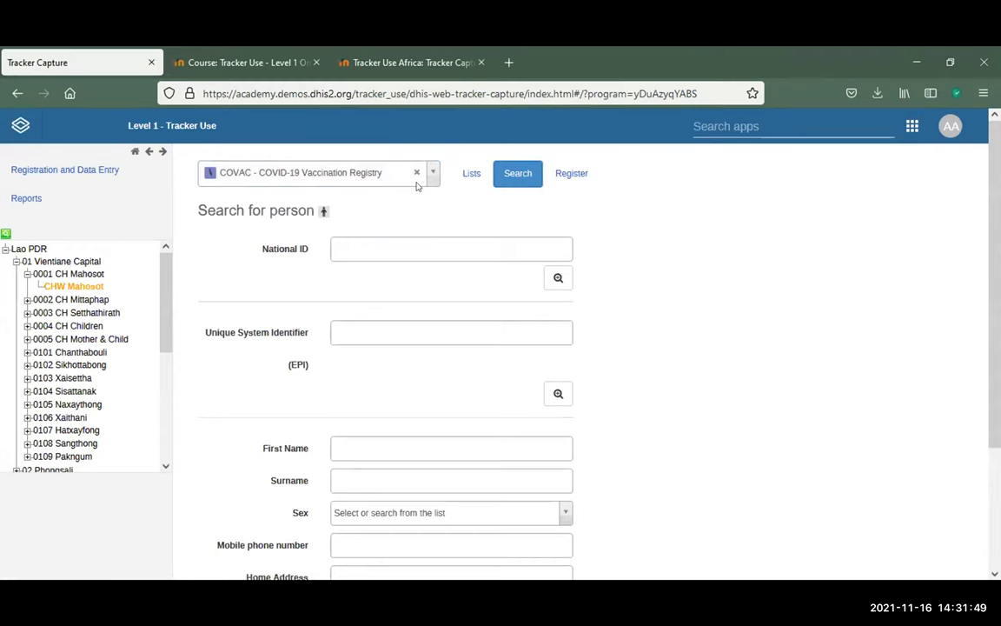
scroll(687, 348, "down", 3)
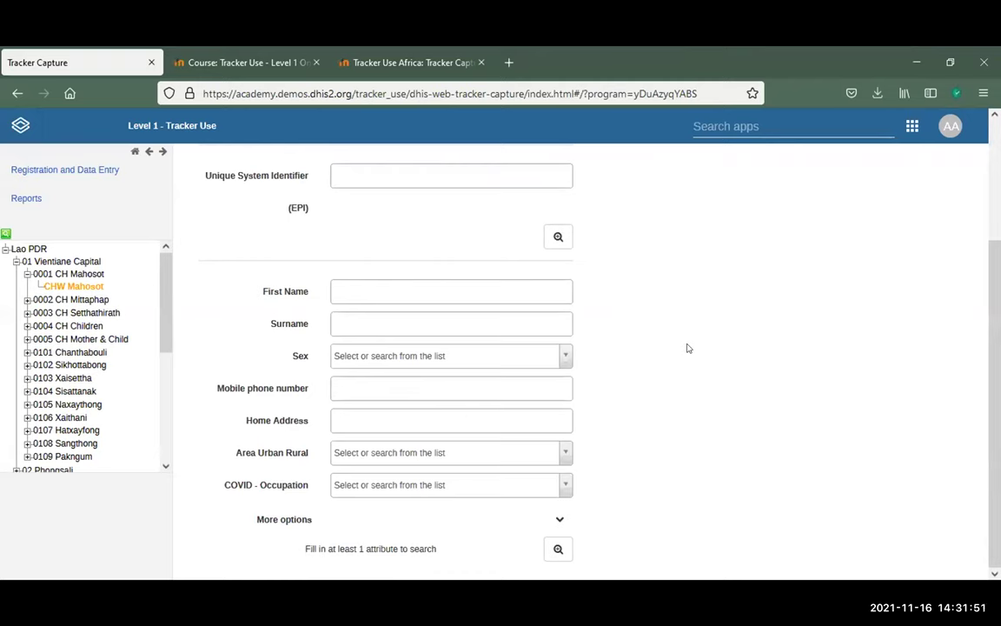
left_click(386, 288)
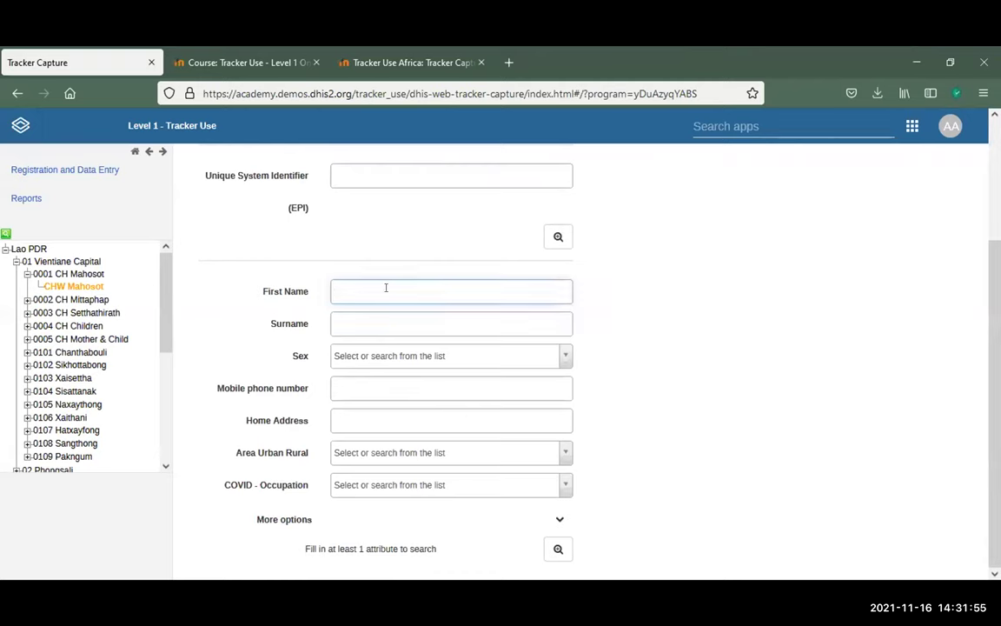
type("sharon")
left_click(693, 456)
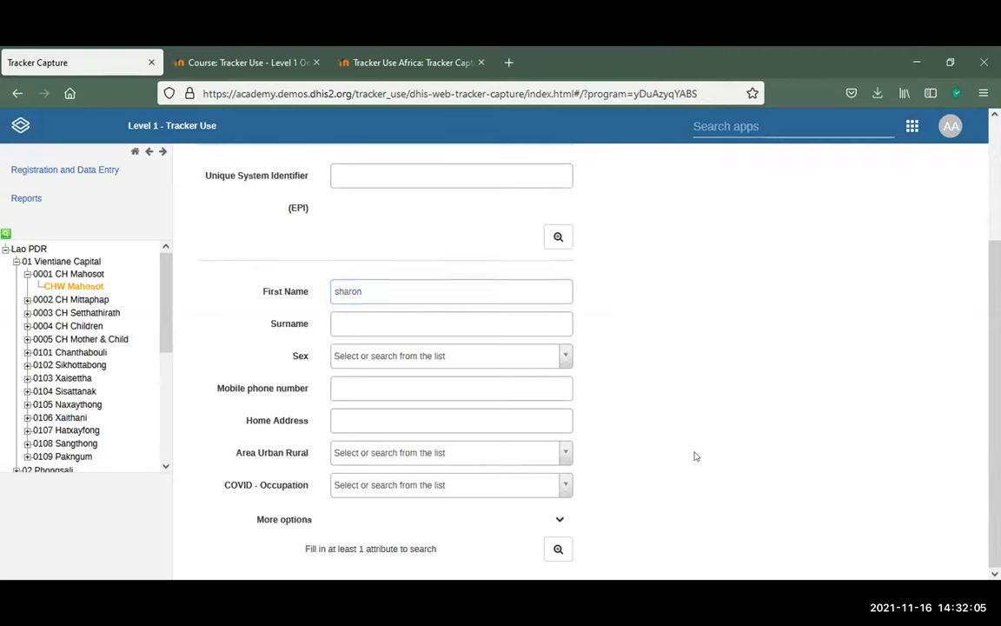
scroll(695, 443, "up", 3)
scroll(603, 246, "down", 3)
left_click(559, 549)
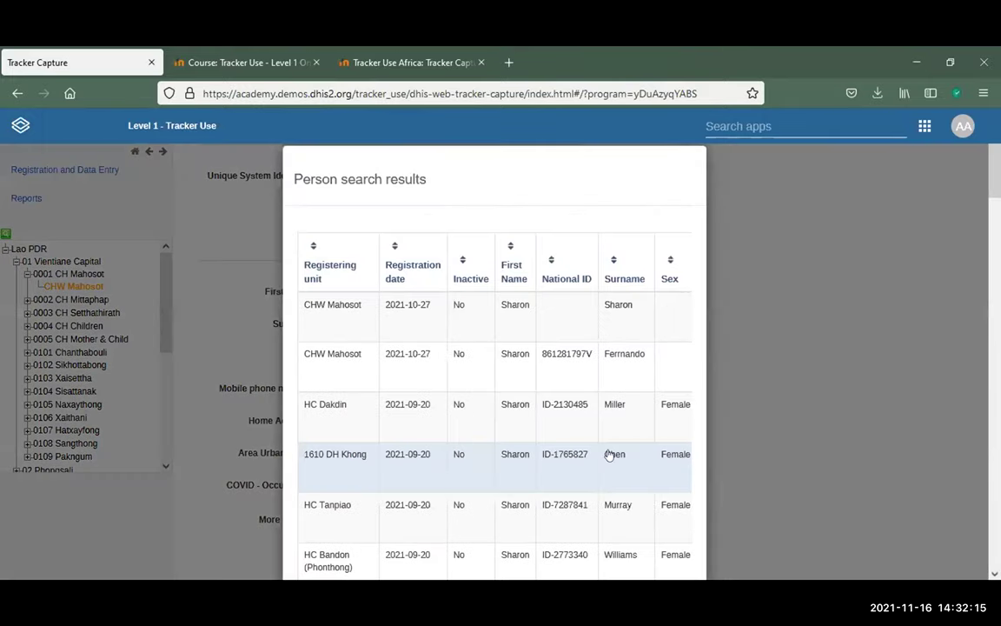
scroll(608, 454, "down", 2)
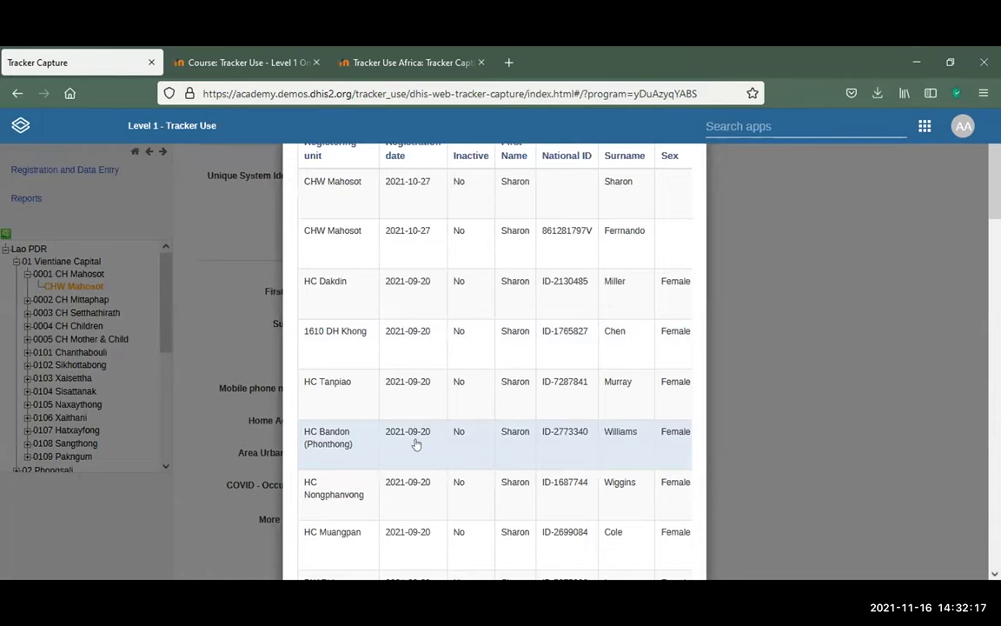
Open the HC Bandon (Phonthong) client's dashboard, then return to the working lists
left_click(532, 432)
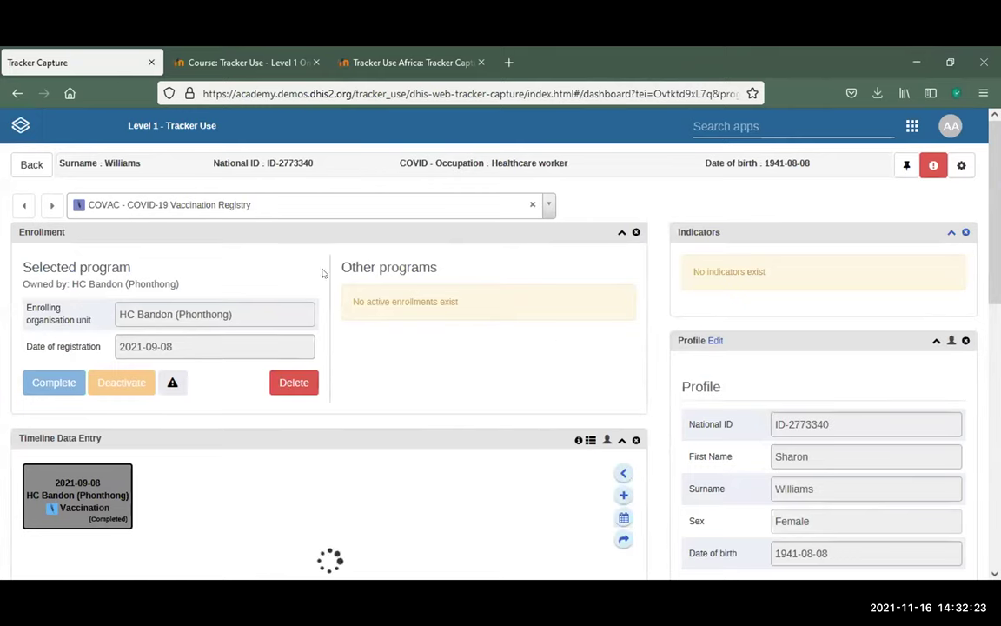
left_click(21, 164)
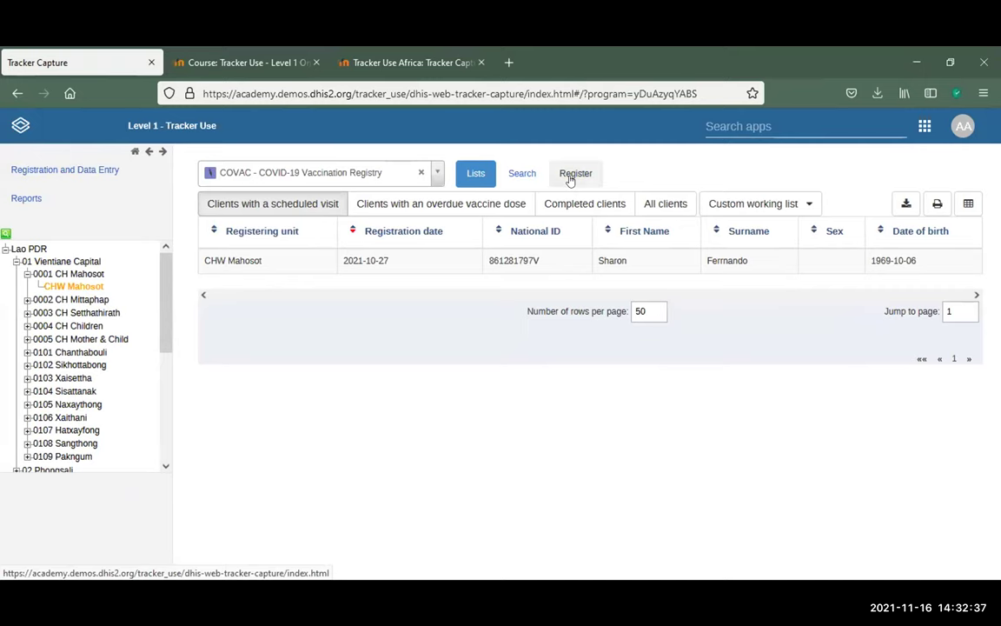
Begin registering a new client and open the Point on map location picker showing Laos
left_click(570, 177)
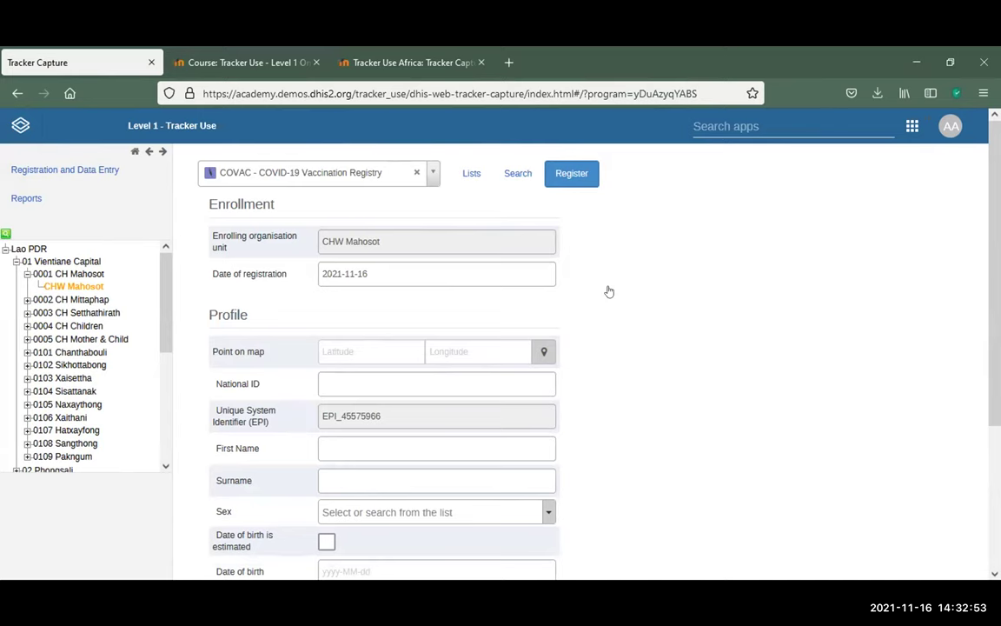
scroll(608, 291, "down", 2)
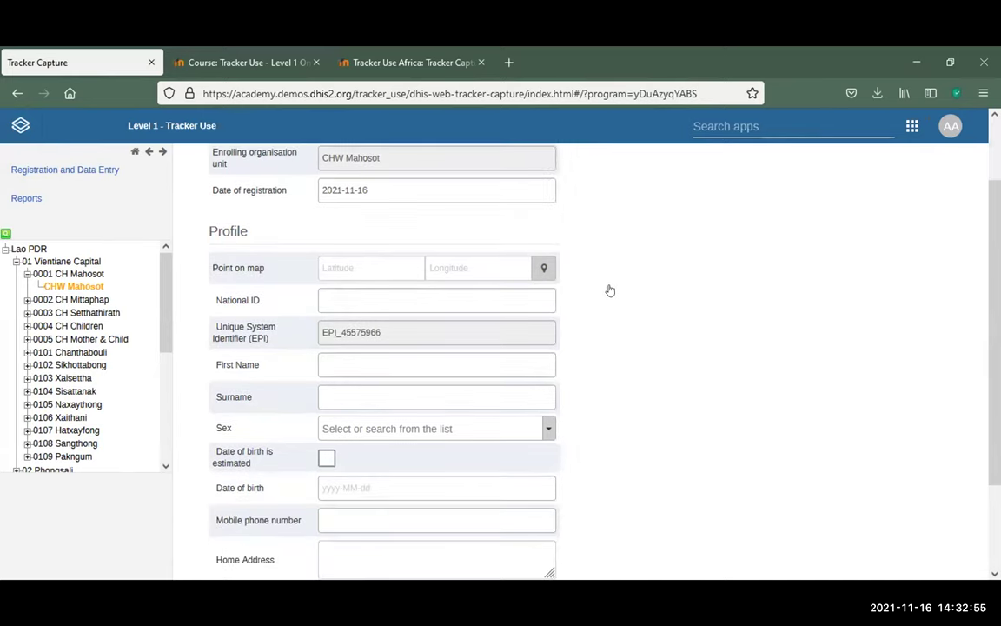
left_click(540, 267)
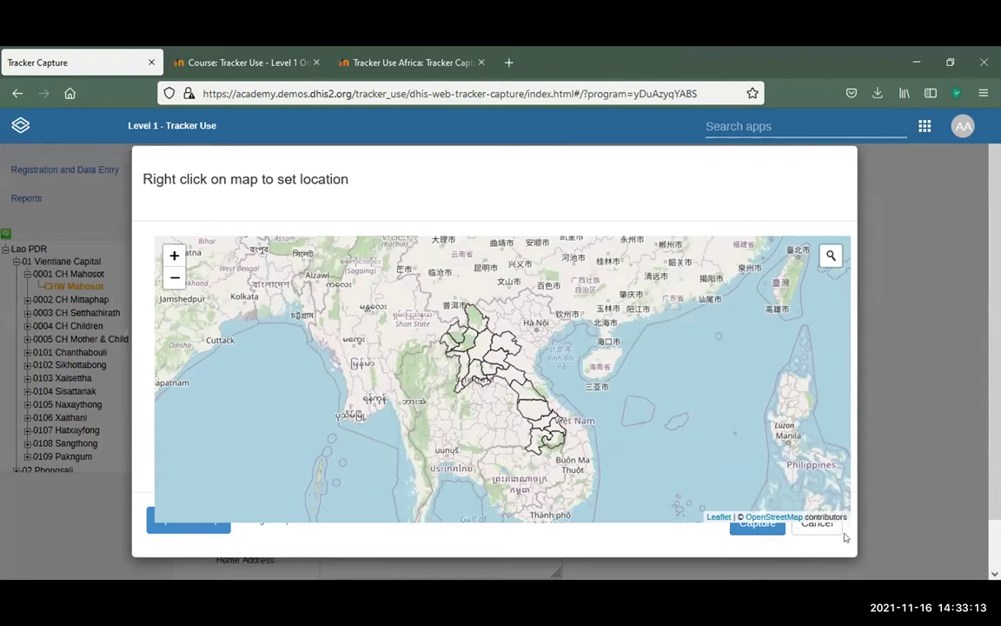
Cancel the map without a location, enter the client's first name, and set Sex to Female
left_click(814, 532)
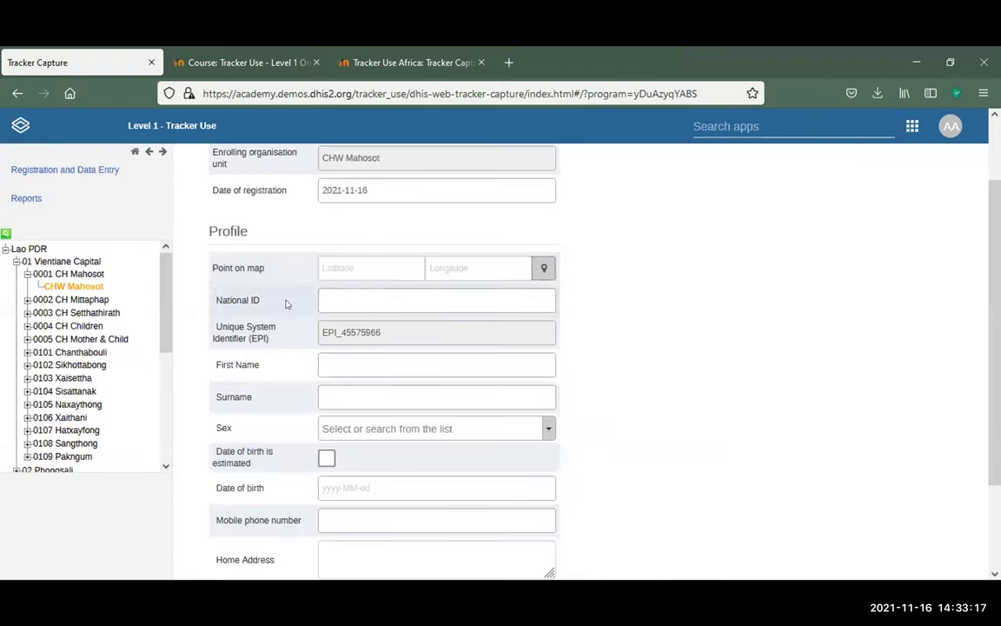
left_click(349, 300)
left_click(358, 364)
type("sha")
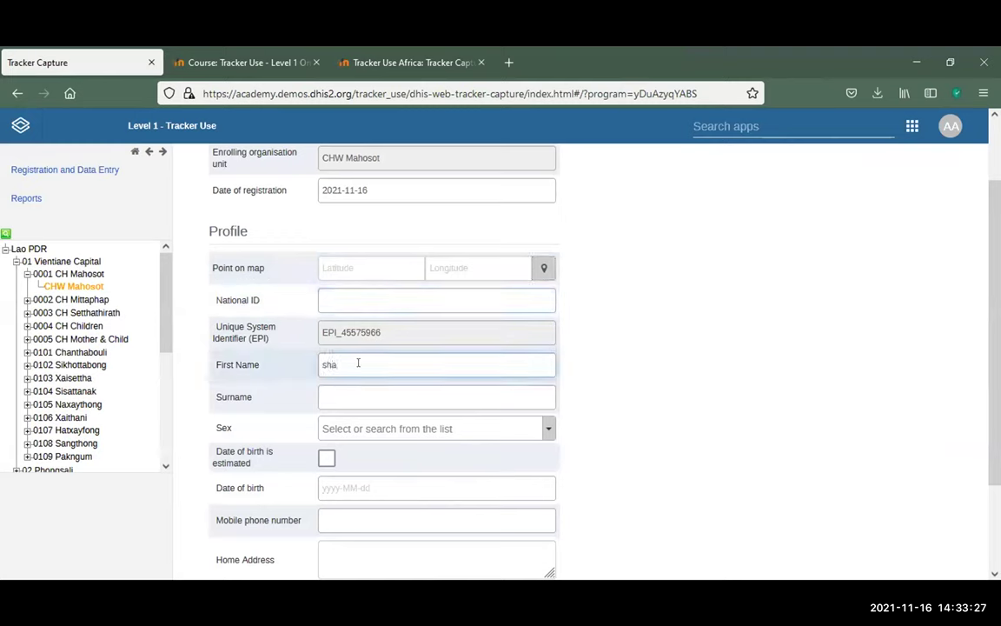
type("ron")
left_click(544, 429)
left_click(393, 488)
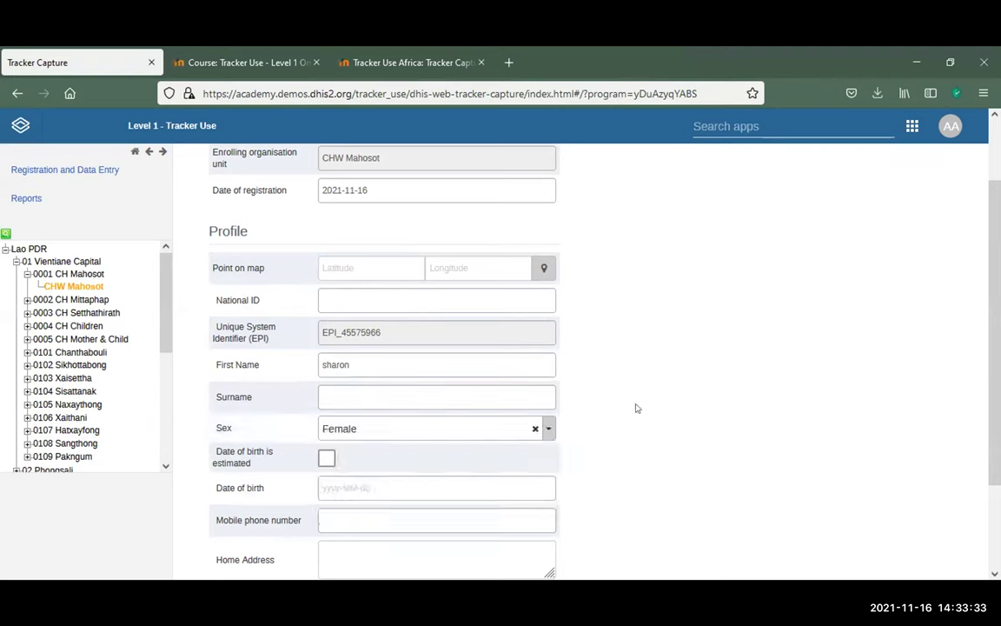
scroll(636, 408, "down", 2)
Mark the date of birth as estimated and set it to 11 November 2003
left_click(325, 375)
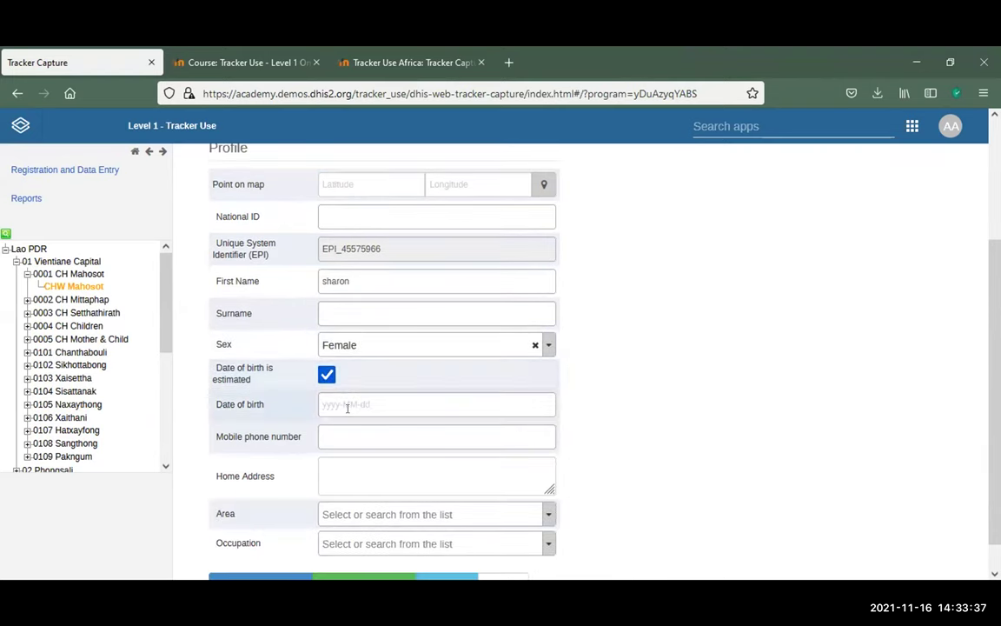
left_click(339, 404)
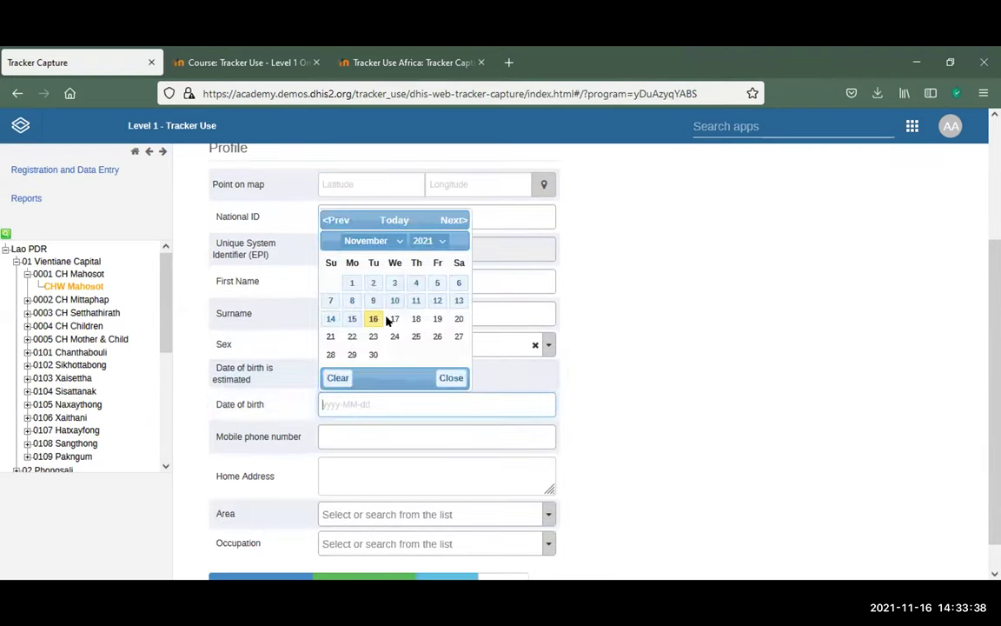
left_click(426, 241)
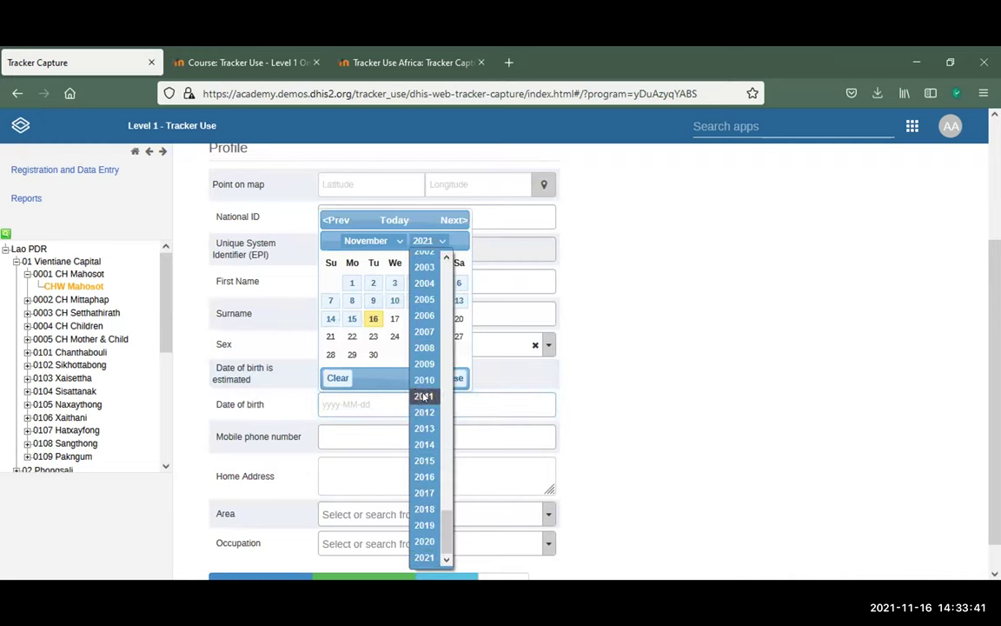
left_click(424, 267)
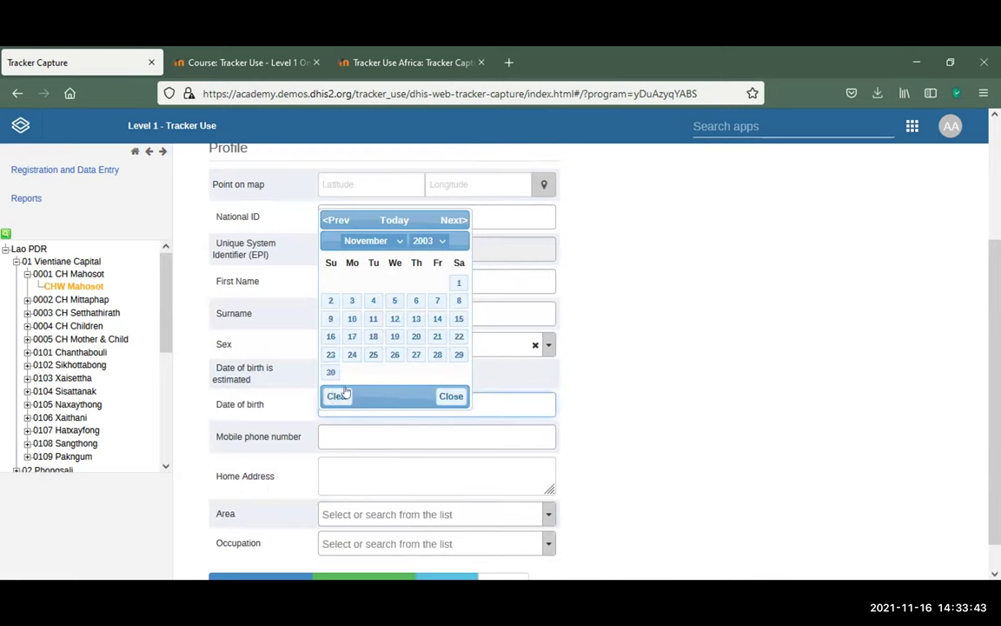
left_click(373, 318)
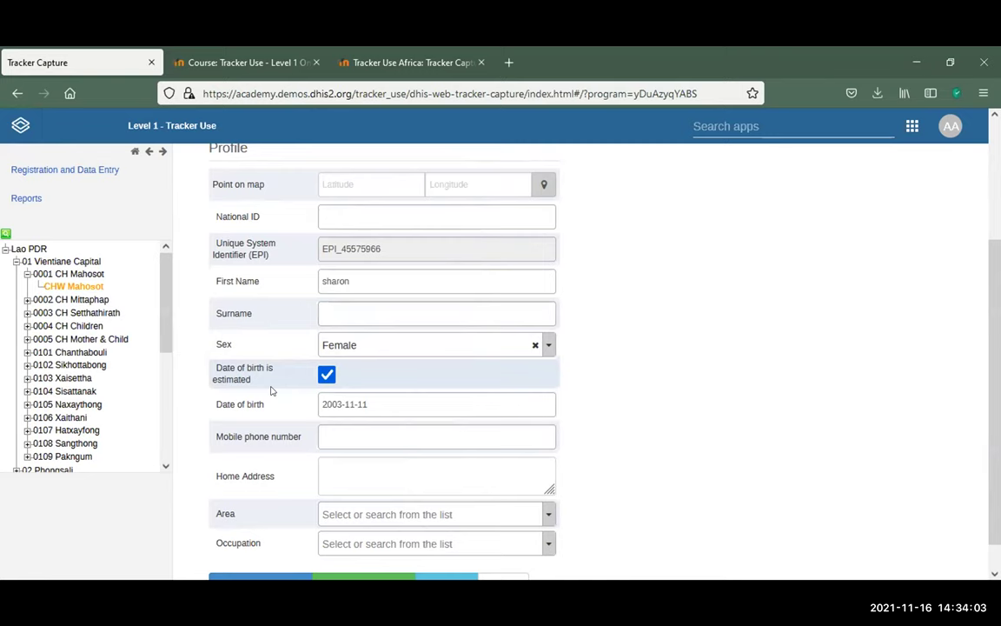
Review the rest of the form and submit the registration with Save and continue
left_click(372, 428)
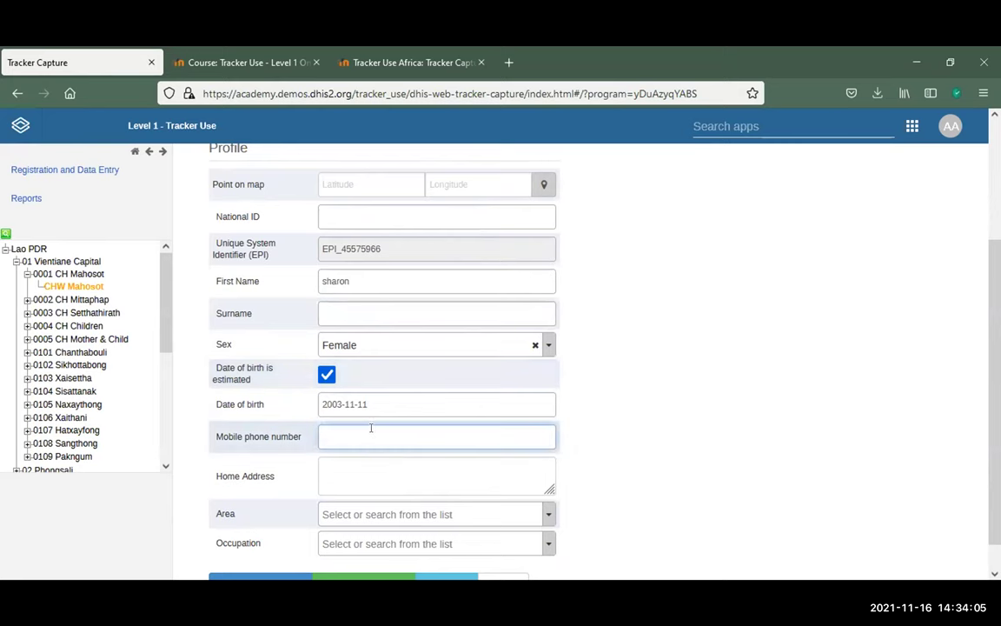
scroll(371, 428, "down", 1)
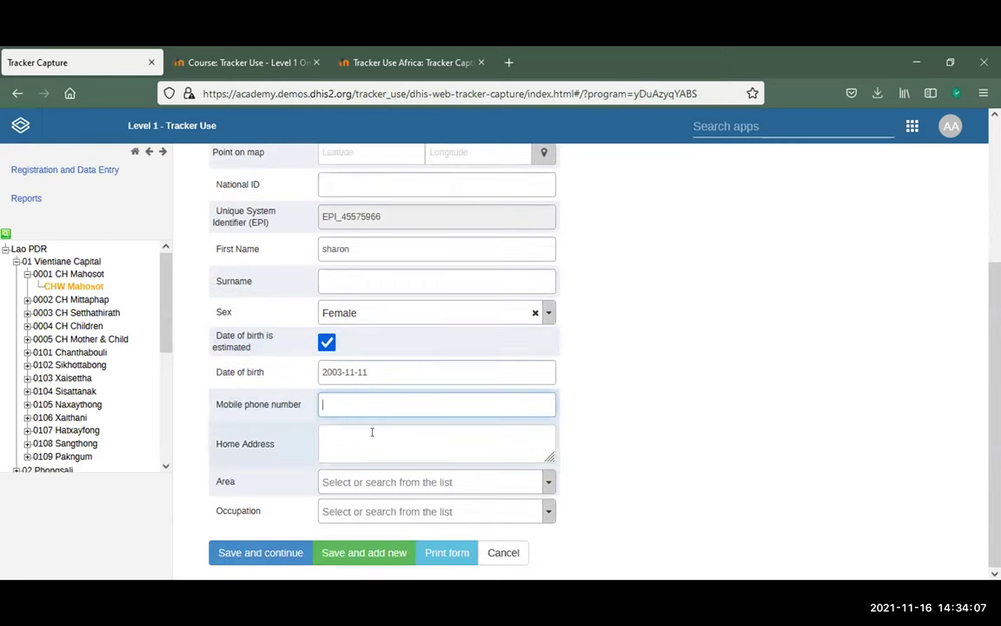
scroll(373, 432, "up", 3)
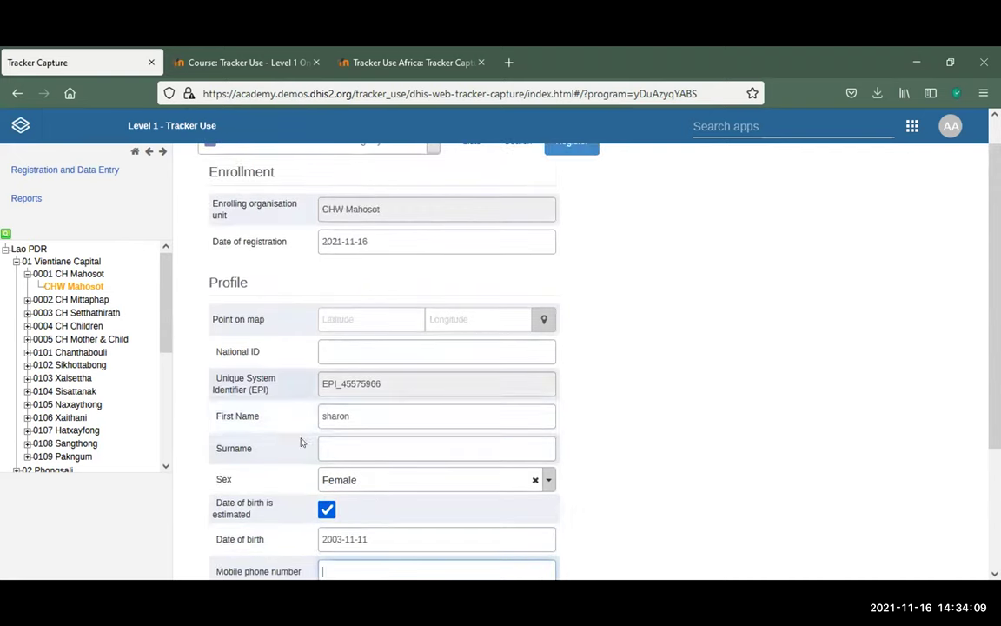
scroll(363, 426, "down", 3)
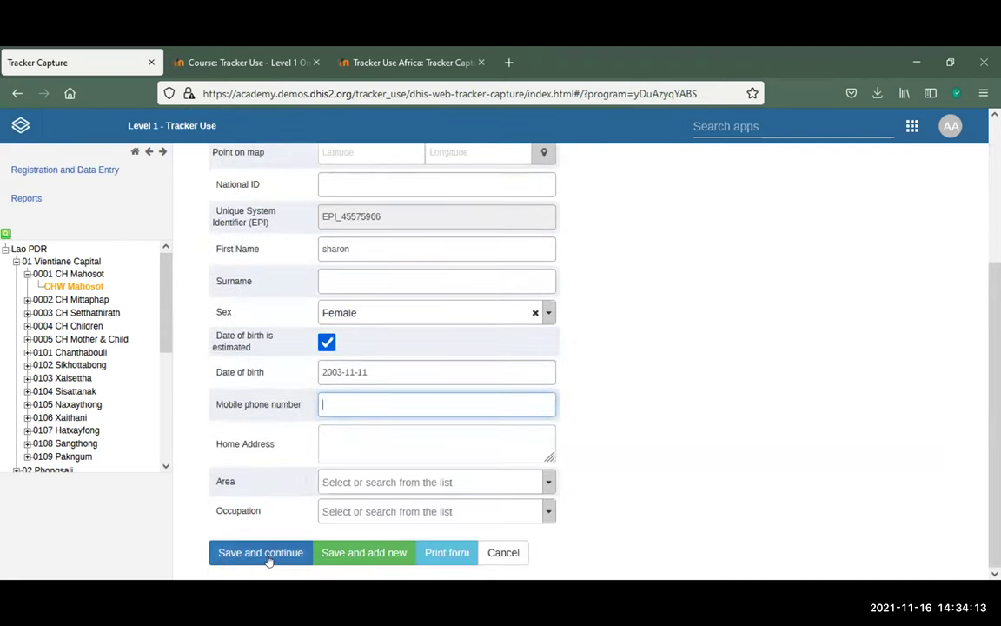
left_click(272, 554)
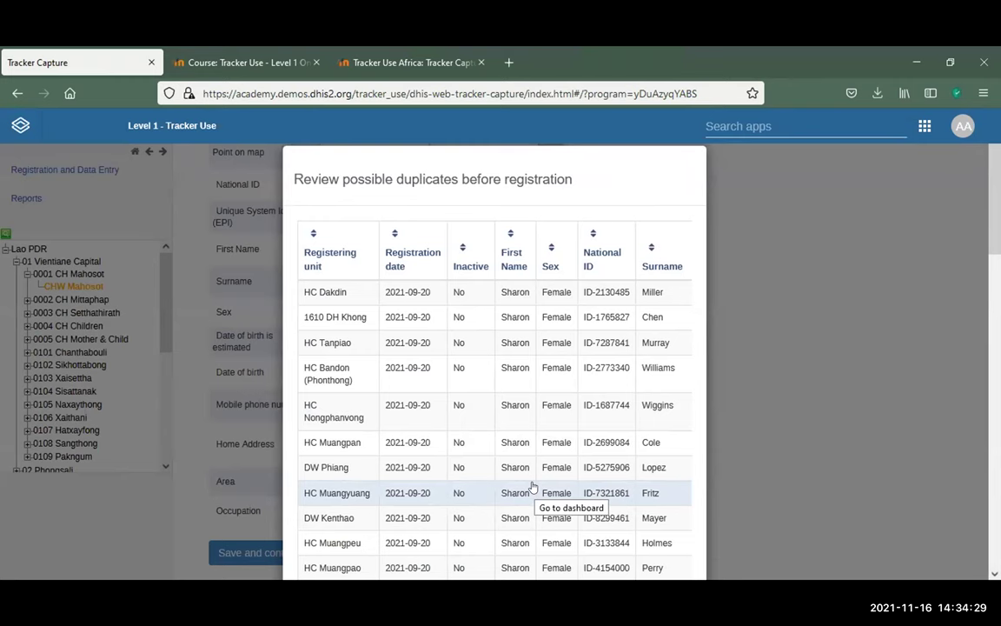
Scroll through the female clients sharing the first name, then go Back to the form
scroll(540, 485, "down", 5)
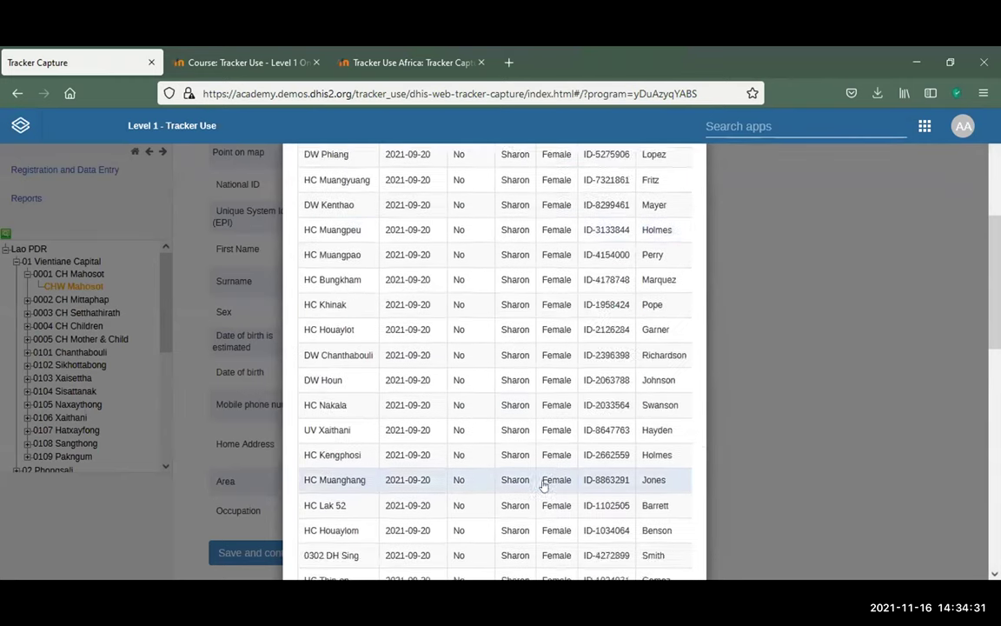
scroll(542, 485, "down", 8)
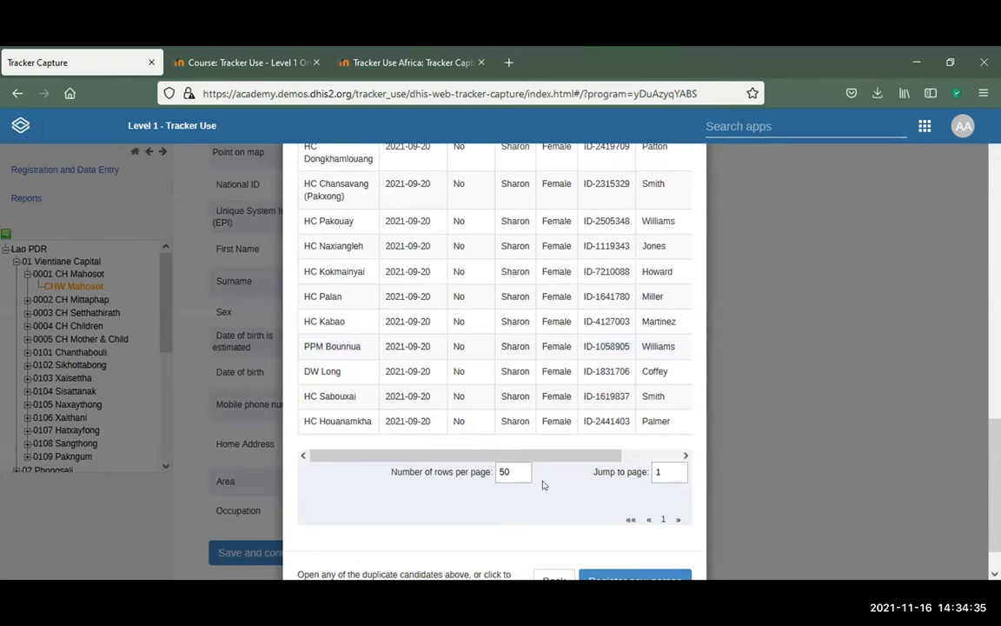
scroll(543, 452, "up", 5)
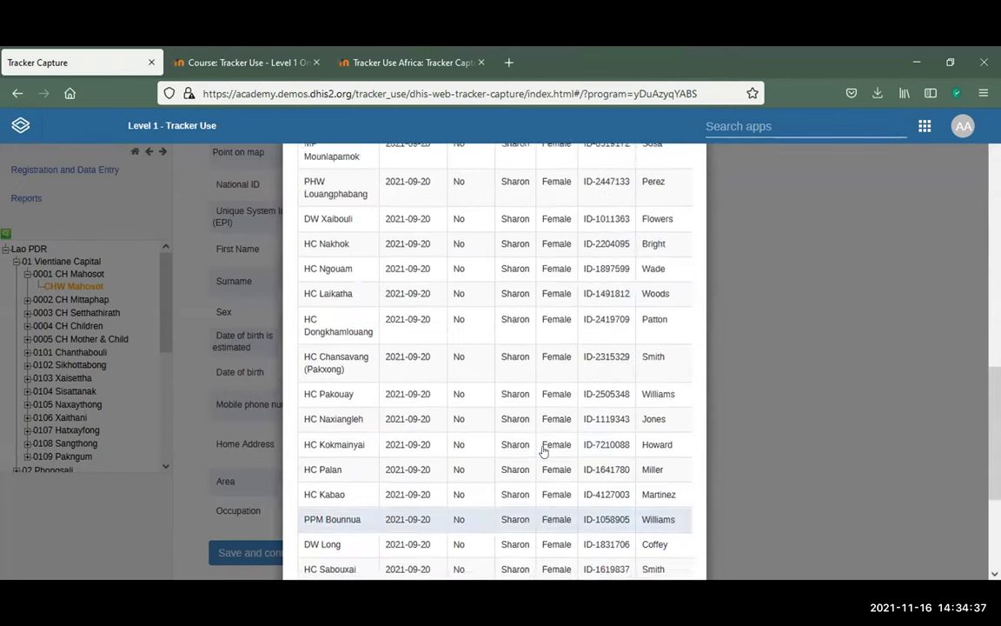
scroll(664, 429, "down", 5)
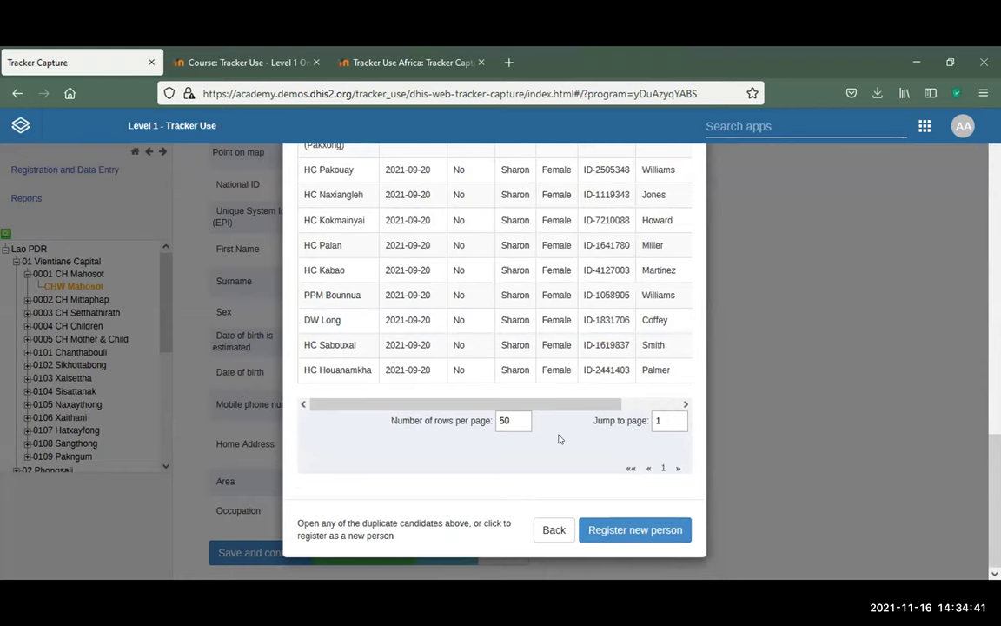
scroll(559, 439, "up", 2)
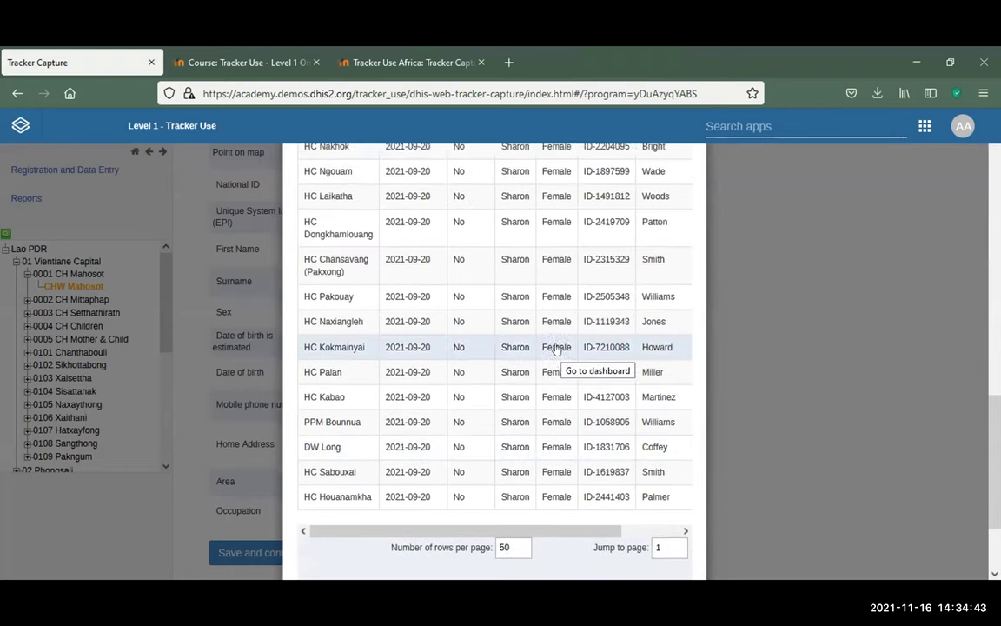
scroll(556, 347, "up", 10)
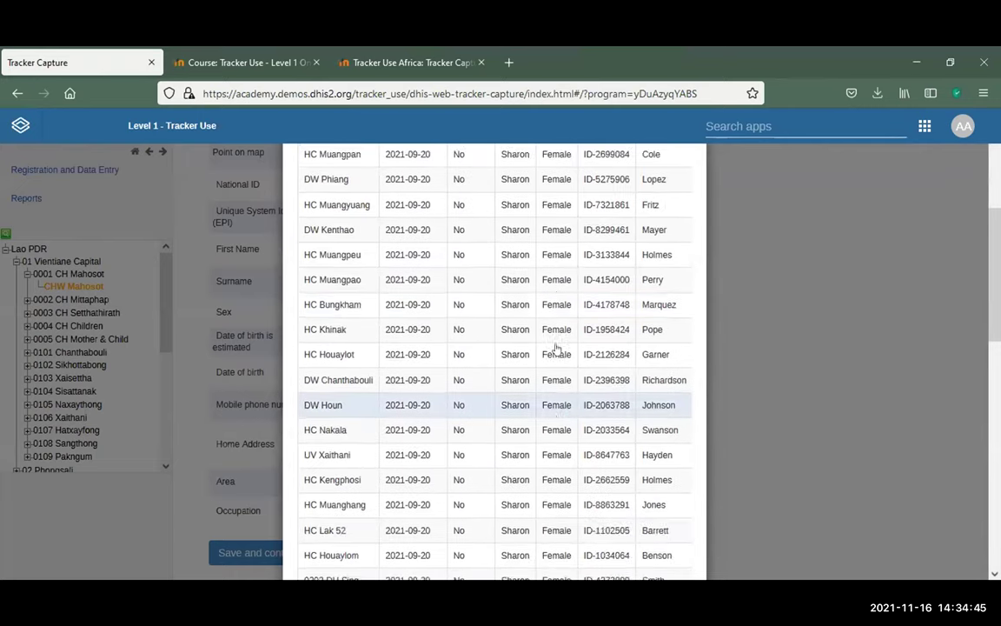
scroll(556, 348, "up", 5)
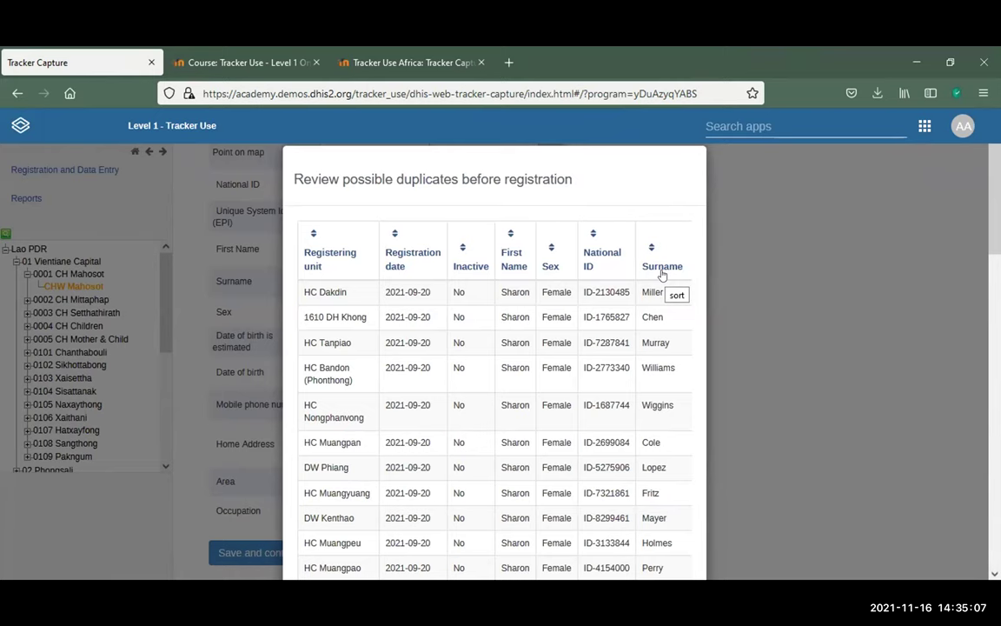
scroll(645, 303, "down", 3)
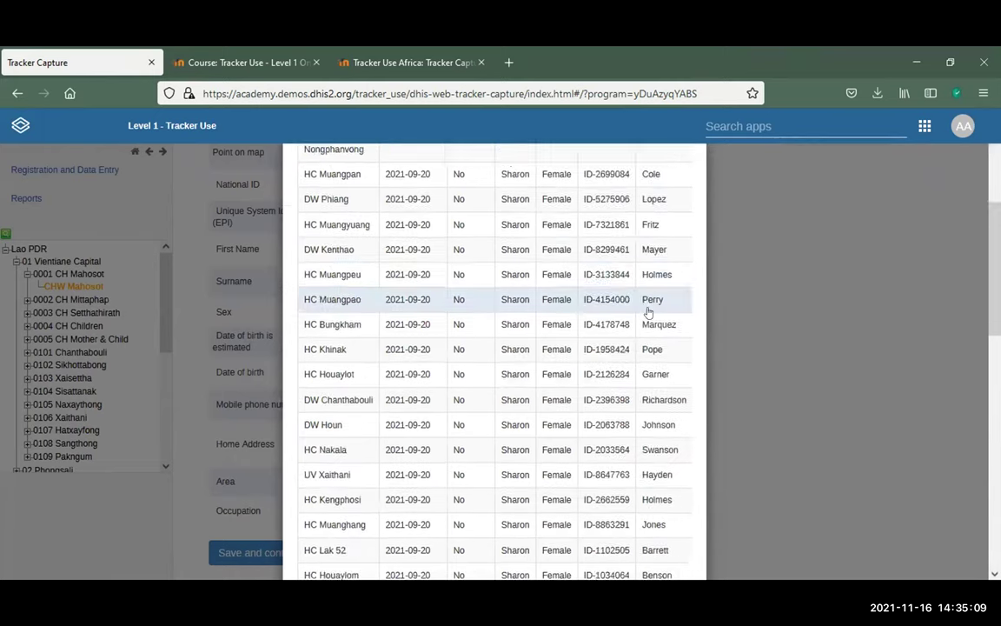
scroll(648, 317, "down", 6)
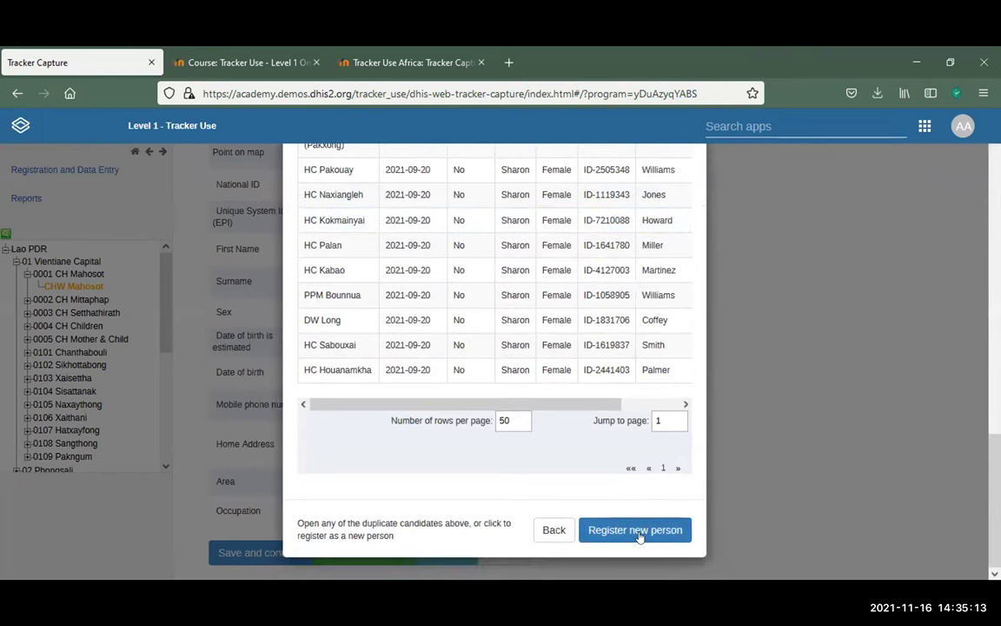
left_click(545, 528)
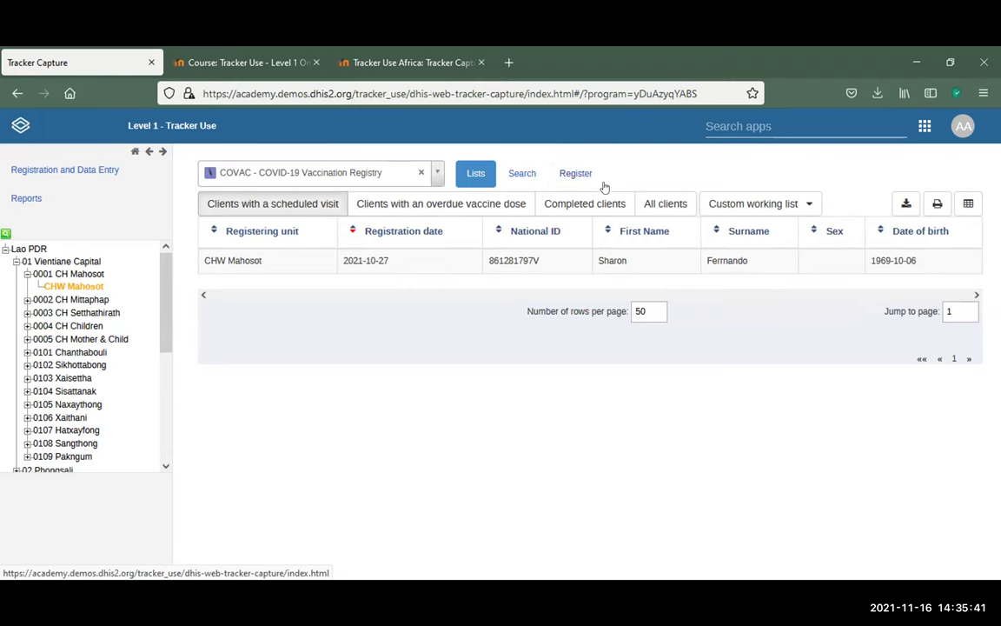
List all COVAC clients for CHW Mahosot and open the female healthcare worker's dashboard
left_click(657, 205)
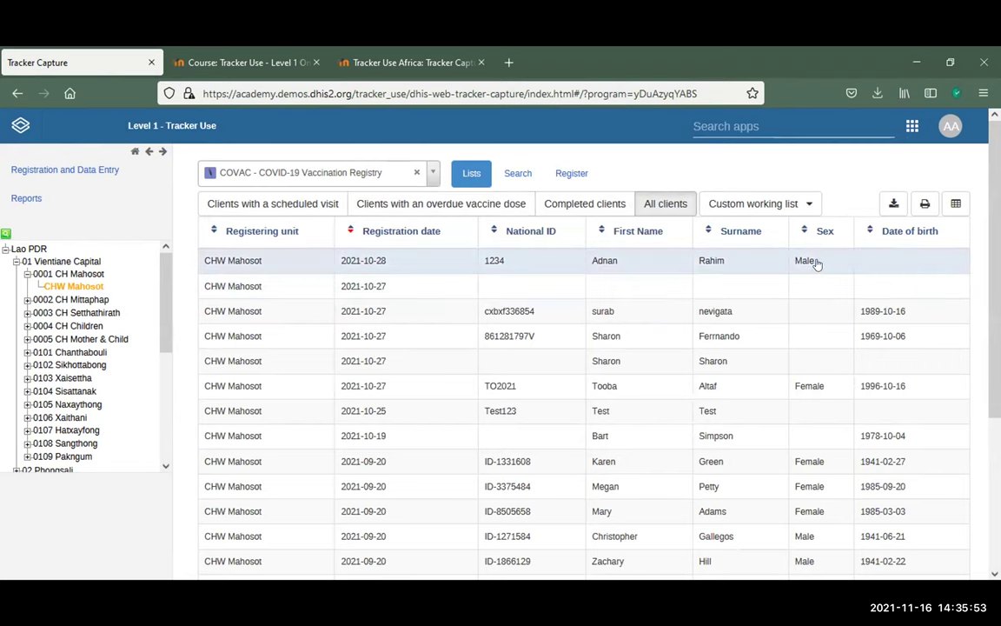
scroll(817, 263, "down", 2)
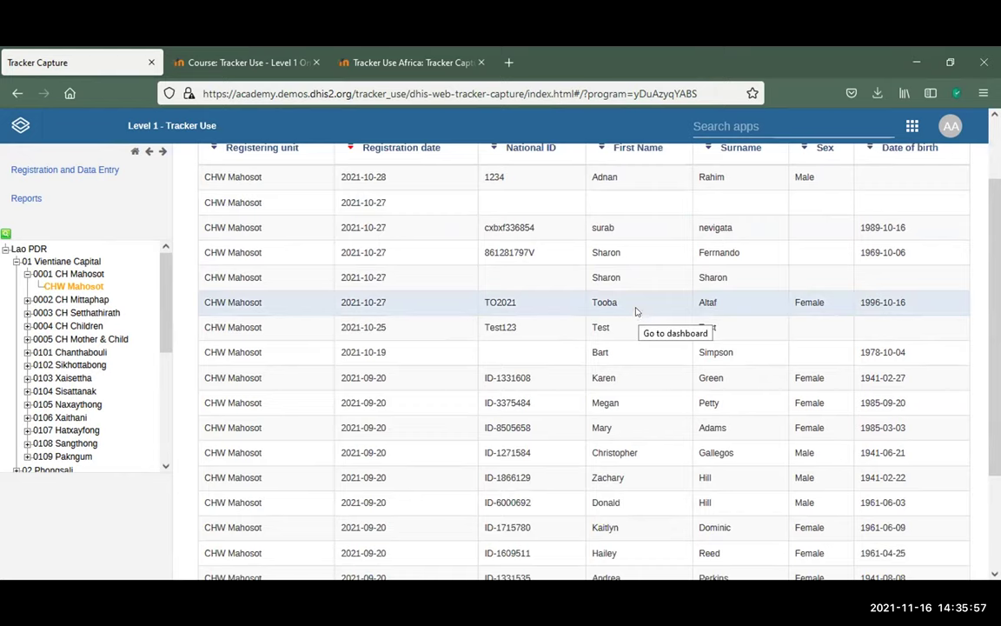
left_click(634, 309)
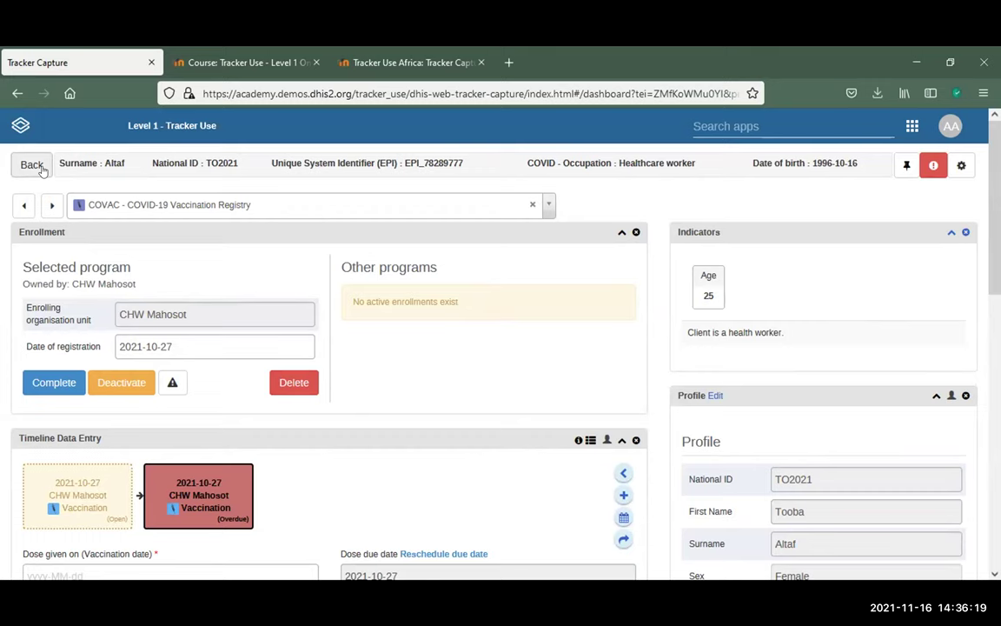
left_click(32, 165)
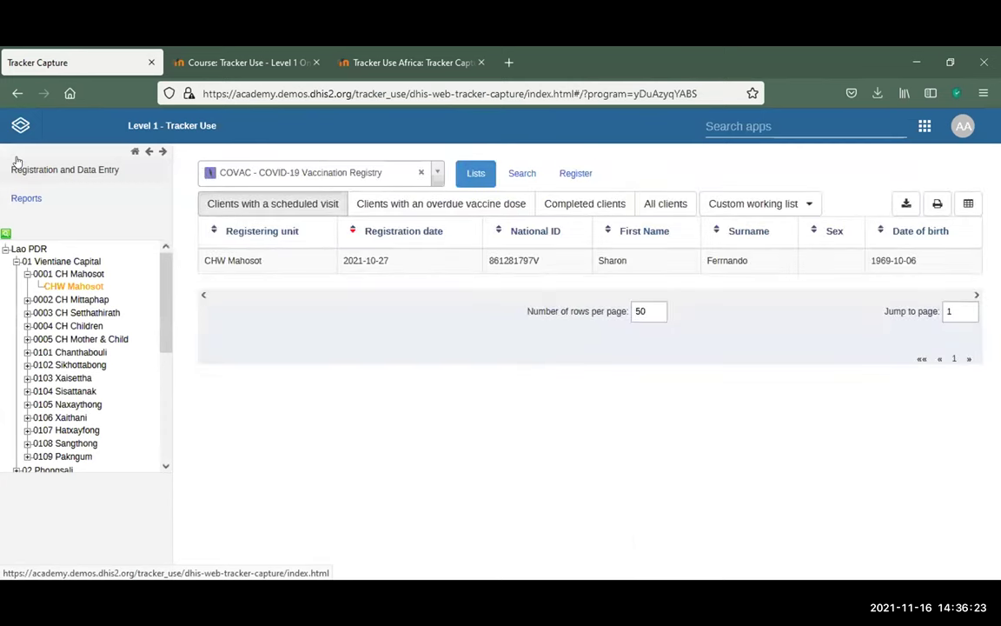
left_click(666, 204)
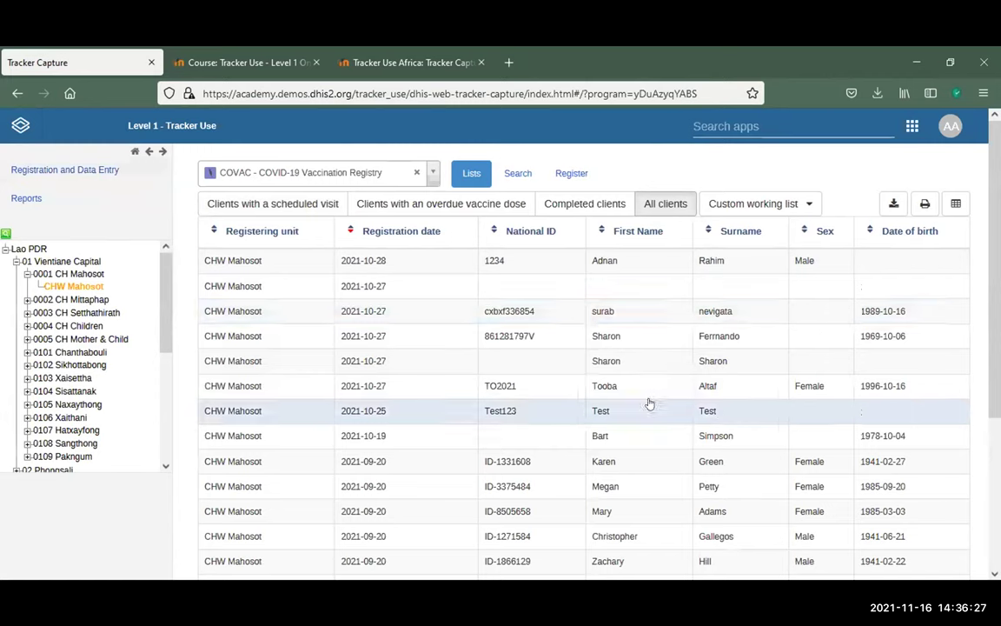
left_click(646, 389)
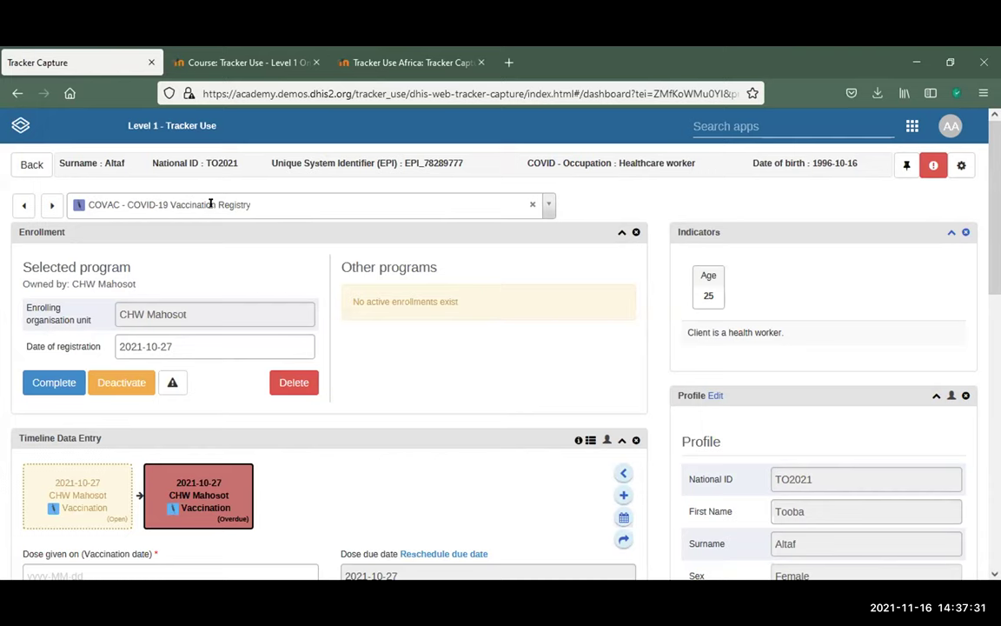
Check the client's program list keeping COVAC, then drag the Enrollment widget into the right column
left_click(546, 205)
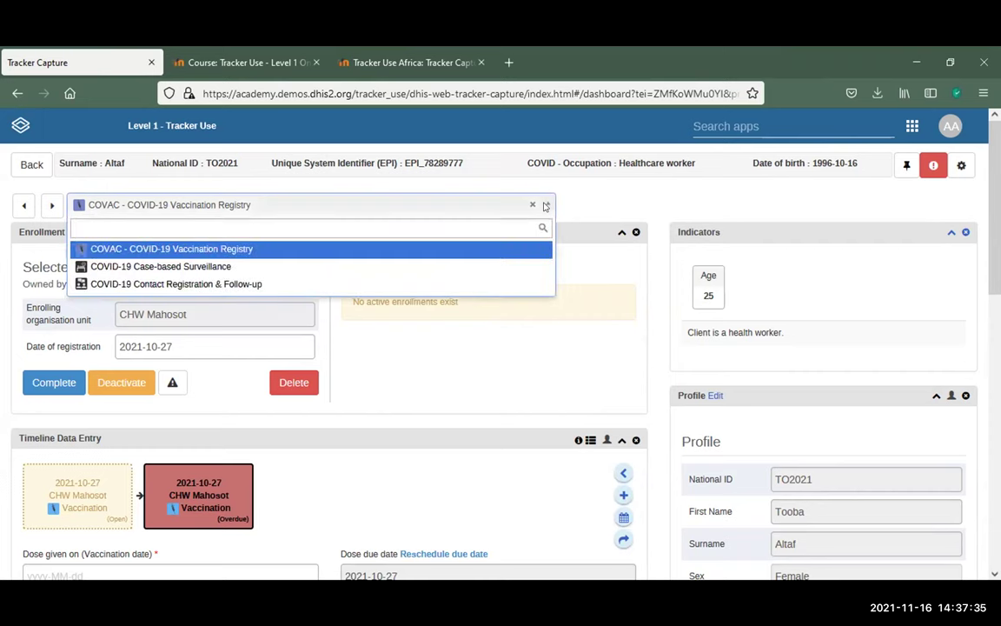
left_click(610, 197)
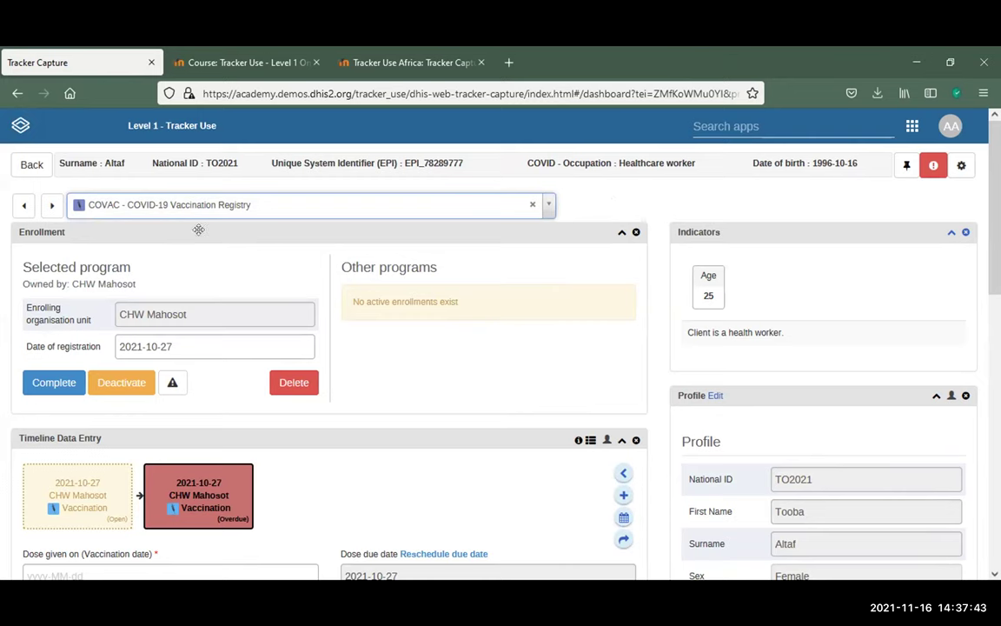
left_click_drag(315, 253, 733, 245)
scroll(732, 245, "down", 5)
scroll(733, 261, "up", 3)
left_click_drag(747, 311, 706, 328)
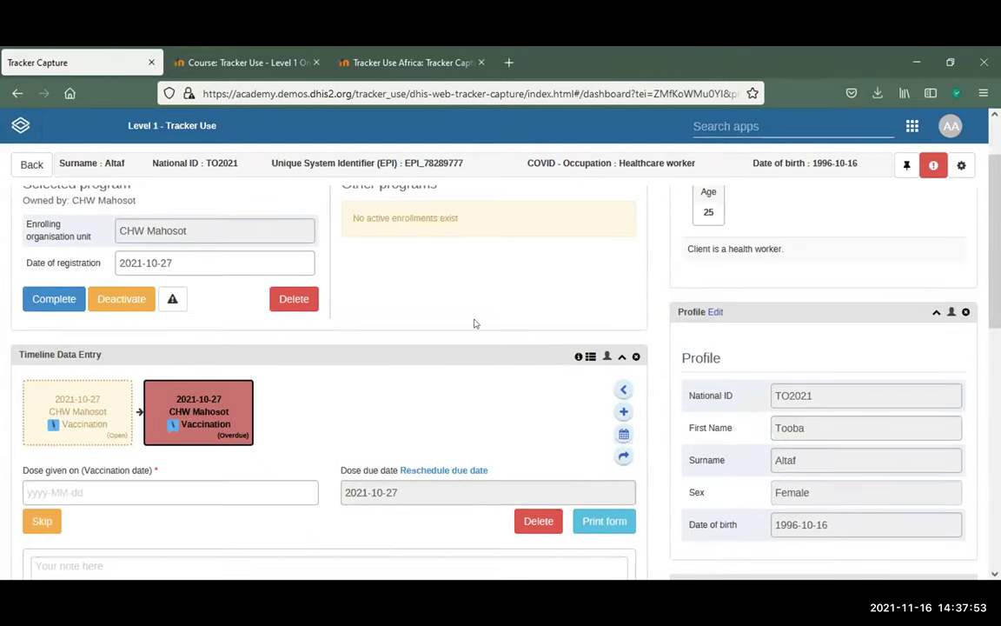
scroll(434, 287, "up", 2)
left_click_drag(513, 233, 850, 350)
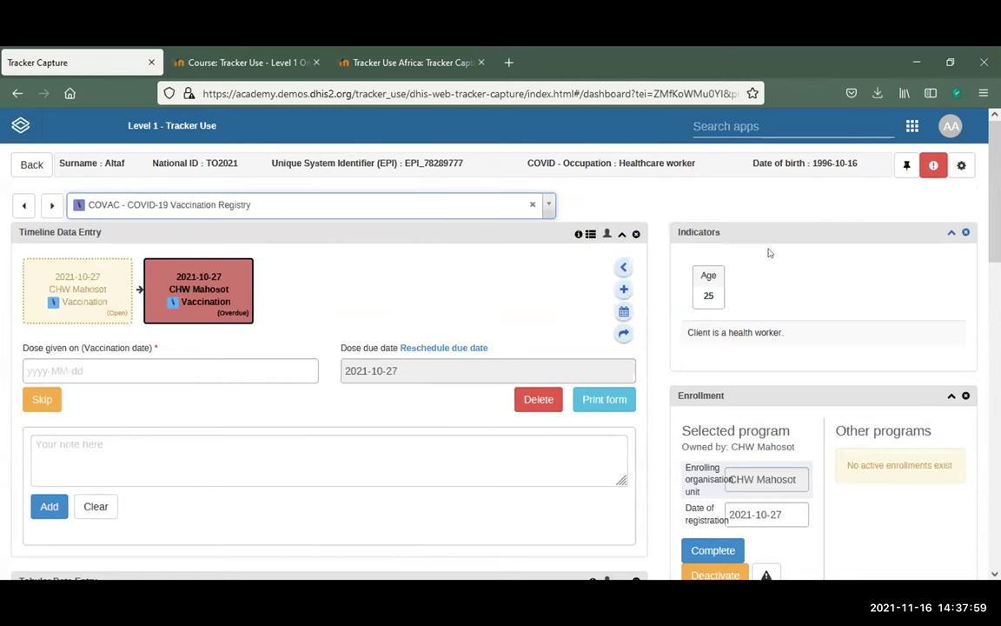
Drag Indicators into the left column and return Enrollment to the top-left position
left_click_drag(770, 233, 287, 230)
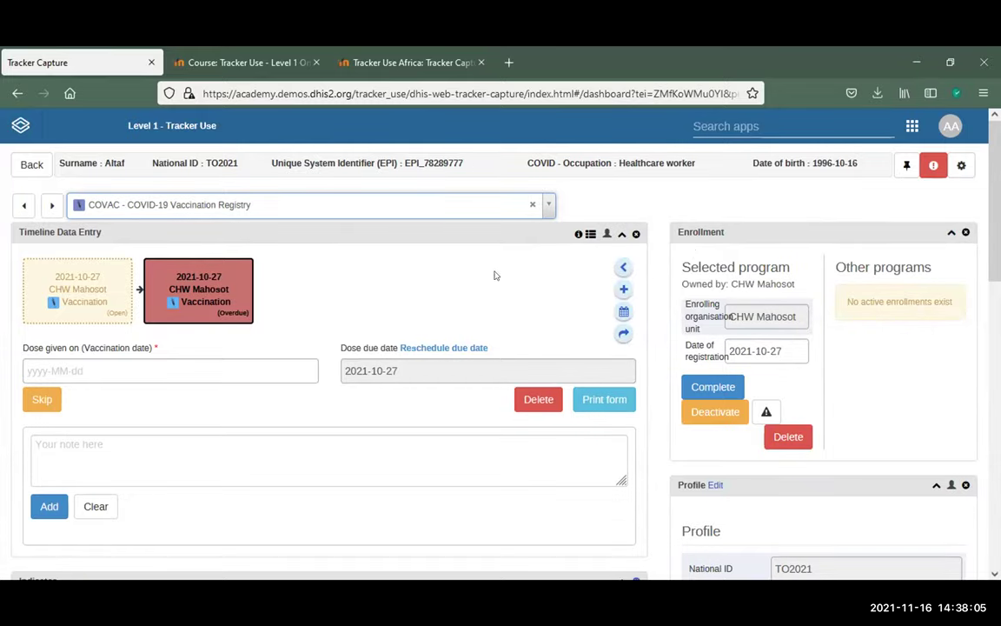
left_click_drag(810, 223, 23, 176)
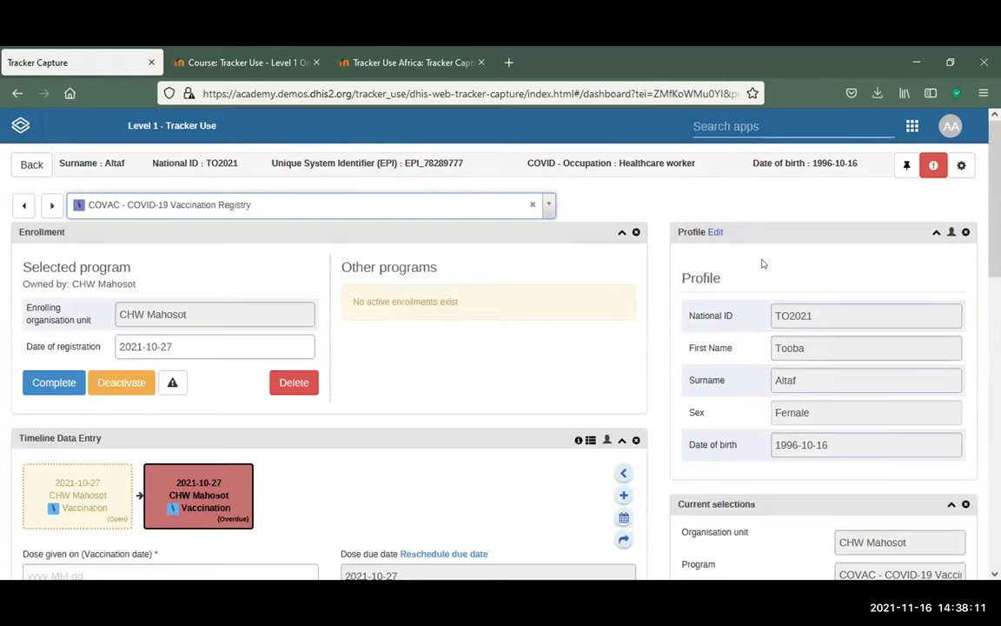
scroll(759, 263, "down", 3)
scroll(759, 256, "up", 3)
scroll(400, 261, "down", 5)
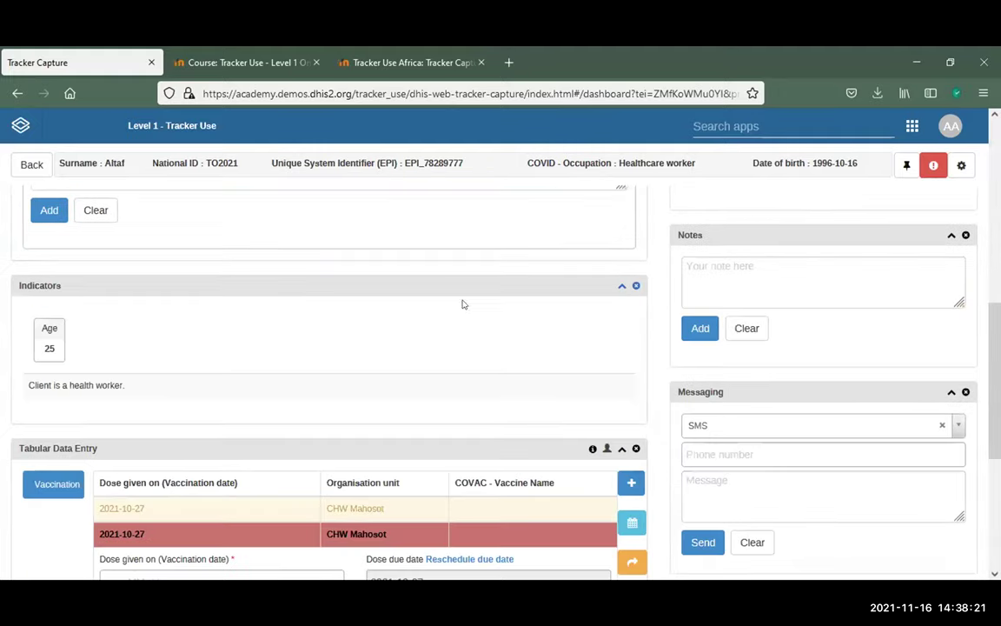
scroll(789, 291, "down", 3)
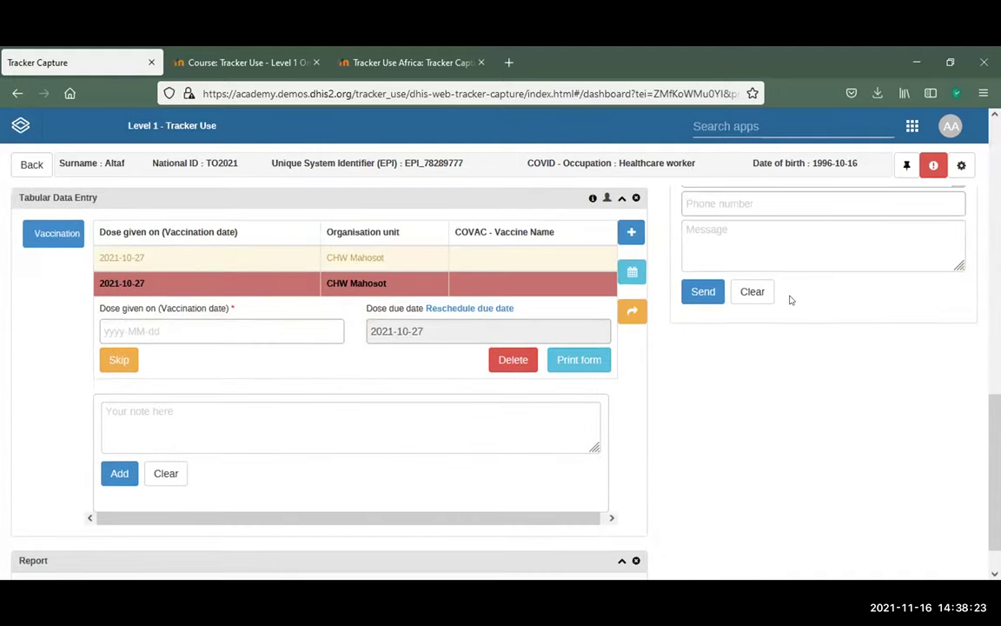
scroll(791, 299, "up", 9)
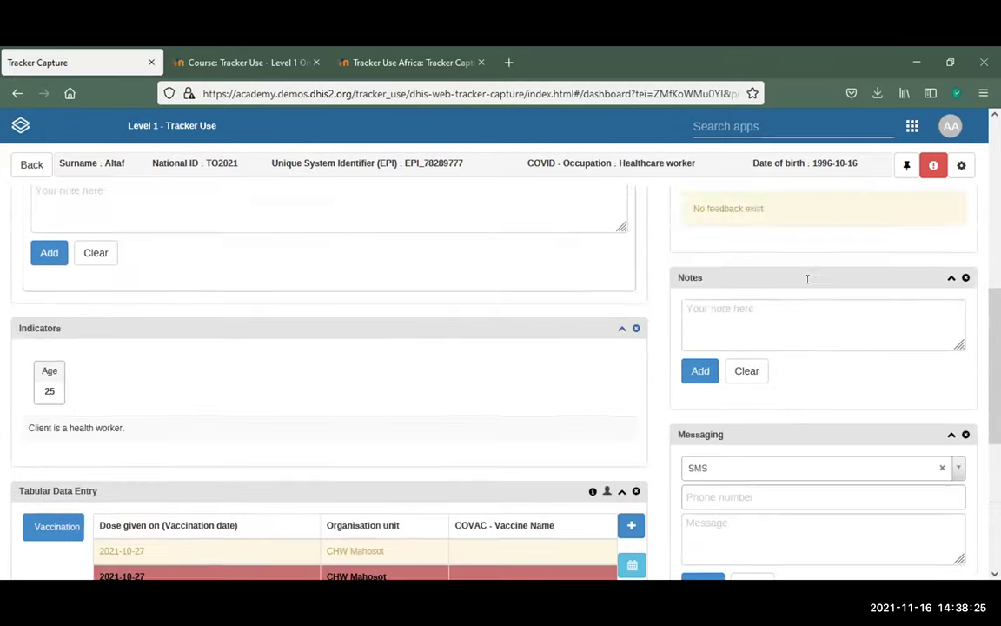
Turn on 'Stick right side widgets' and scroll to confirm Profile stays fixed
scroll(807, 279, "up", 2)
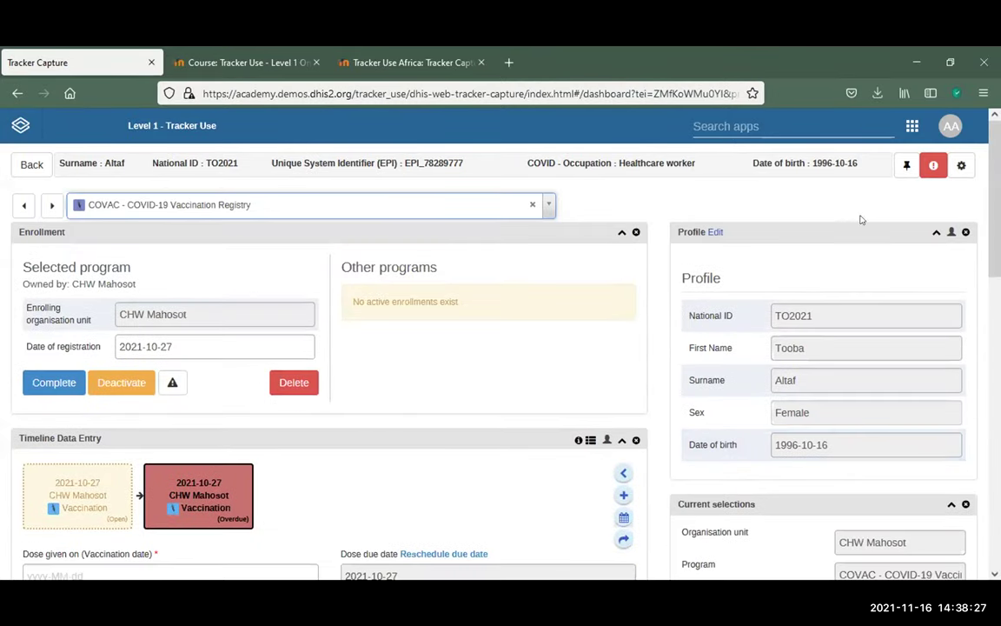
left_click(904, 167)
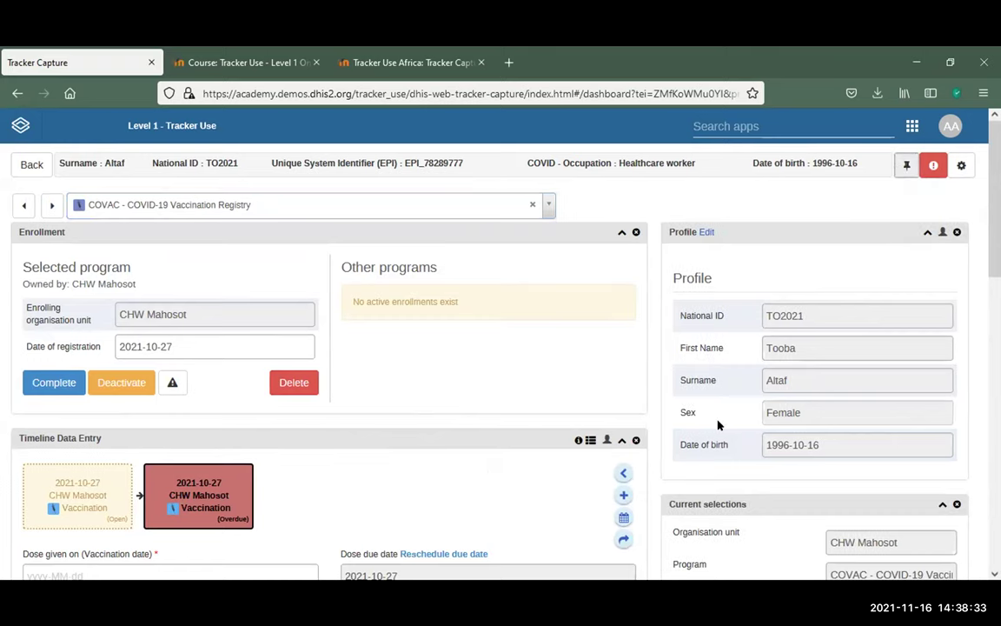
scroll(964, 350, "down", 5)
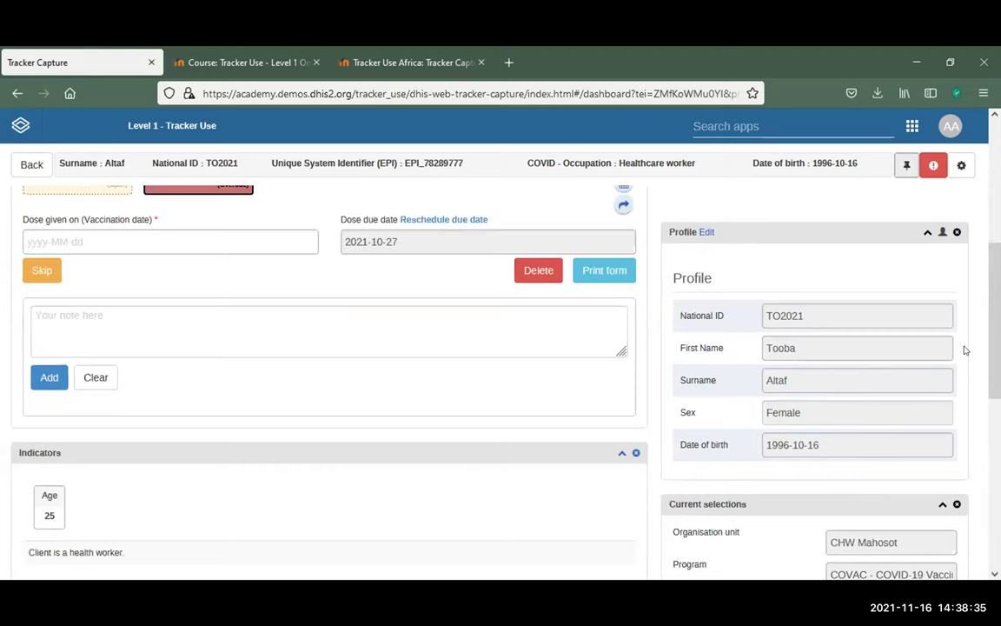
scroll(964, 350, "down", 3)
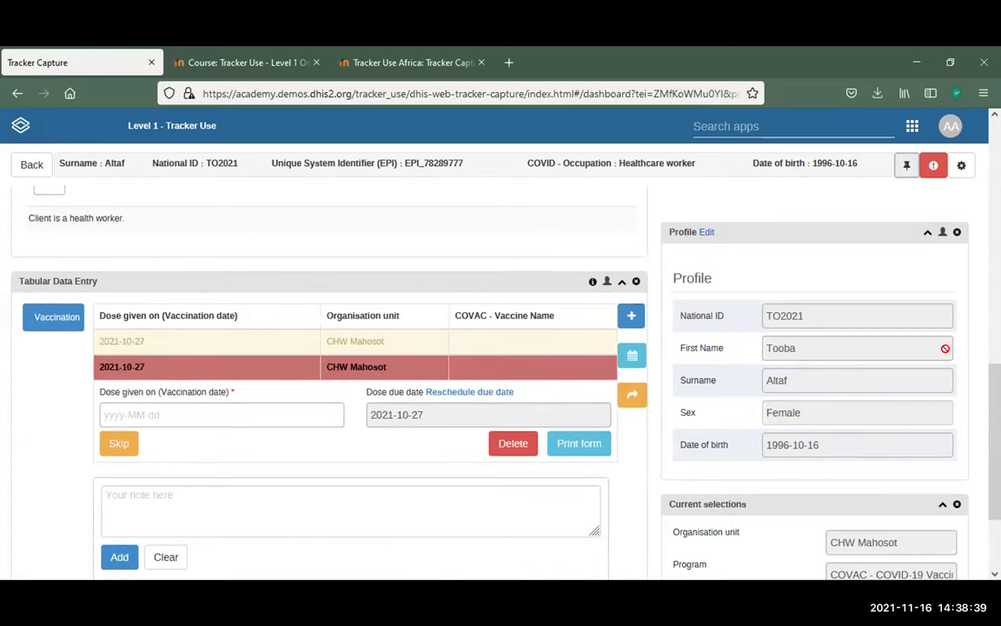
scroll(977, 339, "down", 3)
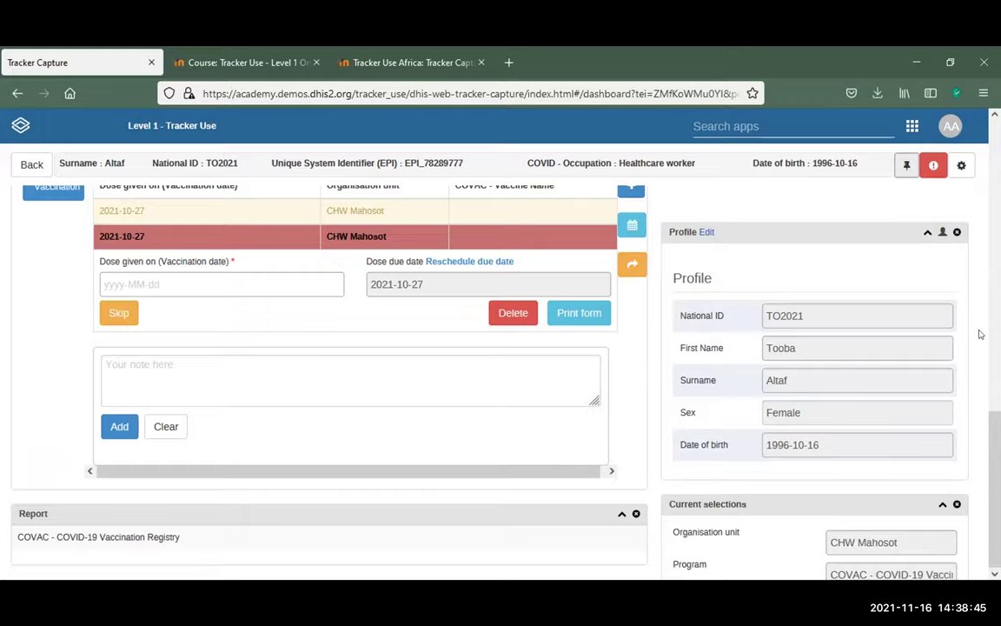
scroll(978, 333, "up", 5)
scroll(980, 334, "up", 6)
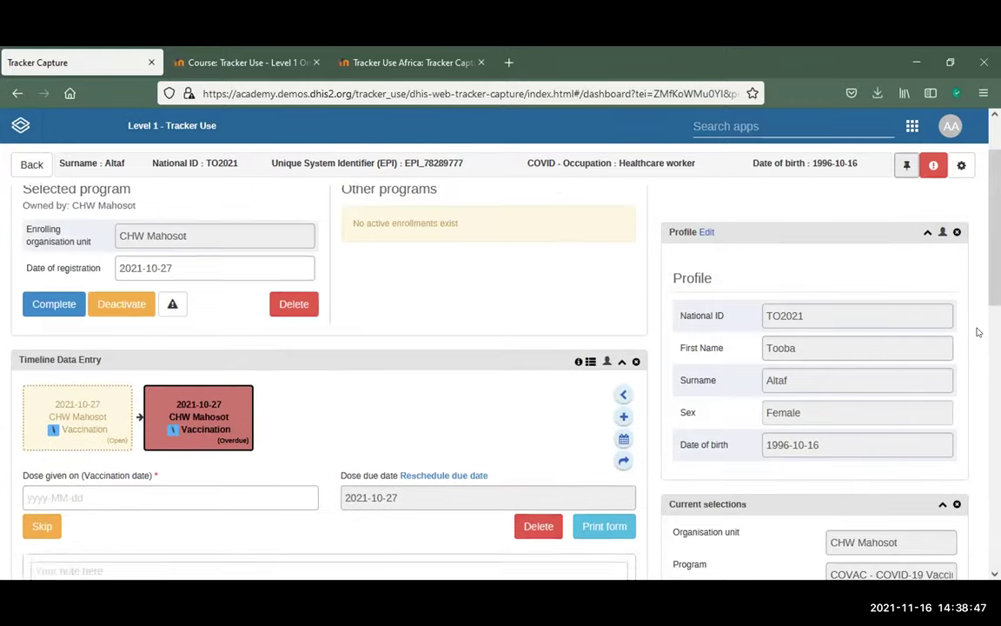
scroll(978, 333, "down", 3)
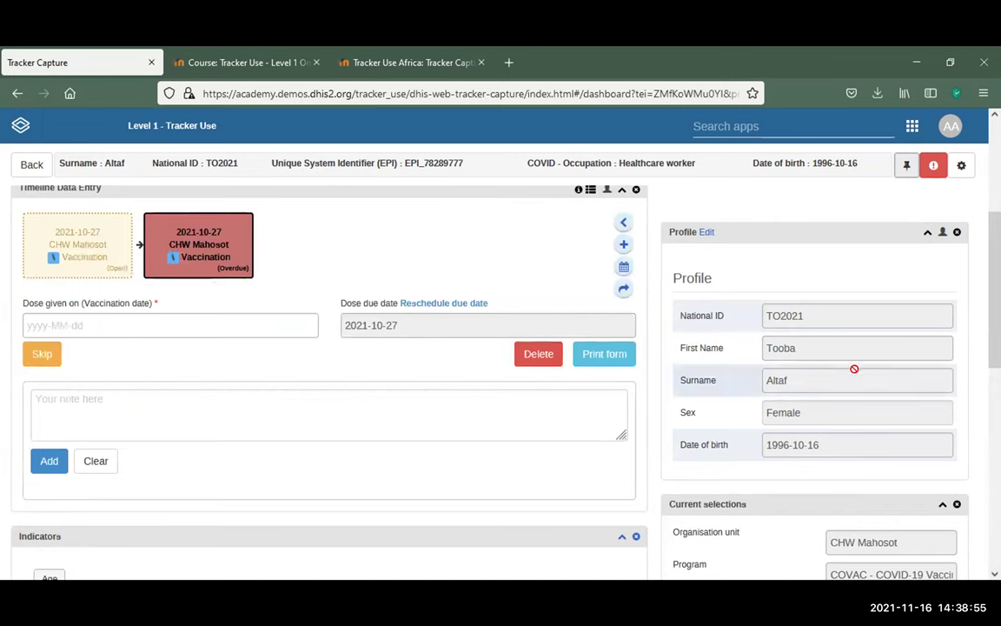
scroll(855, 368, "down", 2)
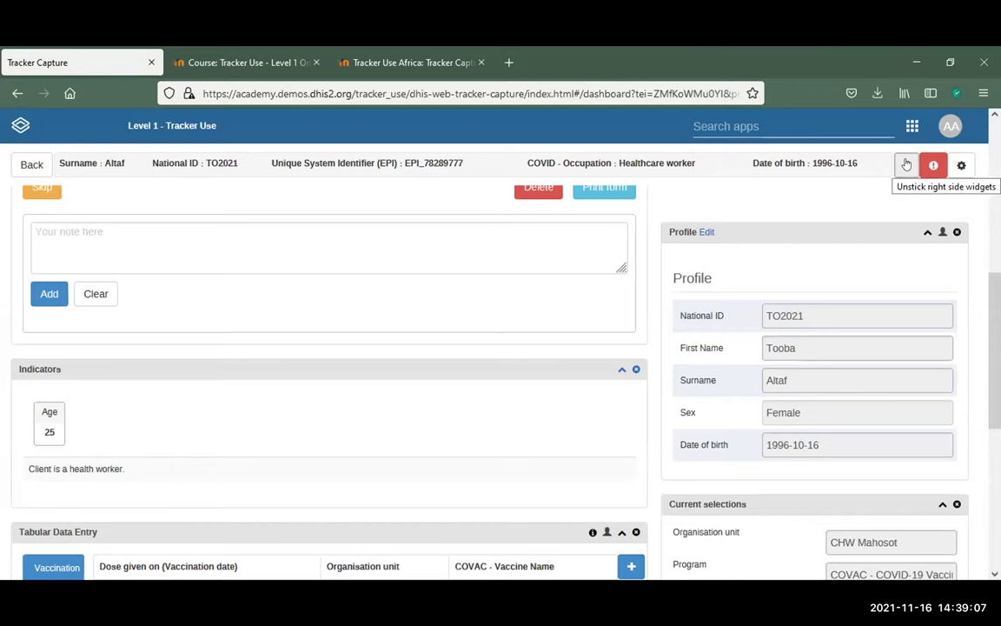
Unpin the right column, review the Manage Person Deactivate/Delete options, and bring up dashboard settings
left_click(907, 165)
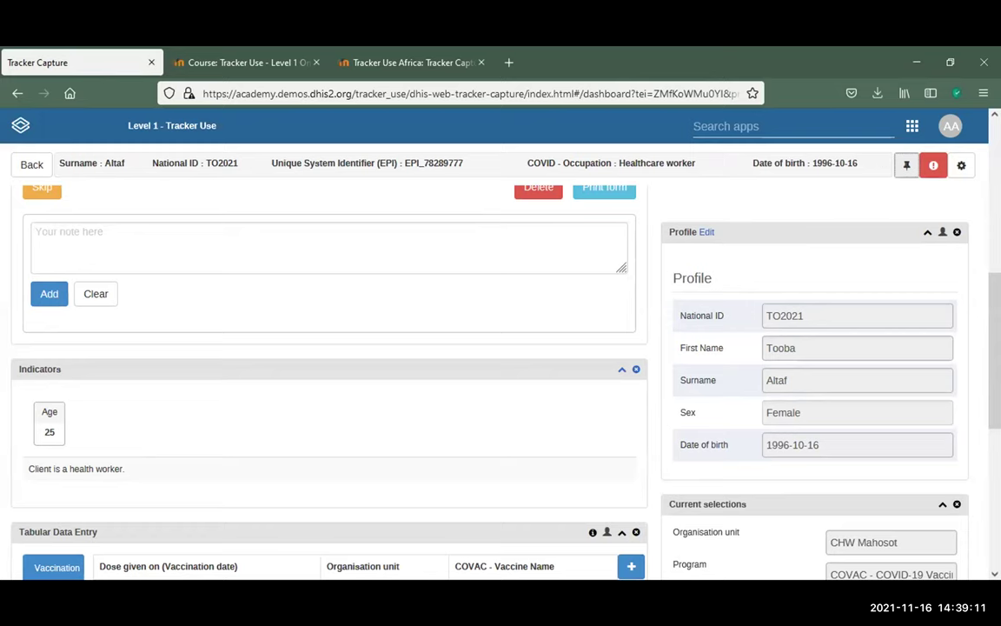
mouse_move(951, 126)
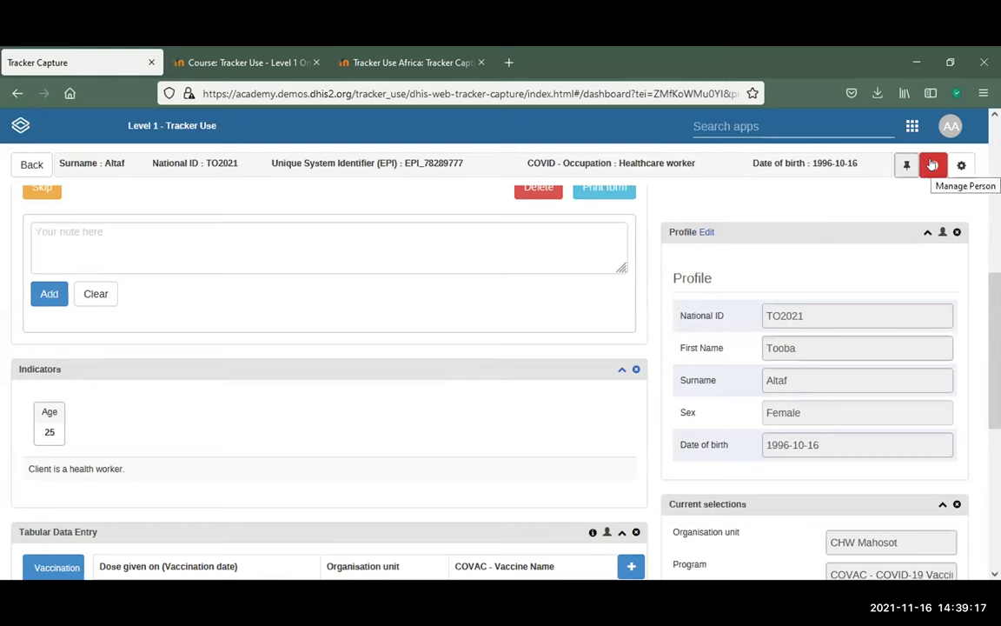
left_click(932, 165)
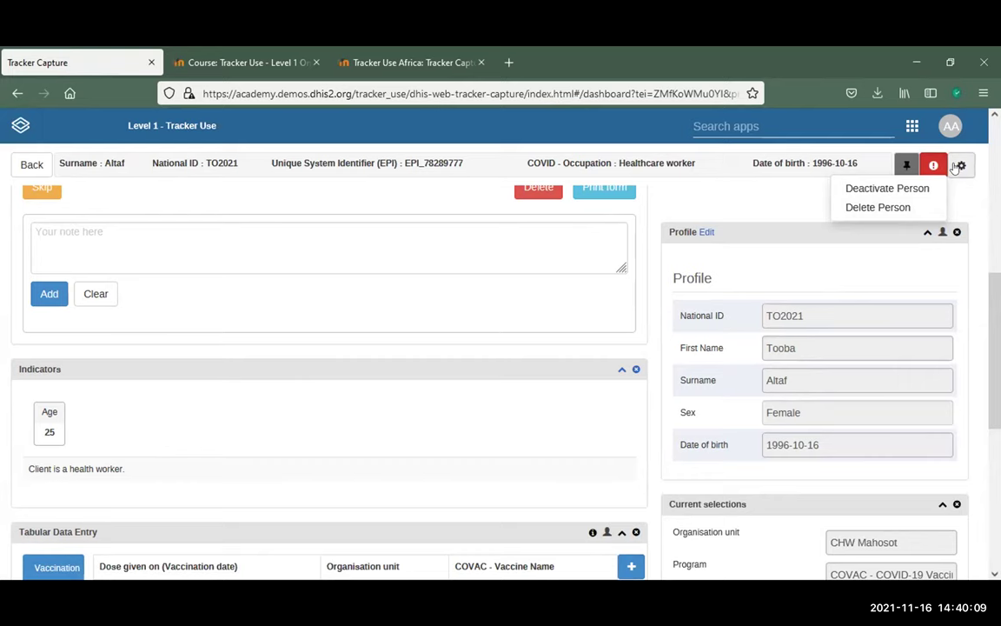
left_click(956, 166)
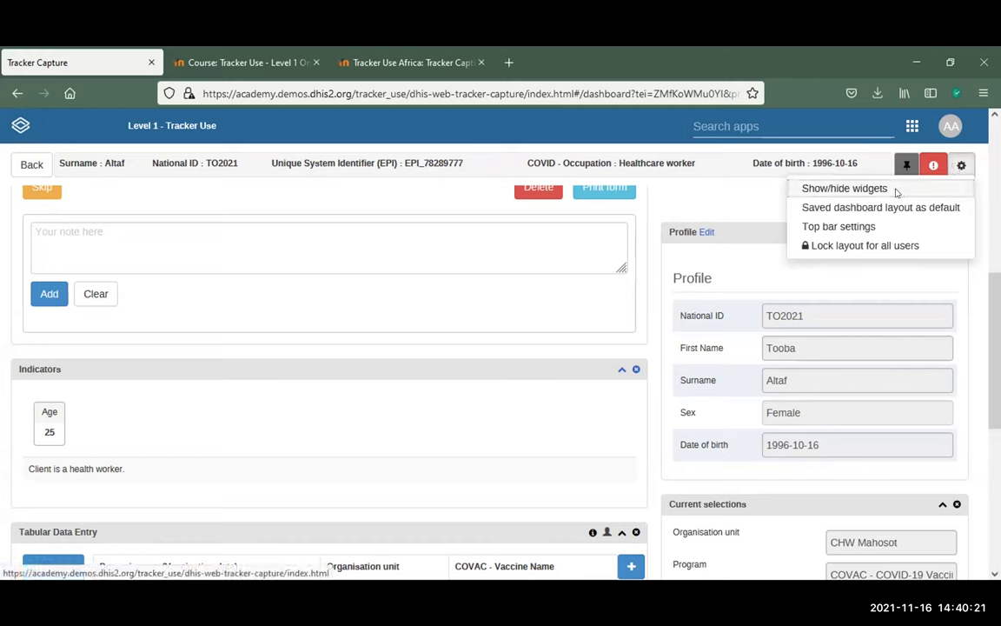
Bring up the Show/hide widgets list from the dashboard settings gear menu
left_click(897, 190)
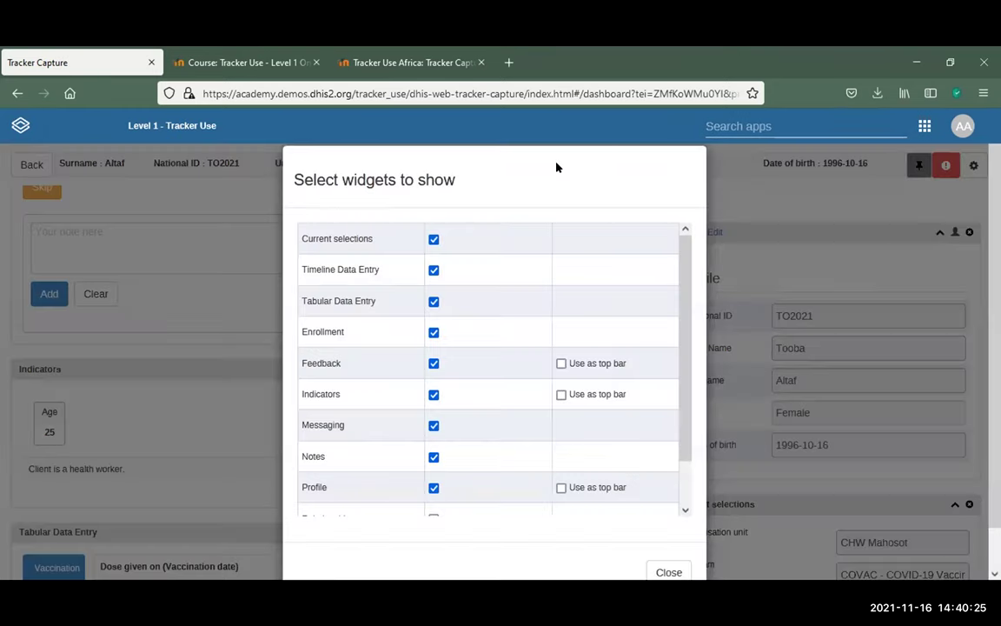
left_click_drag(517, 149, 578, 365)
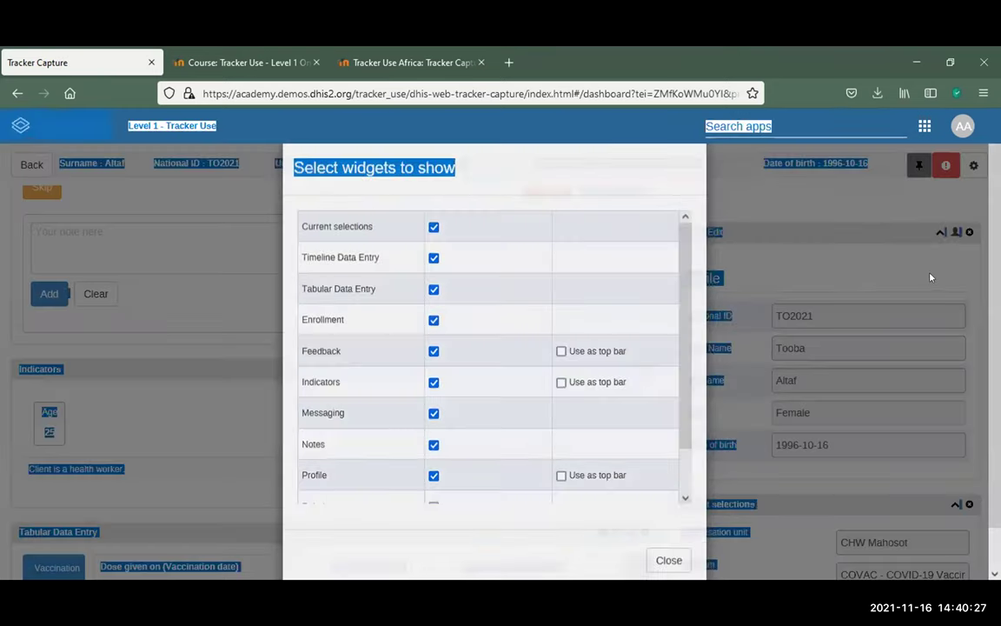
left_click(836, 245)
left_click(961, 164)
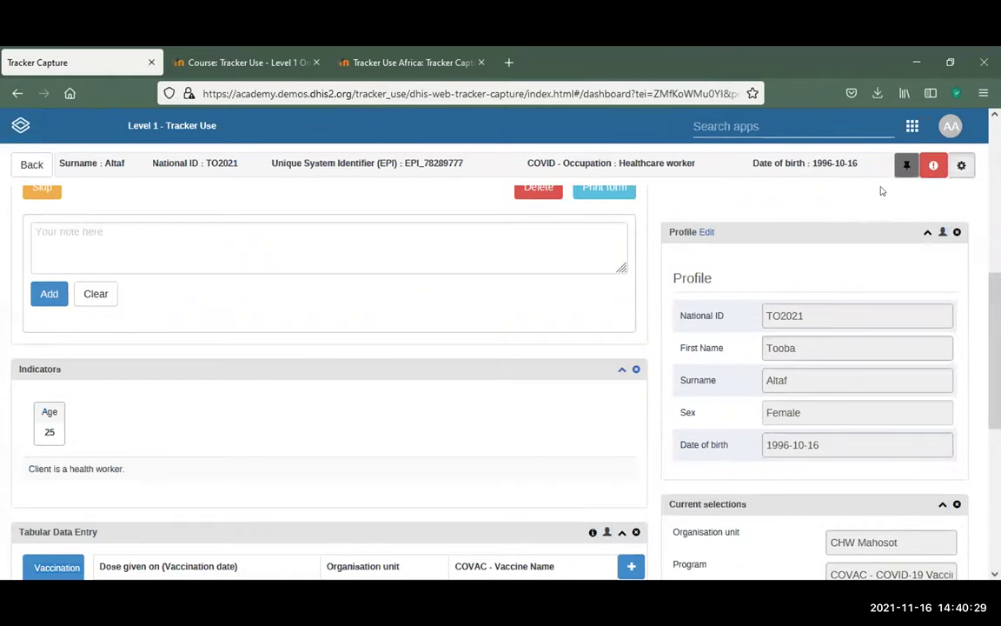
key("Return")
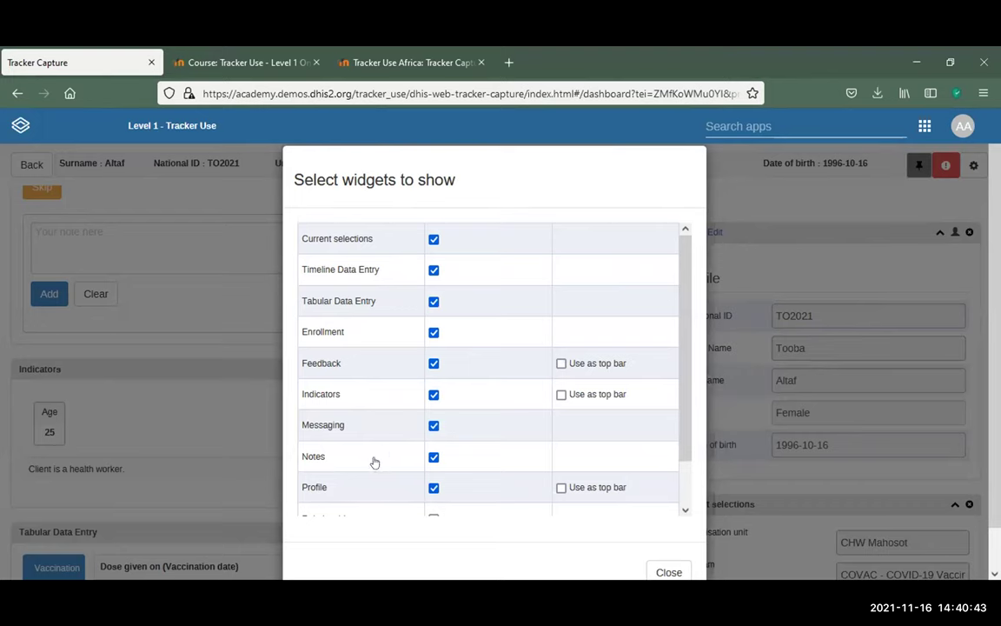
Tick Relationships, untick Current selections, Tabular Data Entry, Feedback and Indicators, then close the list
scroll(395, 475, "down", 1)
scroll(403, 474, "down", 2)
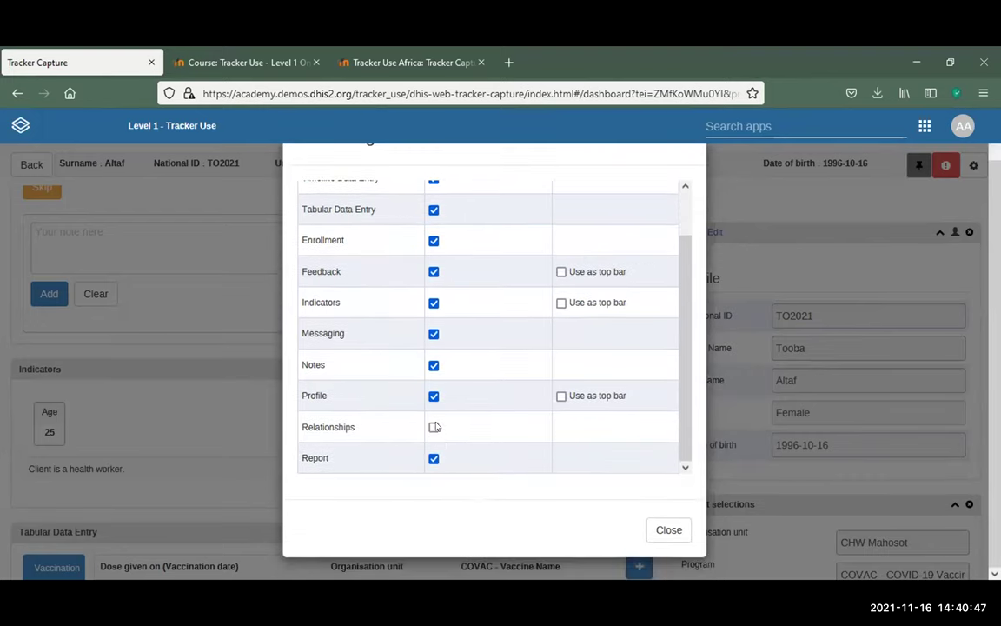
left_click(434, 427)
scroll(434, 427, "up", 1)
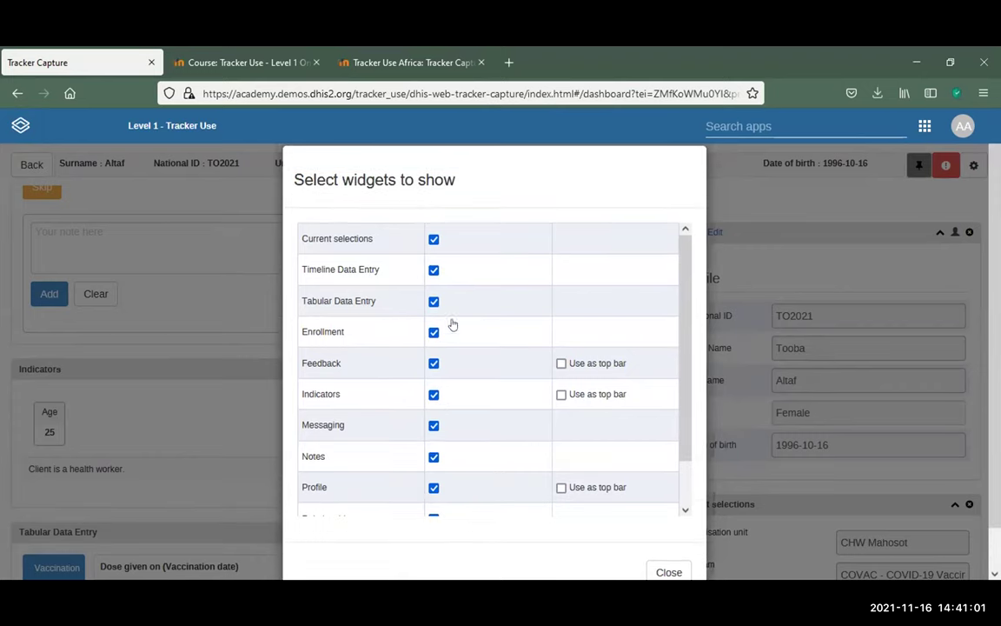
left_click(434, 239)
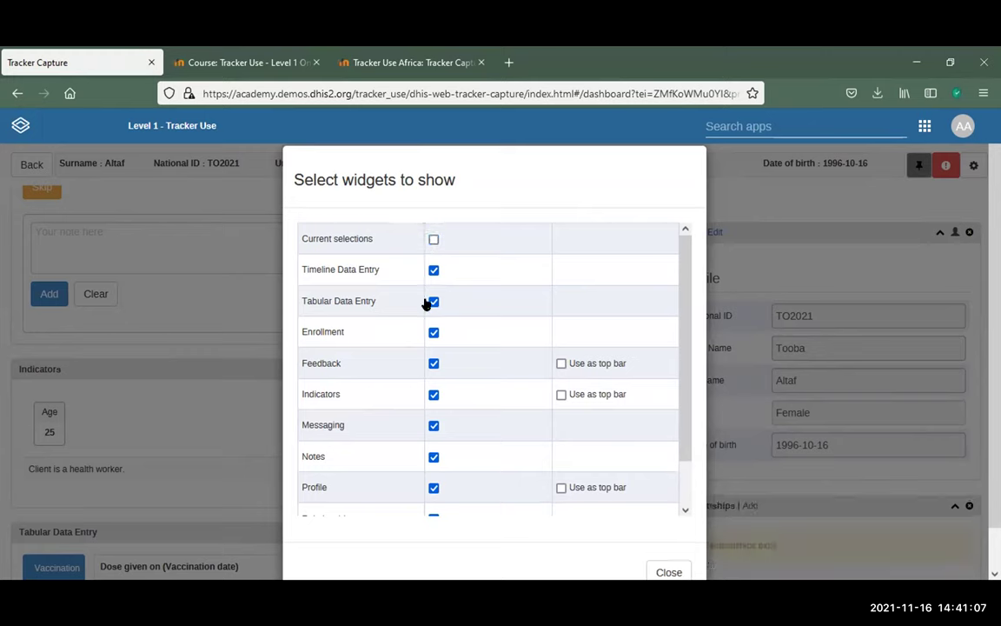
left_click(433, 301)
left_click(433, 364)
left_click(433, 395)
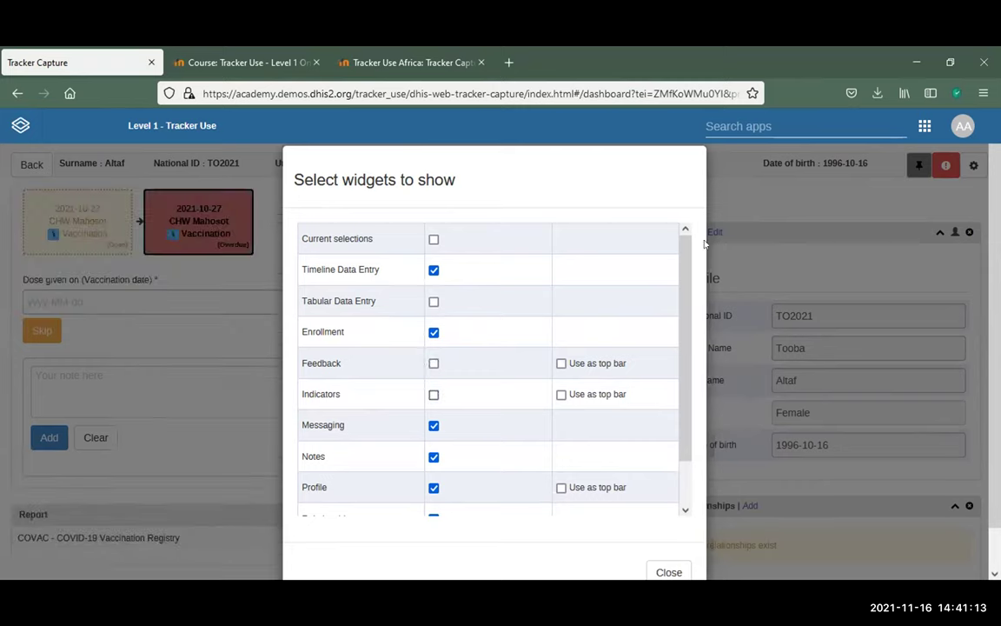
left_click(666, 572)
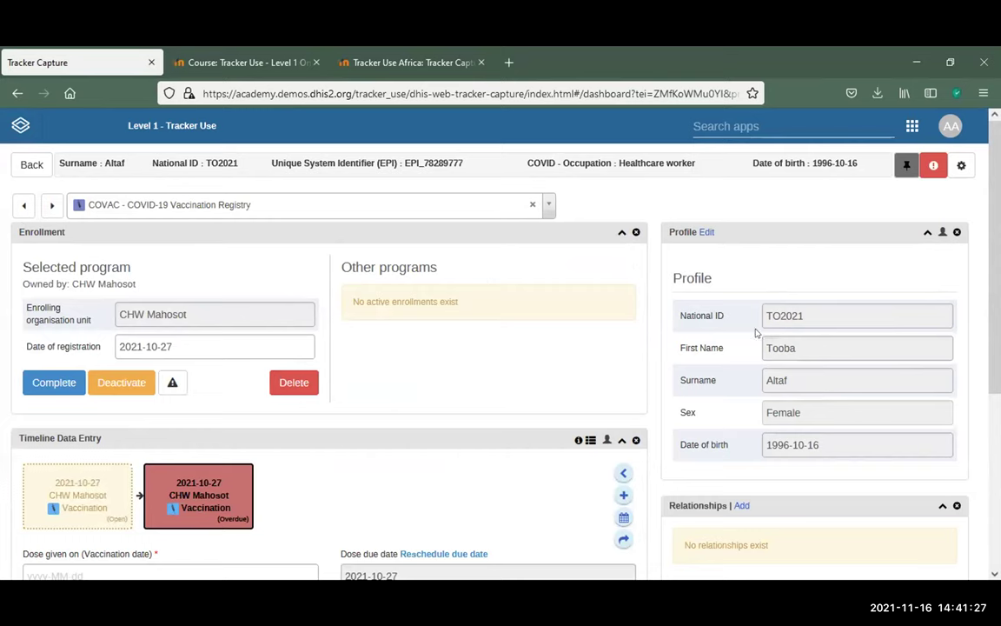
Re-enable the Feedback and Indicators widgets in Show/hide widgets and close the list
left_click(961, 166)
left_click(872, 188)
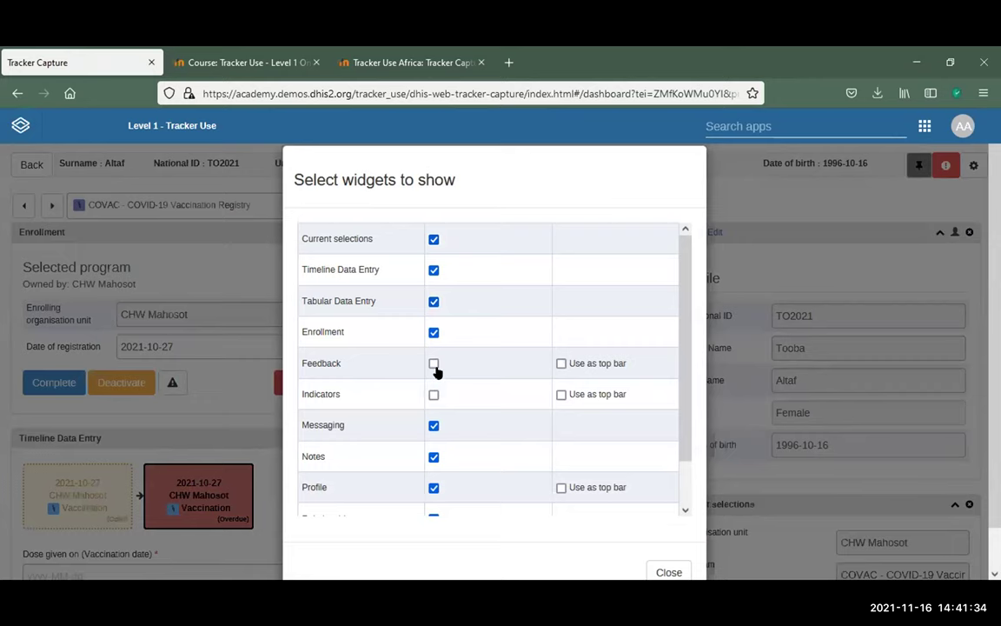
left_click(434, 364)
left_click(434, 395)
scroll(490, 431, "down", 1)
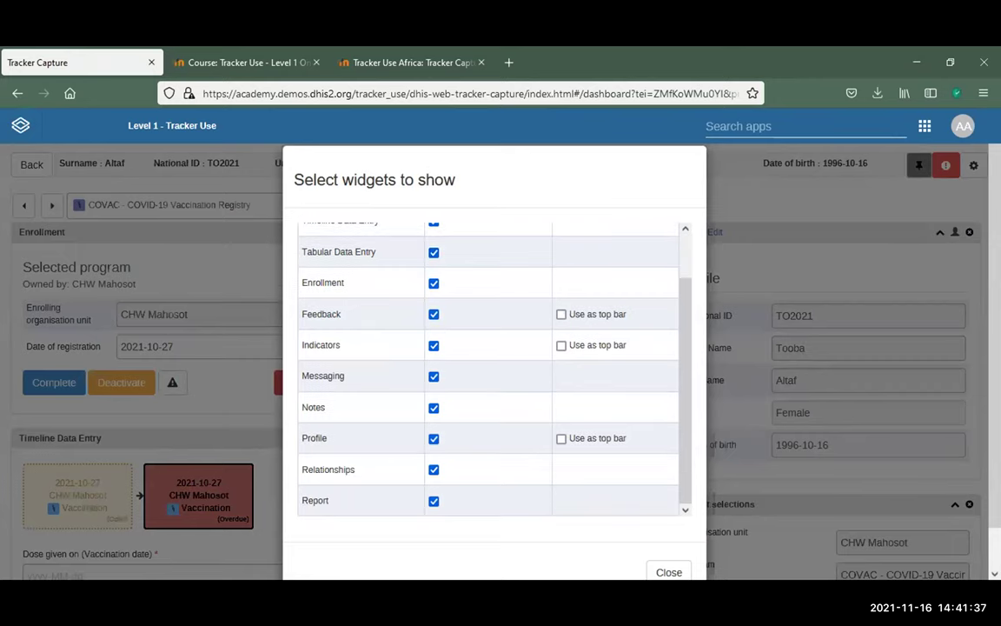
left_click(669, 573)
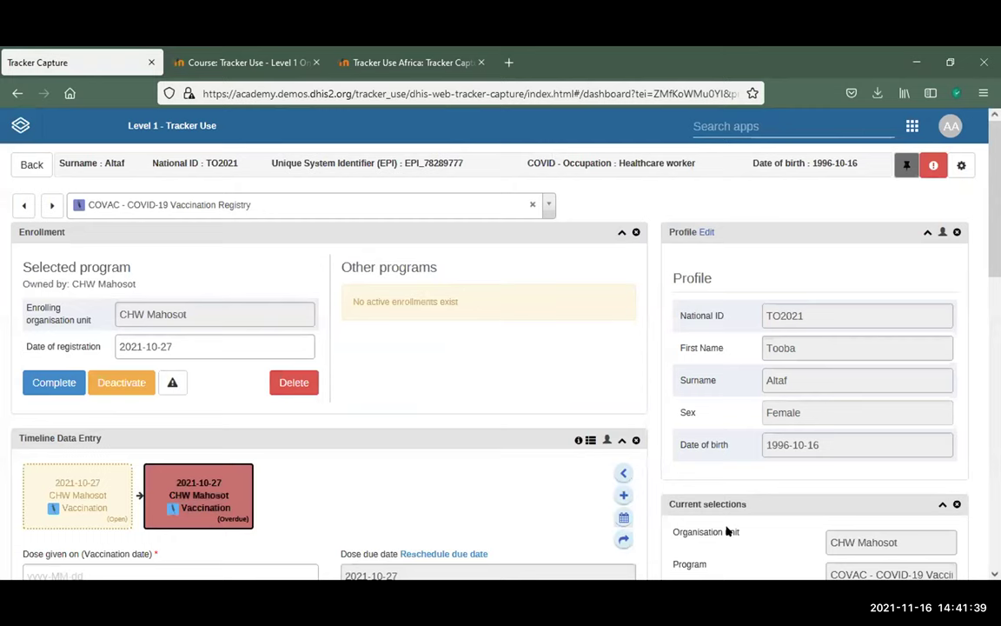
Scroll over the restored dashboard and bring up the dashboard settings menu again
scroll(439, 431, "down", 3)
scroll(716, 361, "down", 6)
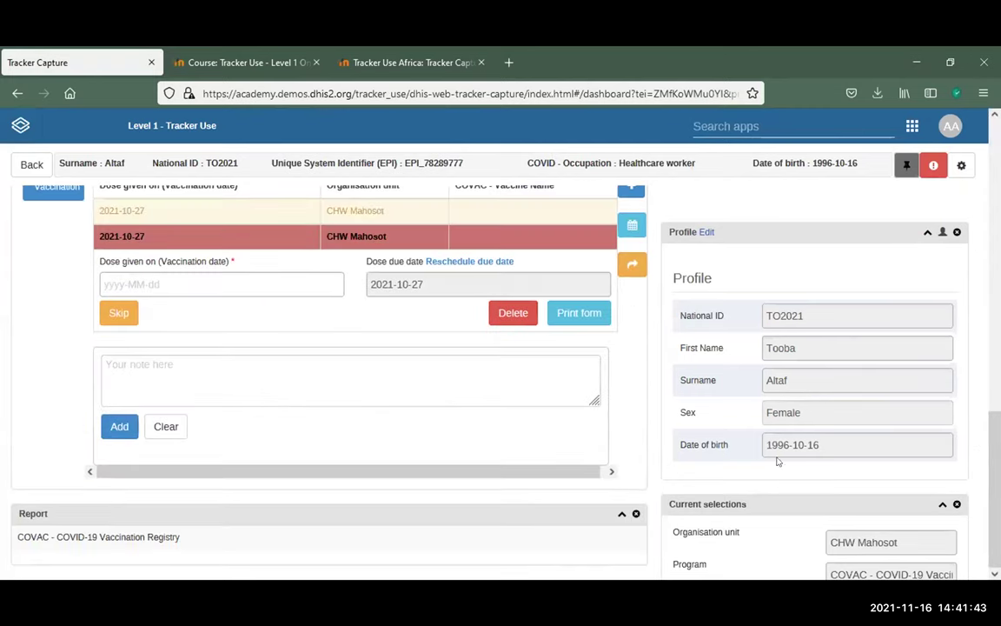
scroll(603, 473, "up", 2)
scroll(603, 477, "up", 3)
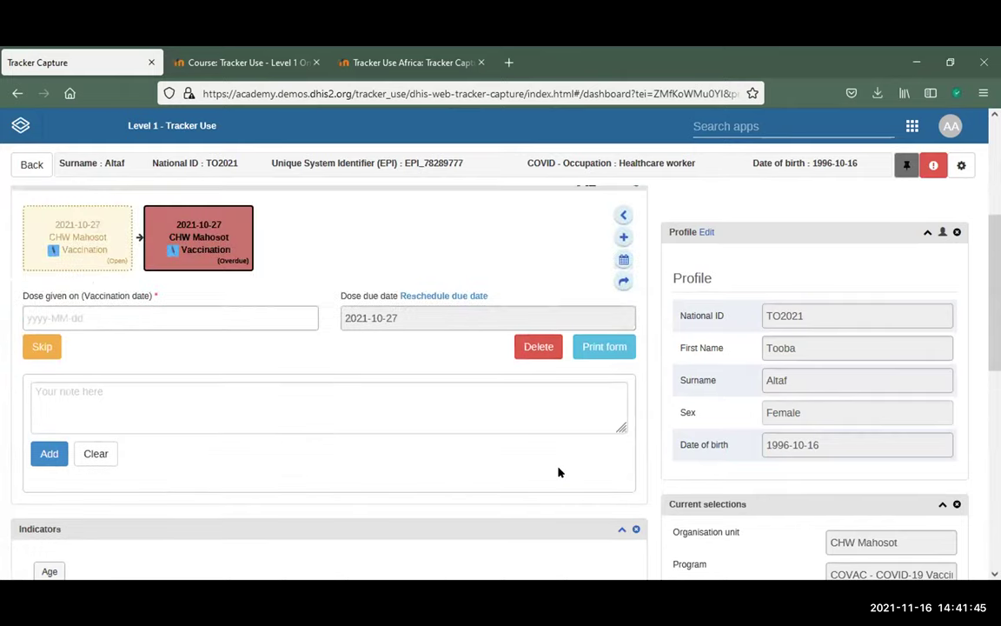
scroll(559, 472, "up", 3)
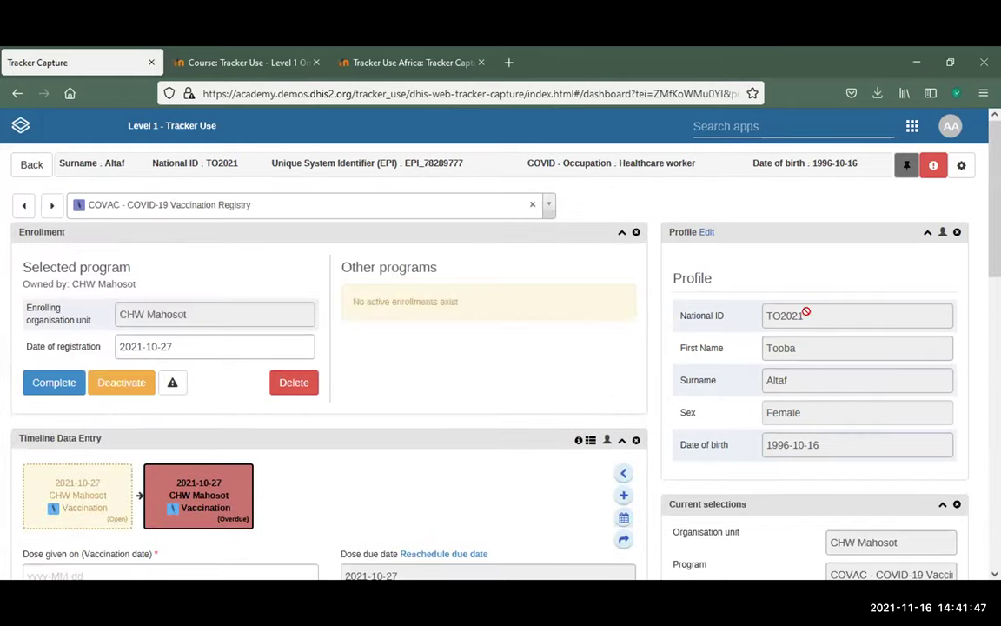
left_click(964, 165)
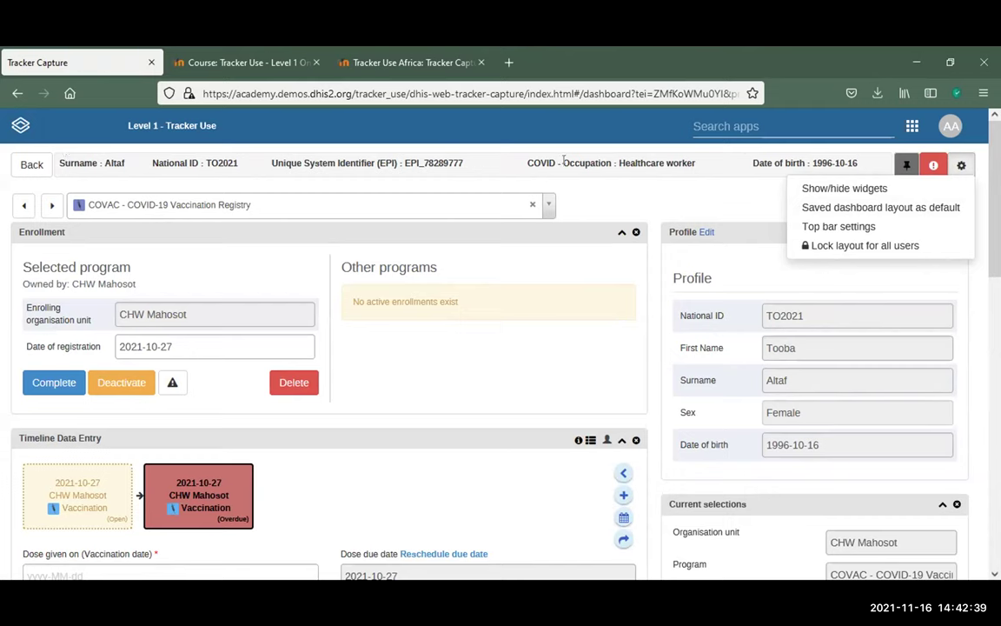
left_click(837, 226)
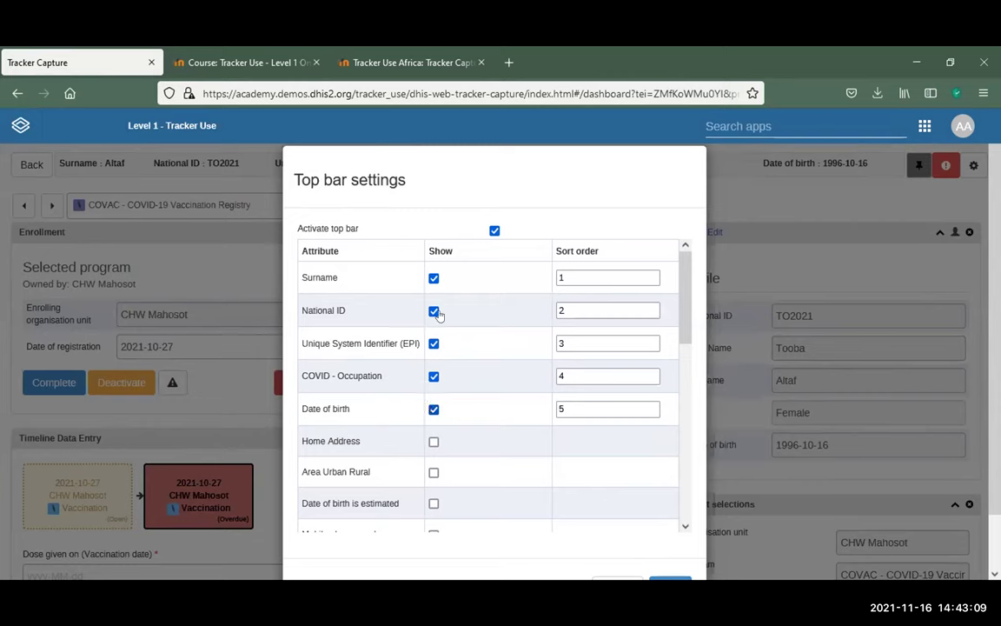
left_click(433, 278)
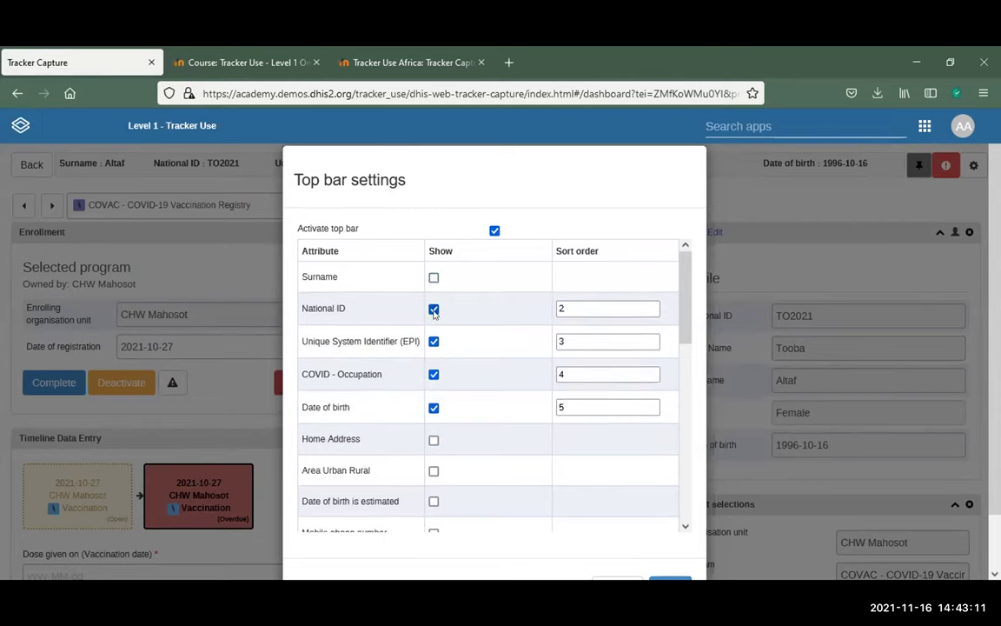
left_click(434, 309)
left_click(432, 439)
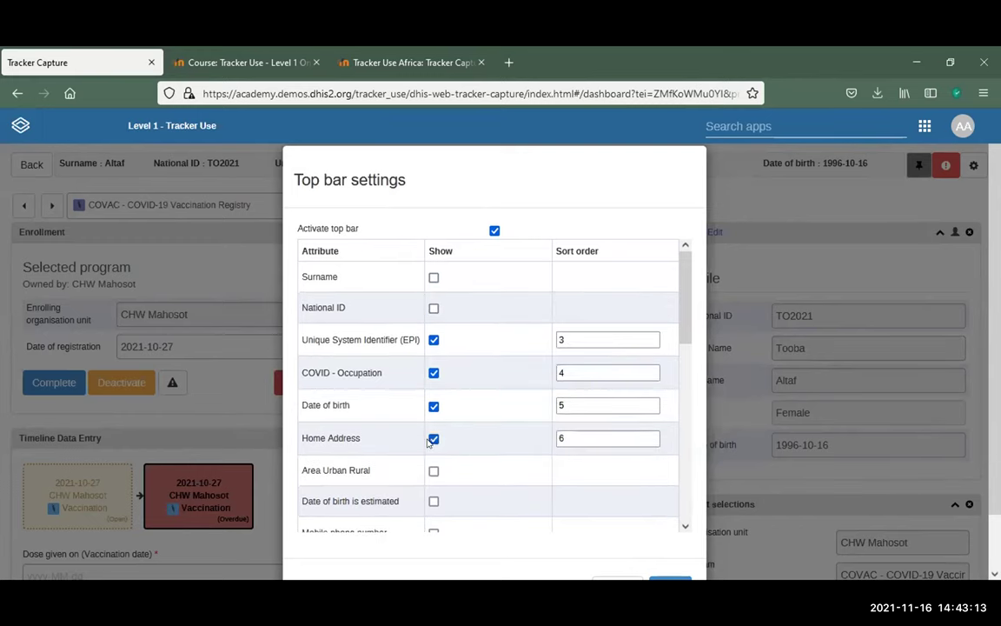
left_click(434, 471)
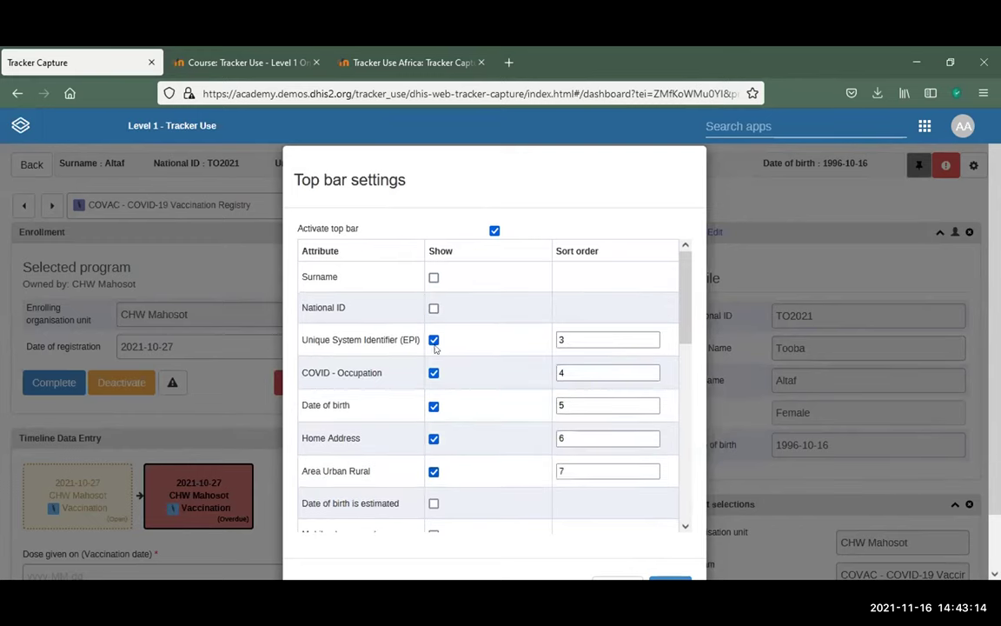
left_click(435, 278)
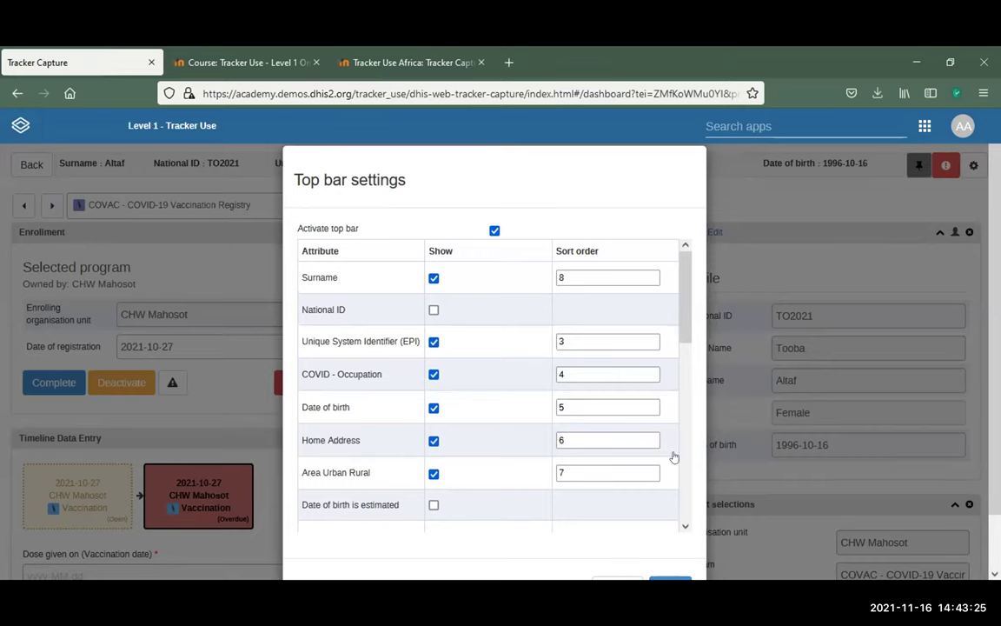
scroll(675, 455, "down", 3)
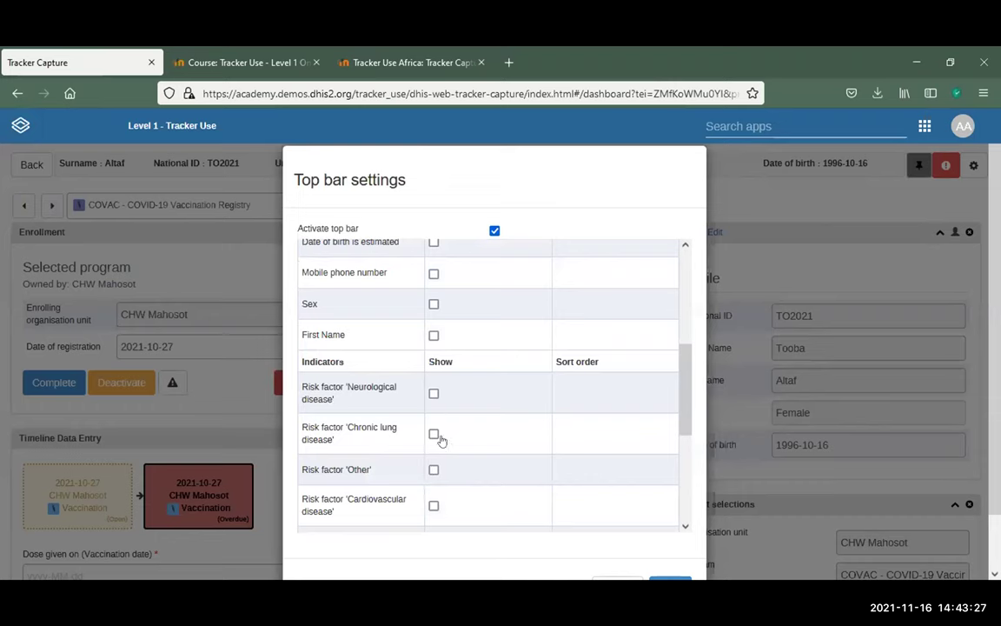
Remove Unique System Identifier (EPI) from the top bar, keeping Surname, National ID, COVID - Occupation and Date of birth
left_click(669, 580)
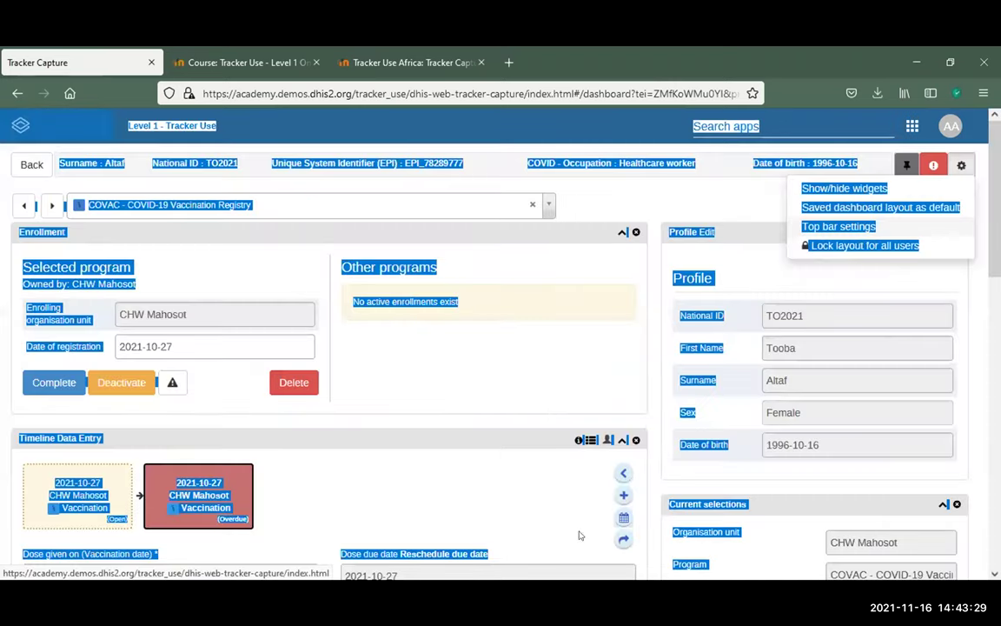
left_click(839, 224)
left_click(140, 144)
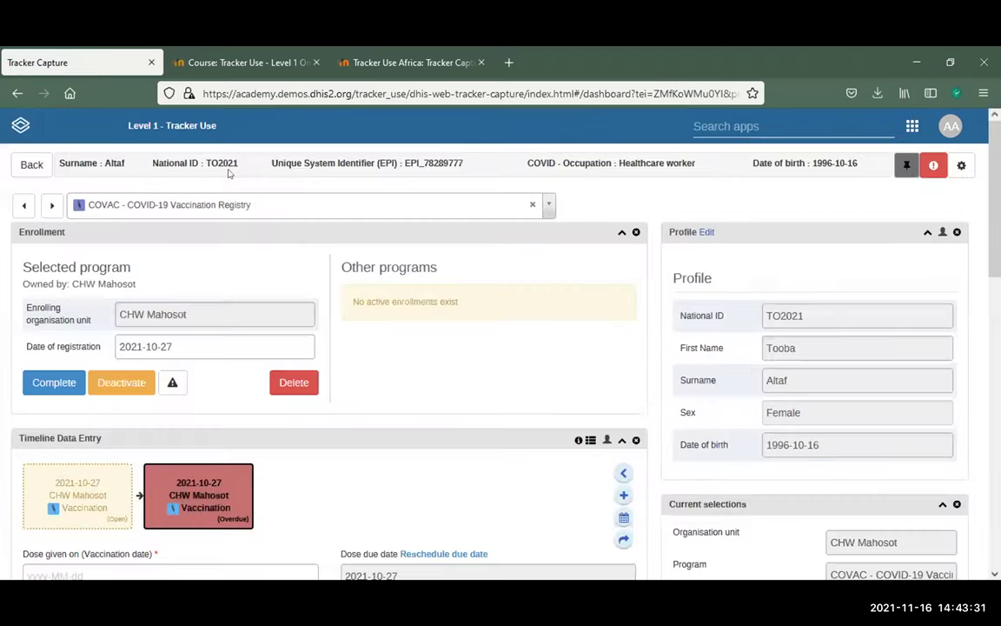
left_click(961, 166)
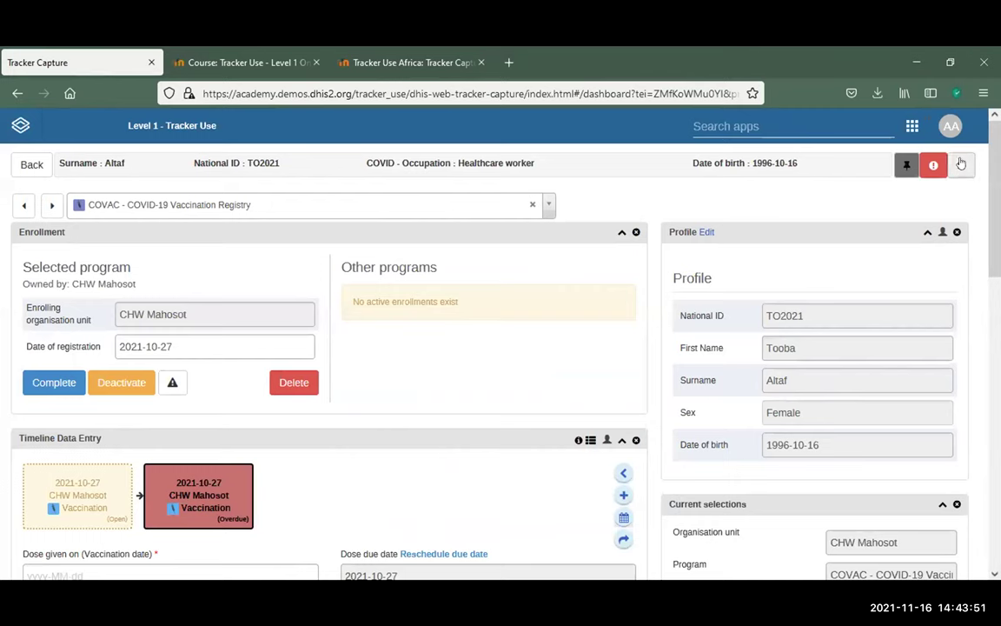
left_click(962, 163)
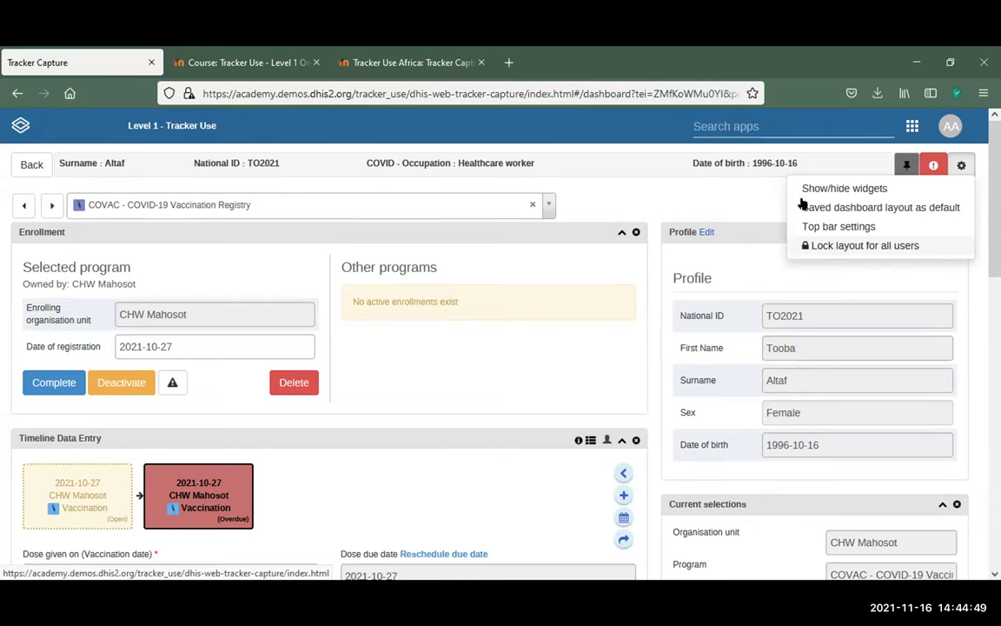
Step forward one enrollee, then back two to a client lacking National ID and birth date
left_click(718, 203)
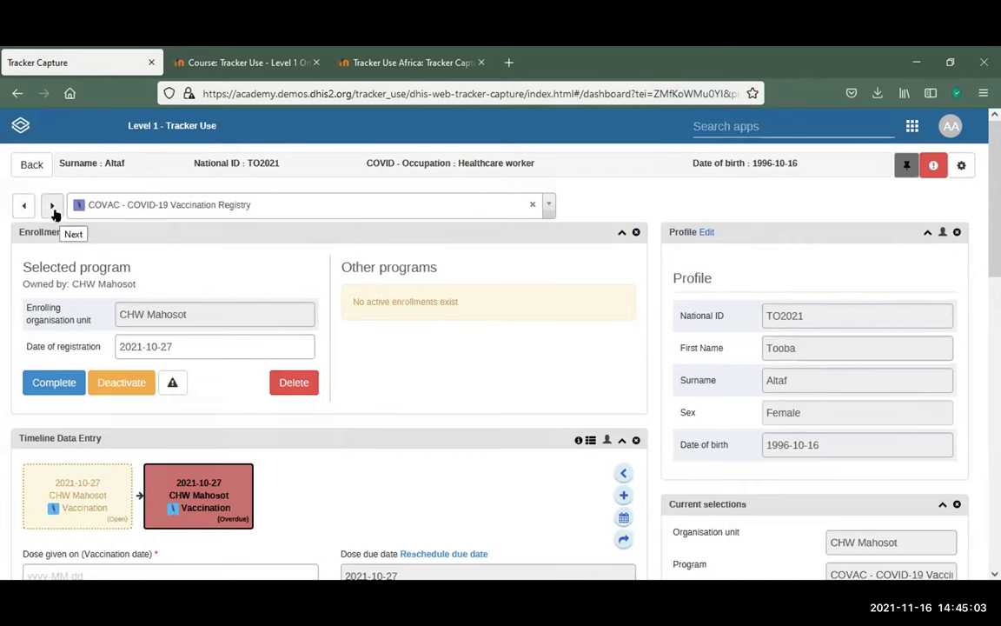
left_click(53, 208)
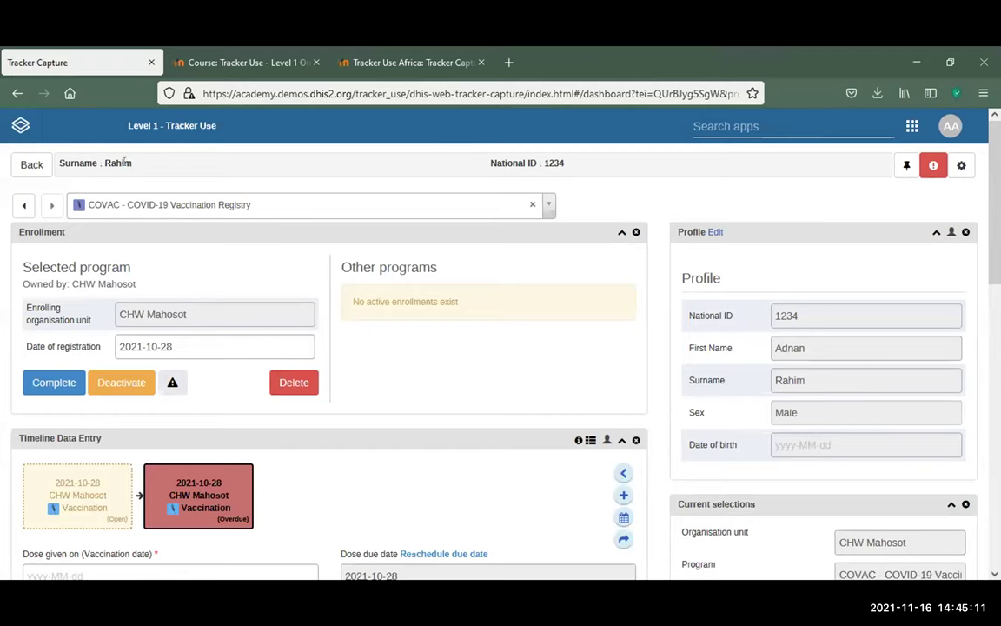
left_click(23, 204)
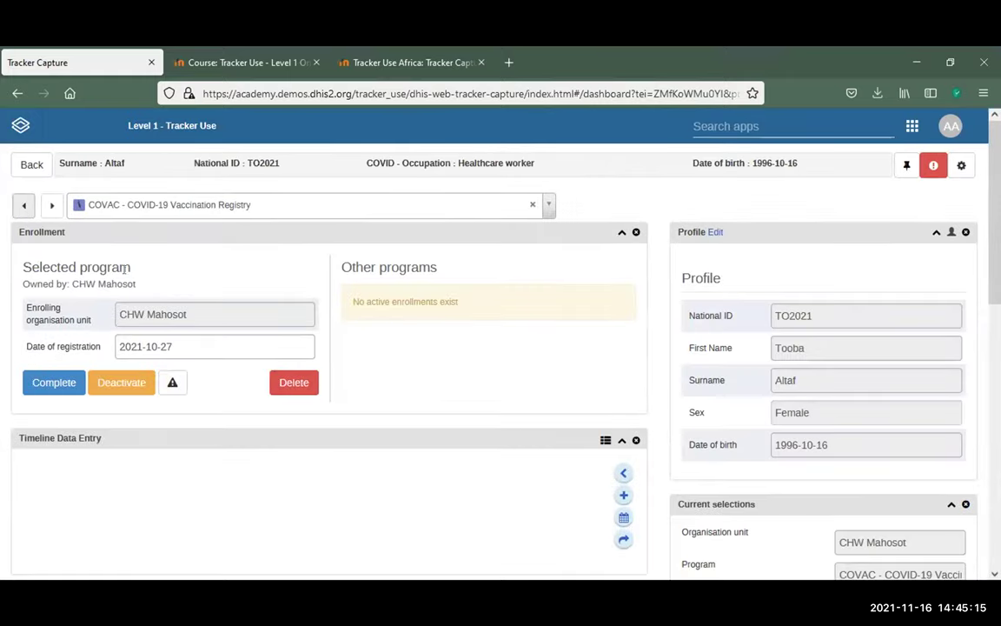
left_click(16, 201)
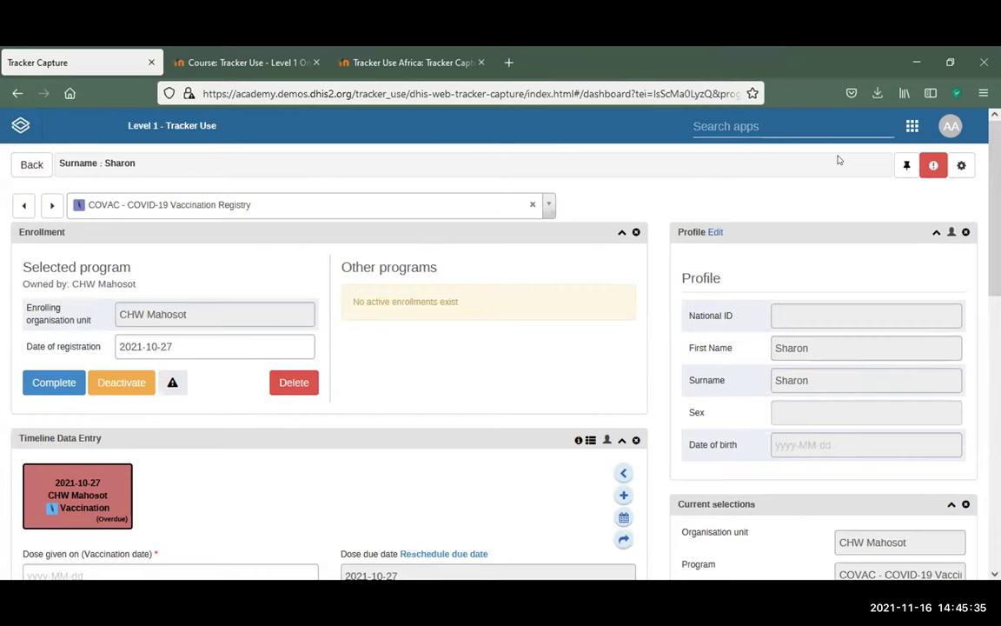
scroll(850, 244, "down", 1)
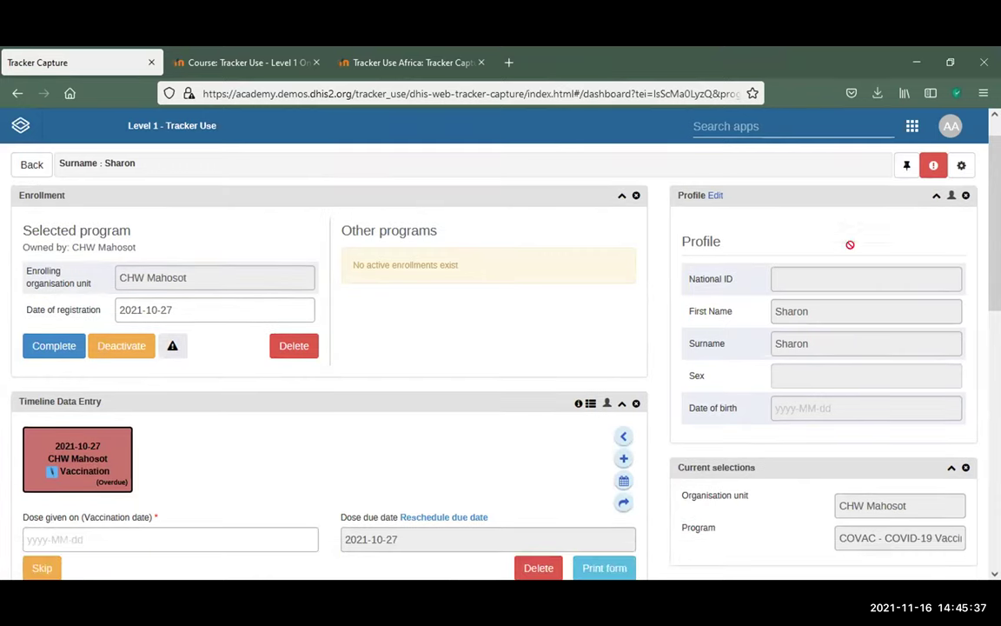
scroll(850, 244, "down", 8)
scroll(904, 165, "up", 7)
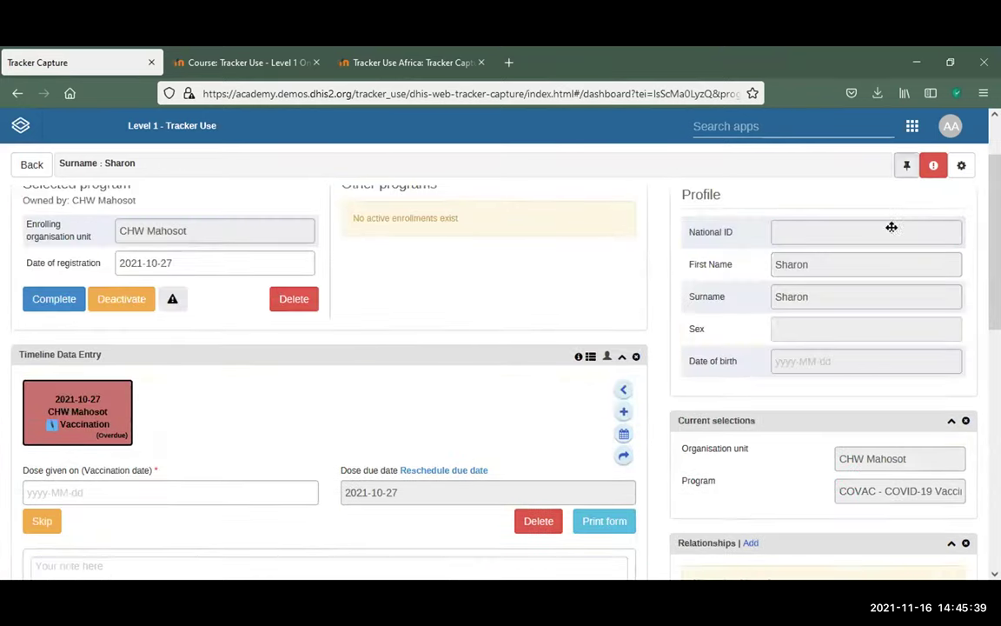
scroll(892, 227, "down", 5)
scroll(905, 235, "up", 3)
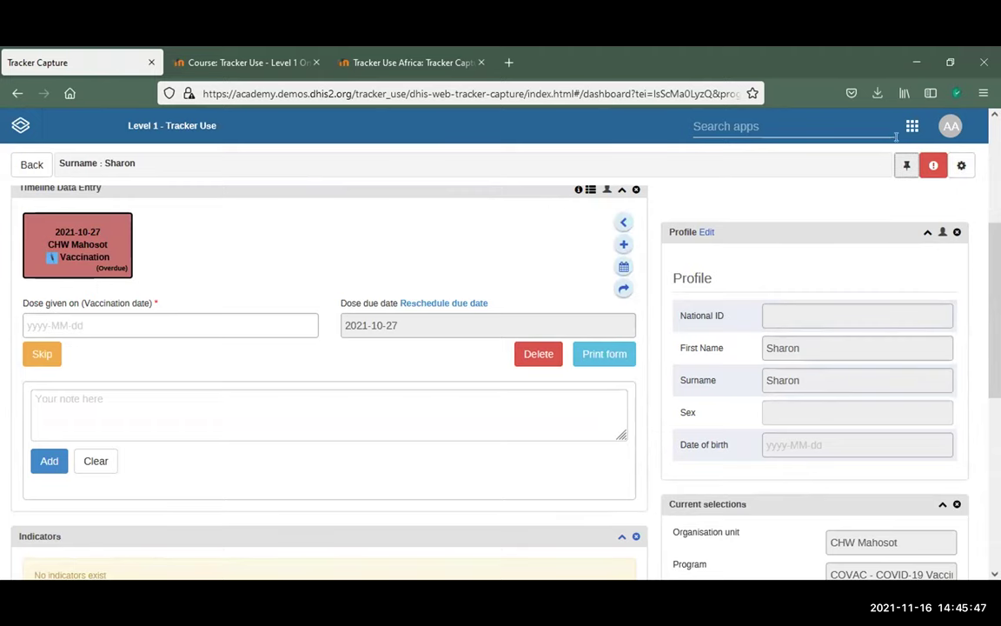
scroll(356, 312, "up", 3)
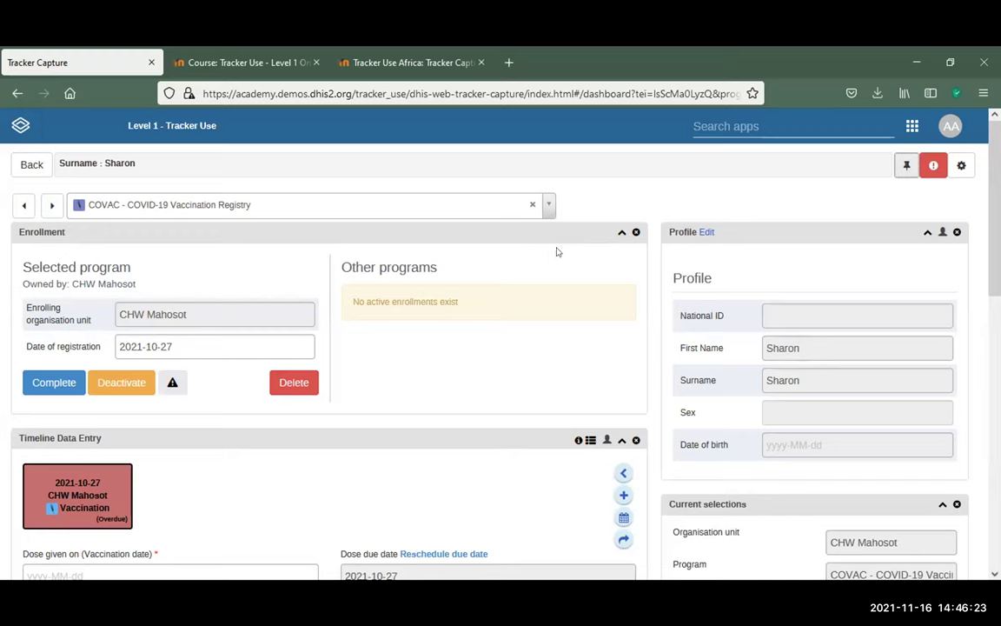
Cancel removing the Enrollment widget and collapse it instead, leaving Profile expanded after a collapse-expand
left_click(635, 232)
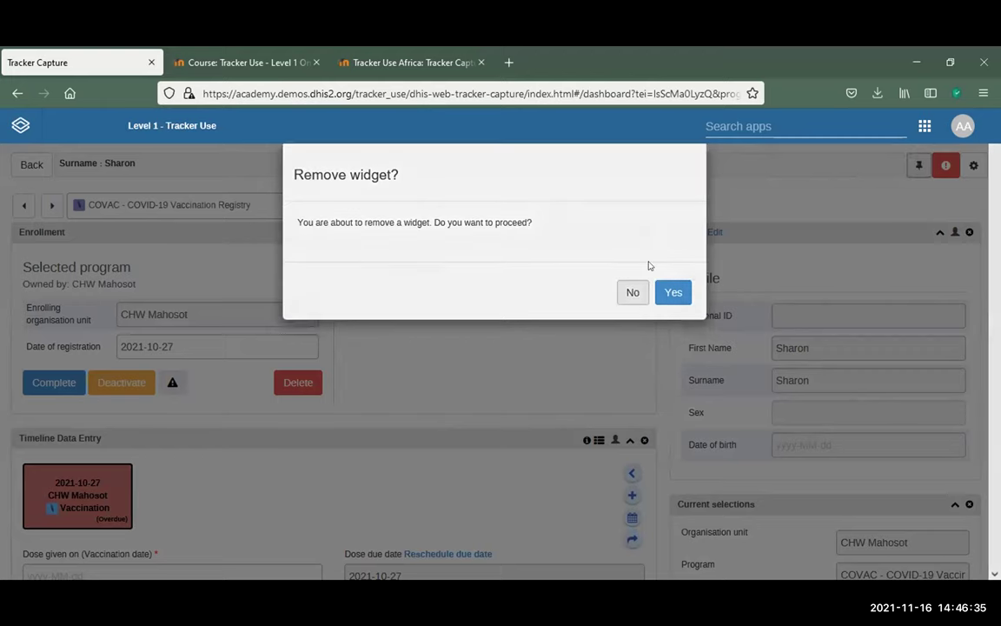
left_click(632, 292)
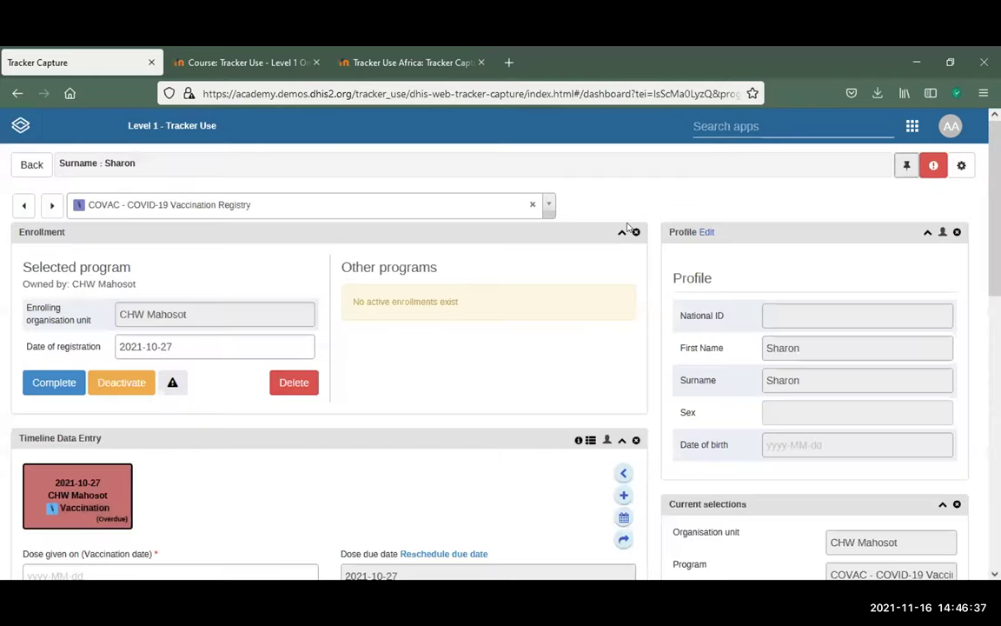
left_click(618, 233)
left_click(618, 233)
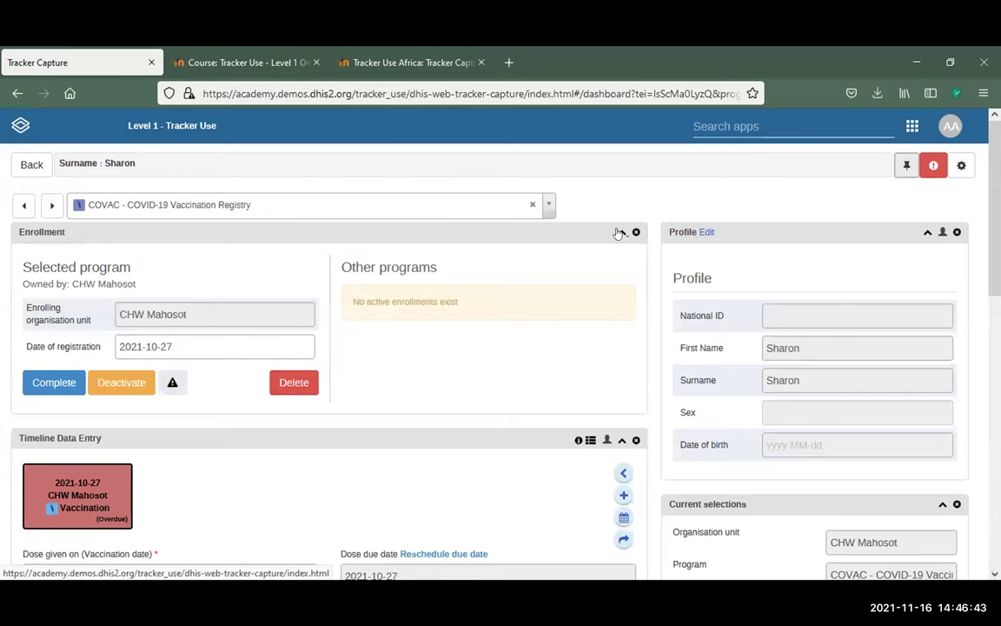
left_click(618, 233)
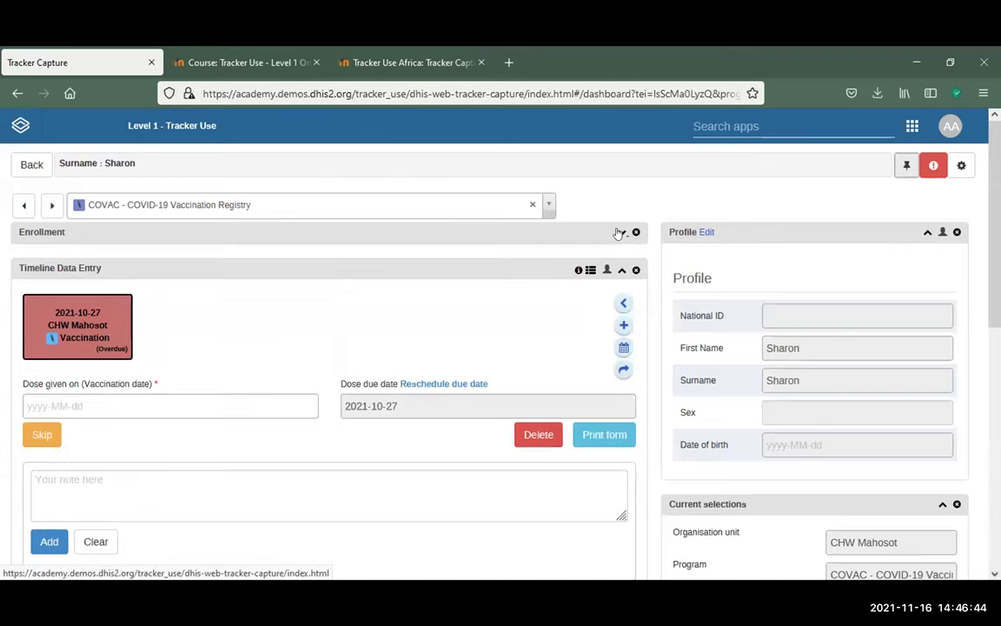
left_click(927, 232)
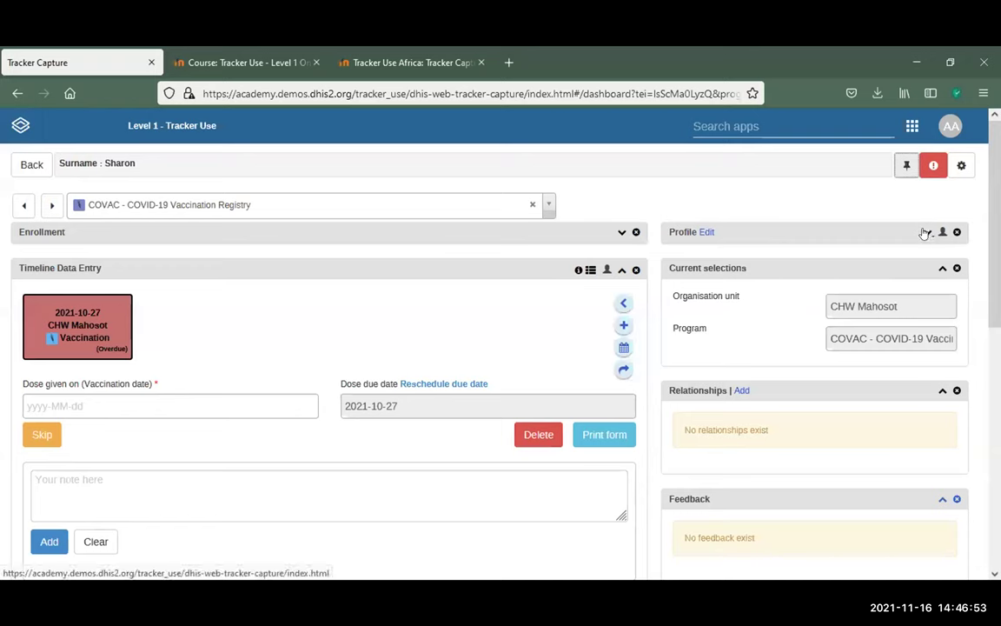
left_click(924, 233)
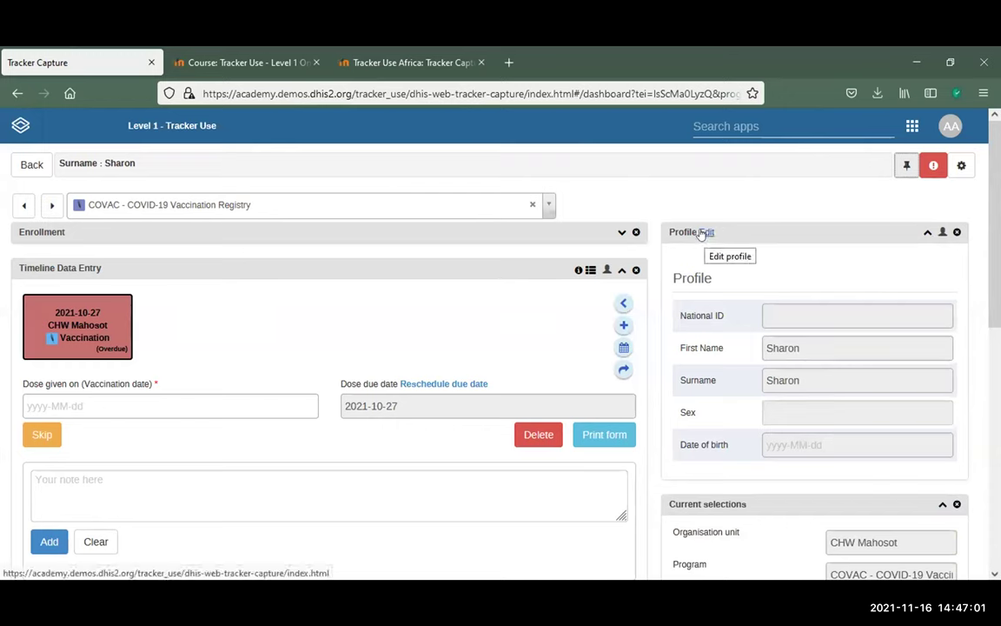
Put the client's profile in edit mode and trial-enter 767676 as National ID, then clear it
scroll(790, 375, "down", 4)
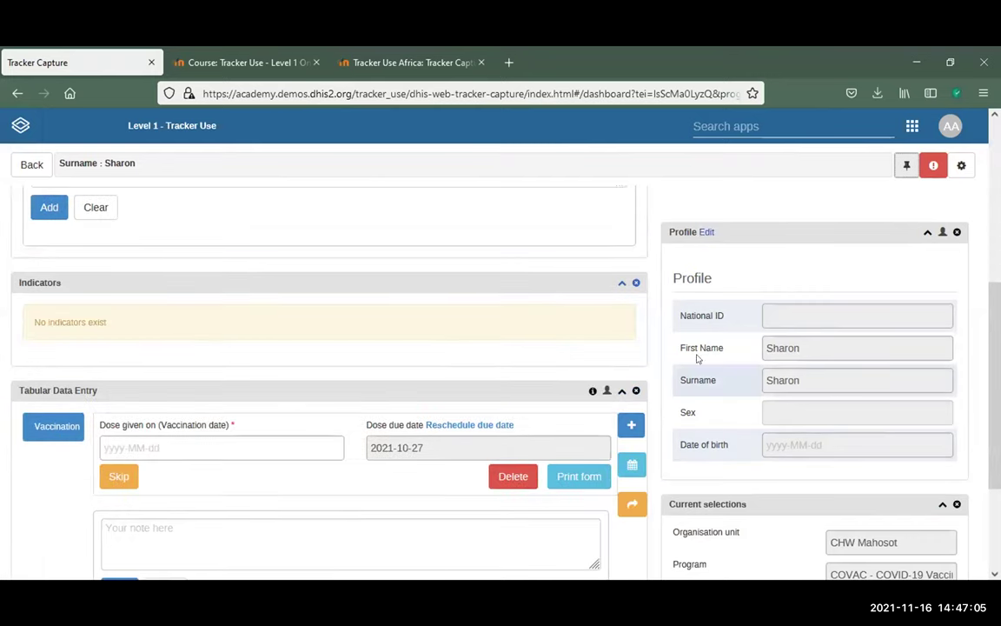
left_click(708, 232)
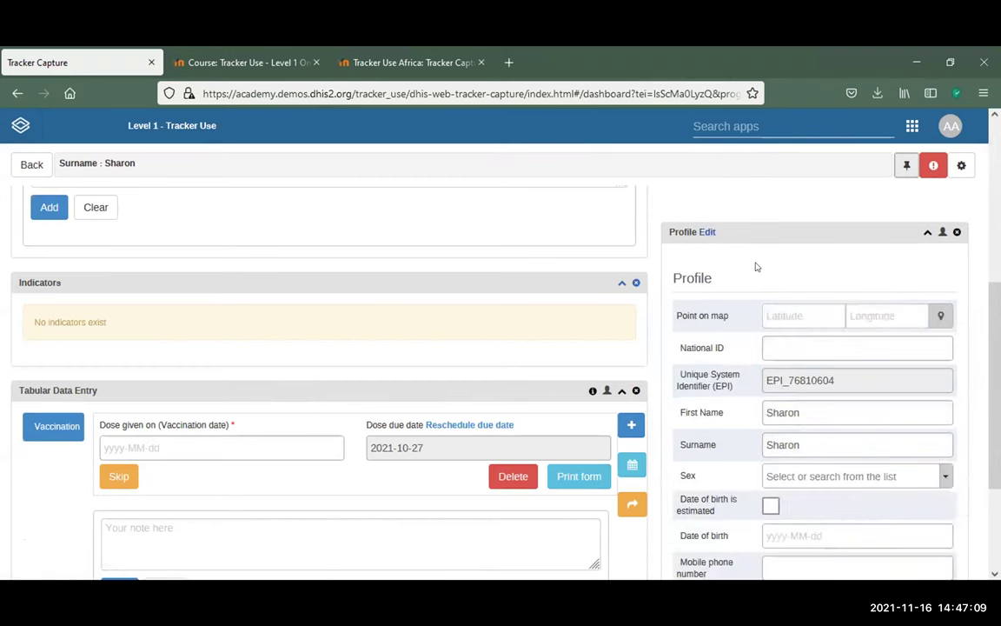
left_click(801, 418)
scroll(801, 418, "down", 2)
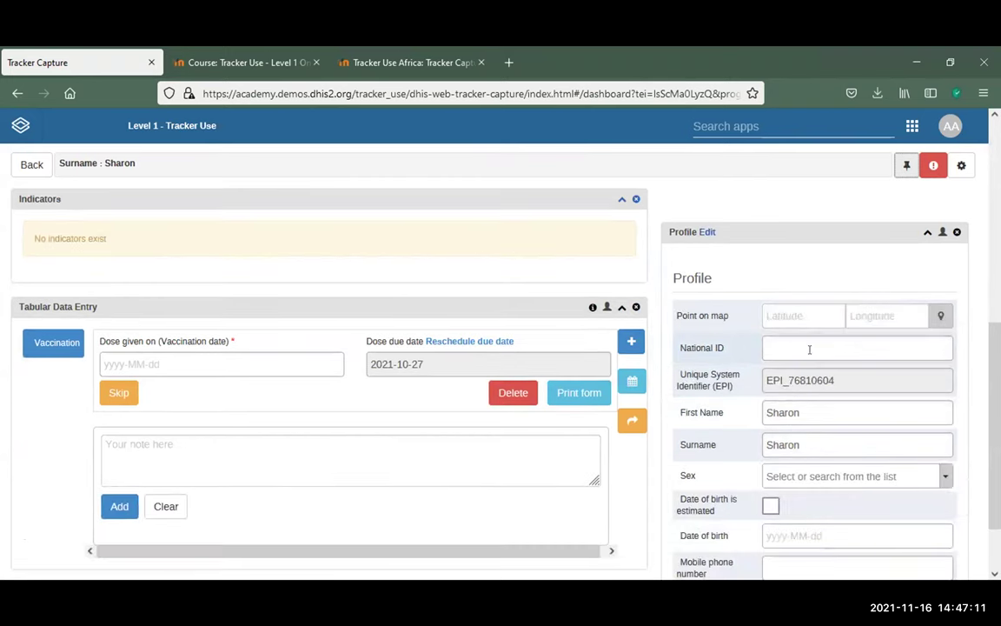
left_click(814, 350)
type("767676")
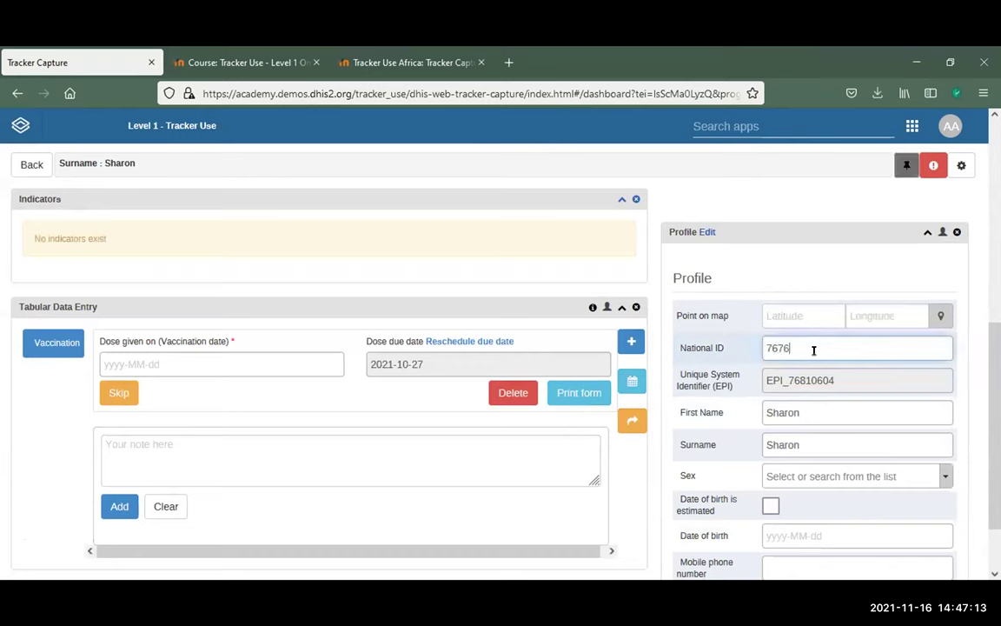
key("BackSpace")
key("BackSpace")
key("BackSpace")
key("BackSpace")
key("BackSpace")
key("BackSpace")
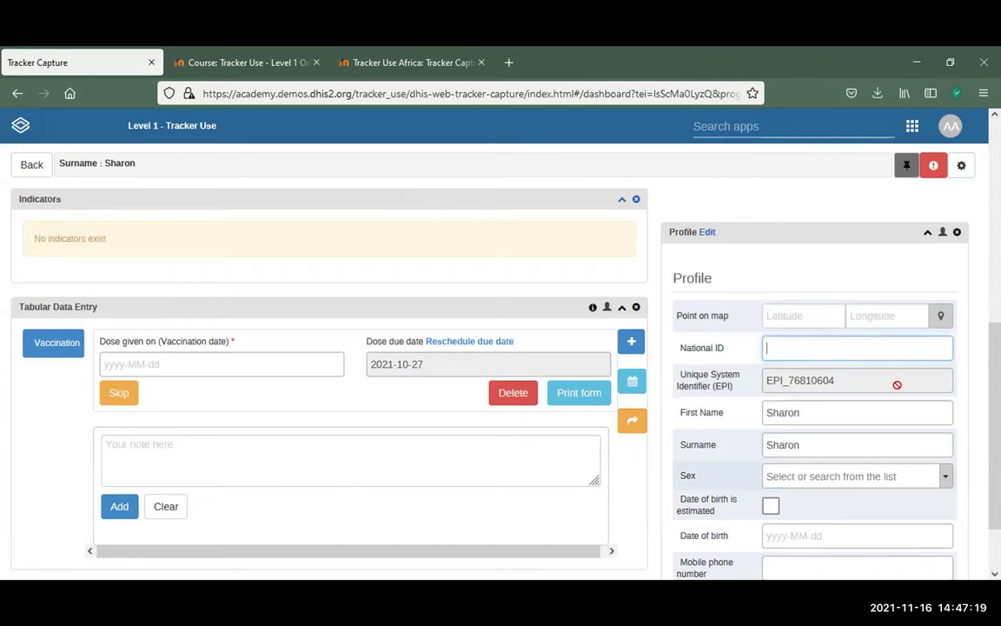
Scroll down through the editable attributes to reach the Save and Cancel buttons
scroll(851, 232, "down", 2)
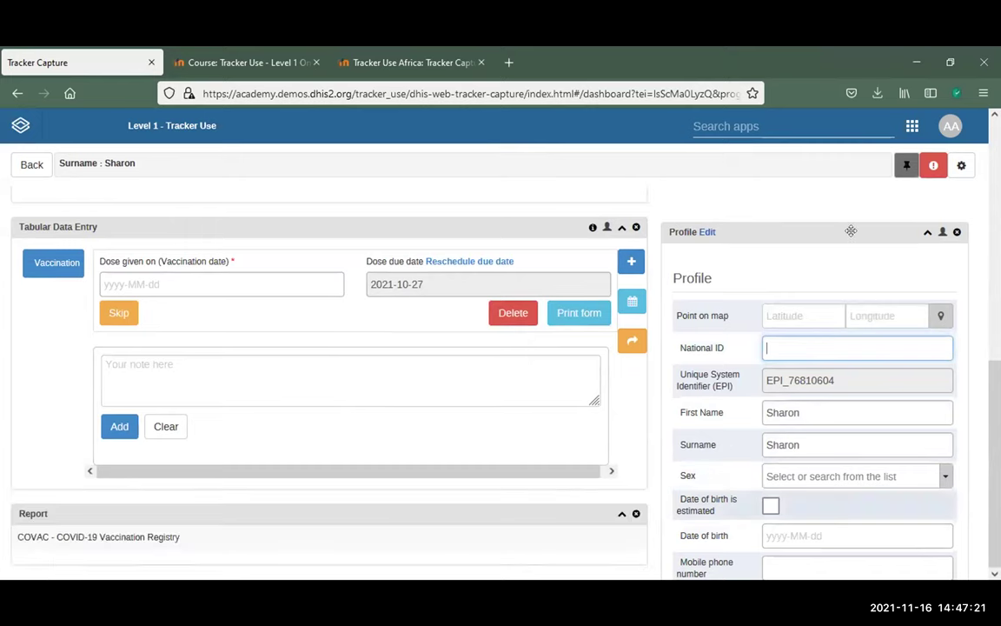
scroll(904, 179, "up", 2)
left_click(906, 176)
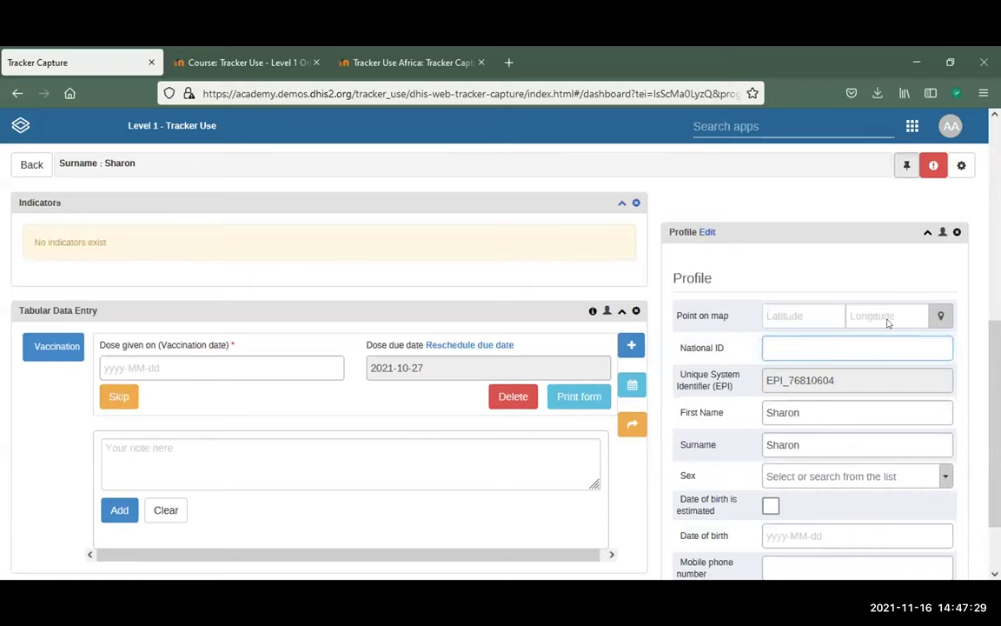
scroll(888, 322, "down", 5)
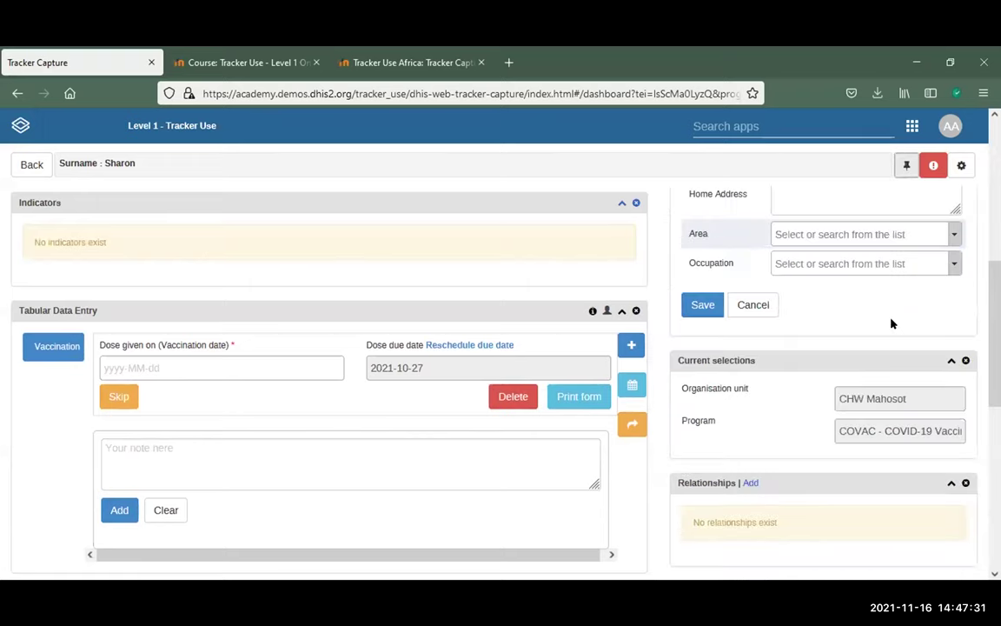
scroll(891, 324, "down", 5)
scroll(888, 316, "up", 10)
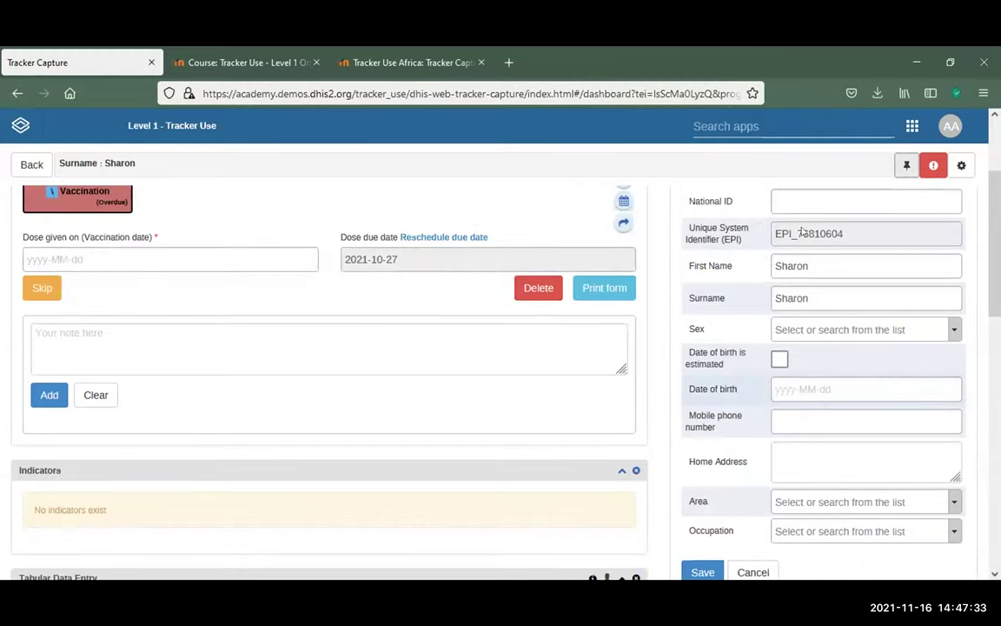
scroll(743, 380, "down", 1)
scroll(740, 381, "down", 10)
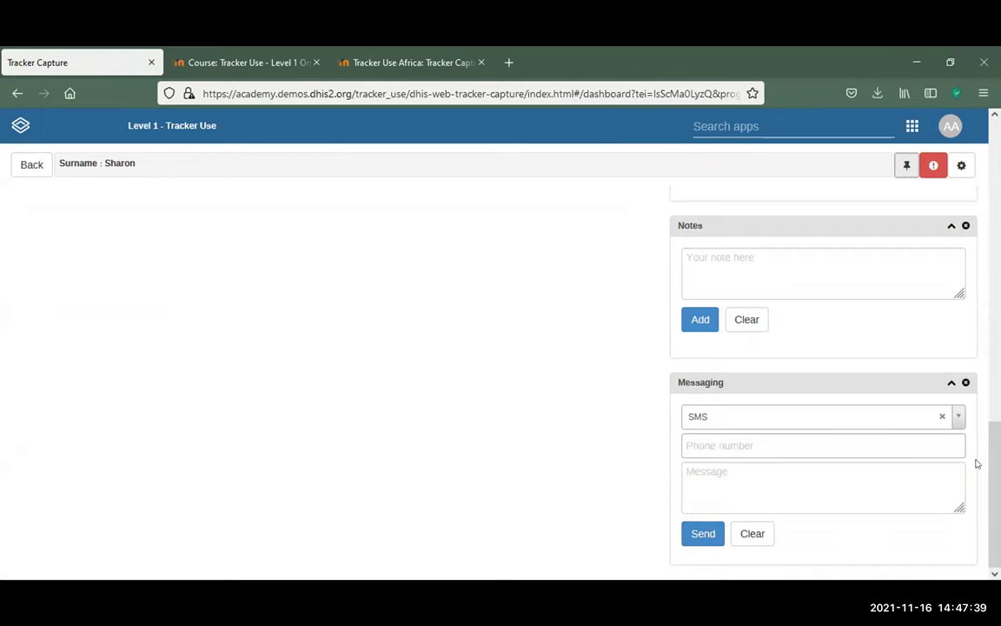
Return to the top of the dashboard and advance to the next COVAC registry client
scroll(449, 321, "up", 5)
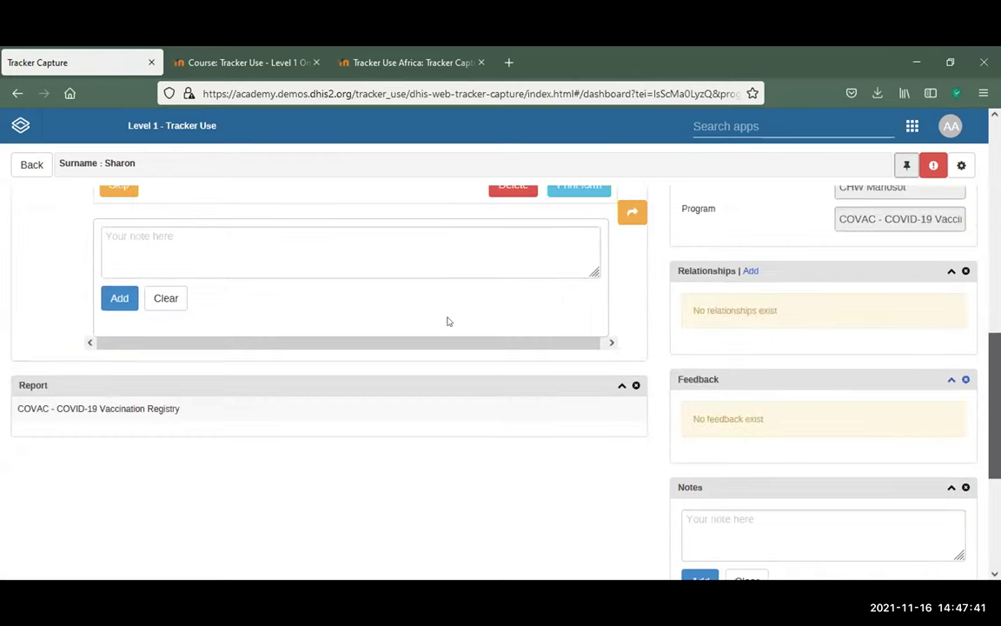
scroll(204, 315, "up", 1)
scroll(203, 314, "up", 5)
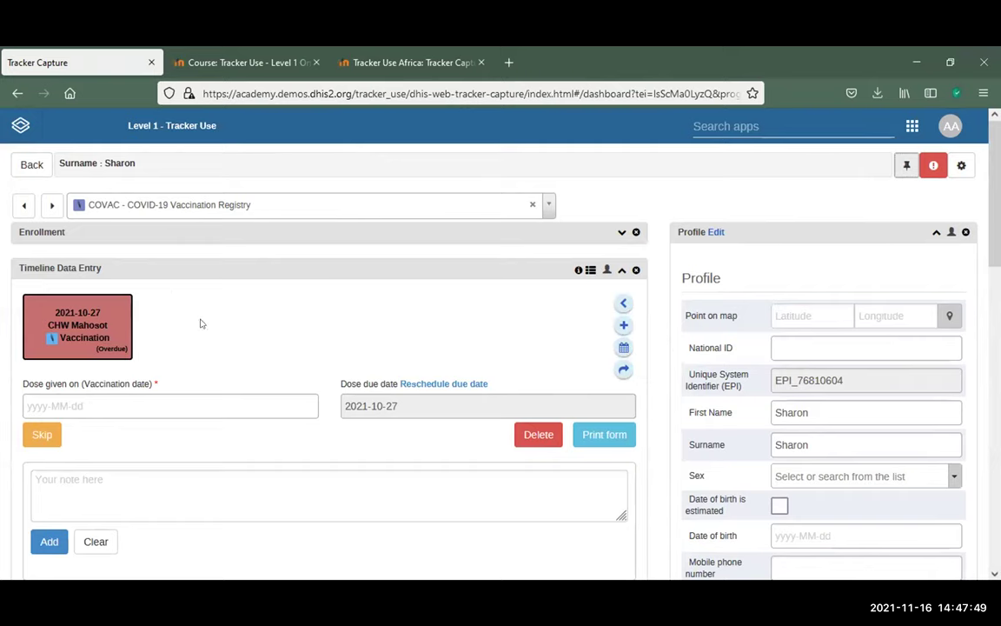
left_click(48, 204)
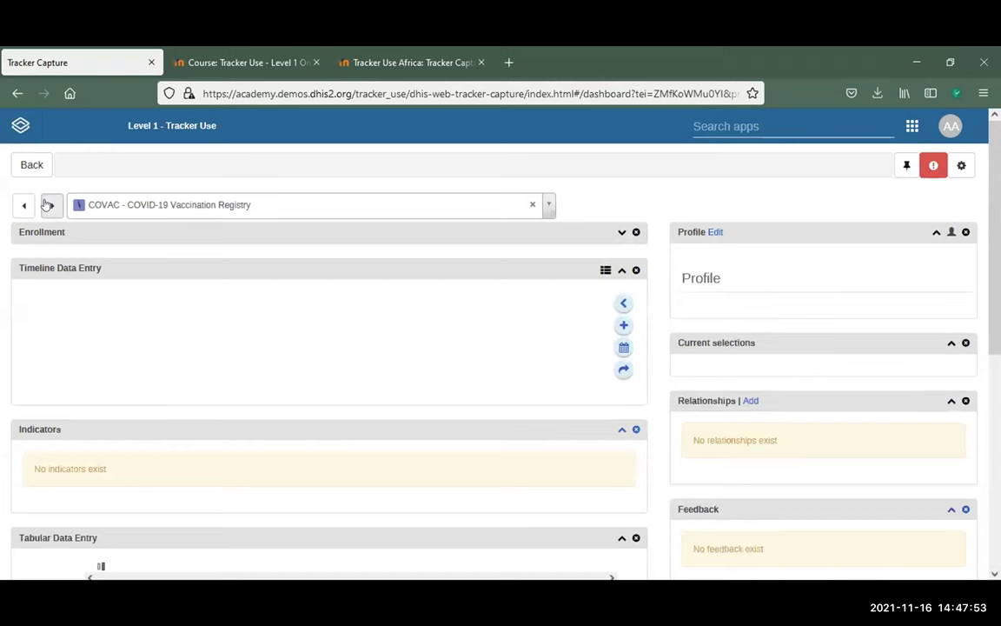
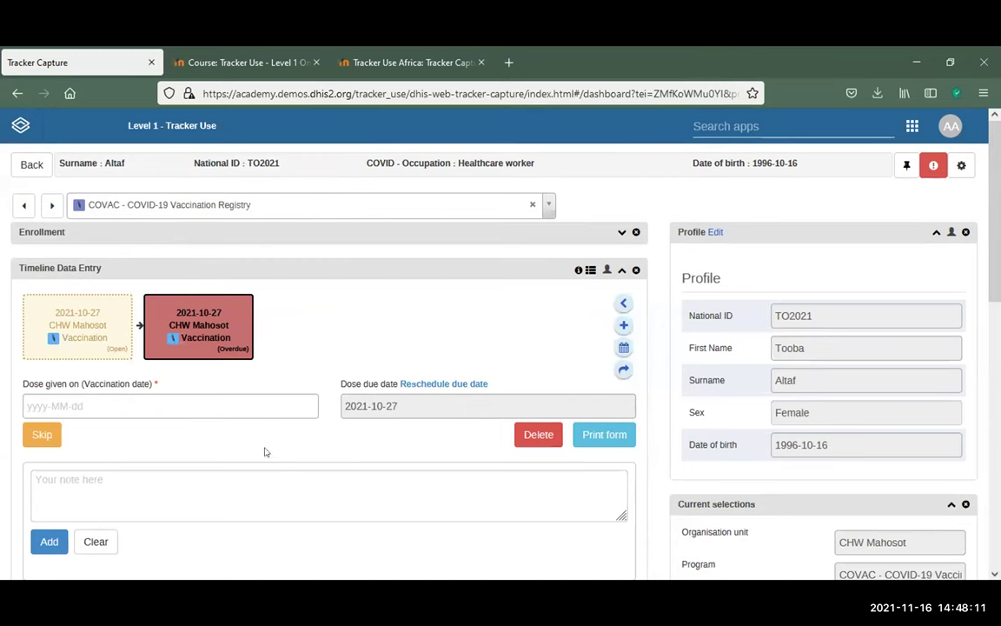
Expand the new event panel on the client dashboard, then collapse it again
mouse_move(78, 330)
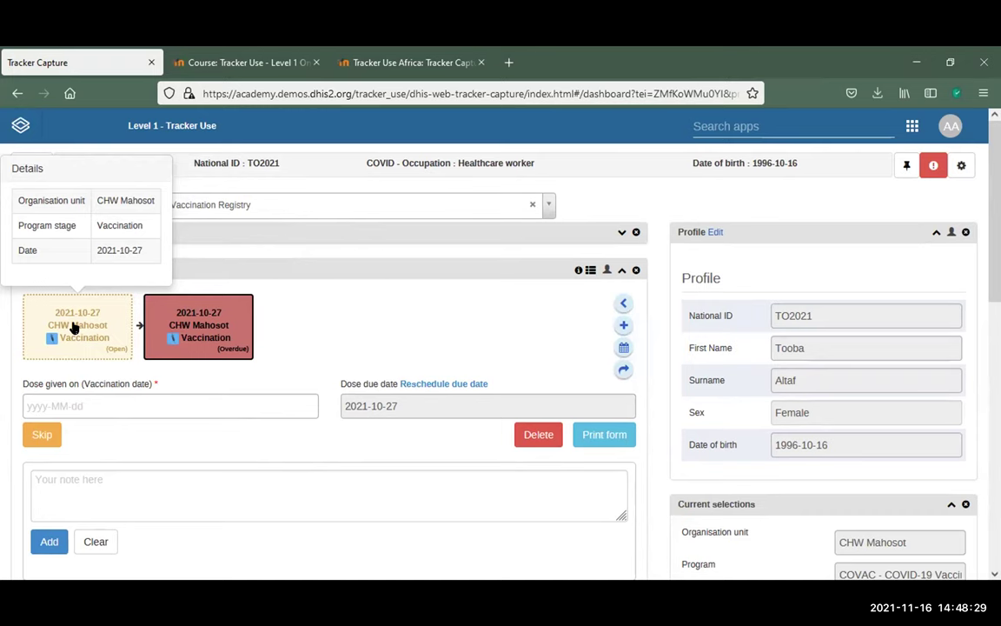
mouse_move(206, 336)
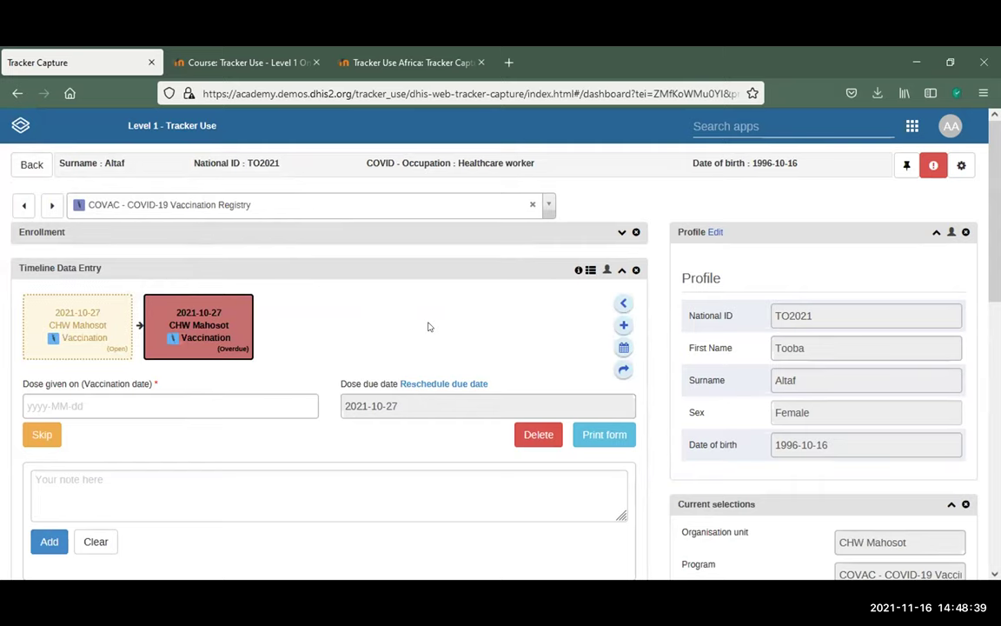
scroll(428, 327, "down", 5)
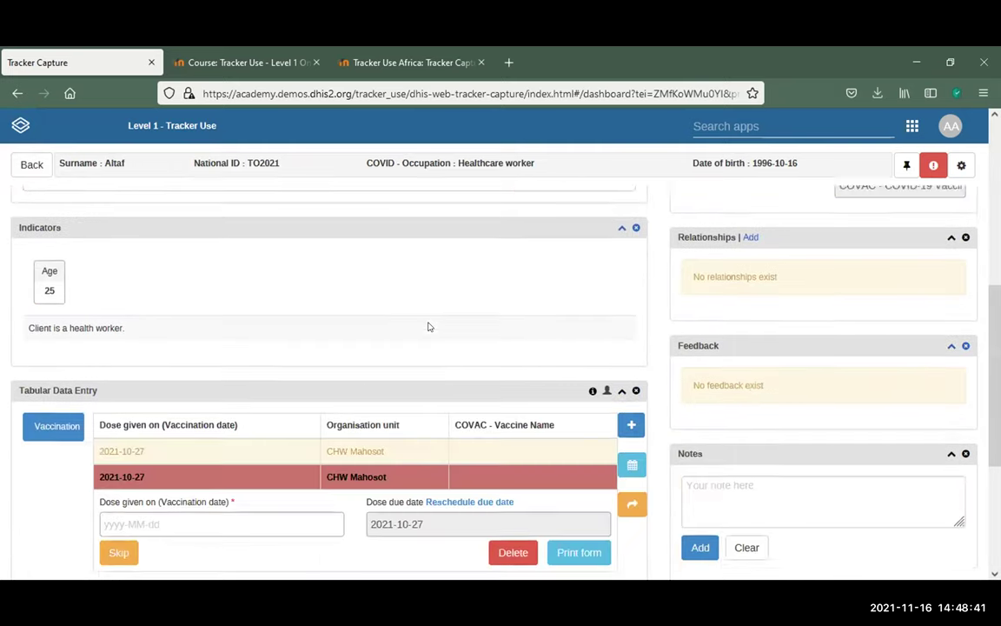
scroll(428, 326, "down", 5)
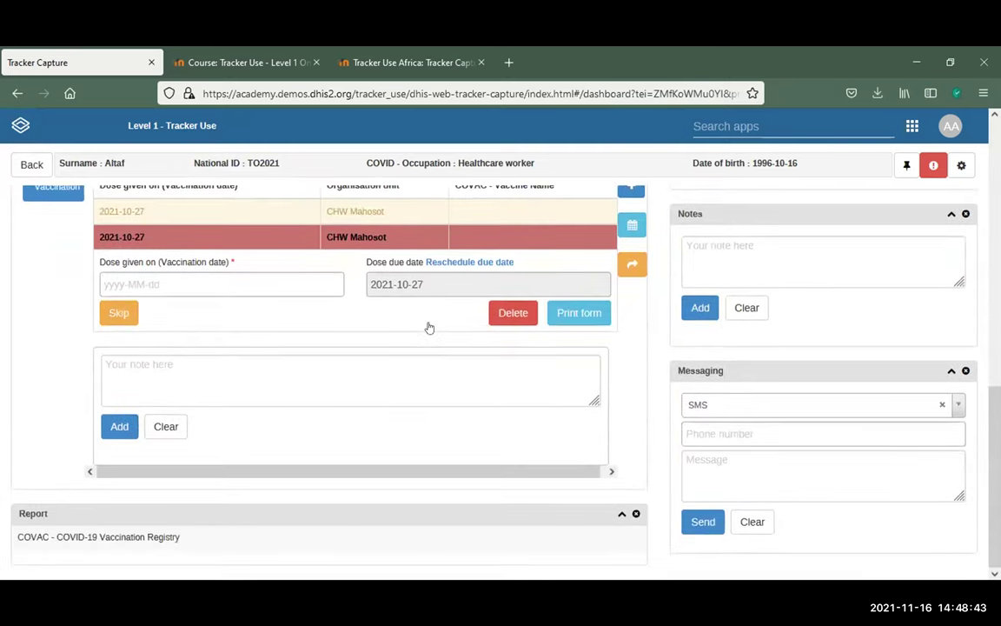
scroll(428, 327, "up", 10)
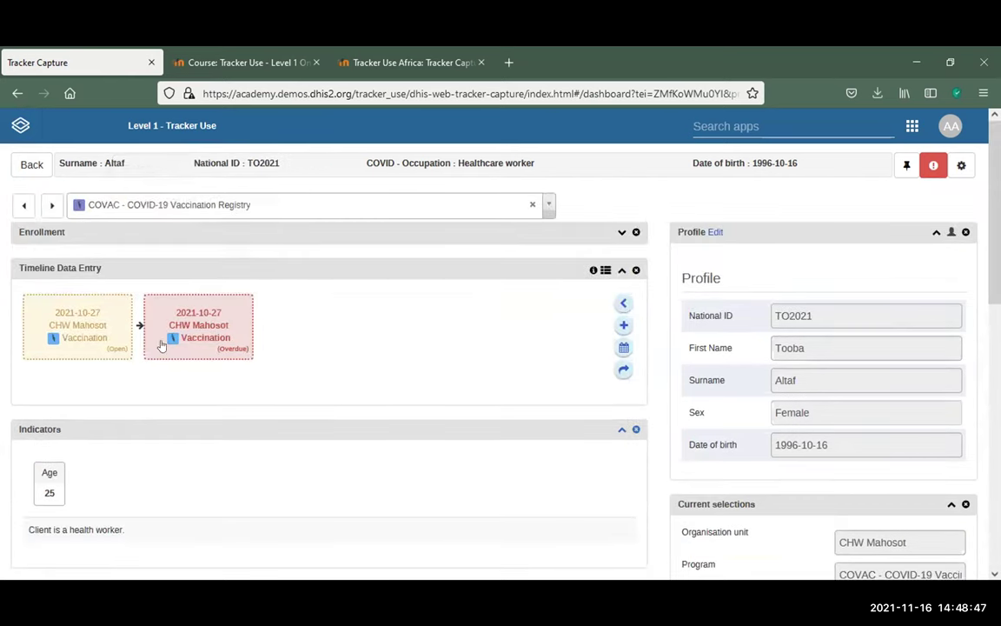
mouse_move(199, 337)
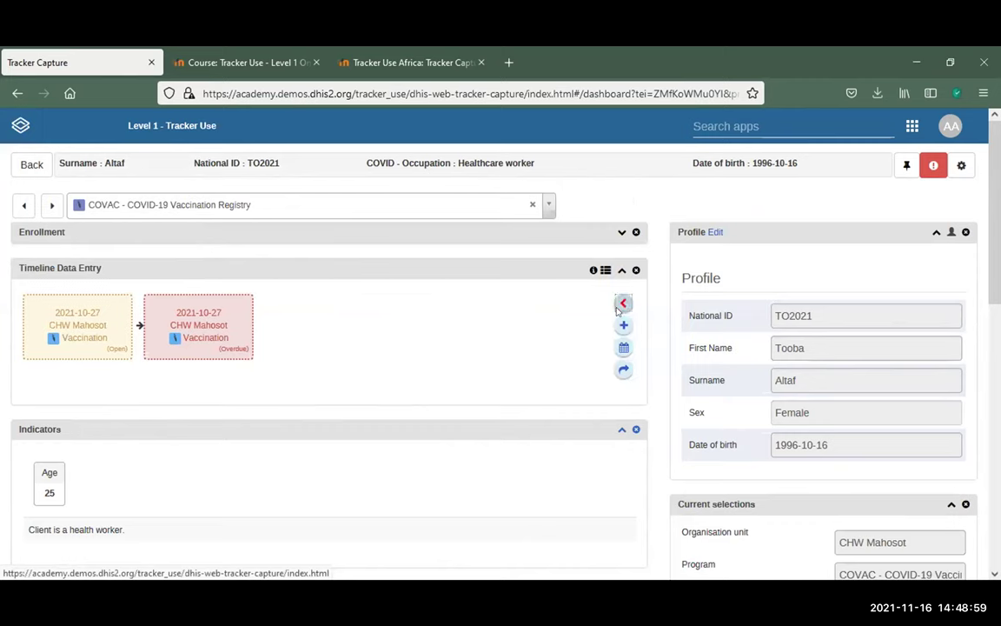
left_click(621, 305)
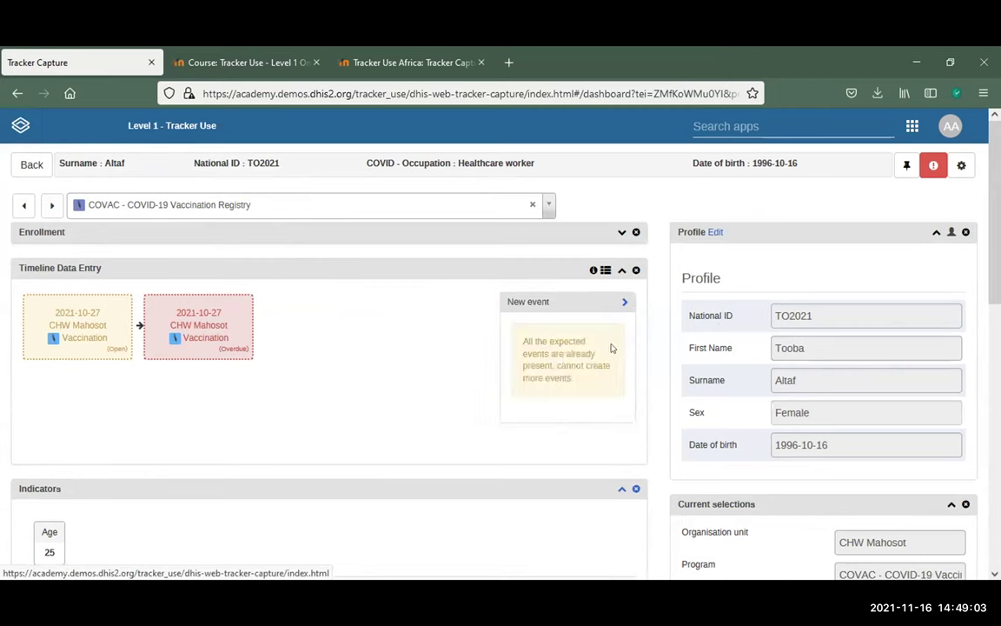
left_click(624, 304)
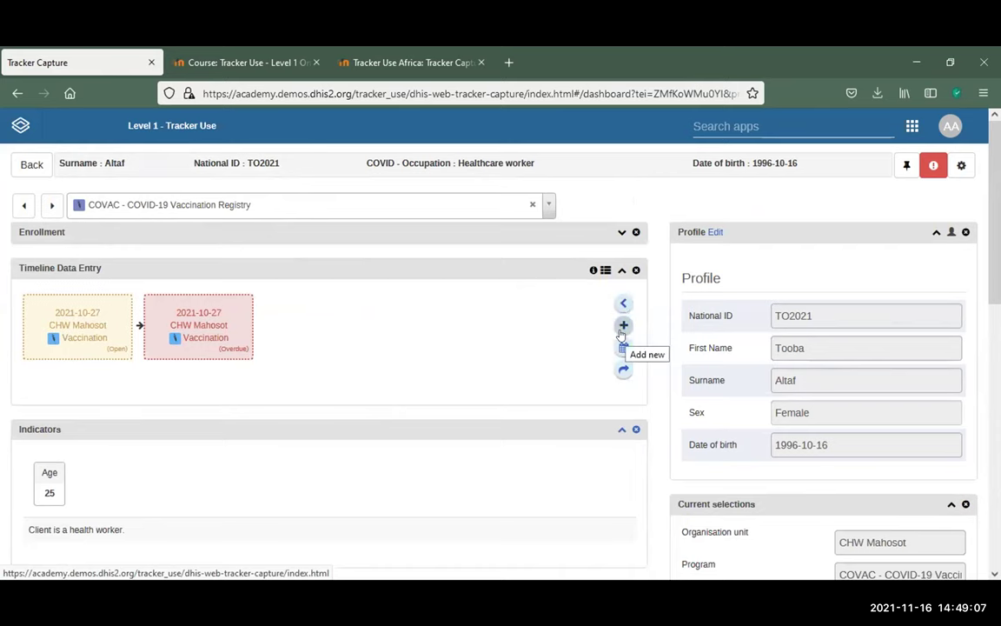
Try adding, scheduling and referring another vaccination event, dismissing each existing-events error
left_click(624, 325)
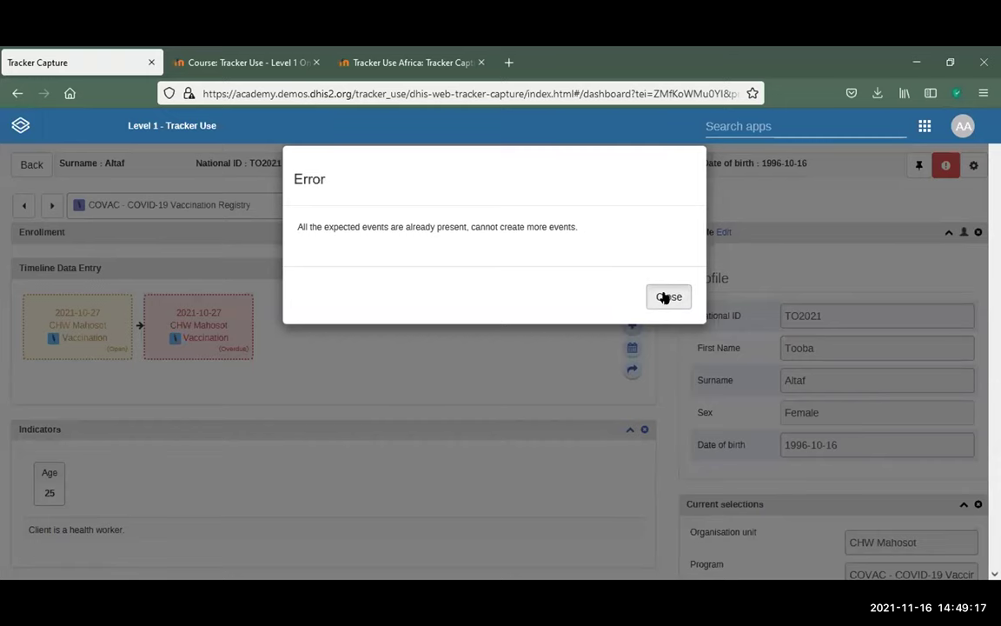
left_click(668, 298)
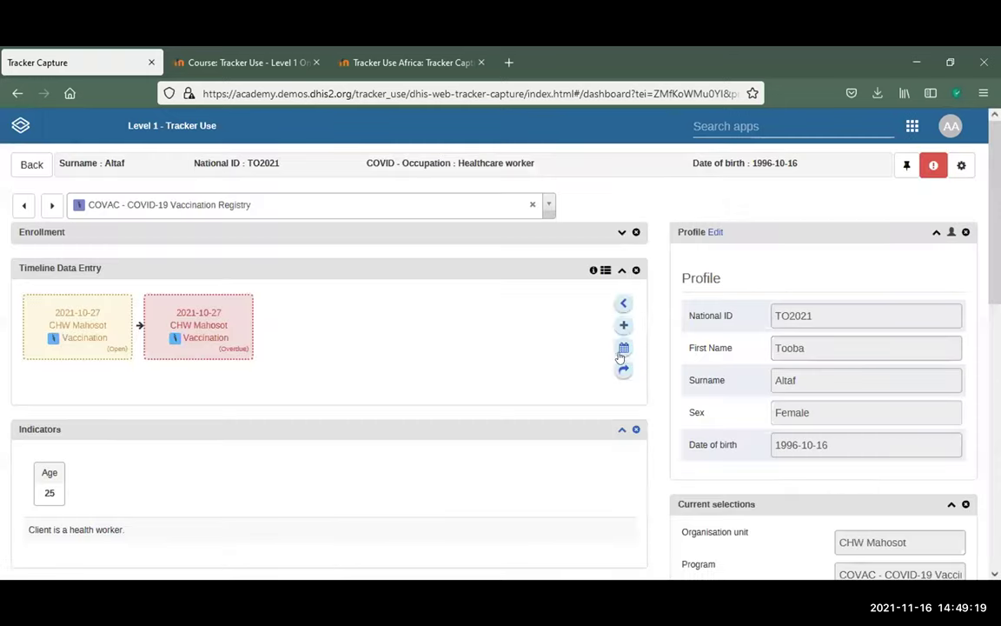
left_click(622, 347)
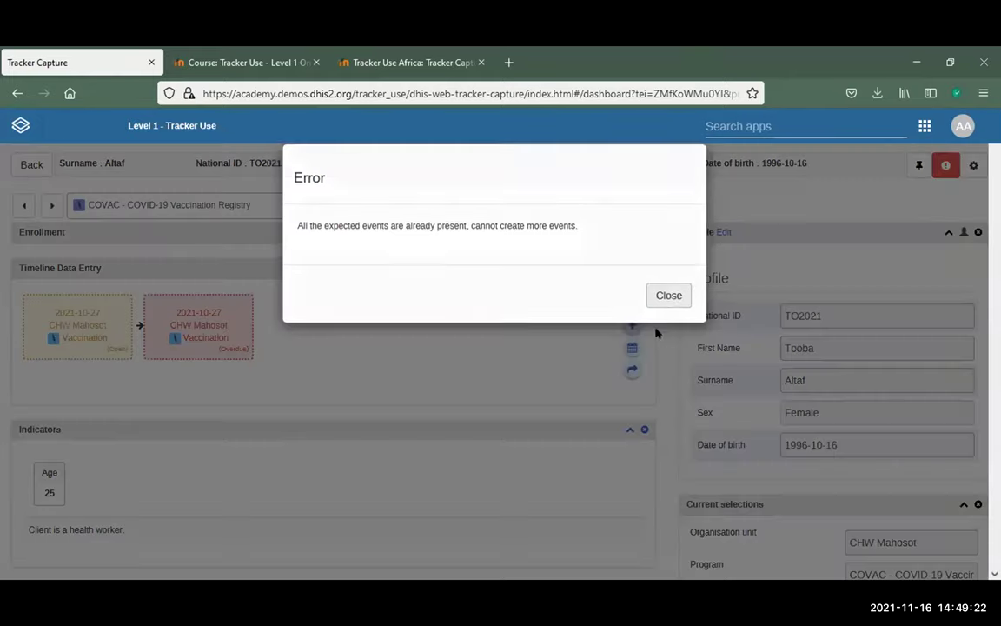
left_click(654, 330)
left_click(623, 370)
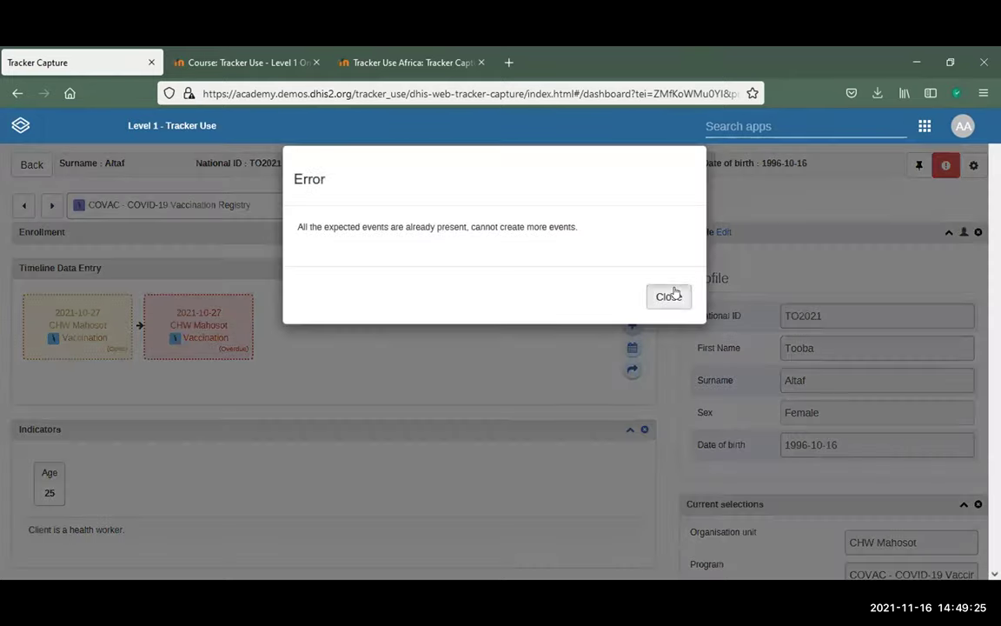
left_click(668, 275)
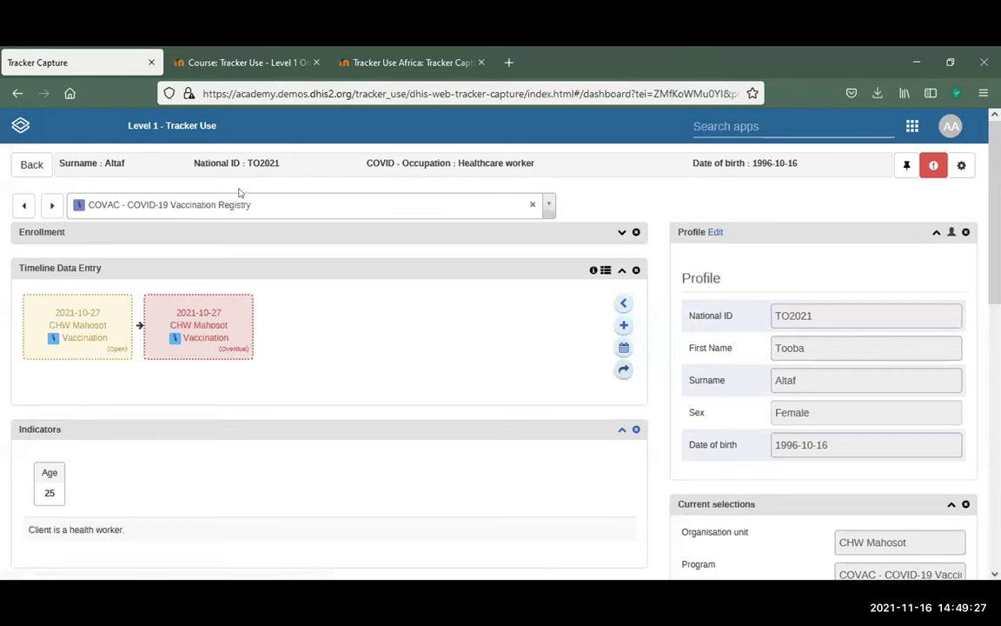
Switch the client to the COVID-19 Case-based Surveillance program, then back to the COVAC registry
left_click(368, 207)
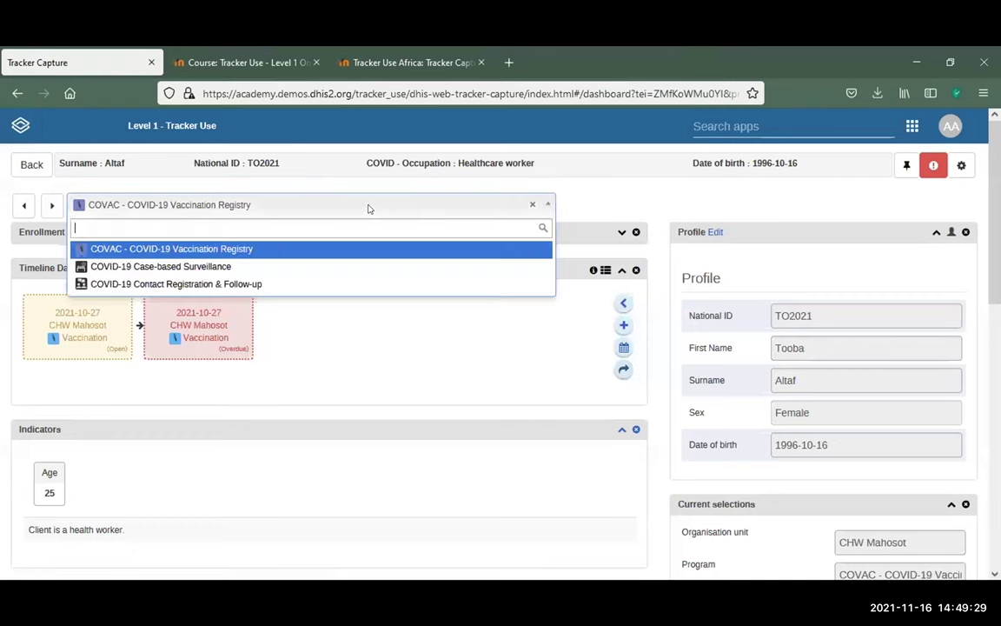
left_click(276, 265)
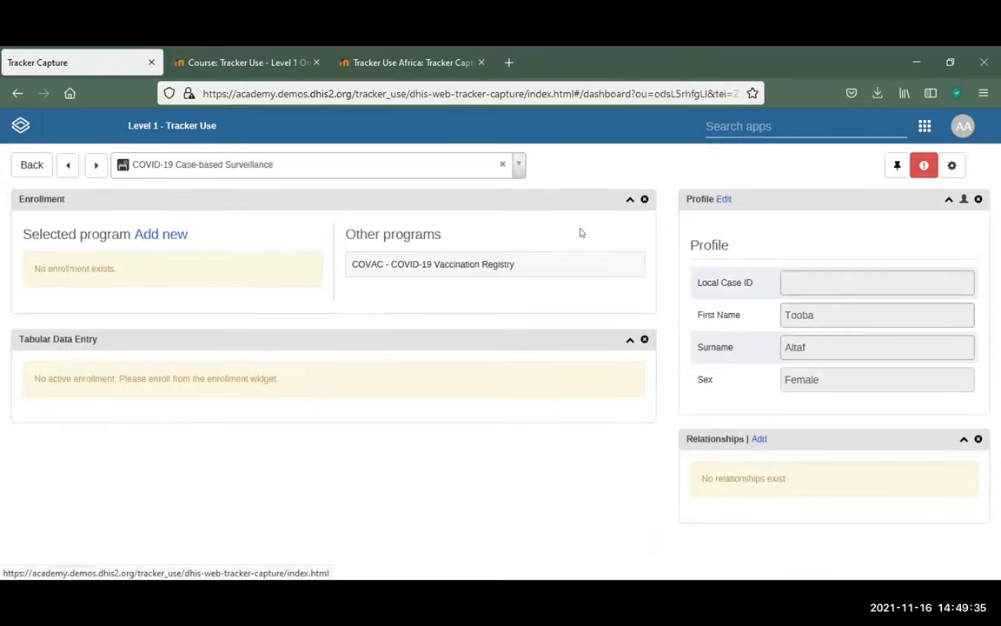
left_click(519, 166)
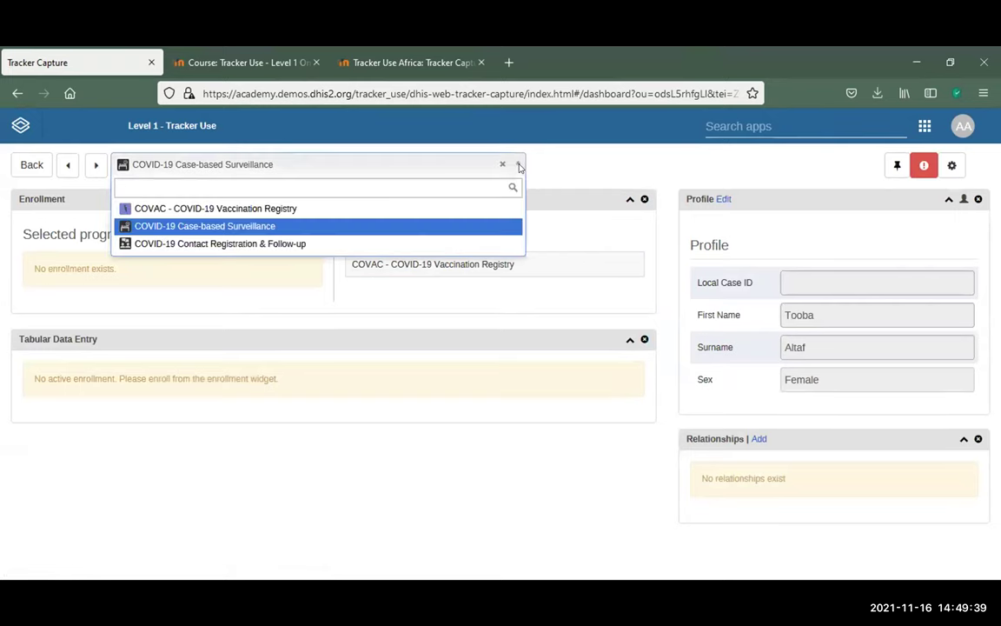
left_click(217, 209)
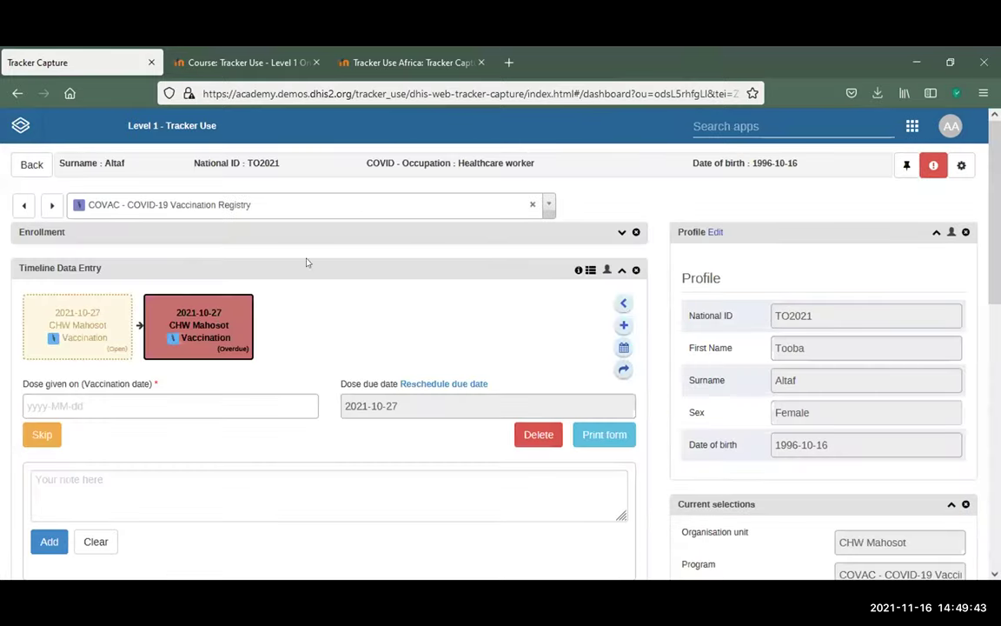
Filter the COVAC client lists to clients with a scheduled visit and open that client
left_click(31, 164)
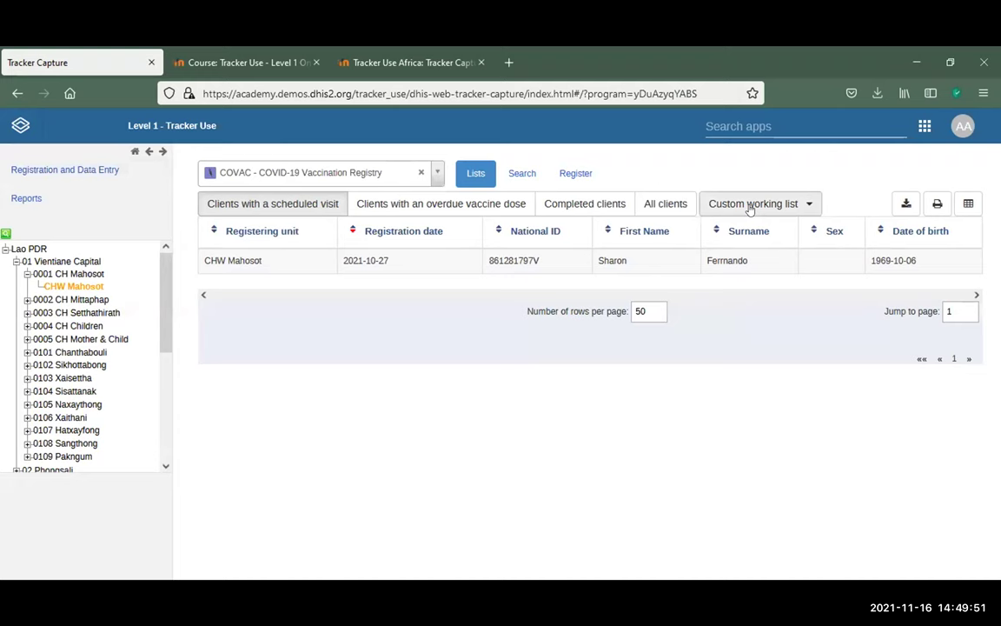
left_click(679, 200)
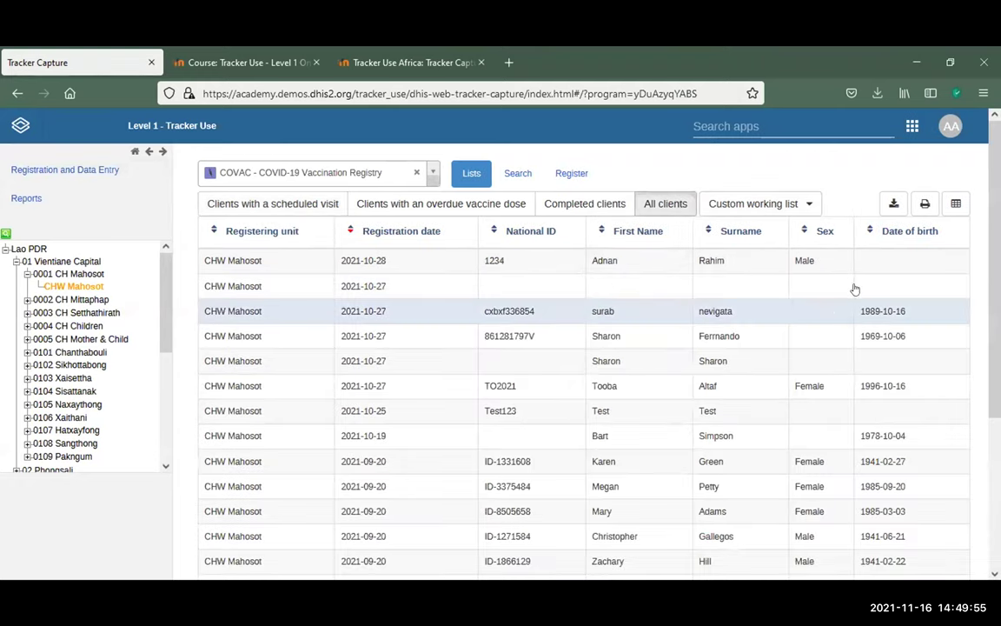
scroll(852, 293, "down", 3)
scroll(852, 293, "up", 3)
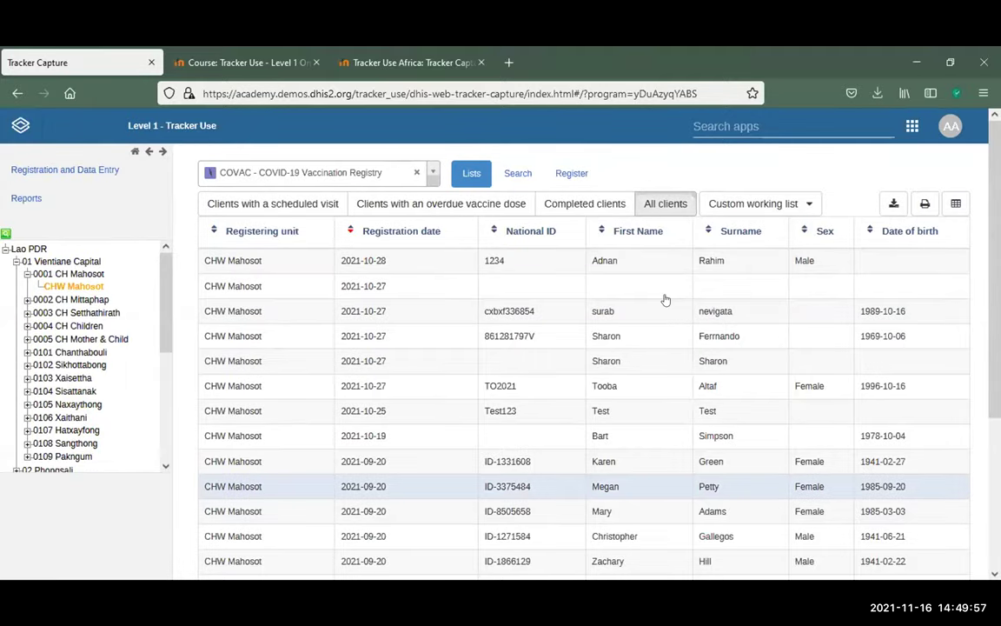
left_click(274, 203)
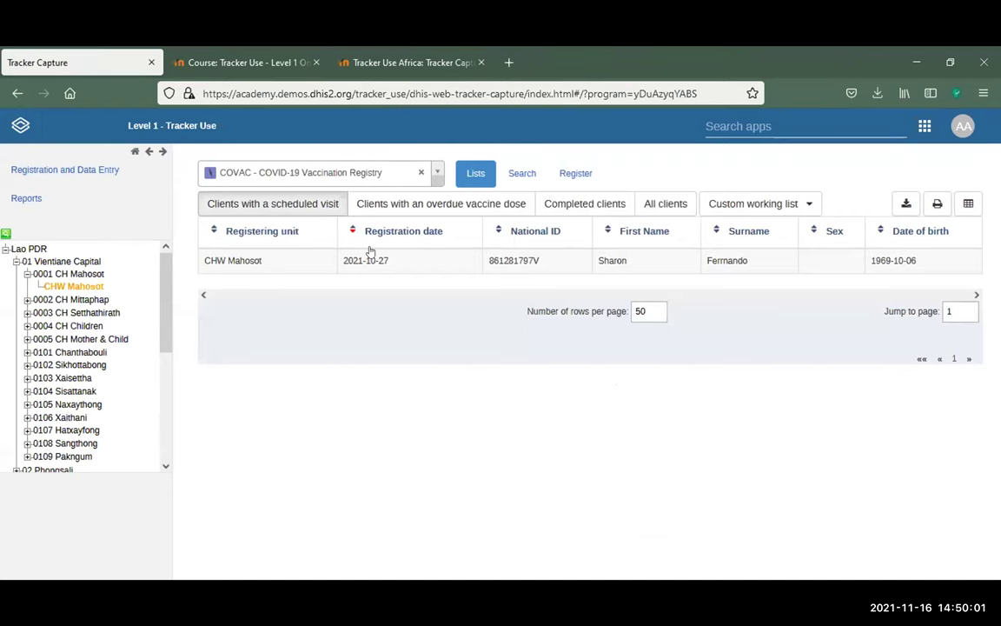
left_click(673, 262)
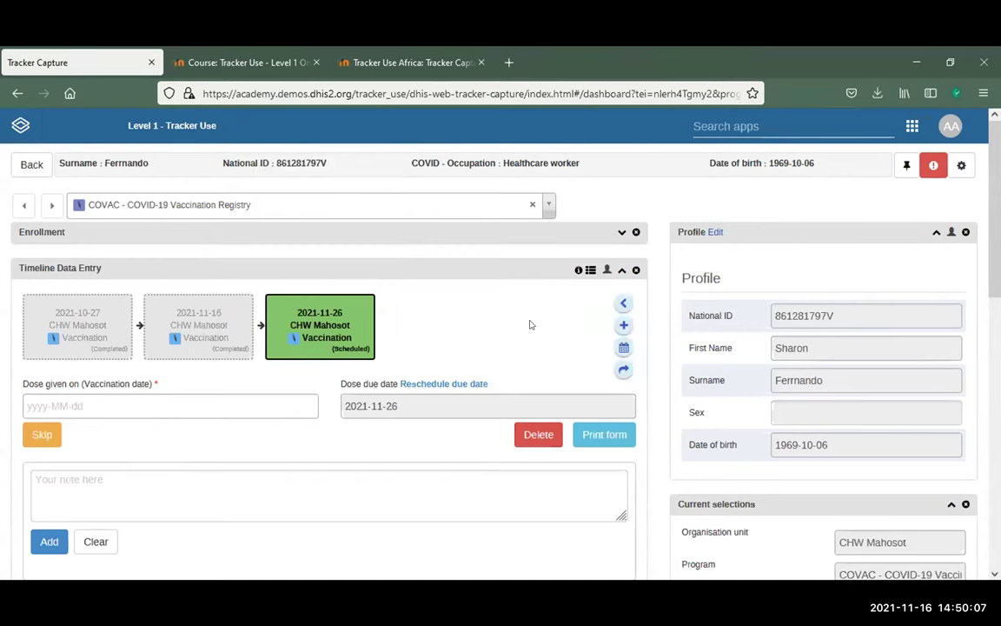
Review this client's two AstraZeneca doses and the next dose due 2021-11-26, then return to the lists
mouse_move(356, 348)
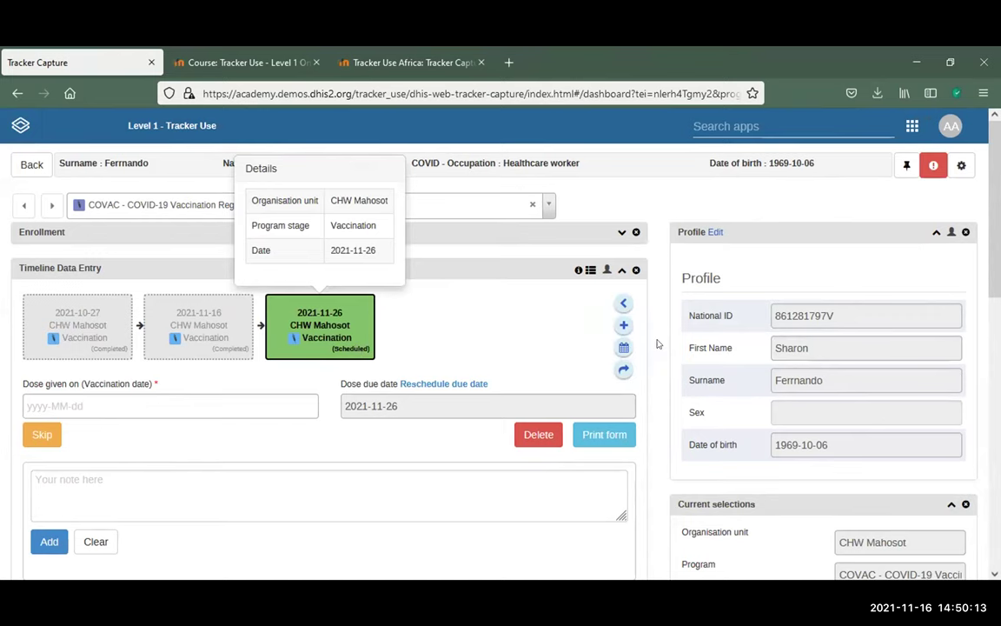
scroll(658, 344, "down", 4)
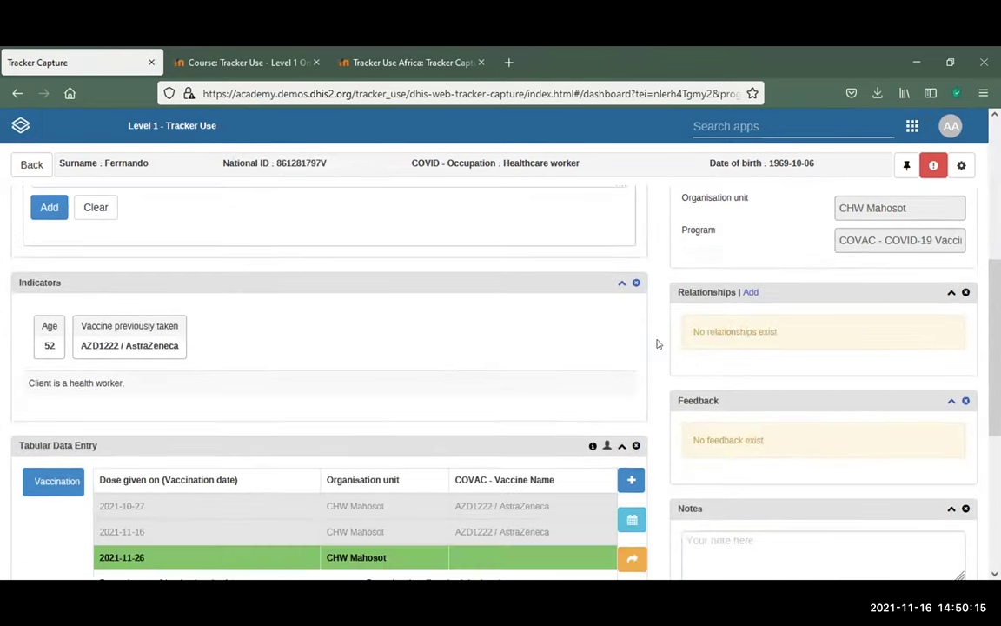
scroll(637, 337, "down", 1)
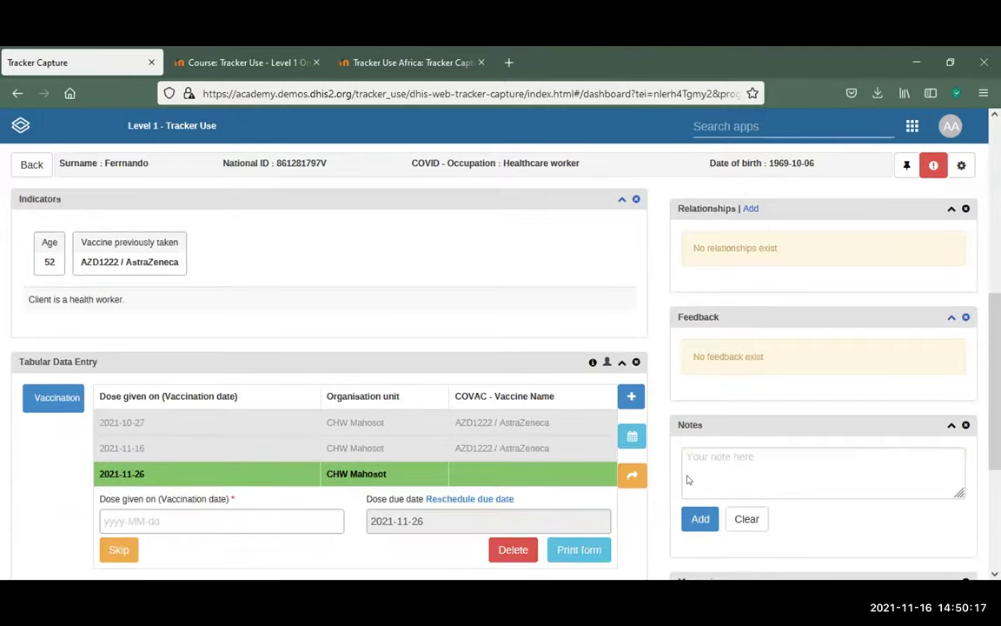
scroll(637, 337, "up", 2)
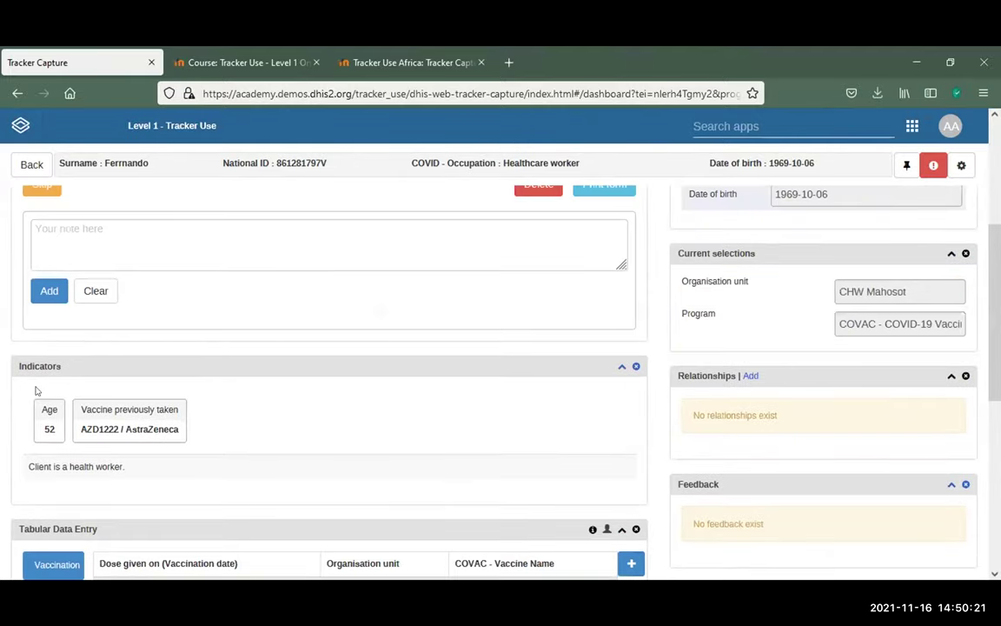
scroll(193, 419, "down", 1)
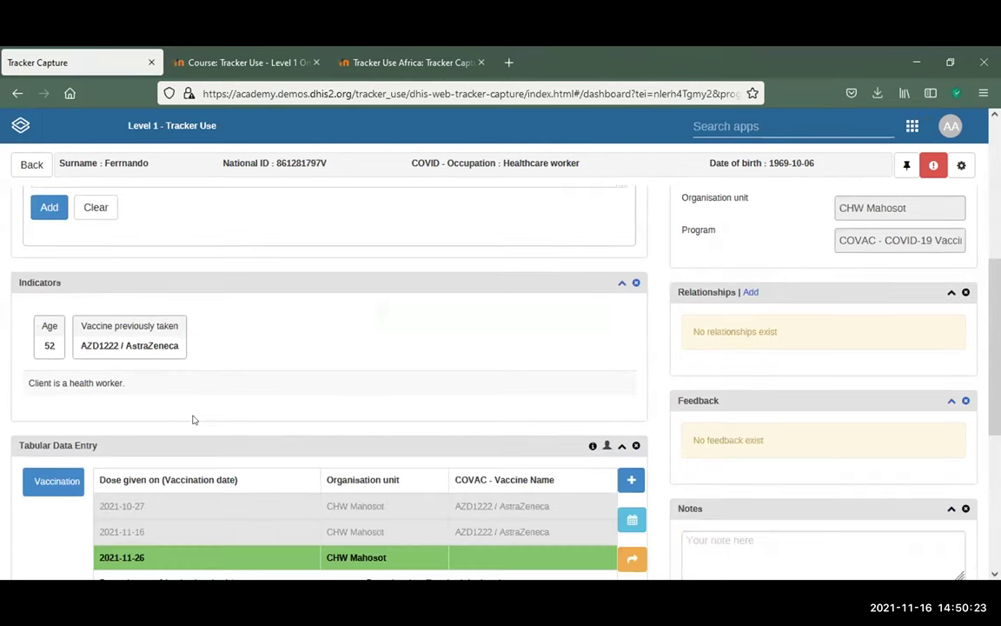
scroll(192, 420, "down", 3)
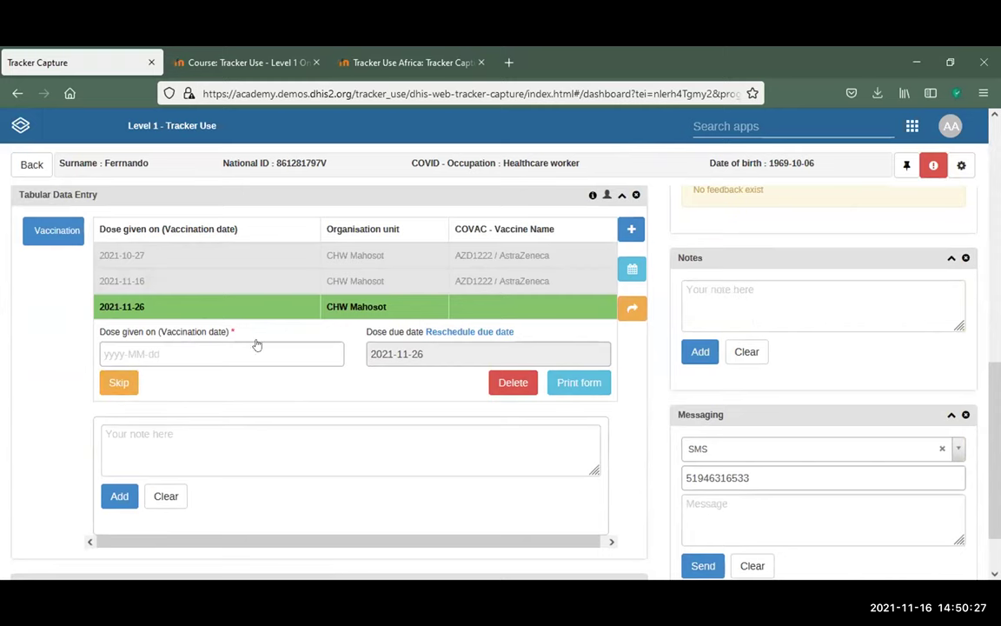
scroll(261, 350, "down", 1)
scroll(794, 373, "up", 2)
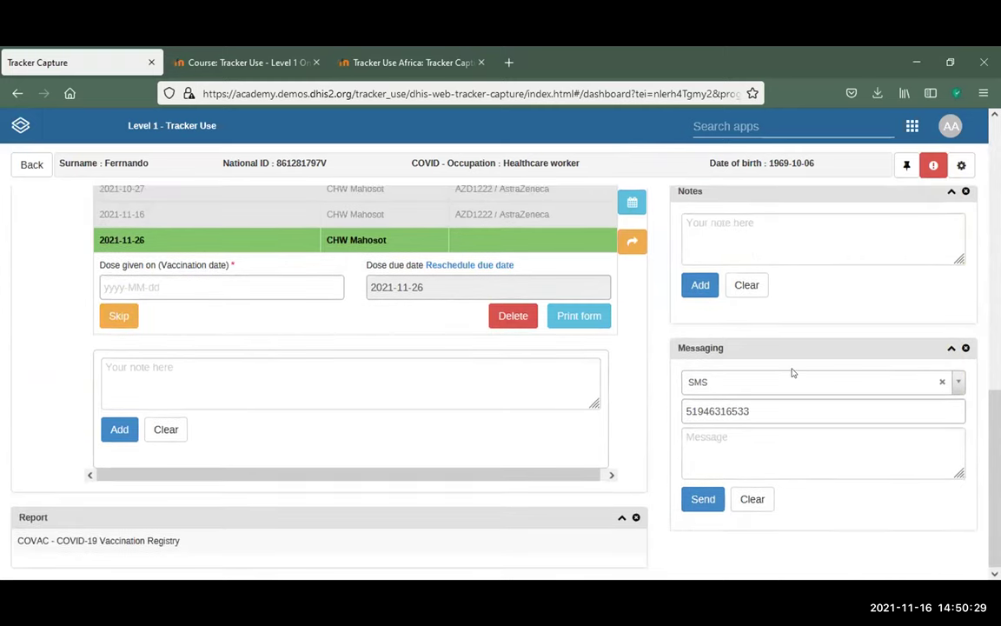
scroll(553, 261, "up", 8)
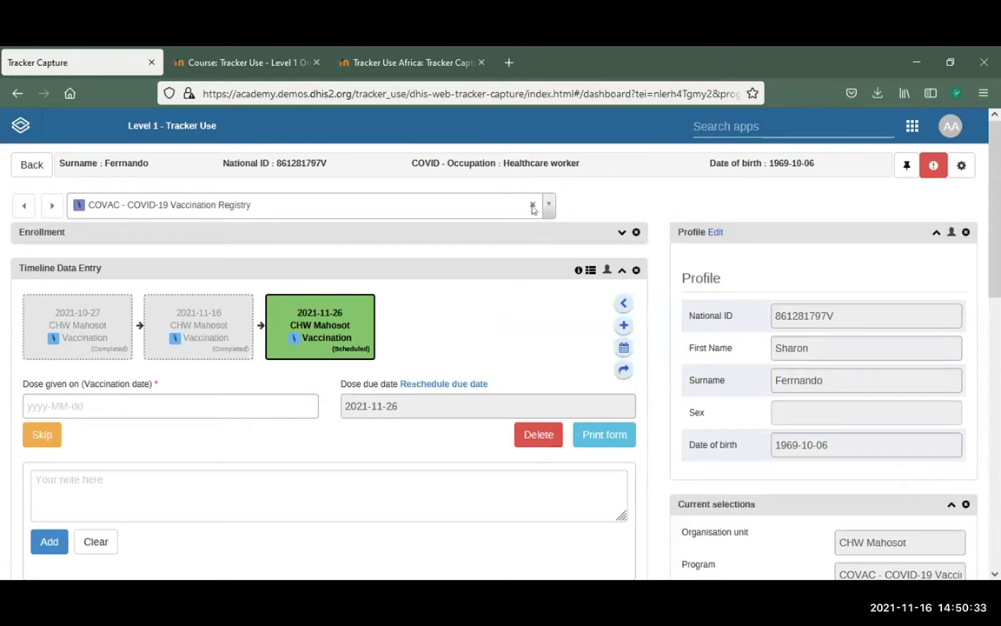
left_click(542, 207)
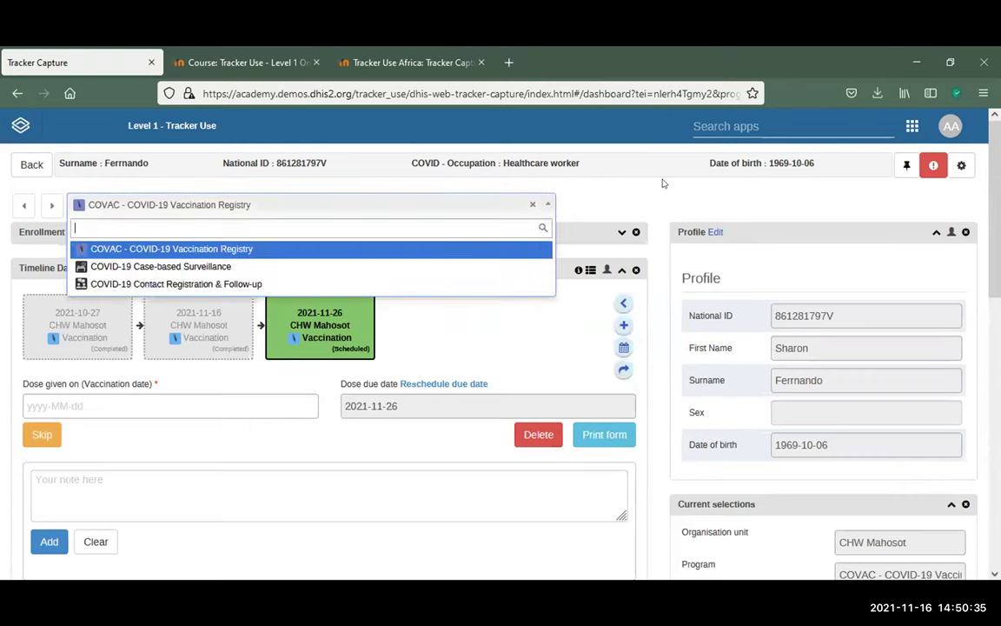
left_click(31, 170)
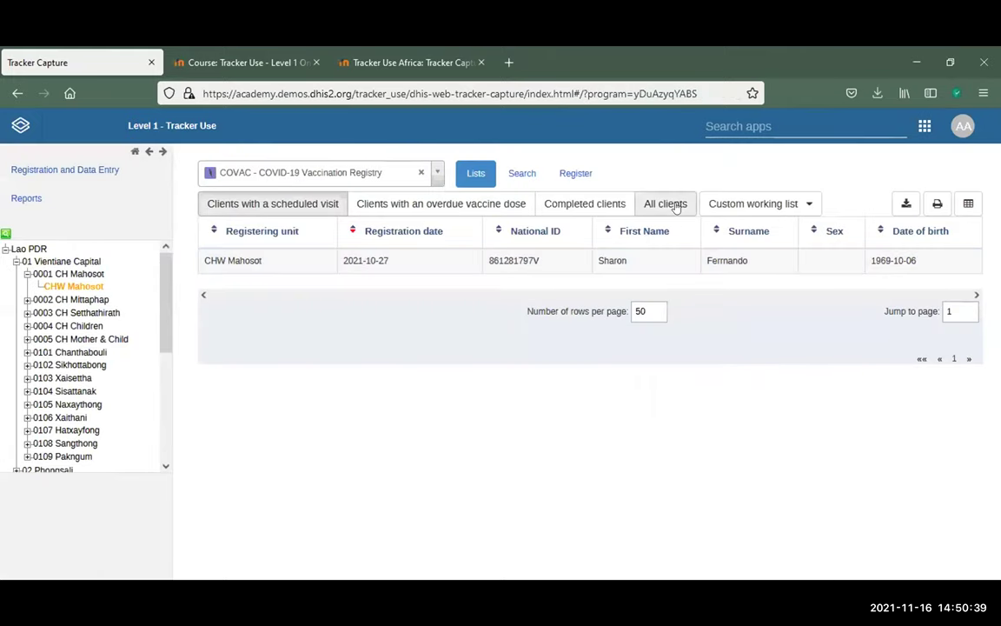
Show all COVAC registry clients and open the one registered on 2021-10-28
left_click(665, 203)
scroll(648, 338, "down", 2)
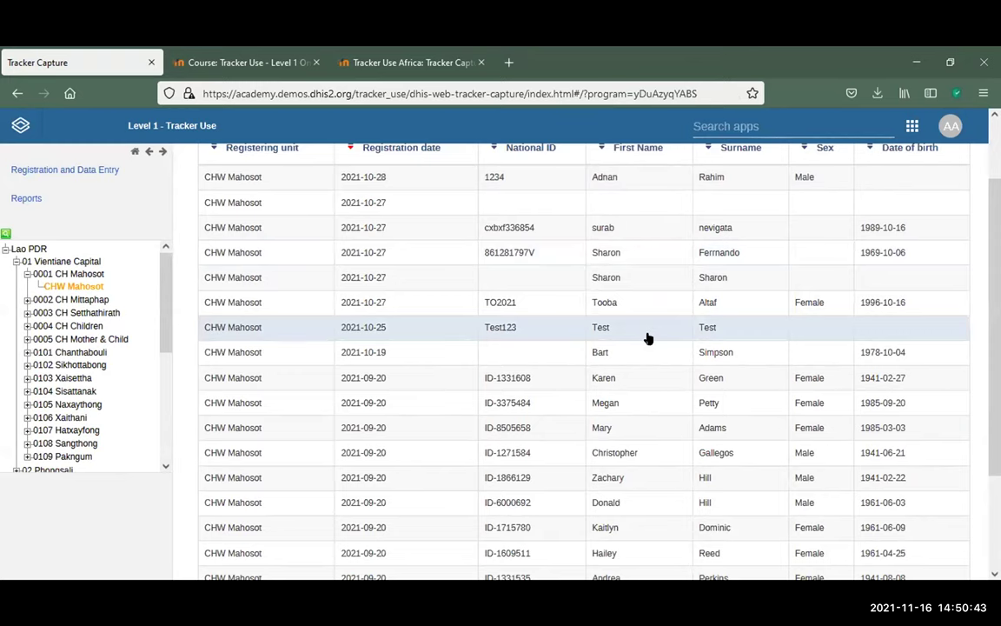
scroll(648, 337, "up", 2)
left_click(652, 261)
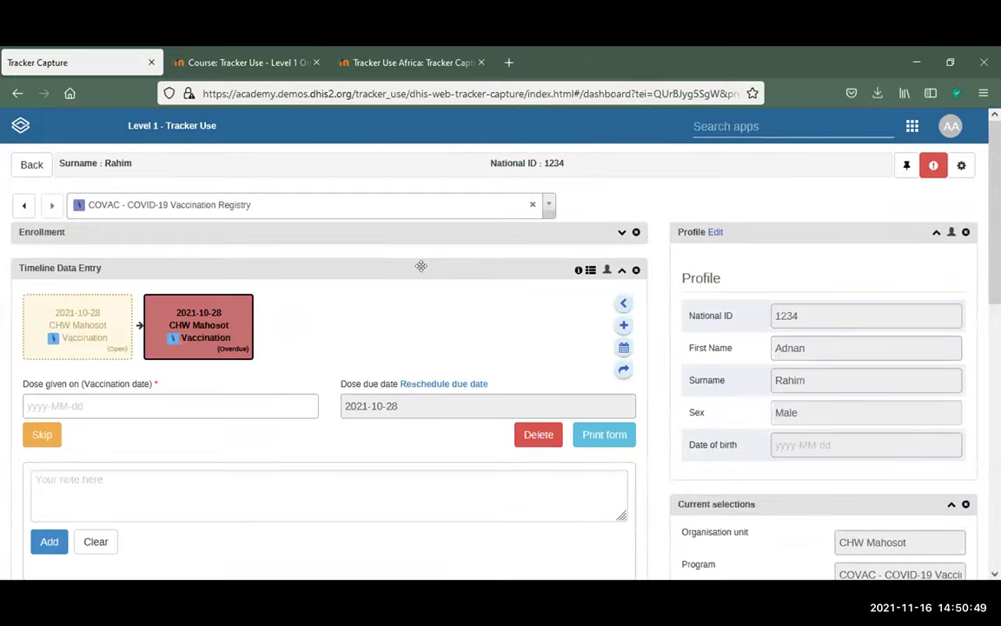
Collapse the overdue 2021-10-28 vaccination event's form and scroll down to Tabular Data Entry
scroll(425, 265, "down", 10)
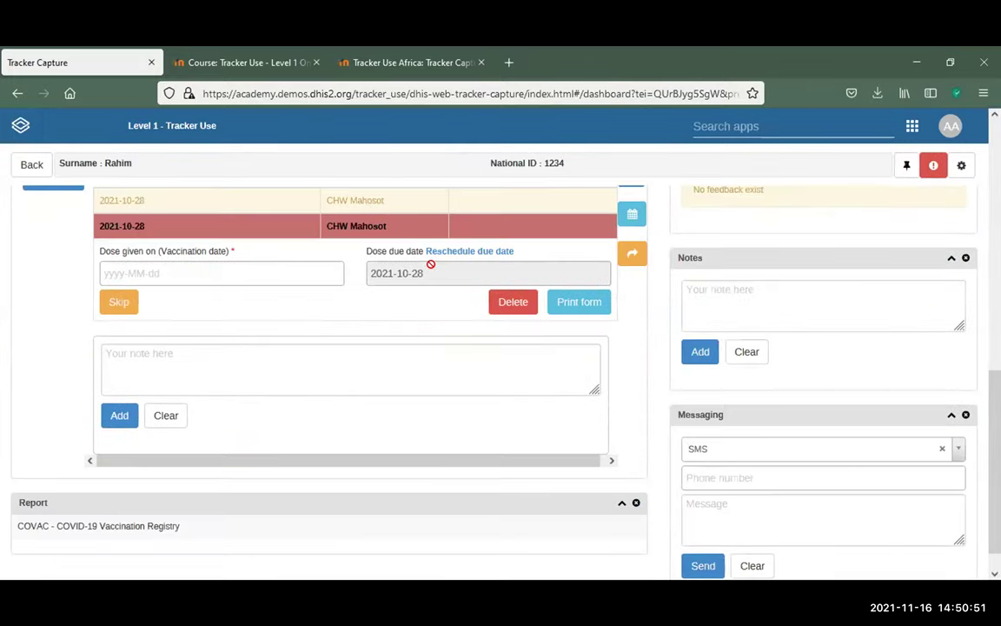
scroll(430, 264, "up", 2)
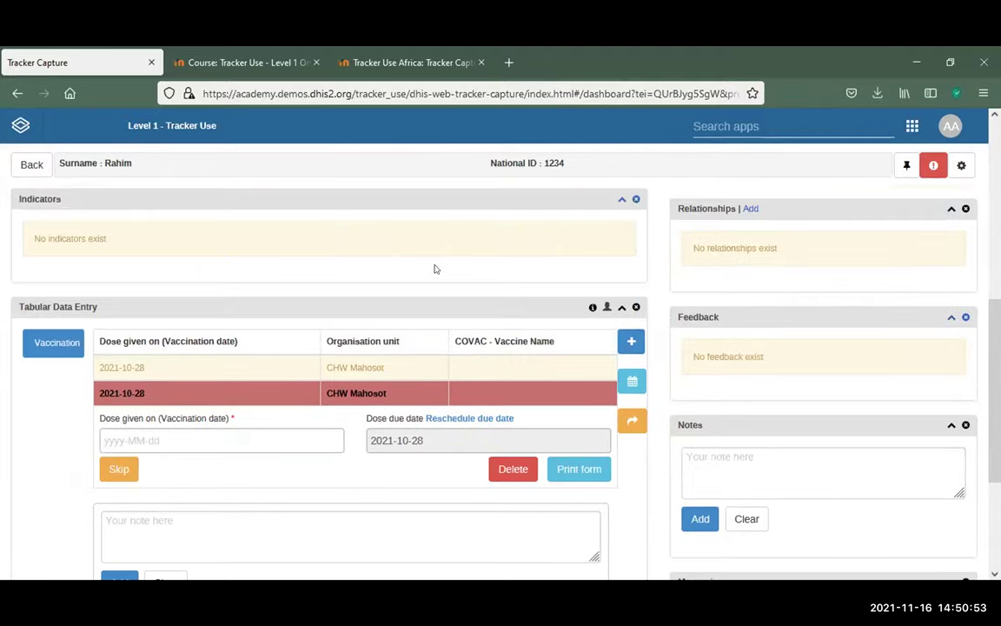
scroll(436, 270, "up", 2)
scroll(439, 266, "down", 4)
scroll(196, 232, "up", 5)
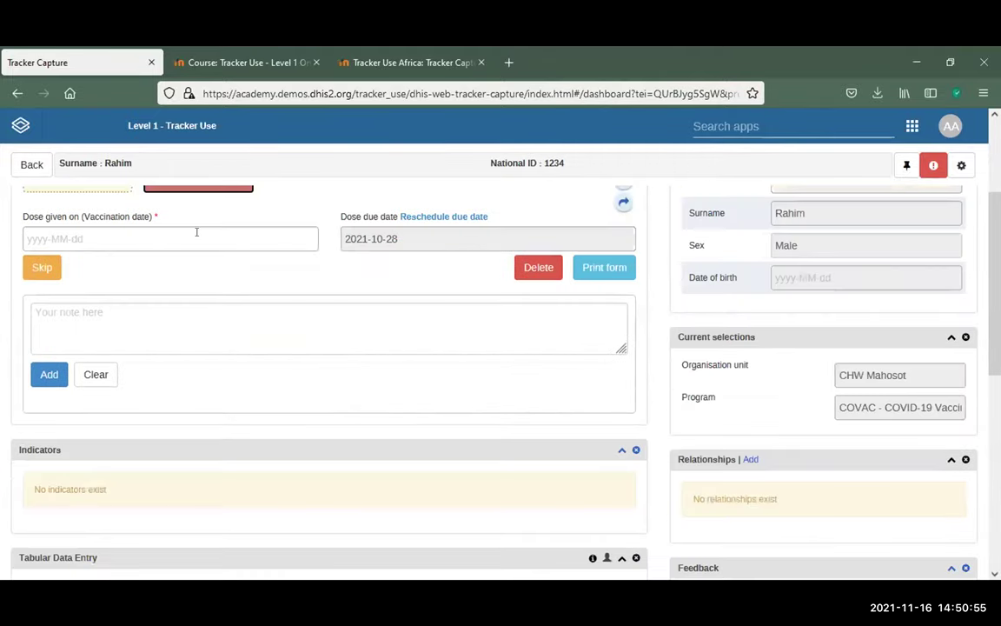
scroll(196, 232, "up", 2)
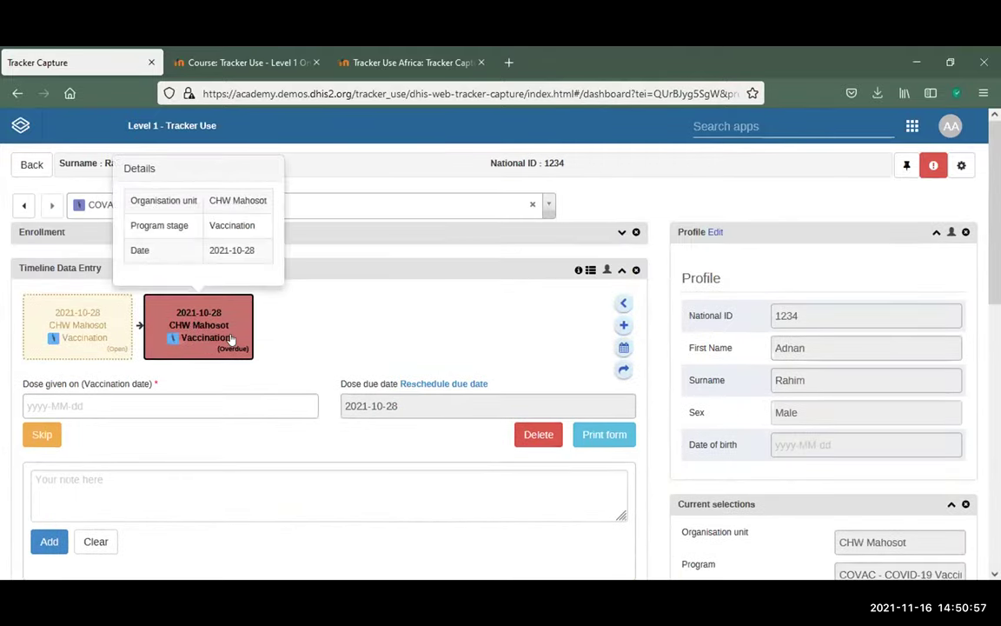
left_click(232, 339)
scroll(316, 344, "down", 3)
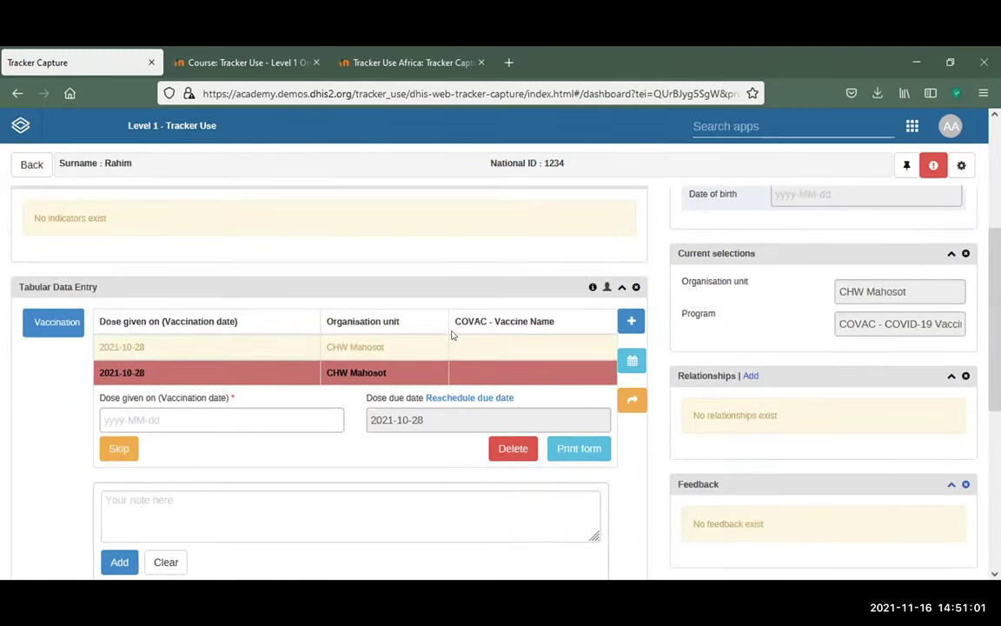
scroll(451, 334, "down", 2)
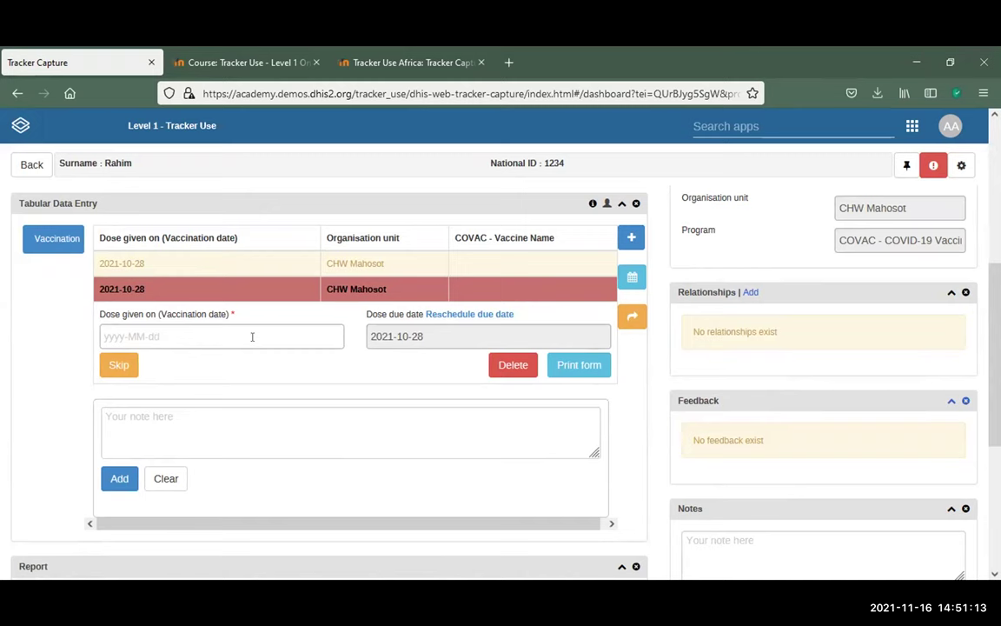
Set the dose-given date to 2021-11-16 and bring up the underlying condition choices
left_click(252, 336)
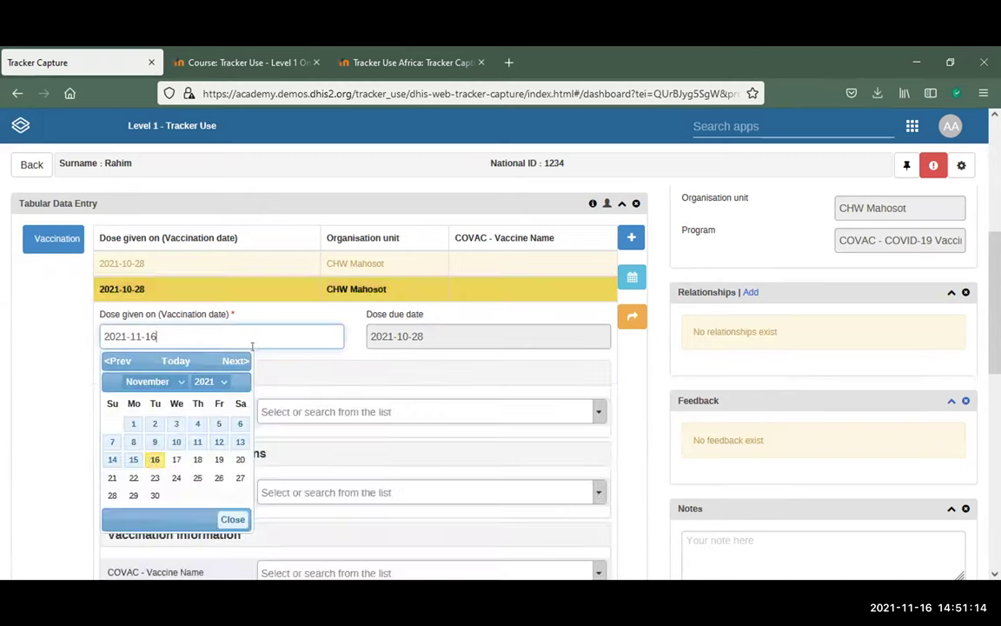
left_click(156, 460)
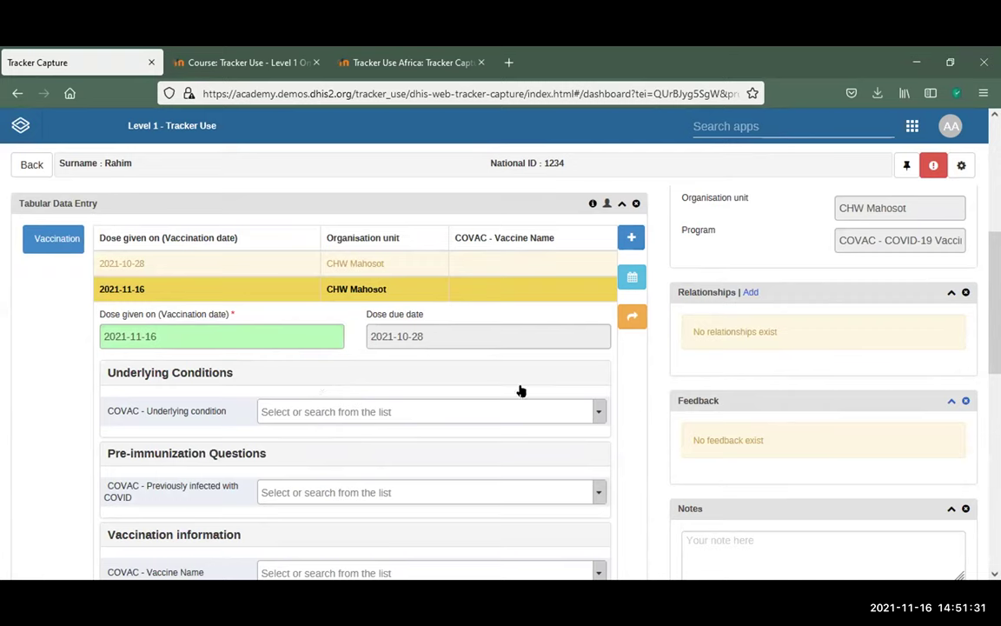
left_click(595, 409)
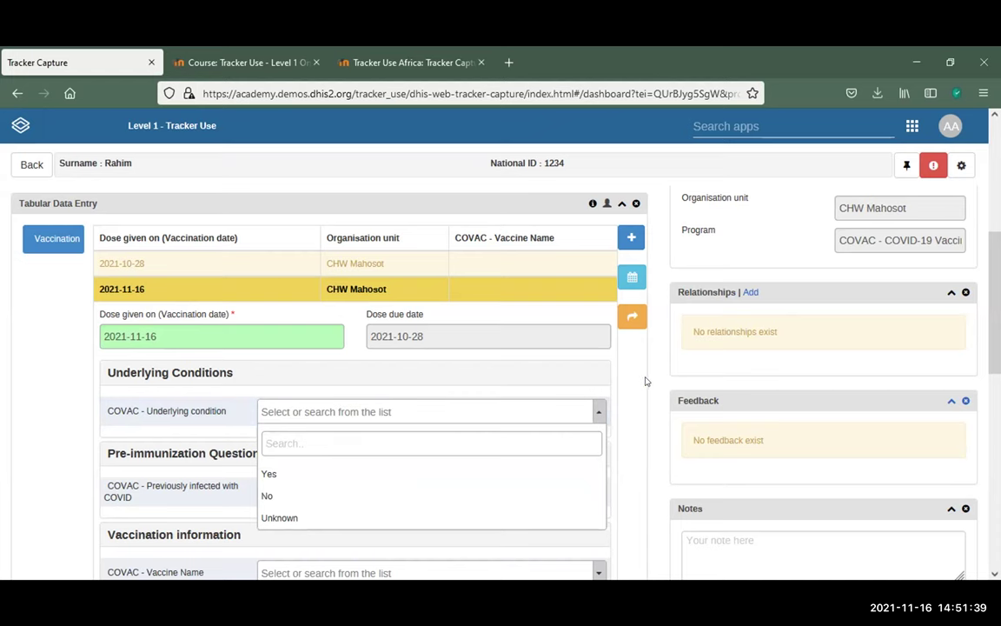
scroll(362, 315, "down", 1)
scroll(357, 310, "down", 3)
scroll(351, 306, "up", 3)
scroll(357, 293, "down", 2)
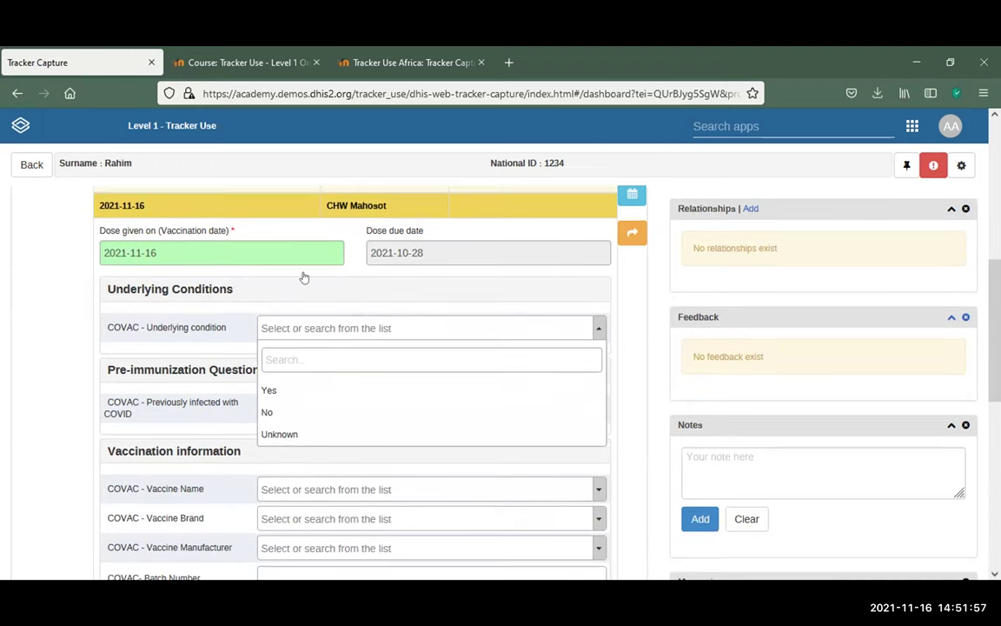
Answer Yes to underlying condition, tick and untick Cardiovascular Disease, then switch to No
left_click(470, 270)
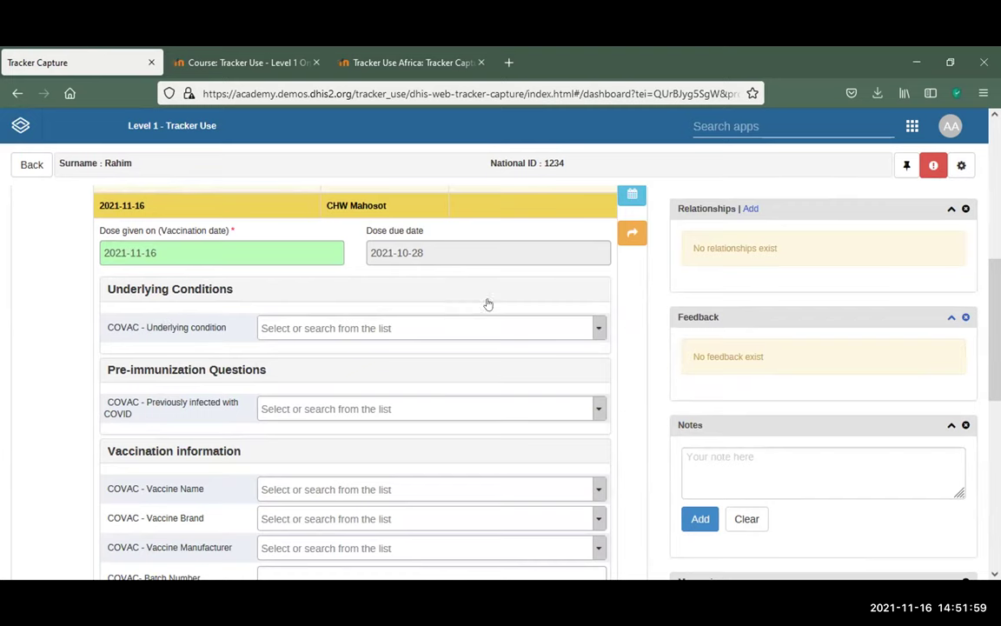
left_click(598, 332)
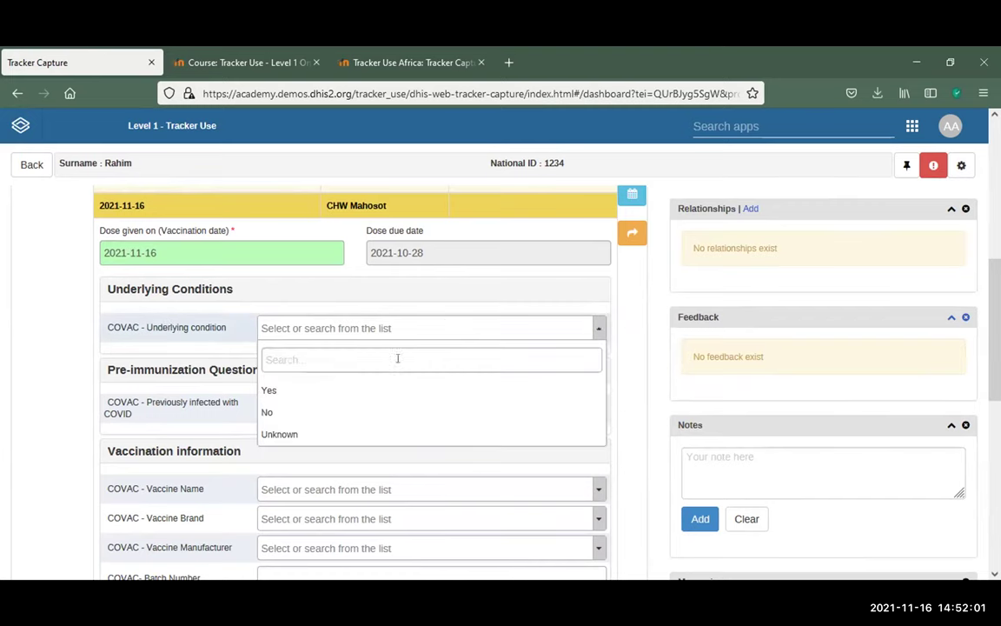
left_click(351, 389)
scroll(534, 337, "down", 2)
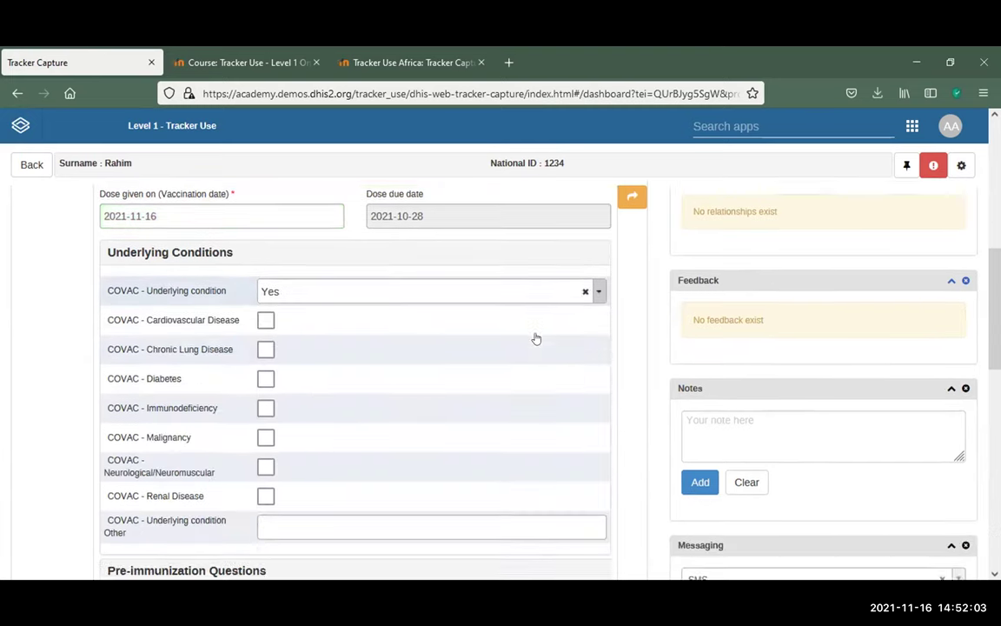
scroll(347, 313, "up", 2)
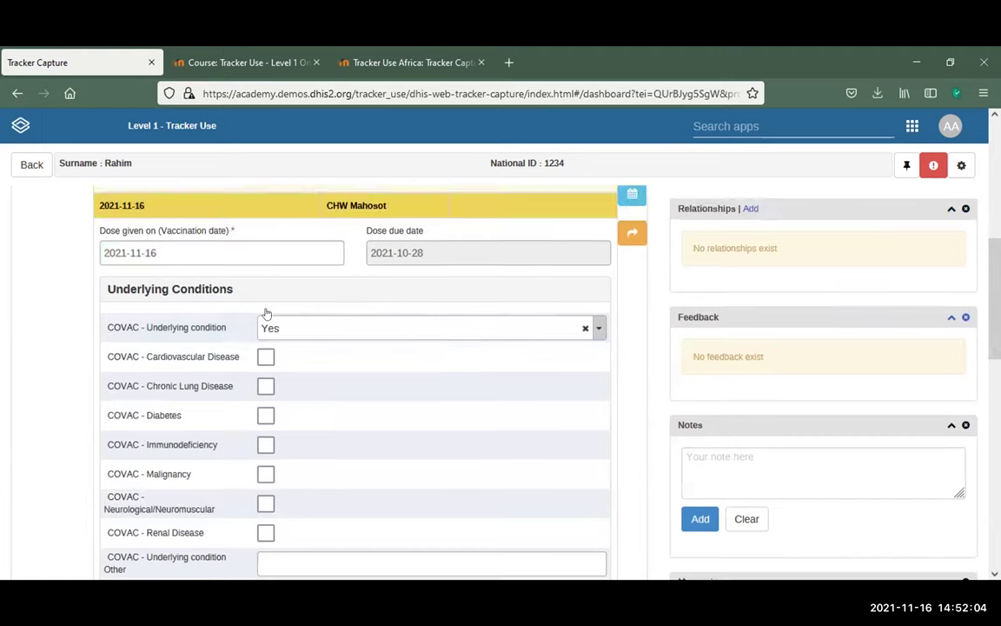
left_click(266, 357)
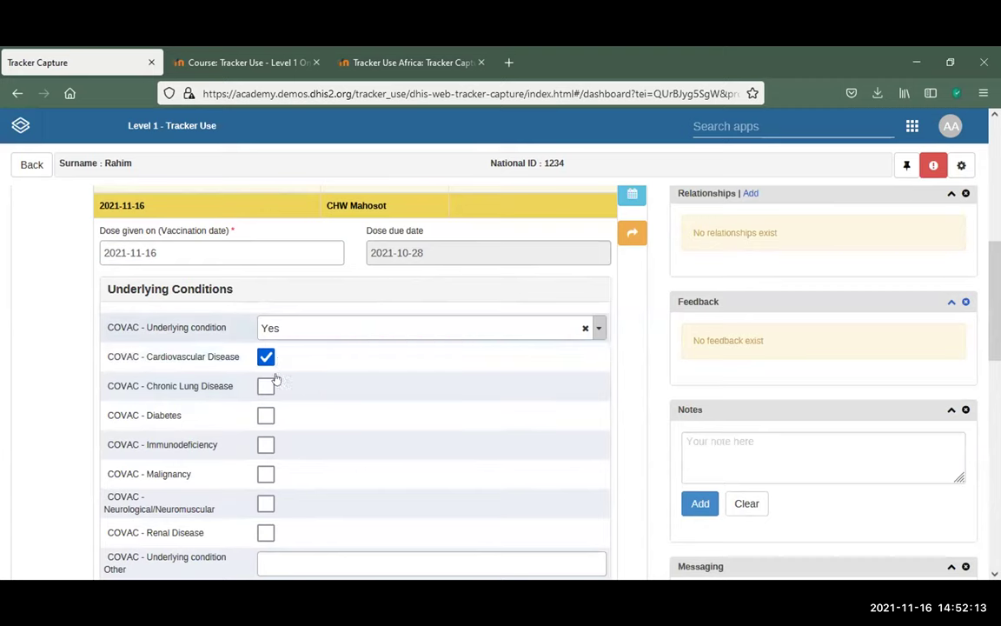
left_click(598, 328)
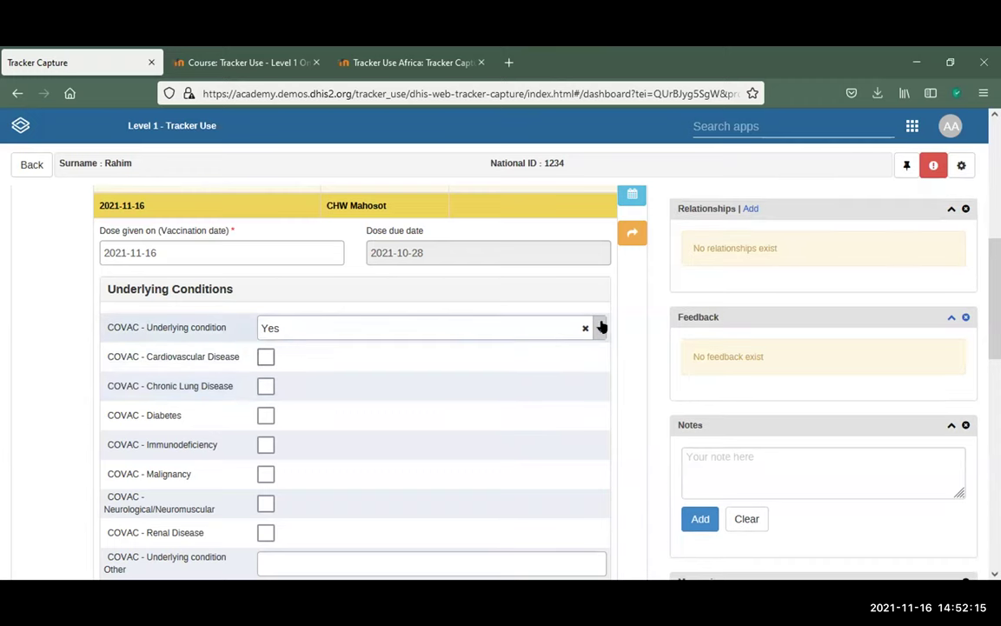
left_click(289, 410)
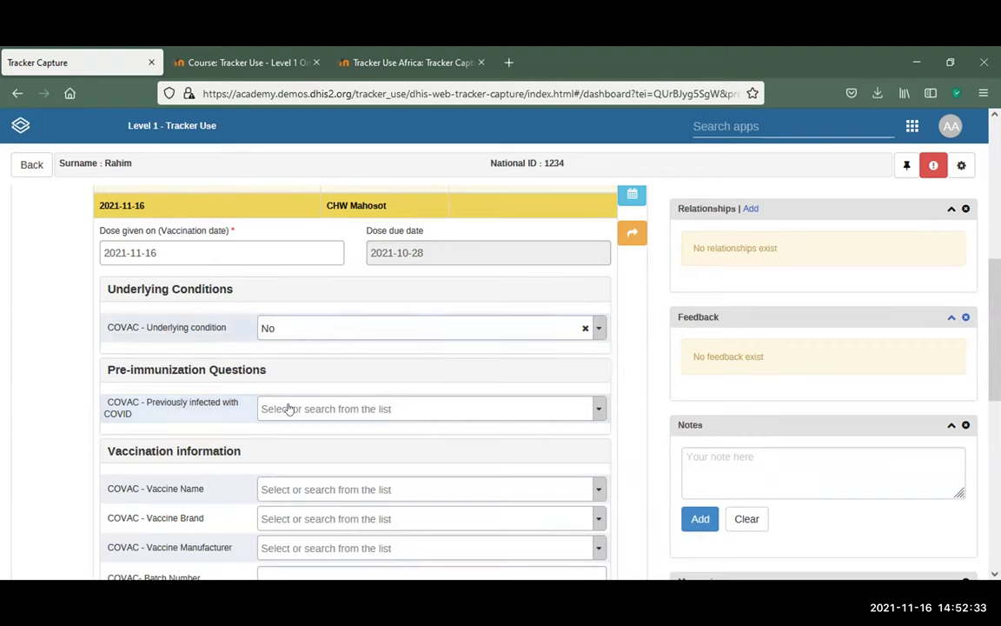
Toggle the underlying condition to Yes once more, then set it back to No
left_click(300, 328)
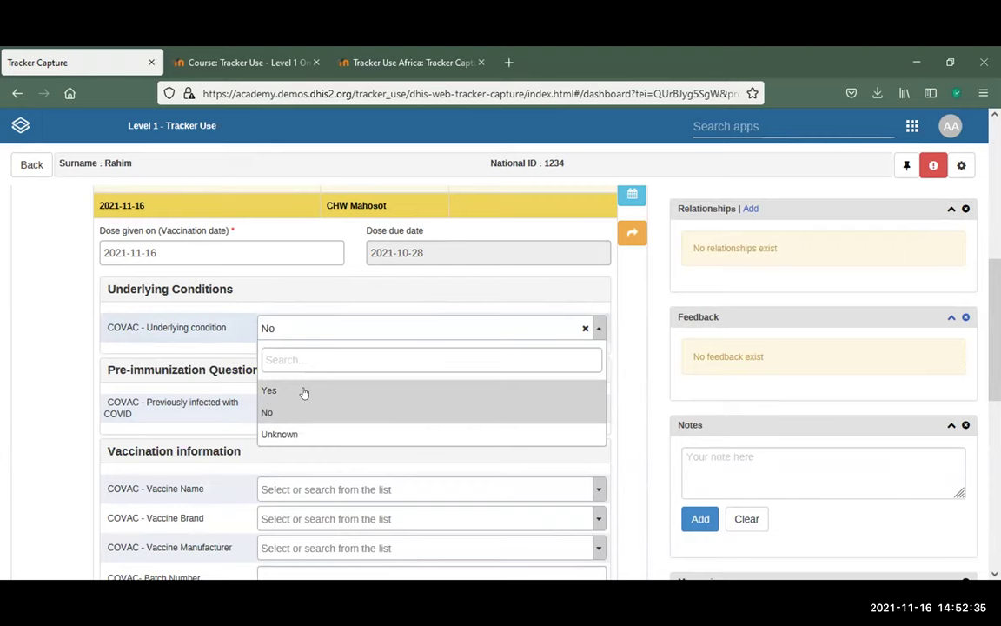
left_click(304, 393)
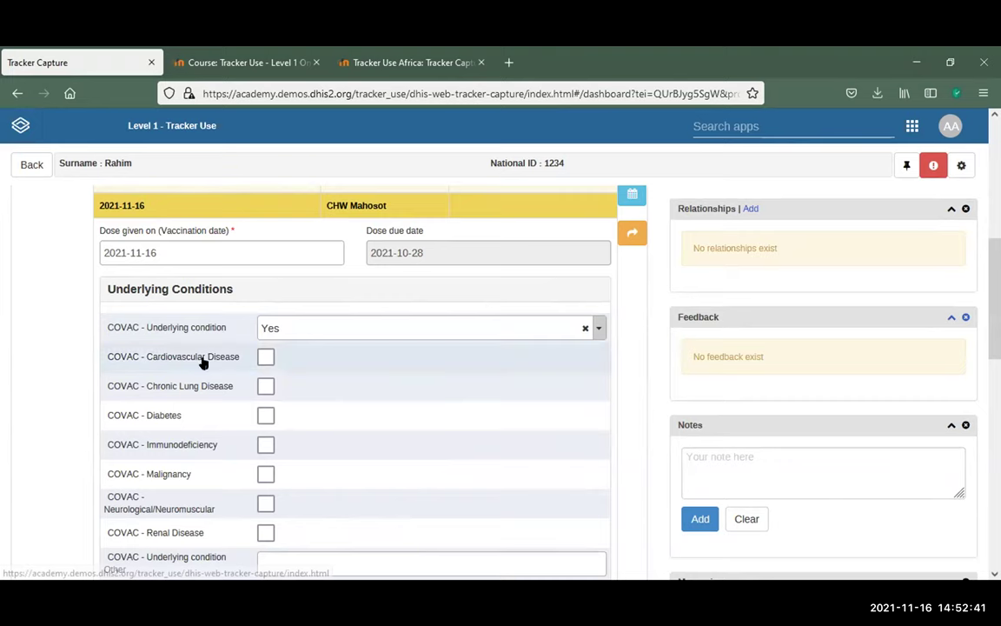
scroll(269, 365, "down", 3)
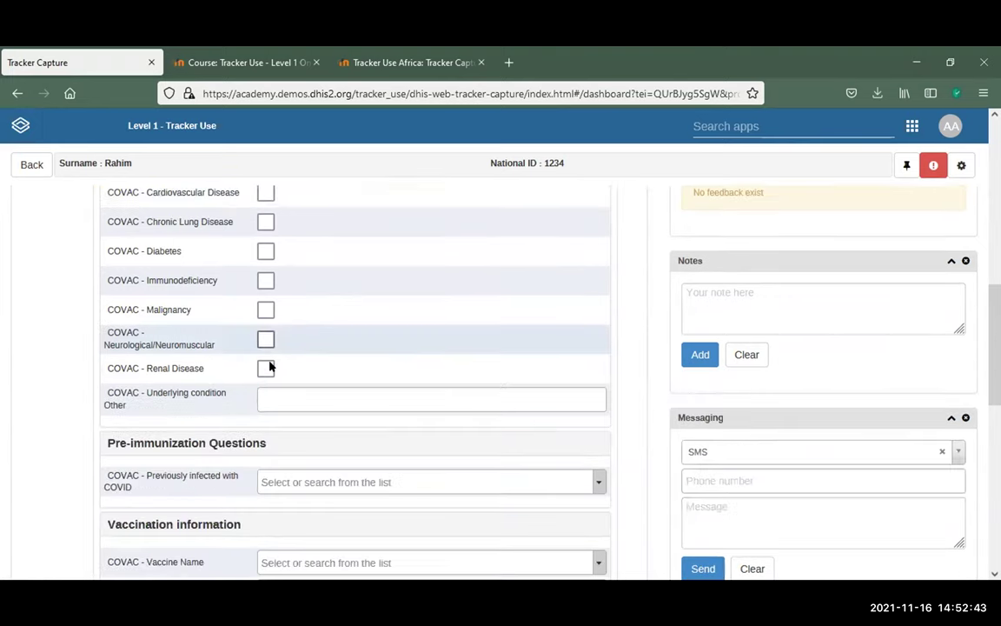
scroll(269, 365, "up", 1)
scroll(270, 365, "up", 1)
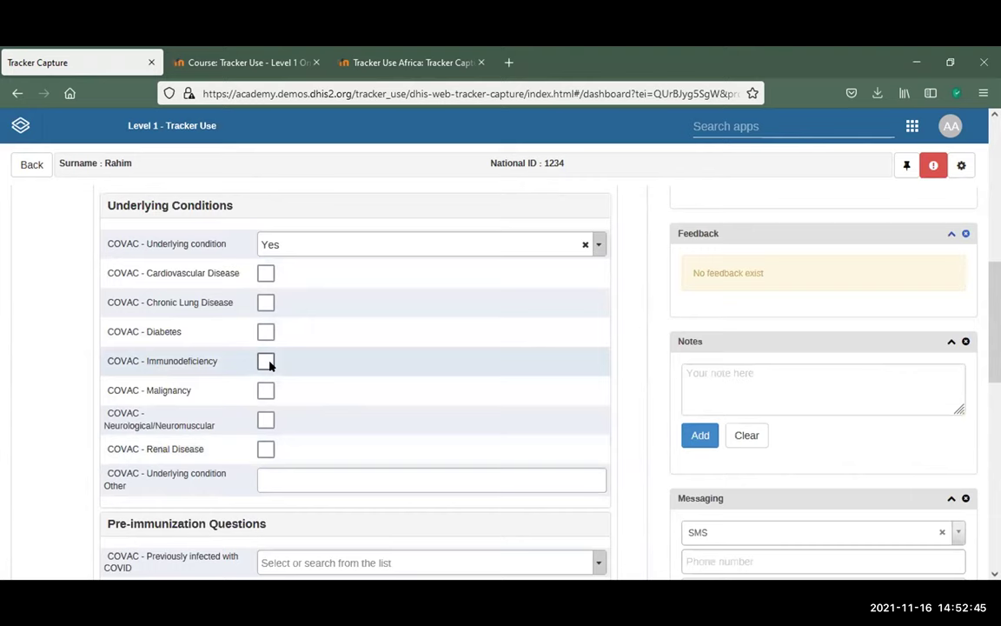
left_click(600, 244)
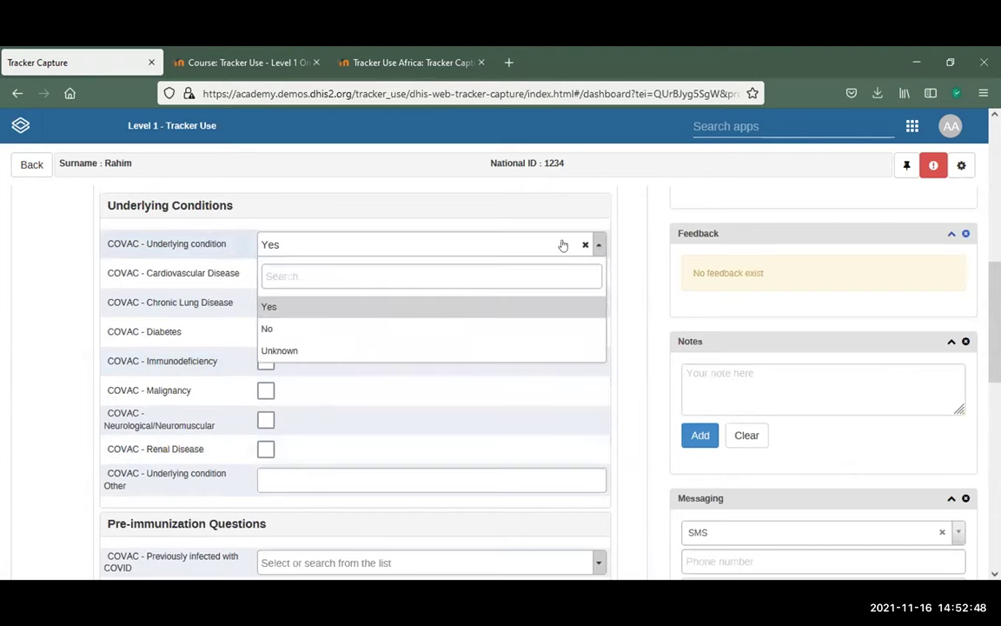
left_click(271, 328)
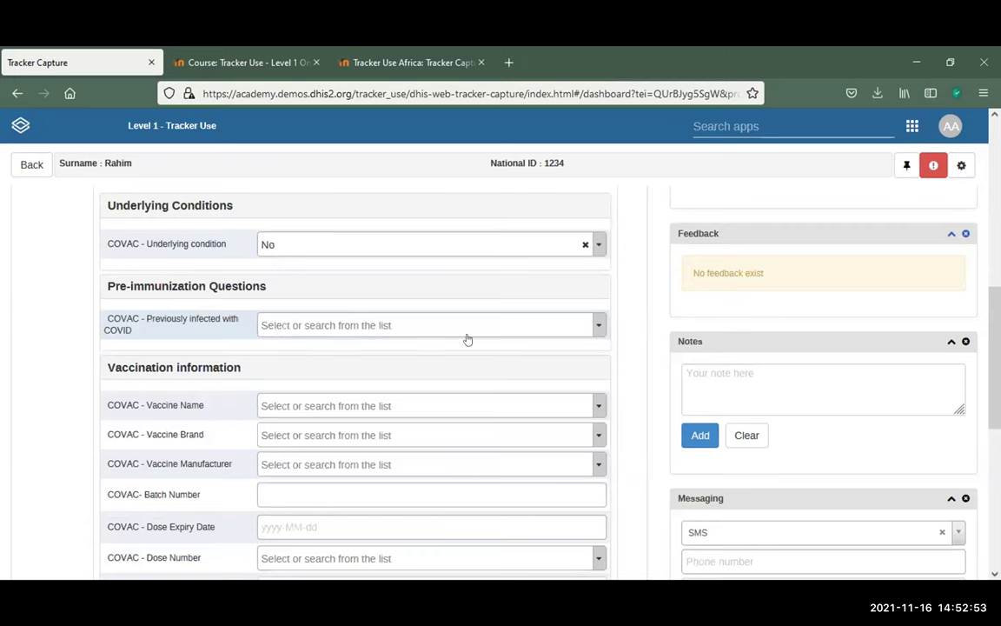
Answer Yes to previous COVID infection to see the warning, then change it to No
left_click(323, 322)
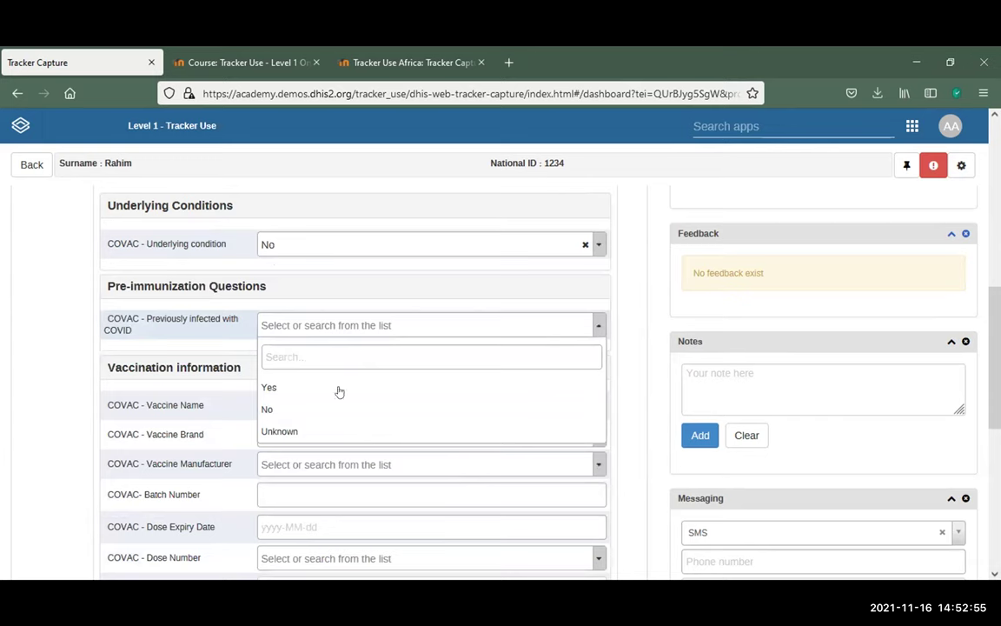
left_click(339, 392)
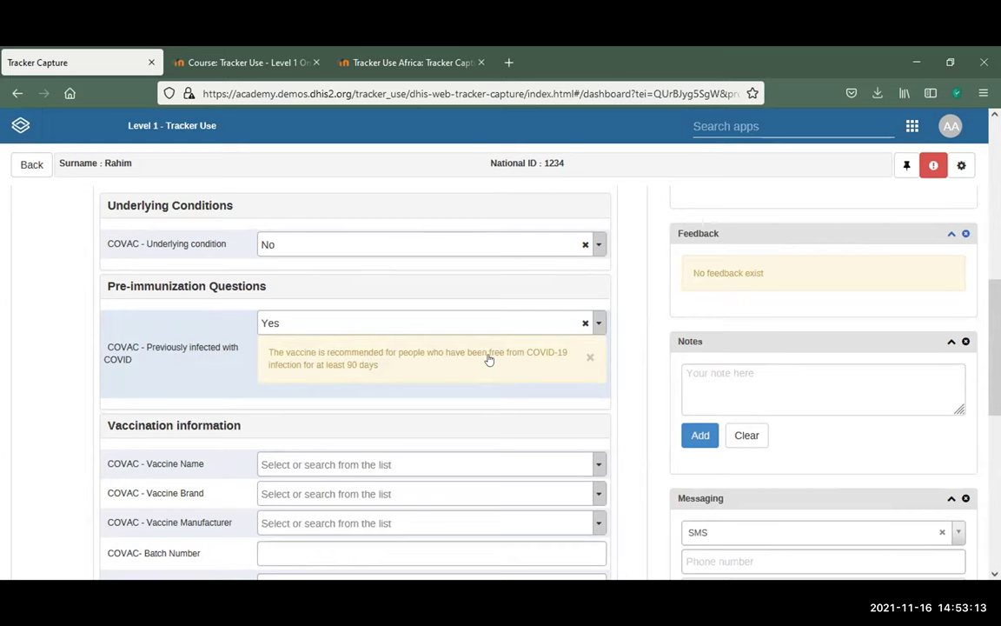
scroll(488, 359, "down", 4)
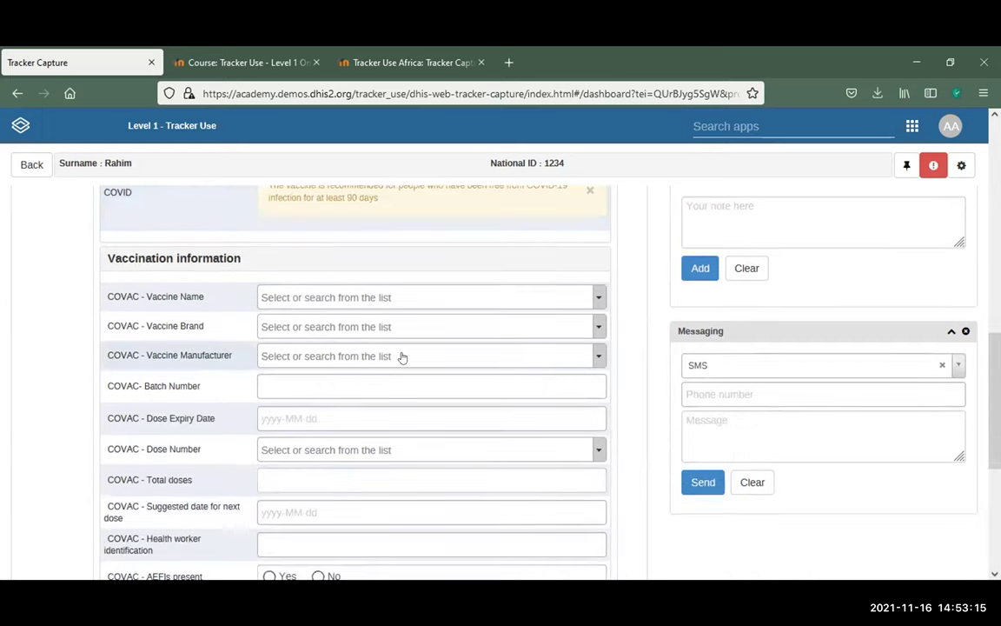
scroll(563, 340, "up", 4)
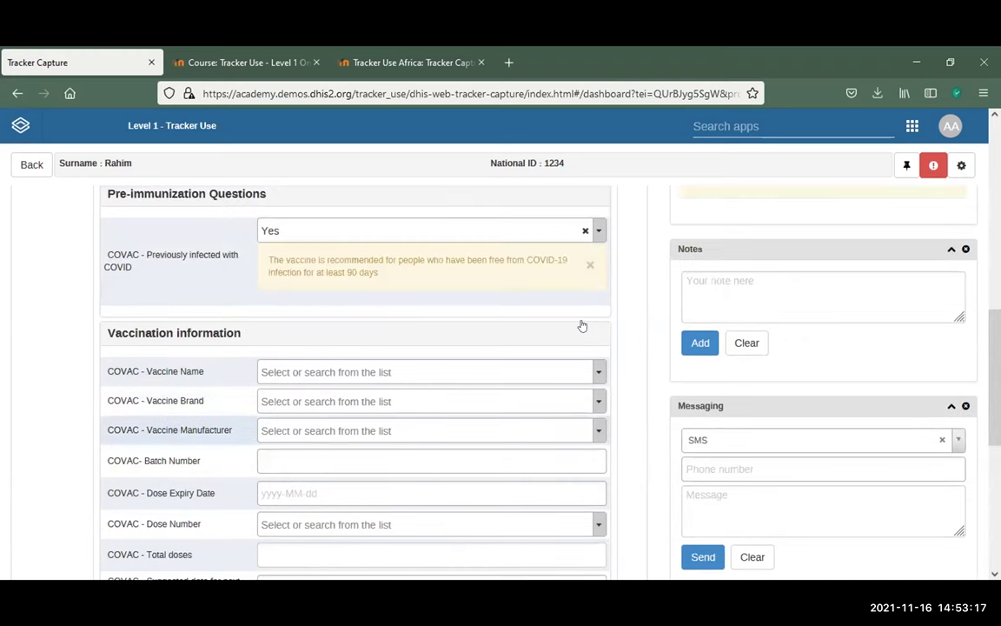
left_click(603, 331)
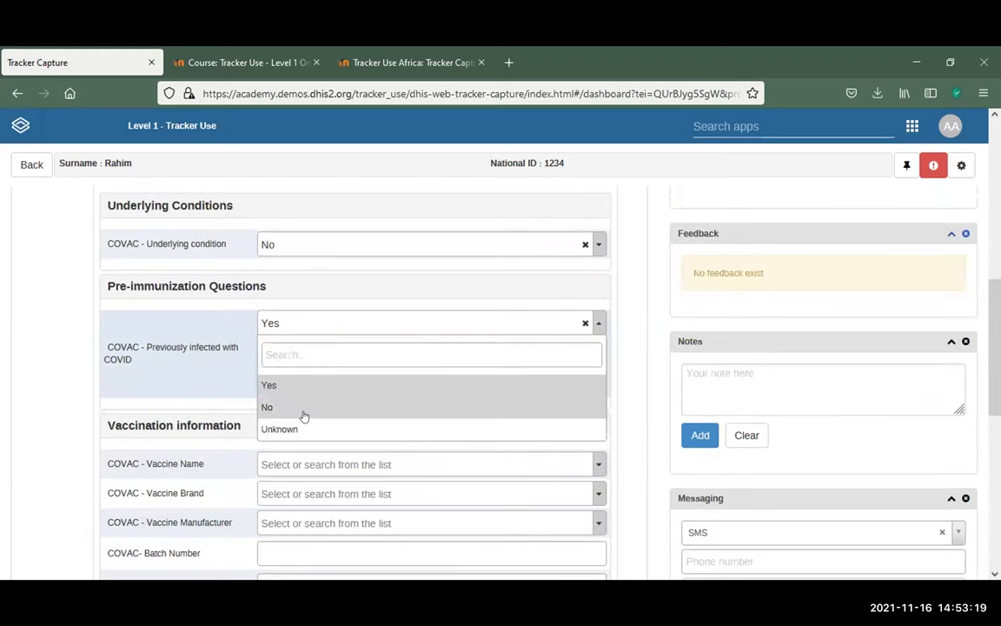
left_click(304, 415)
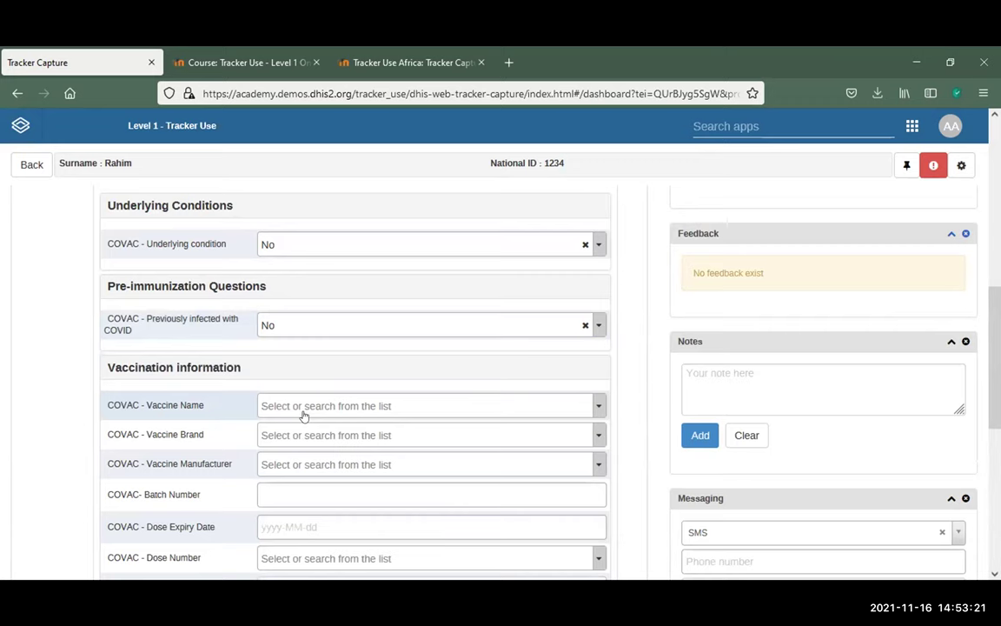
left_click(304, 415)
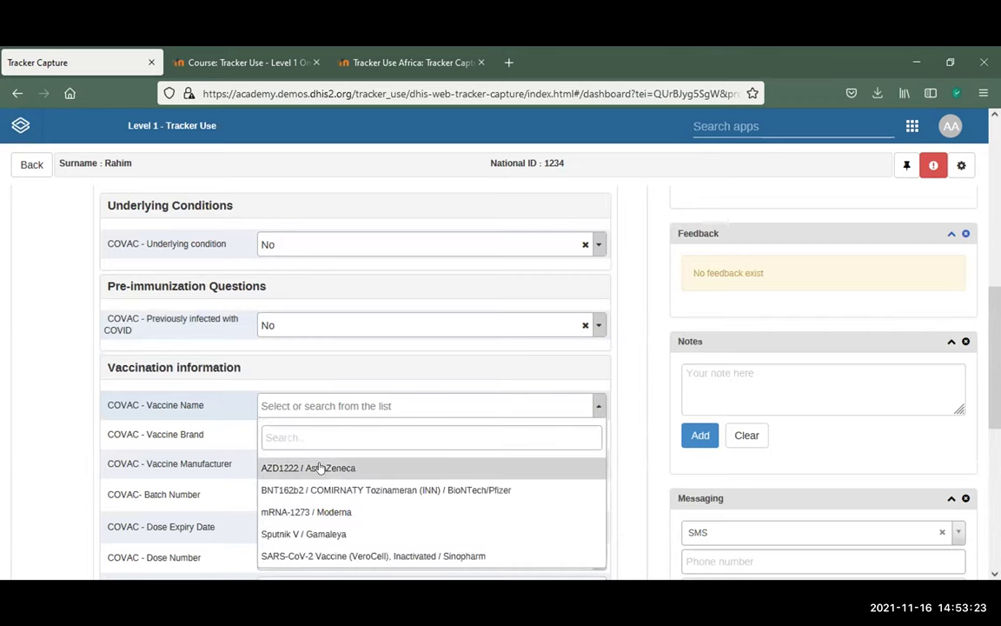
Choose AZD1222 / AstraZeneca as vaccine name, auto-filling brand Astra-Zeneca and 2 total doses
left_click(383, 465)
scroll(467, 372, "down", 1)
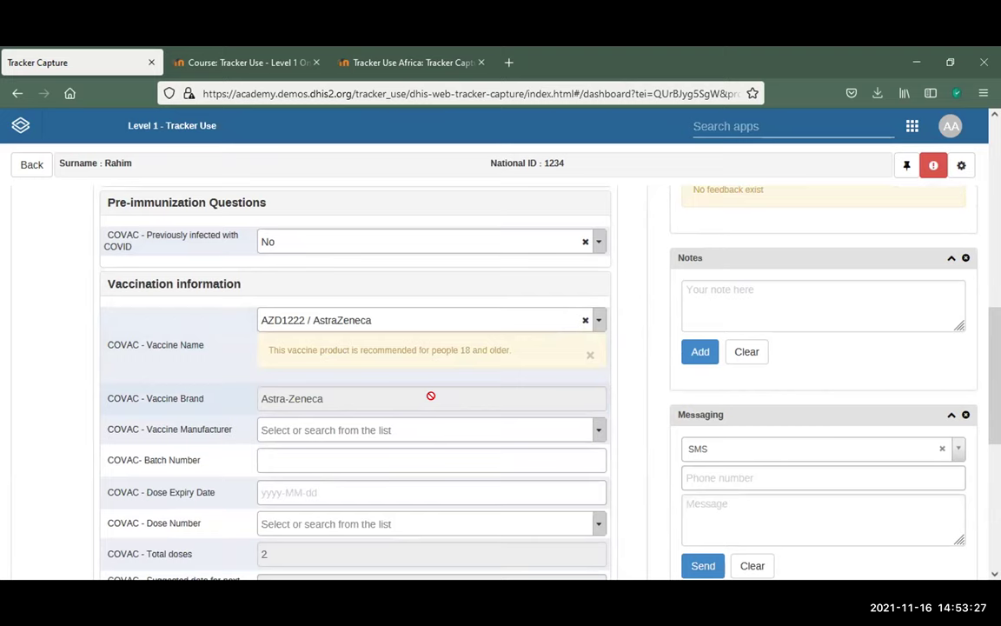
scroll(430, 400, "up", 4)
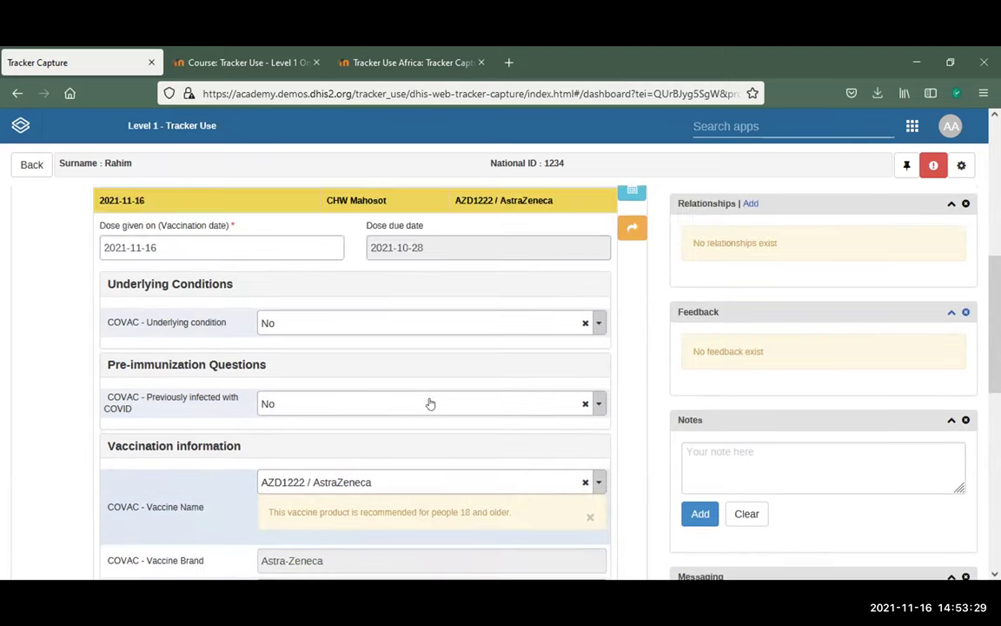
scroll(430, 405, "down", 4)
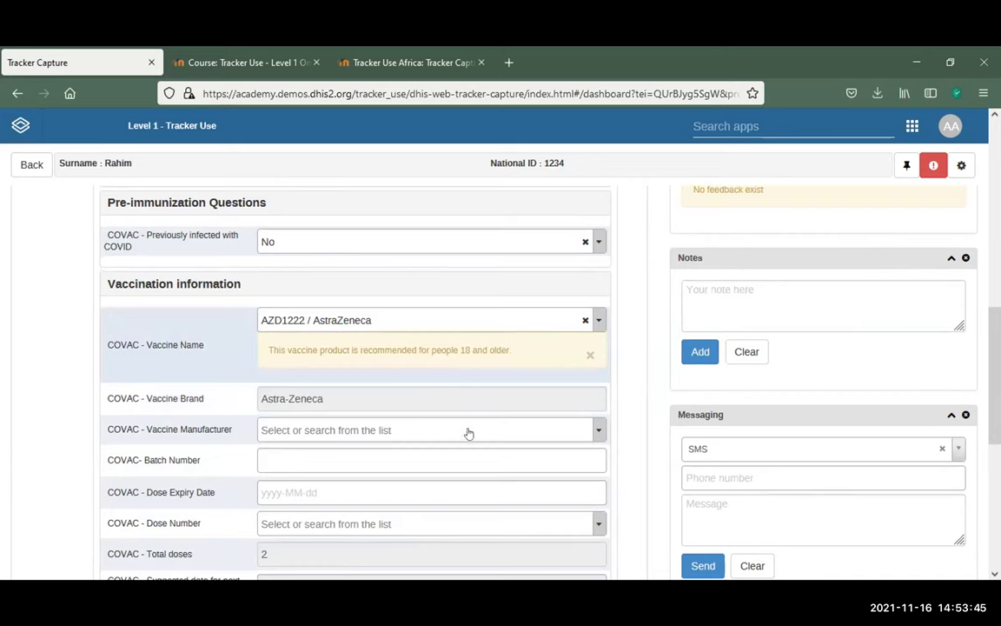
Set manufacturer AstraZeneca, batch number 7884 and dose expiry date 2021-11-25
left_click(429, 432)
left_click(285, 489)
scroll(365, 282, "down", 3)
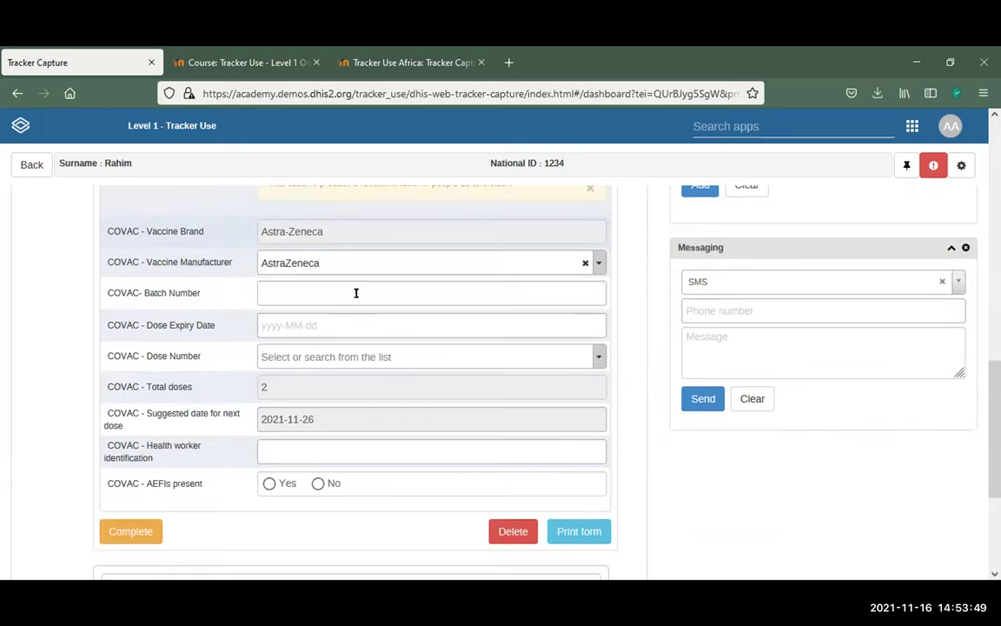
key("Tab")
type("7884")
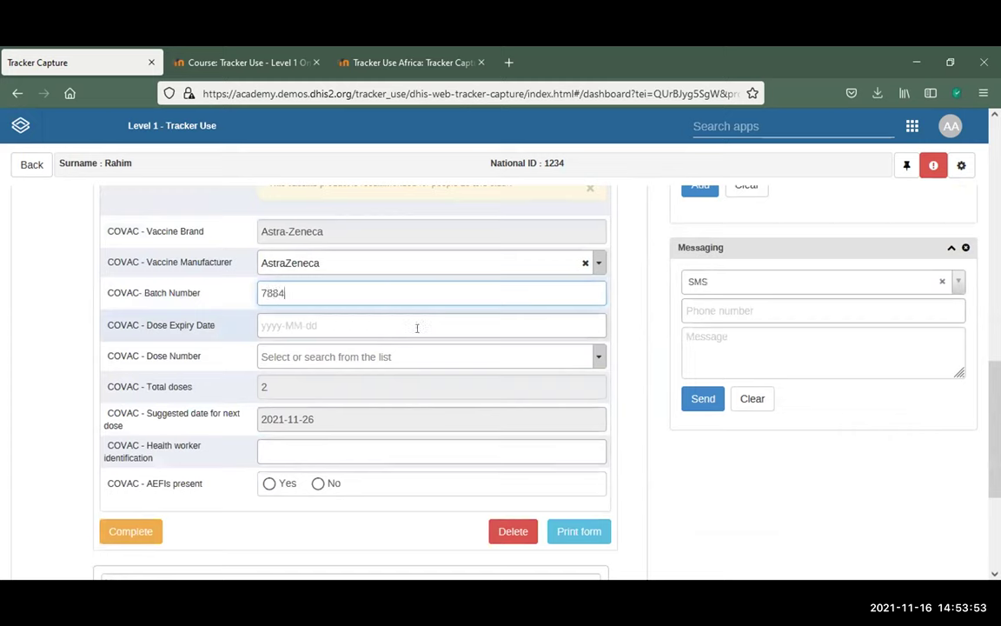
key("Tab")
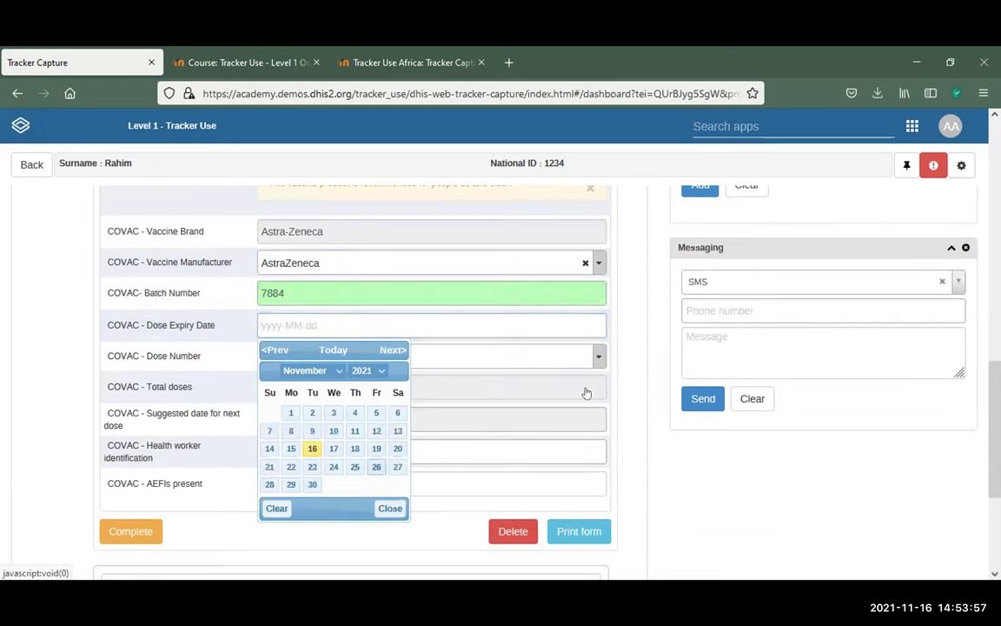
key("Return")
scroll(360, 278, "down", 2)
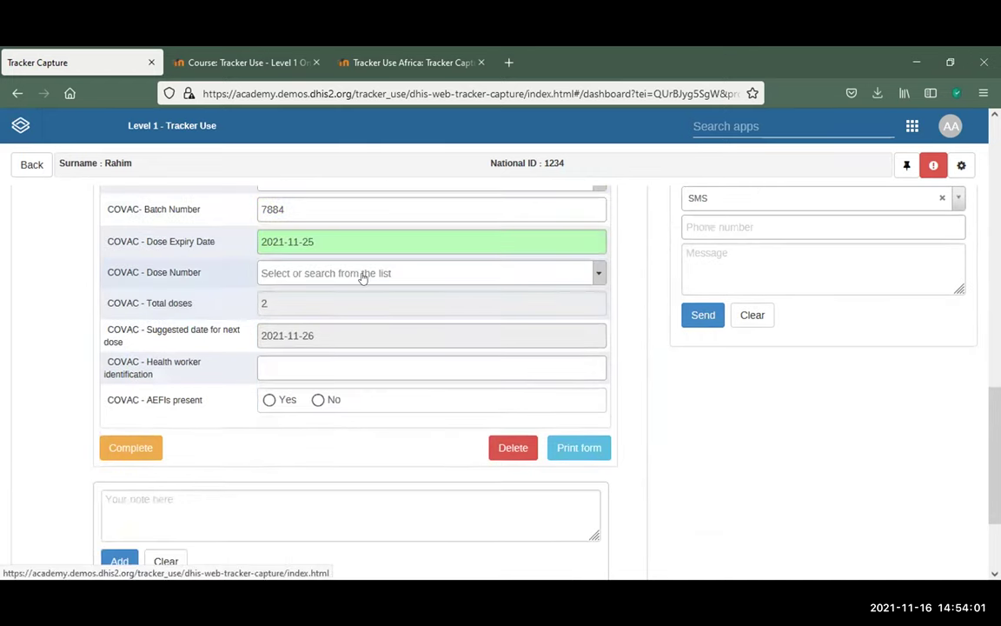
left_click(363, 275)
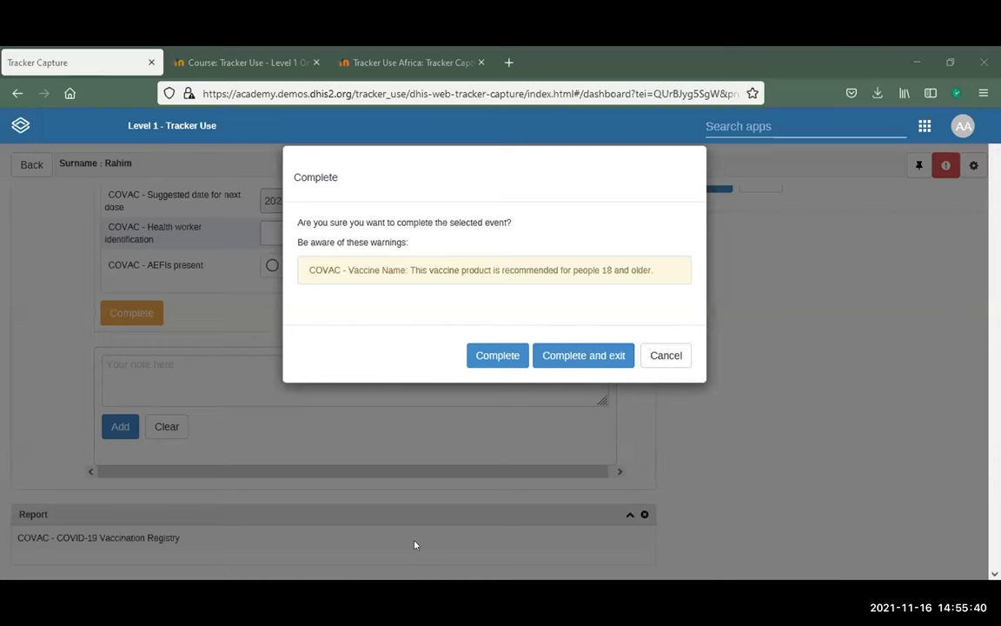
left_click(667, 355)
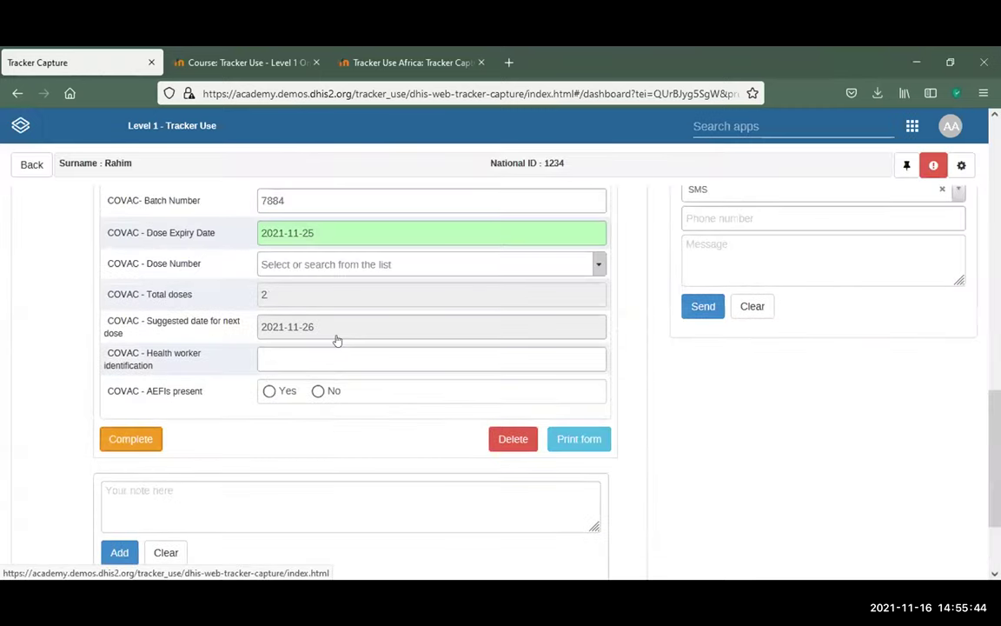
scroll(337, 340, "up", 5)
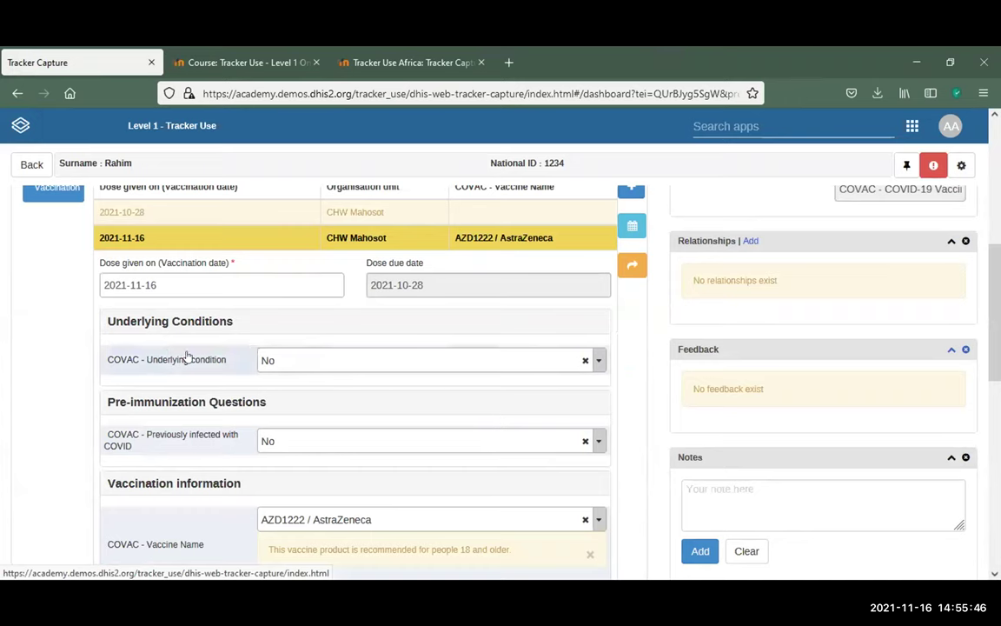
scroll(264, 379, "up", 4)
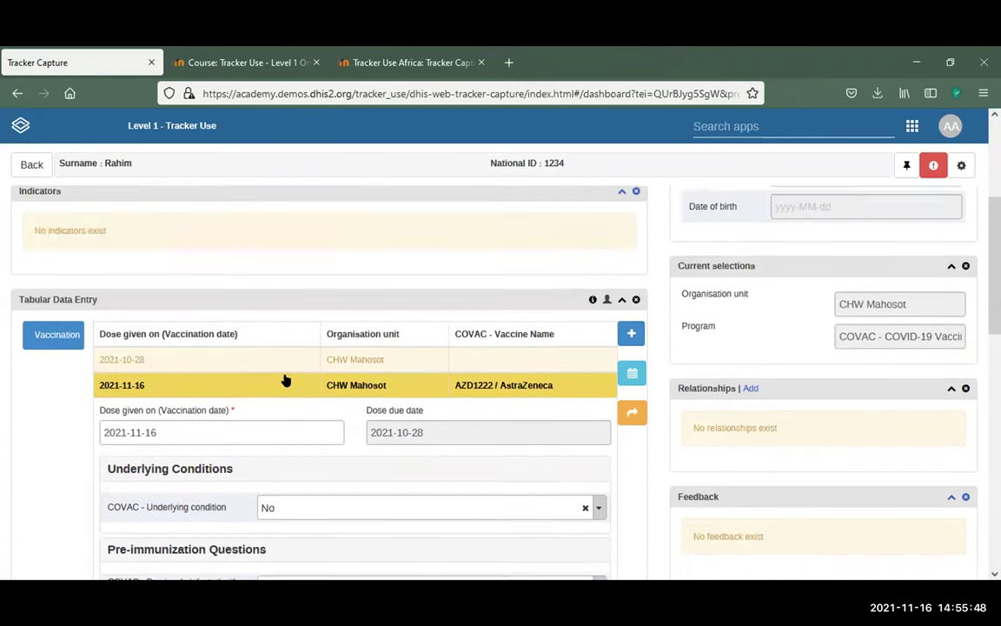
scroll(358, 379, "down", 2)
scroll(287, 380, "down", 2)
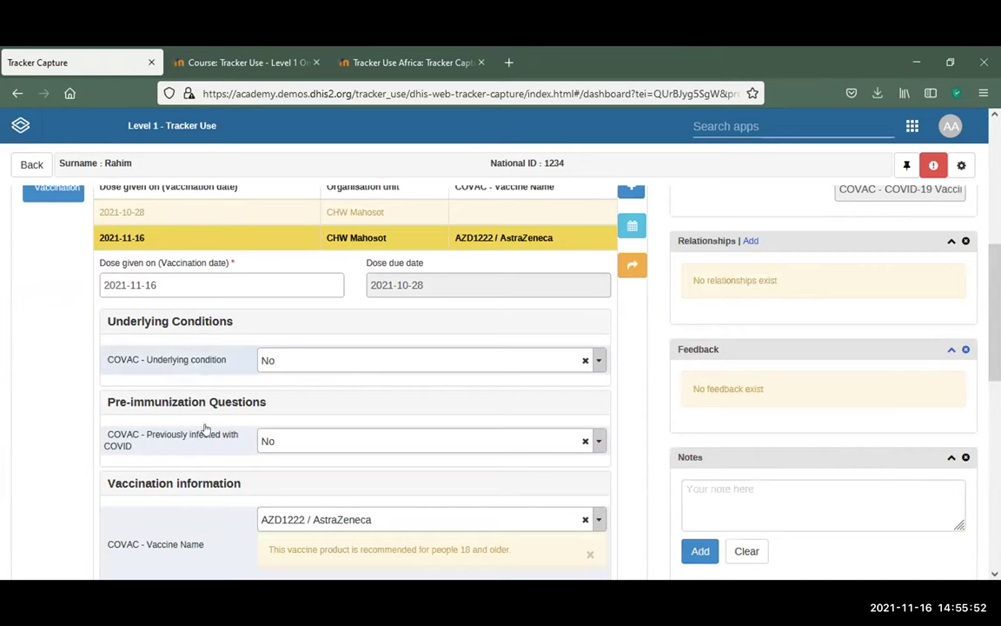
left_click(596, 361)
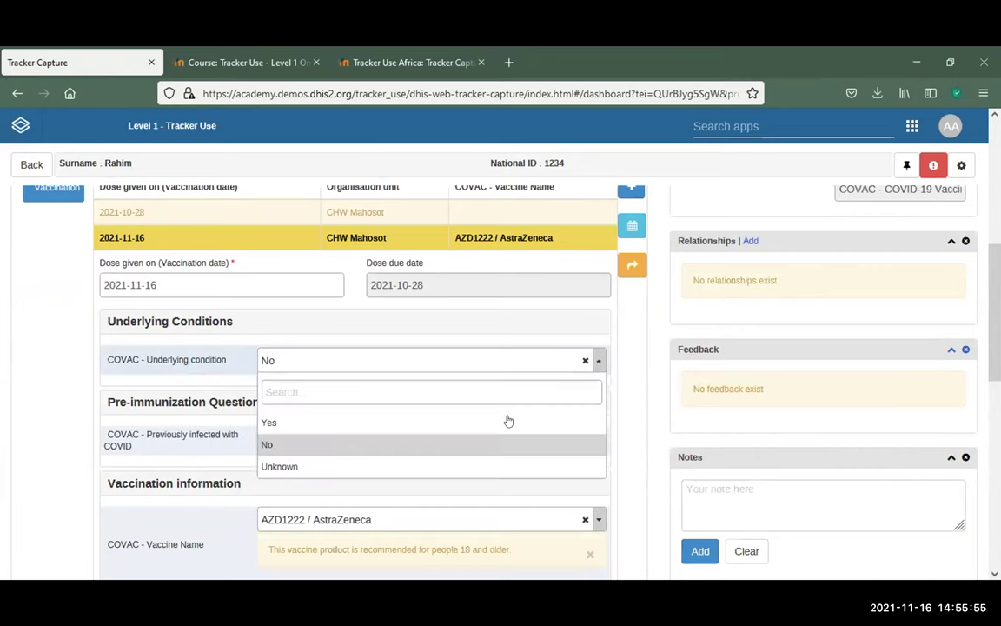
left_click(323, 451)
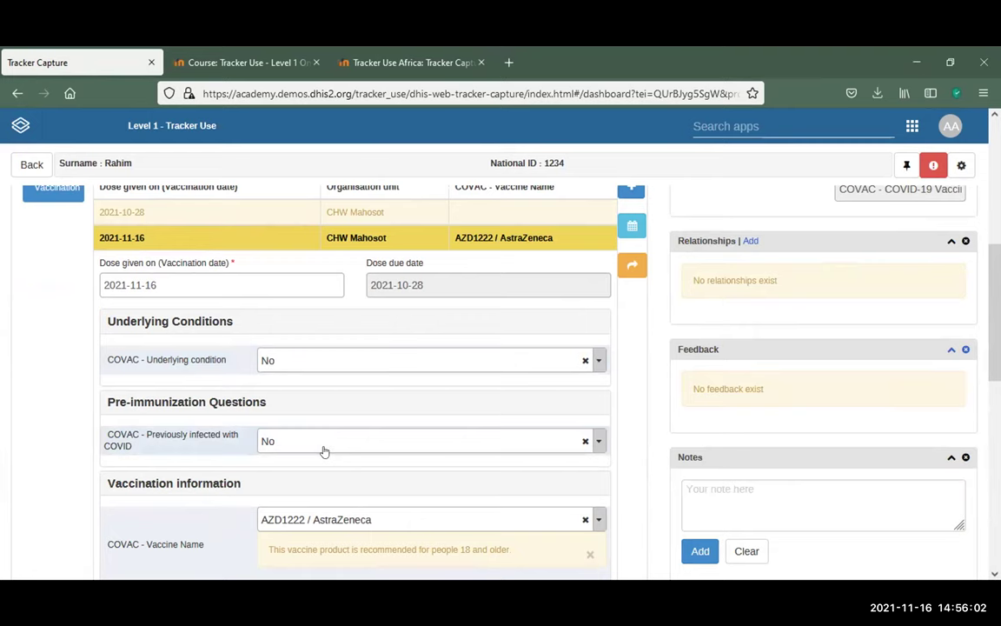
scroll(322, 451, "down", 4)
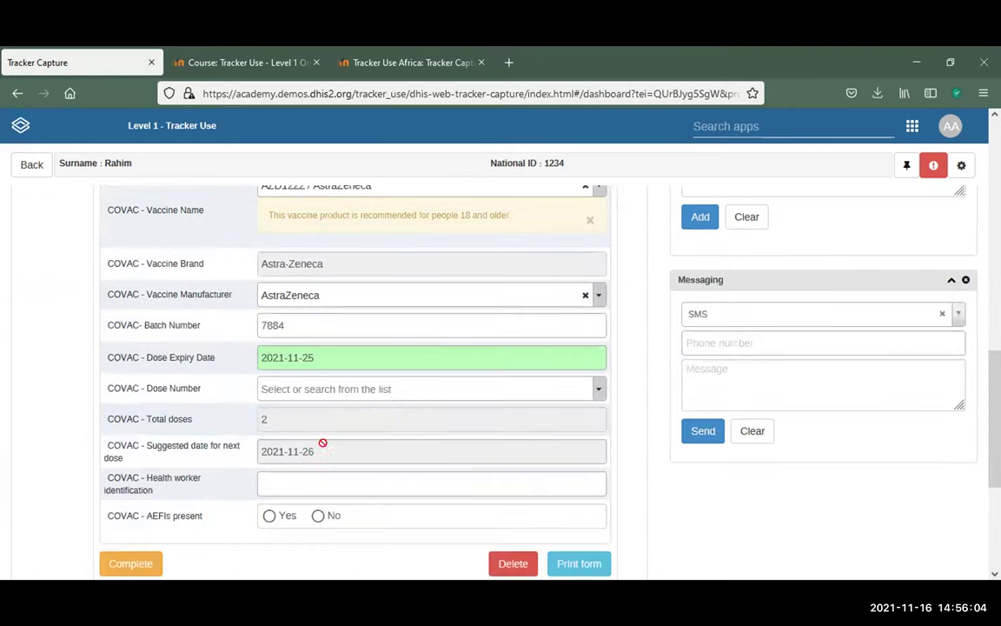
scroll(404, 402, "down", 1)
scroll(404, 401, "down", 1)
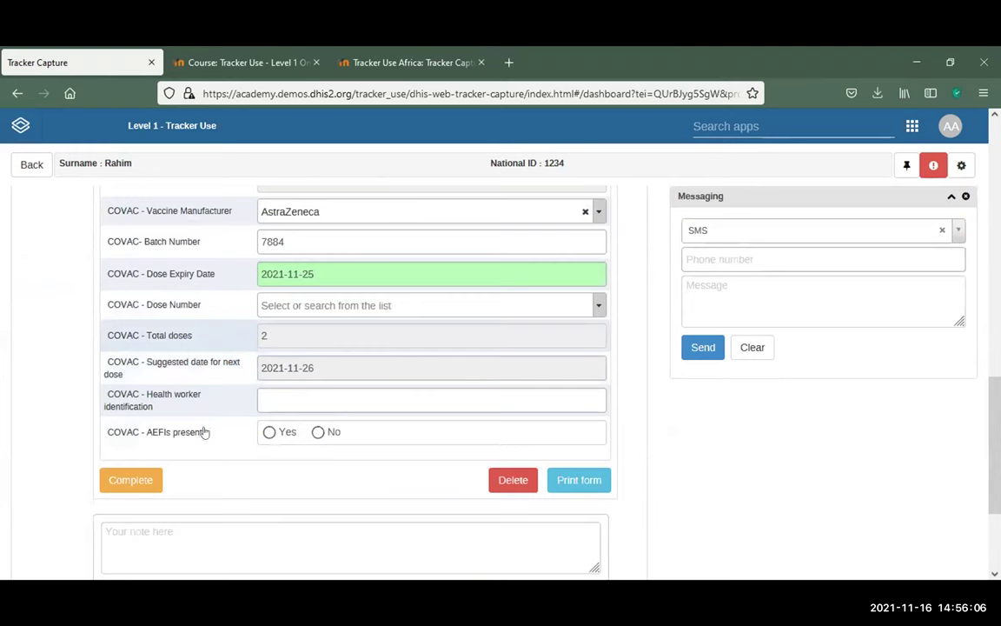
left_click(122, 487)
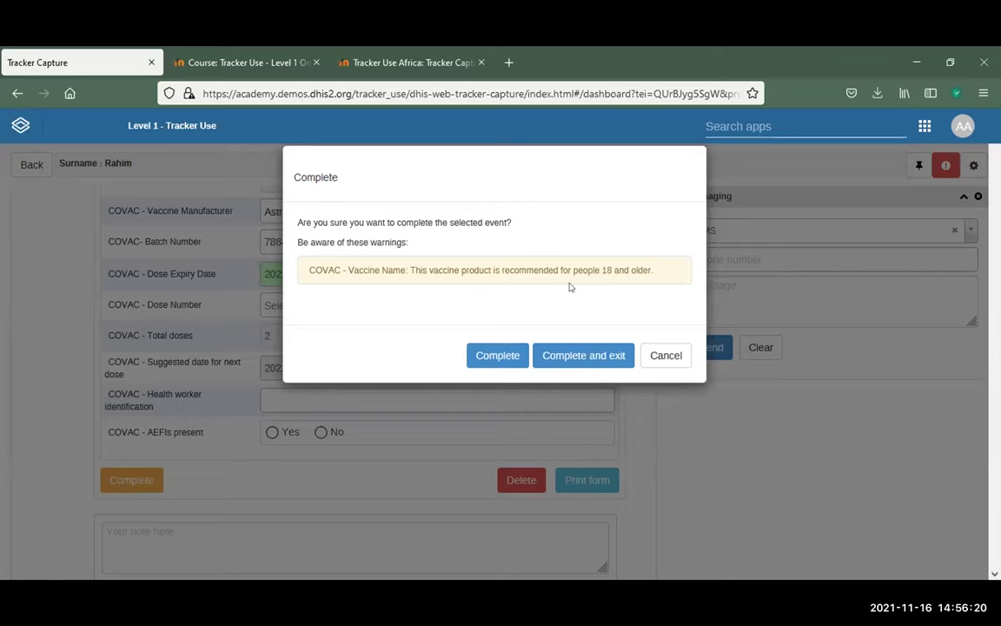
Confirm completing the 2021-11-16 event and save the new Vaccination event due 2021-11-26
left_click(486, 367)
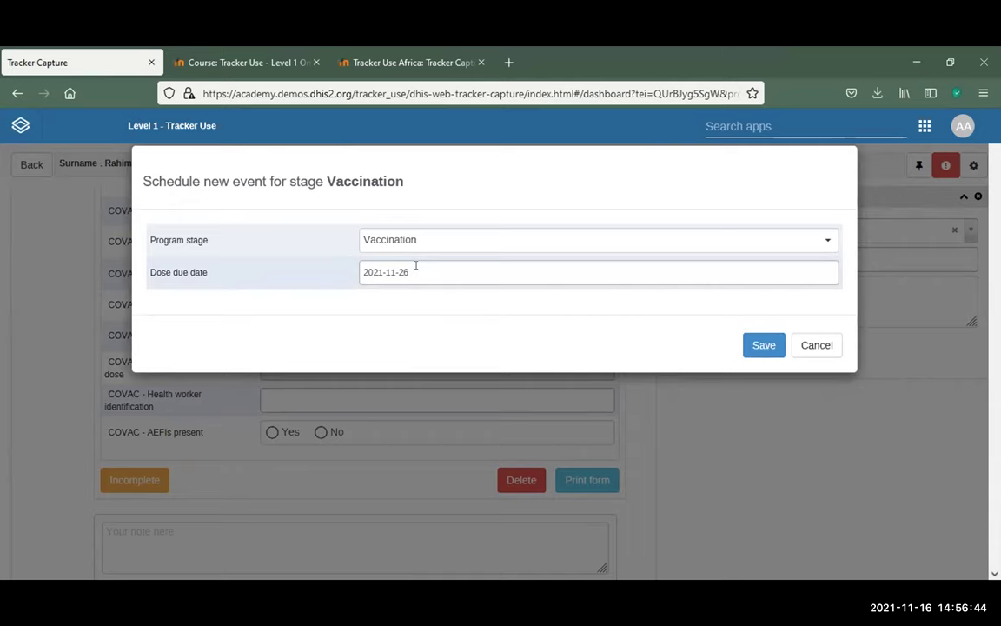
left_click(764, 345)
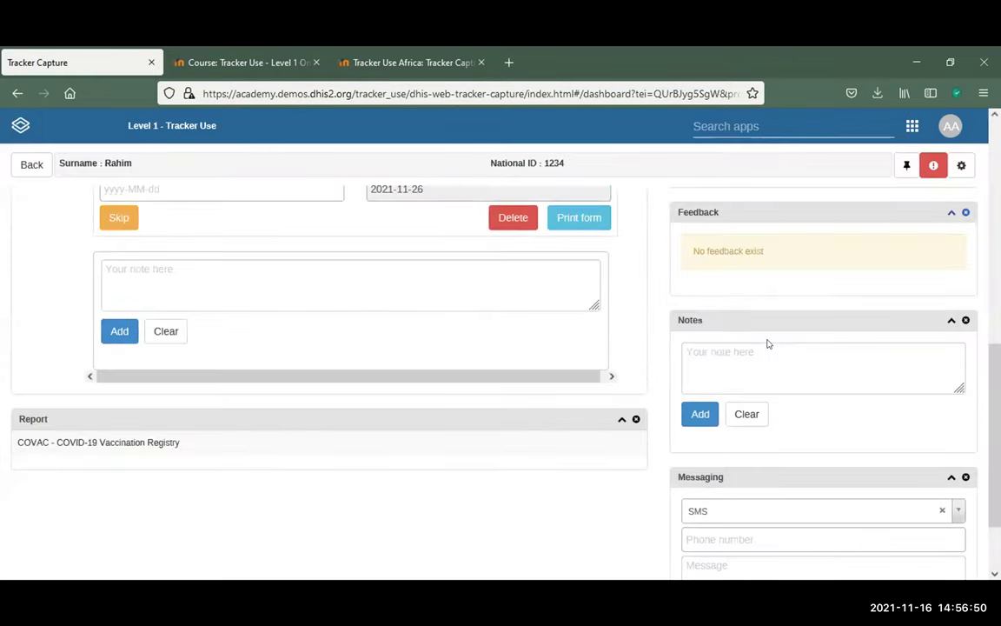
scroll(585, 334, "up", 3)
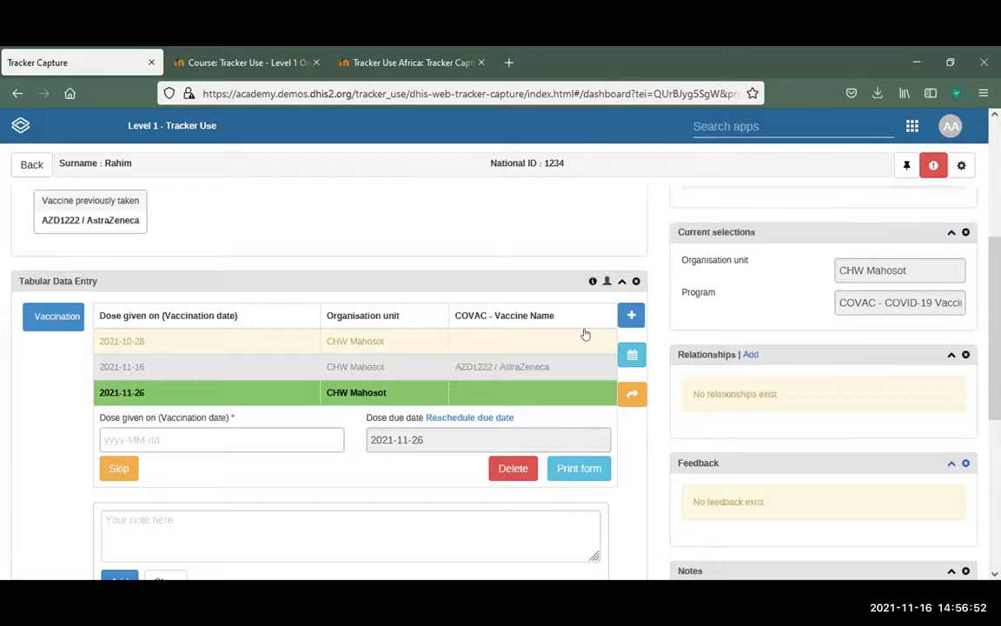
scroll(585, 334, "up", 3)
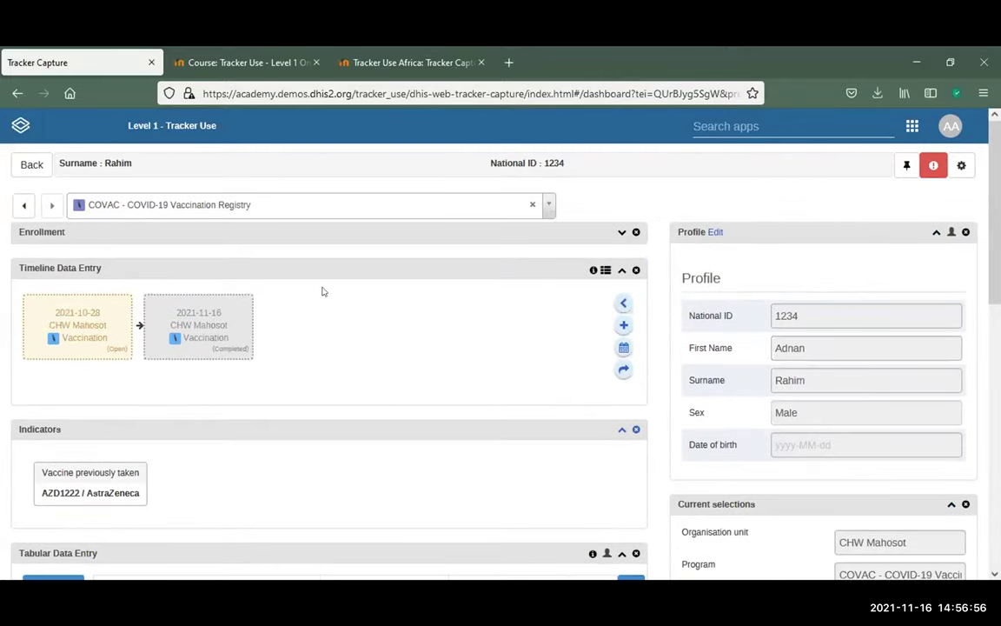
mouse_move(180, 322)
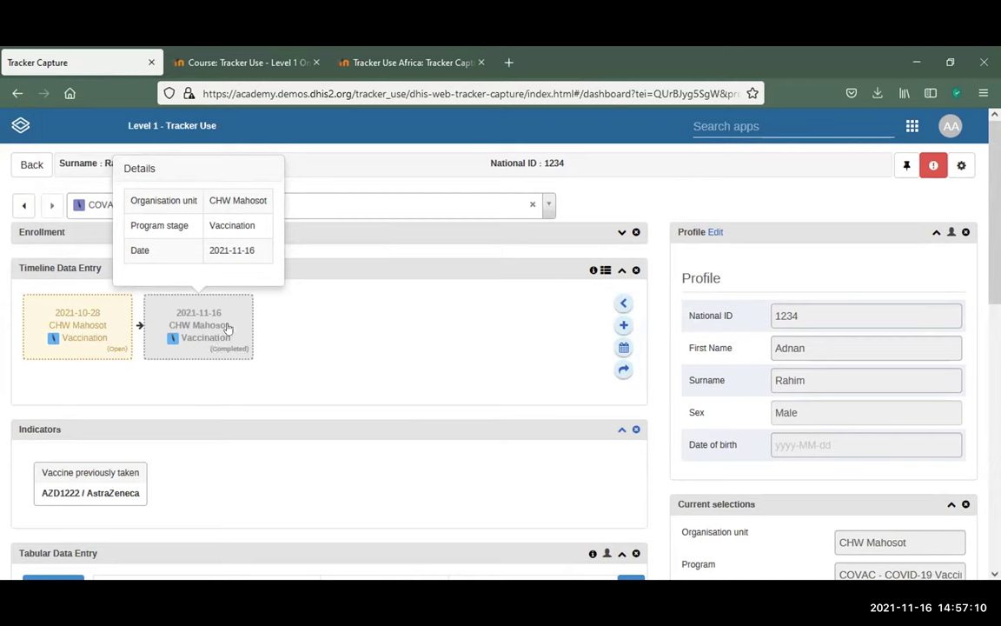
Schedule a third Vaccination event at CHW Mahosot with due date 2021-11-26
left_click(621, 349)
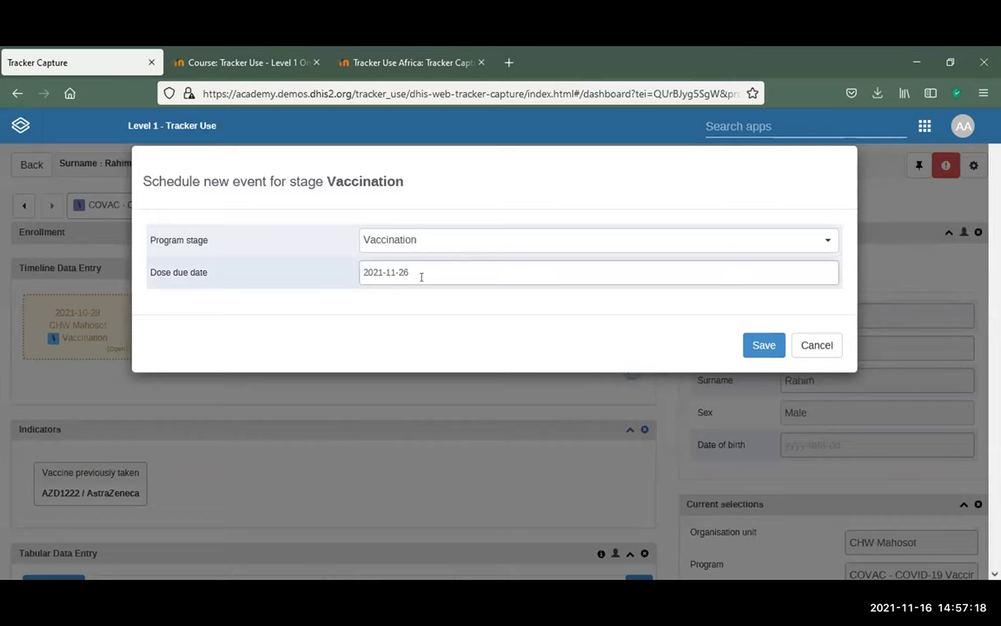
left_click(766, 341)
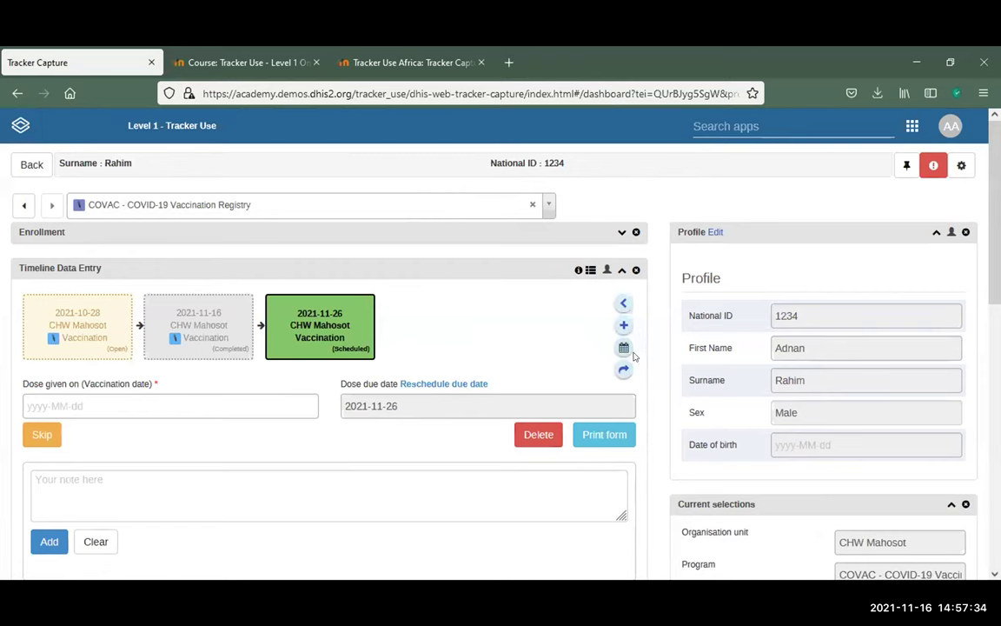
mouse_move(297, 339)
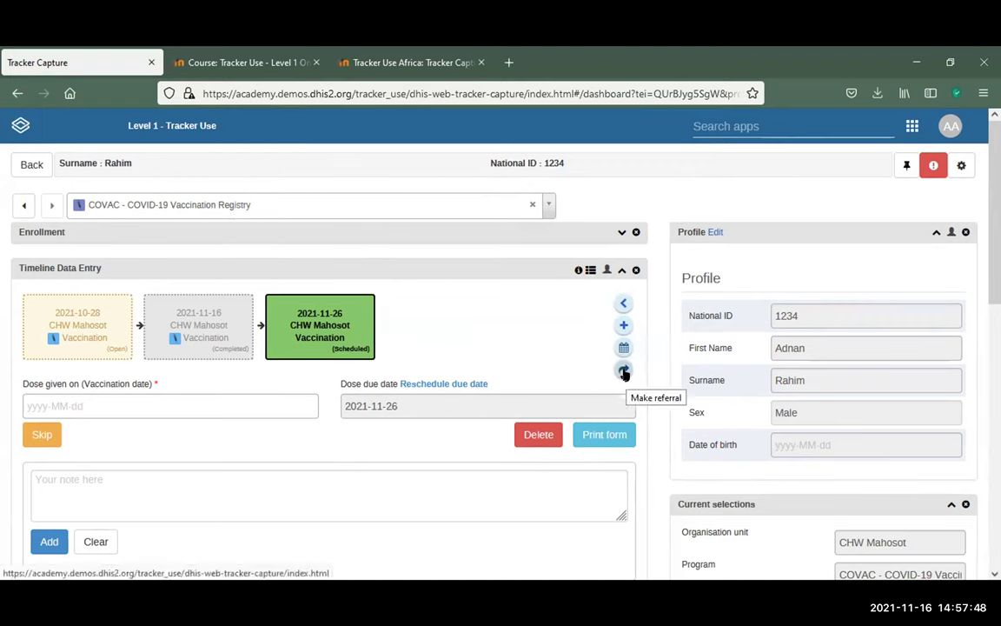
Try making a referral, dismiss the error, then go to the training course's Learning Objectives slide
left_click(623, 372)
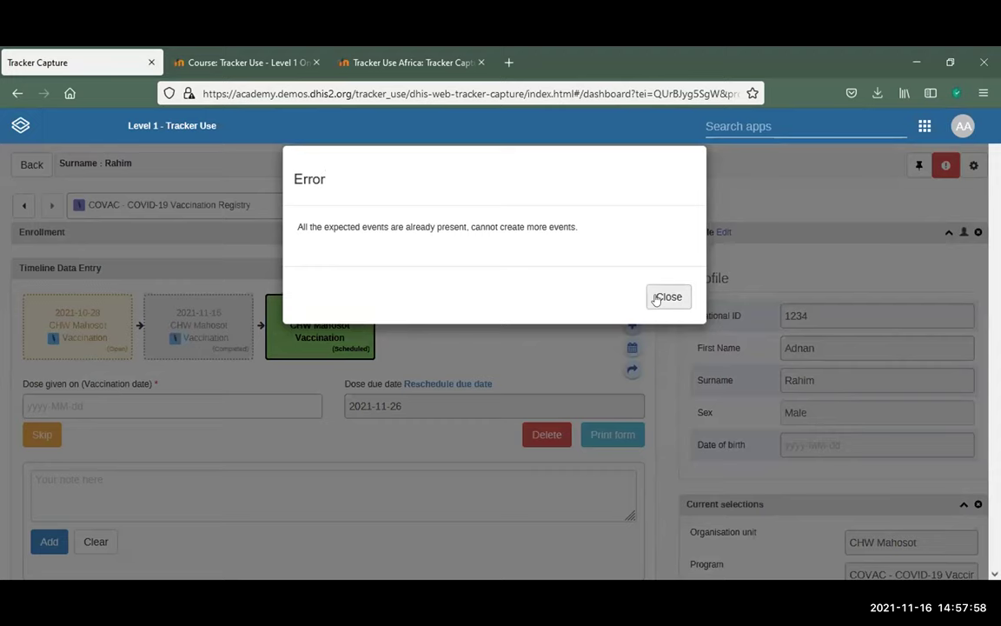
left_click(668, 297)
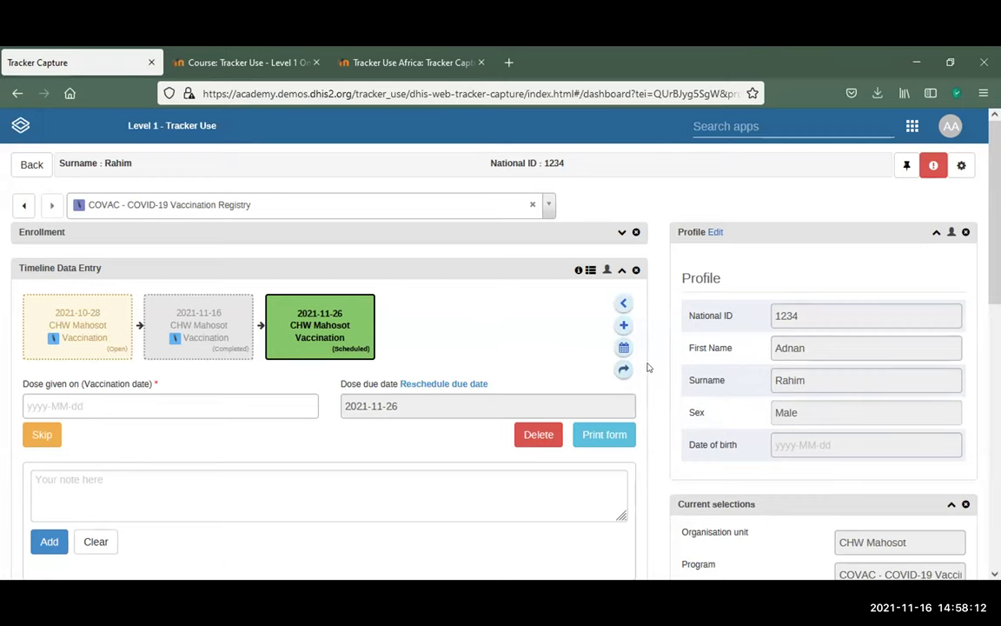
scroll(647, 366, "down", 3)
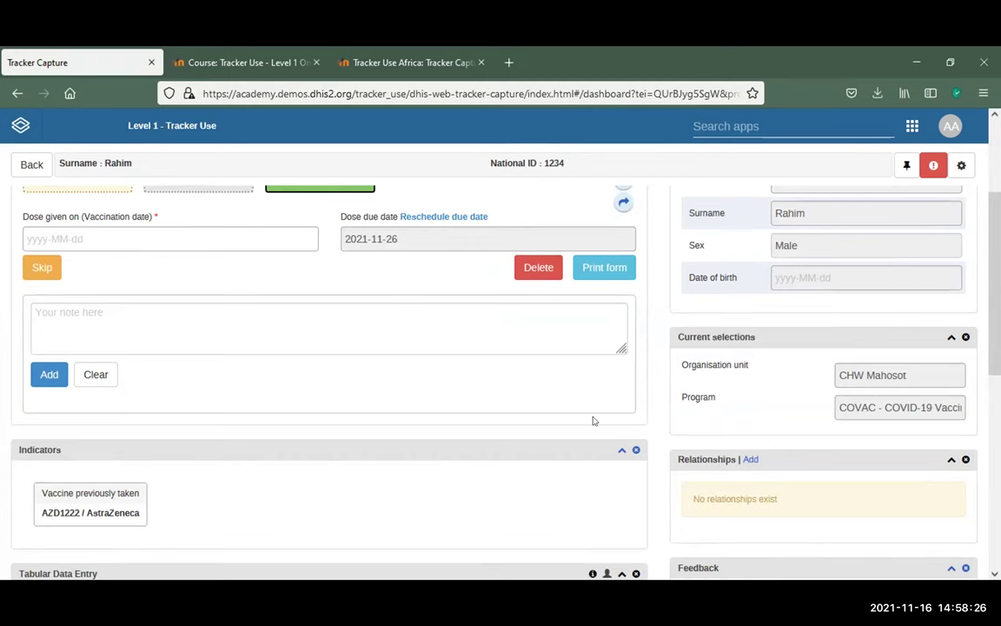
key("ctrl+Tab")
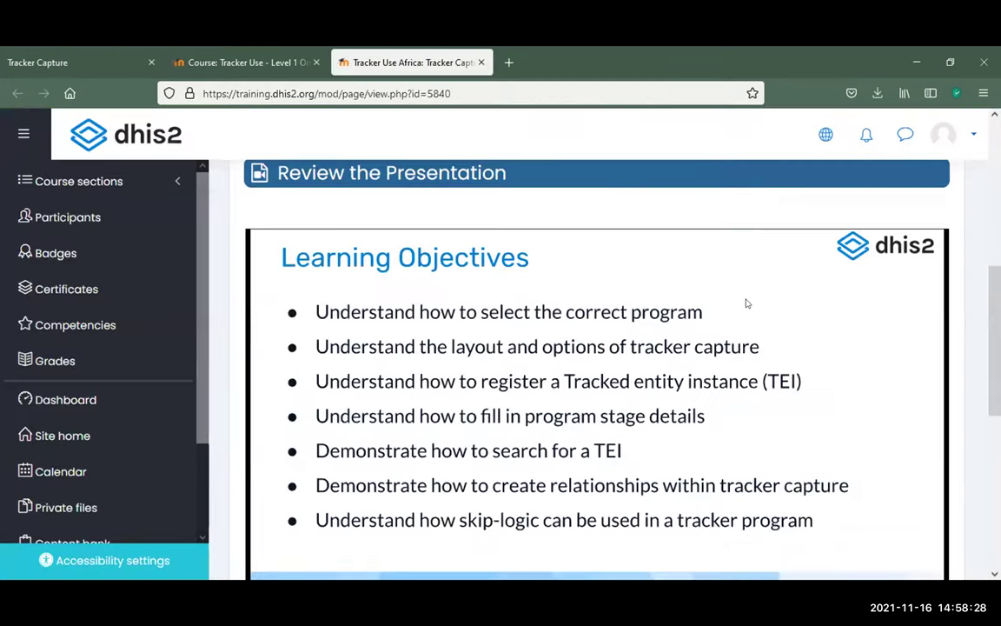
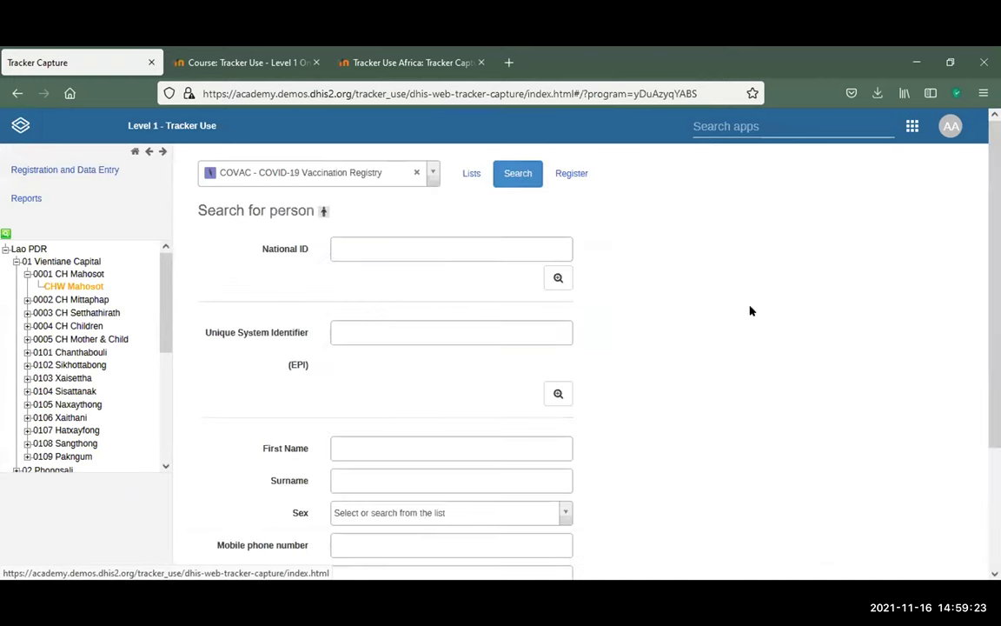
Search persons by a first name, then dismiss the 'No person found' message to return to the form
scroll(739, 311, "down", 3)
scroll(391, 269, "up", 3)
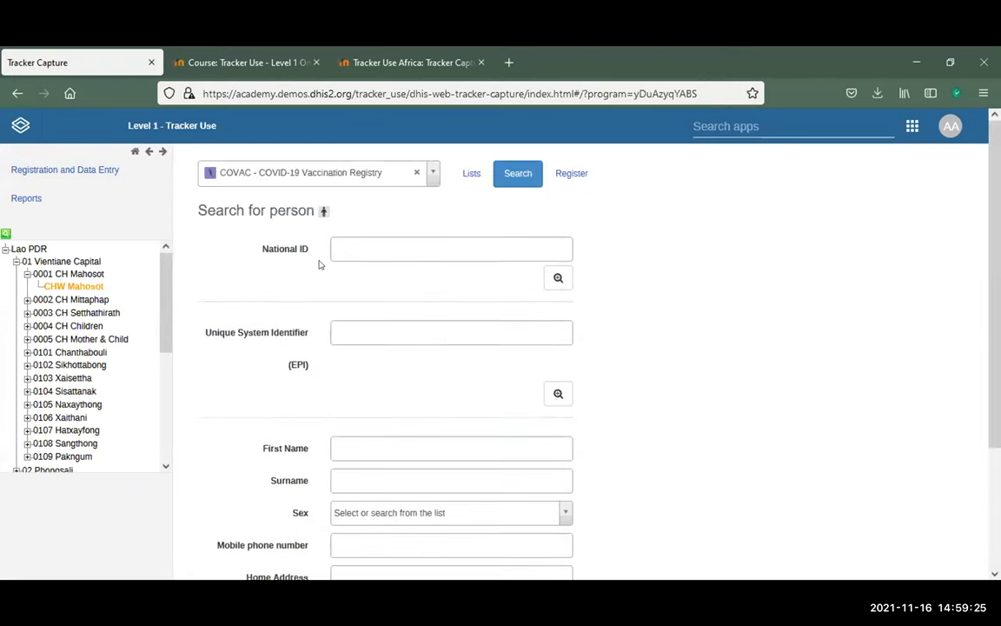
scroll(319, 264, "down", 3)
left_click(382, 285)
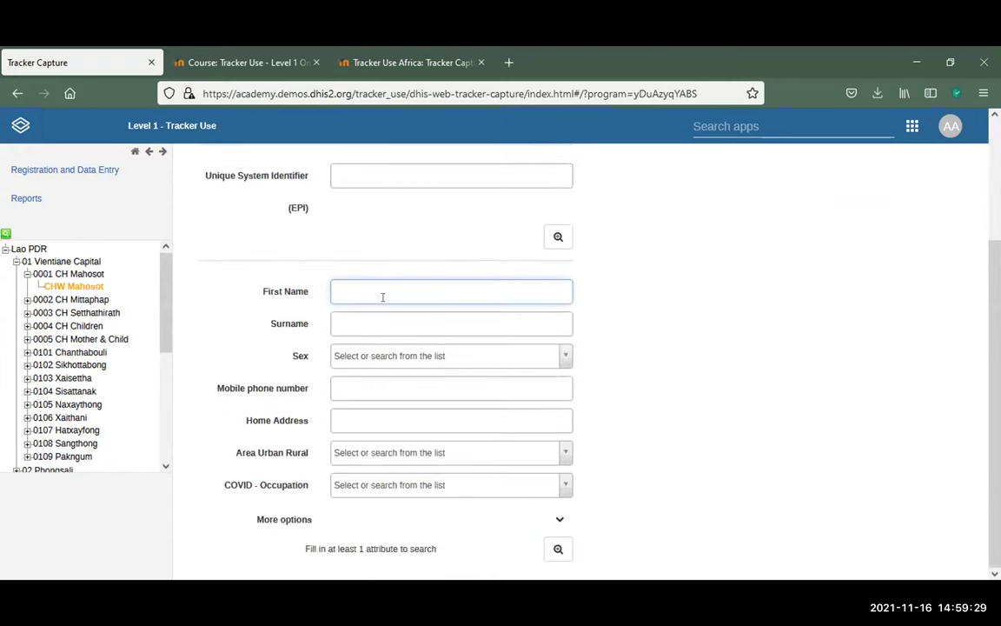
type("alia")
type("n")
left_click(558, 549)
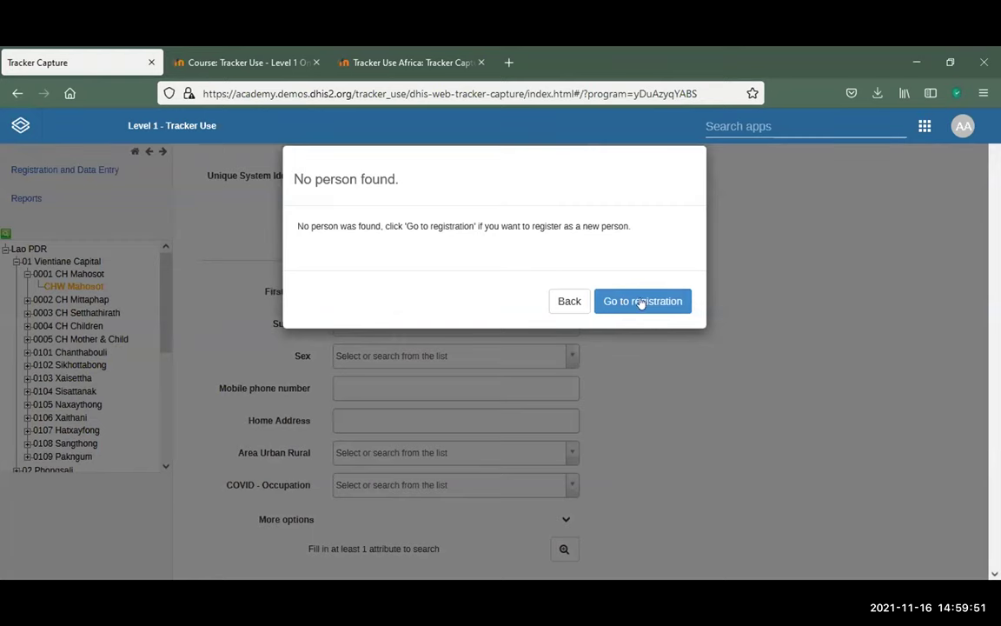
left_click(572, 300)
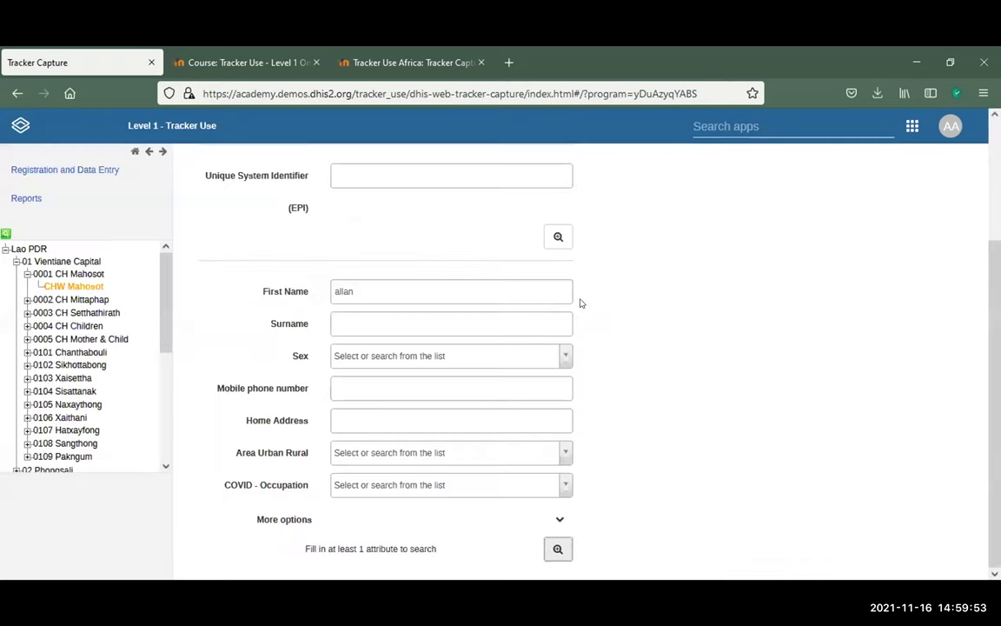
Replace the first name with a different one and run the person search again
scroll(684, 295, "up", 3)
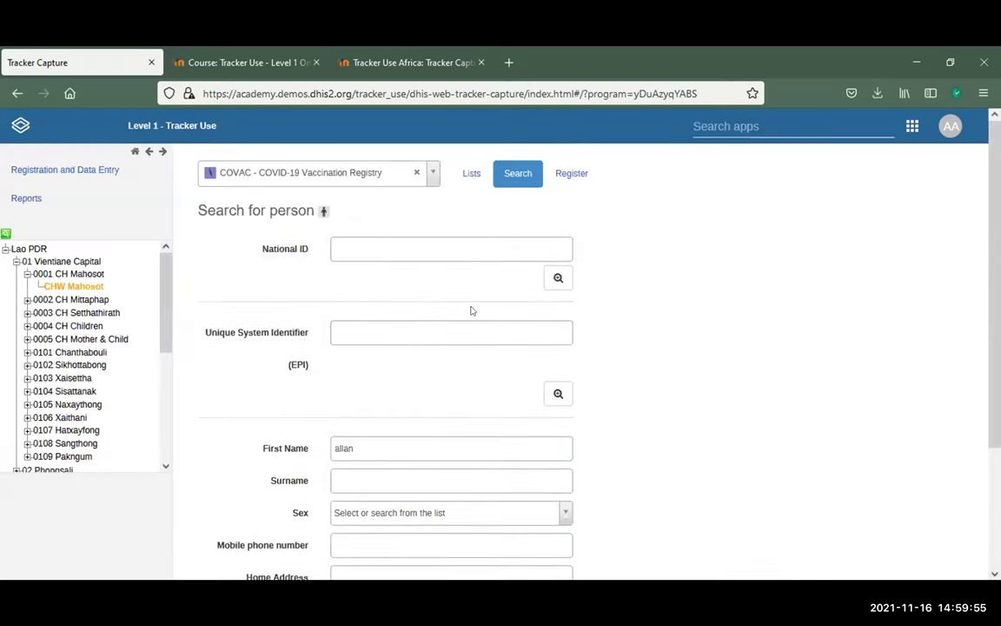
scroll(405, 361, "down", 3)
double_click(398, 293)
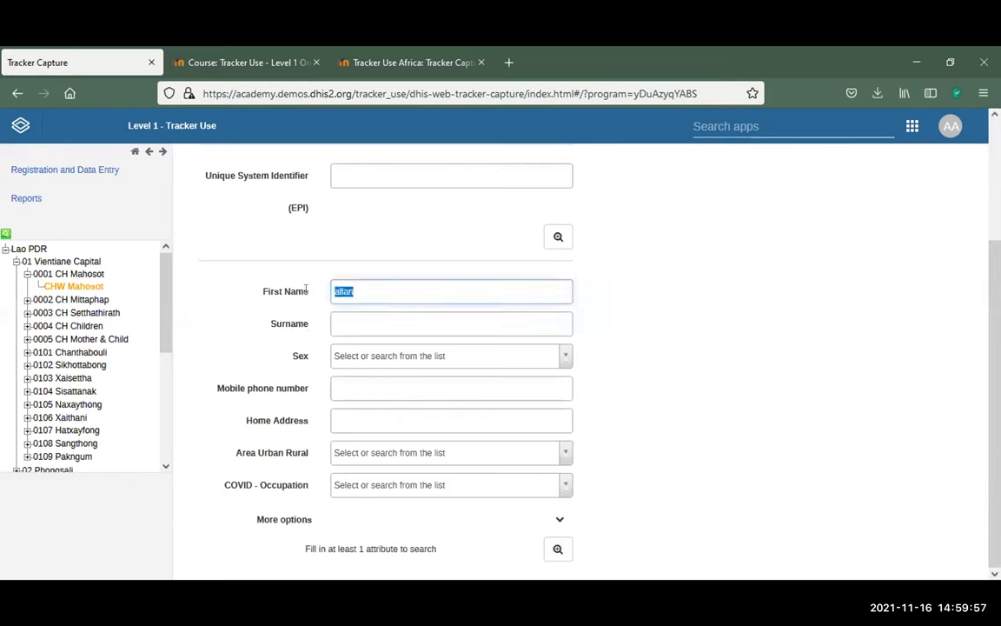
type("sharon")
left_click(559, 549)
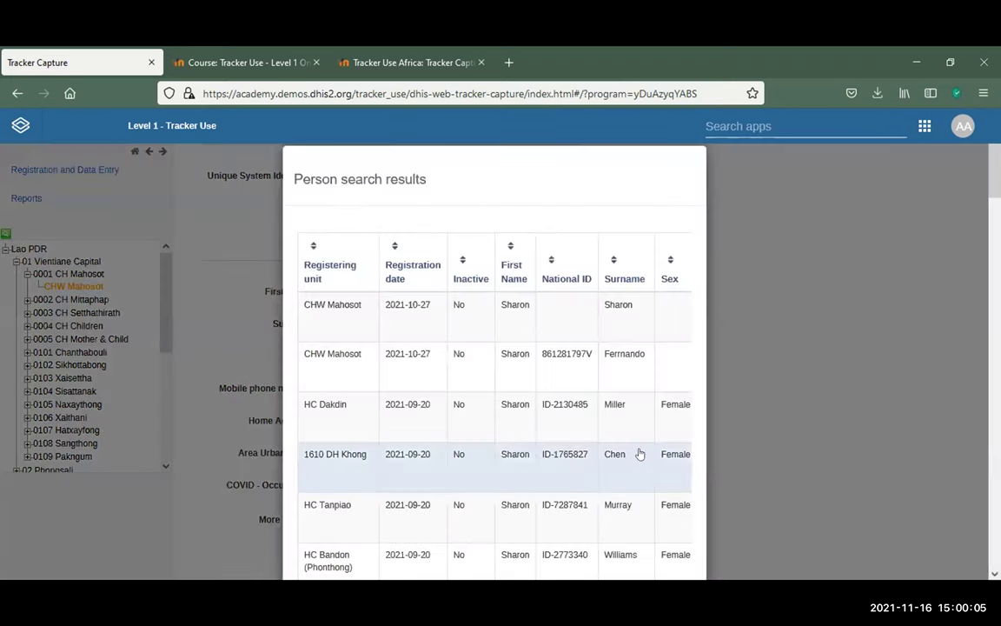
Browse the Person search results and open the matching person's dashboard
scroll(640, 454, "down", 6)
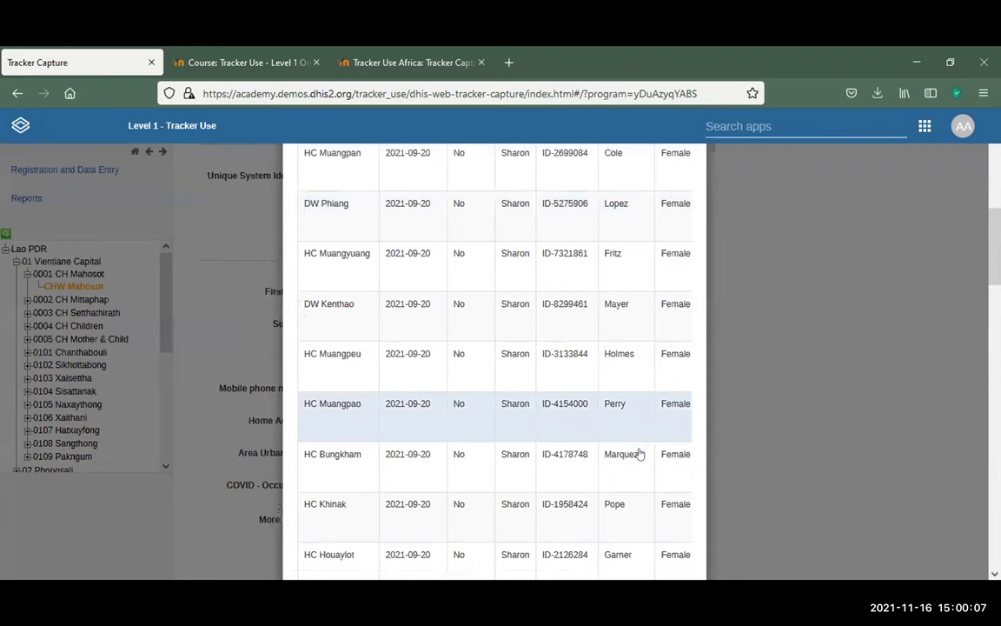
scroll(640, 453, "down", 2)
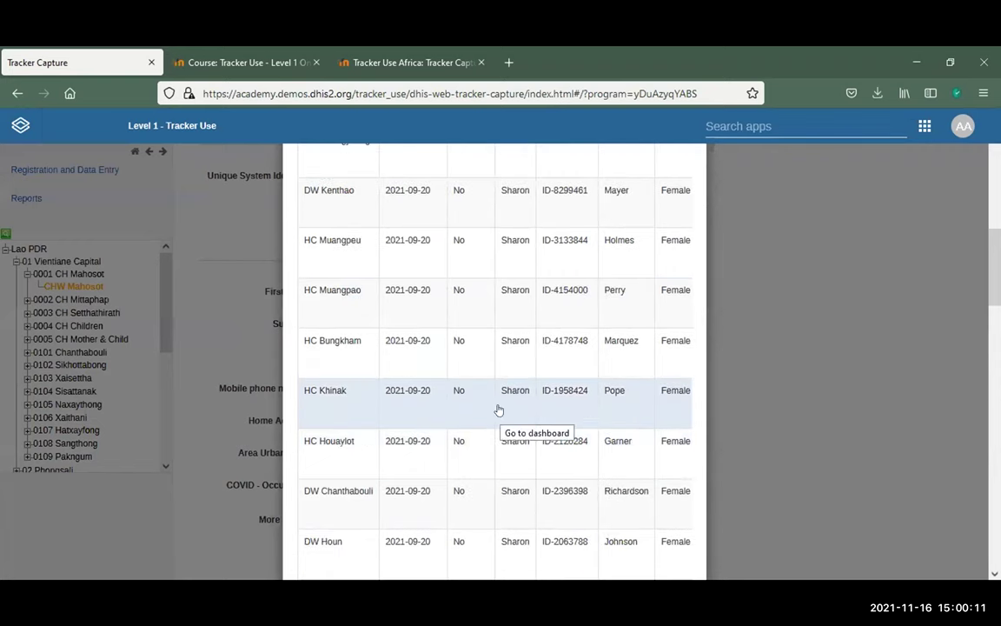
scroll(499, 409, "up", 4)
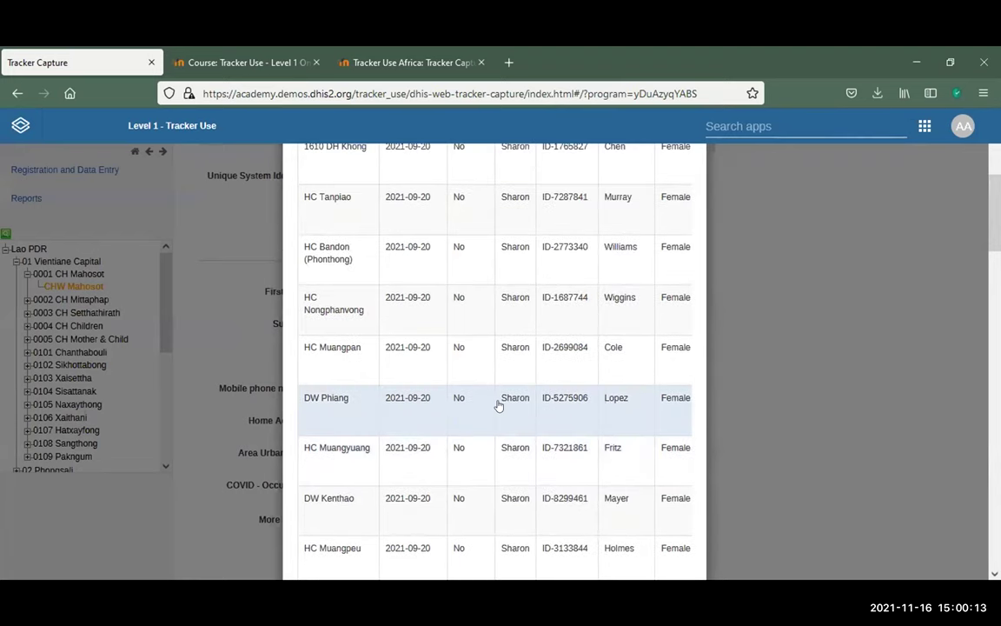
scroll(499, 406, "up", 5)
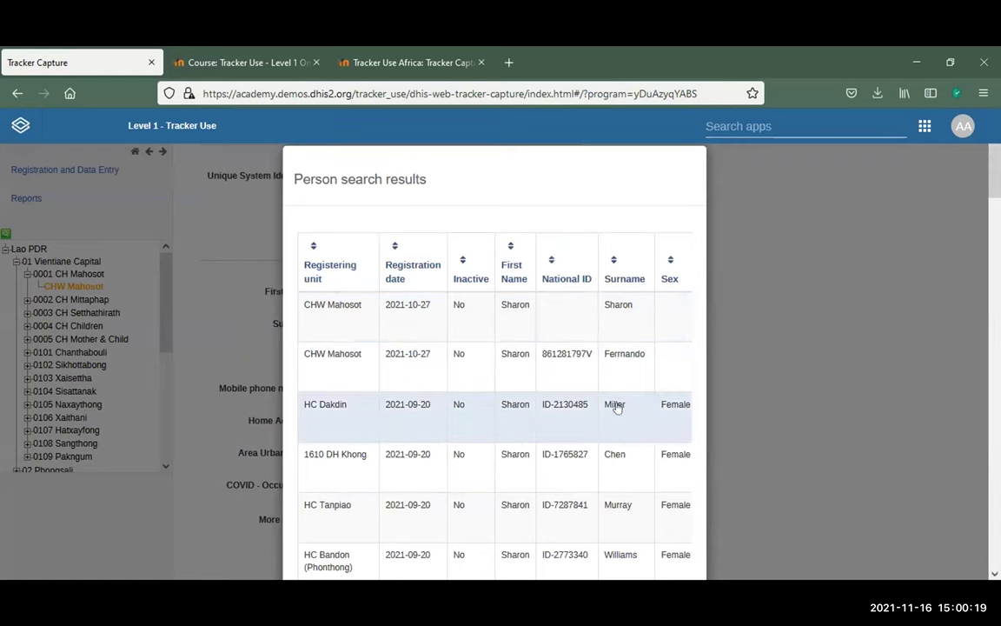
left_click(620, 356)
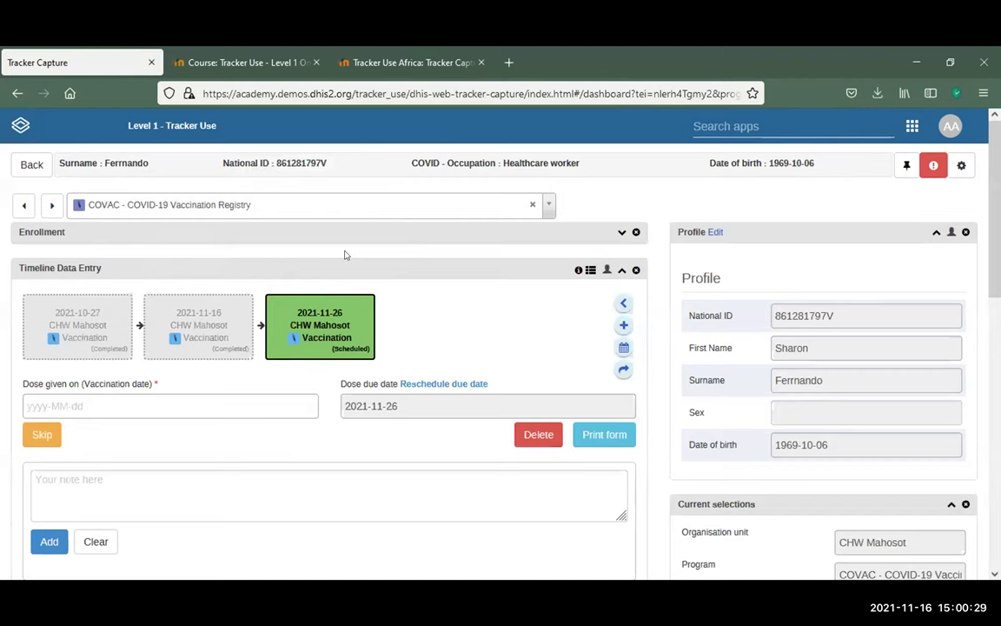
Pin the profile panel and review the indicators: age 52, AZD1222 / AstraZeneca, health worker
mouse_move(327, 340)
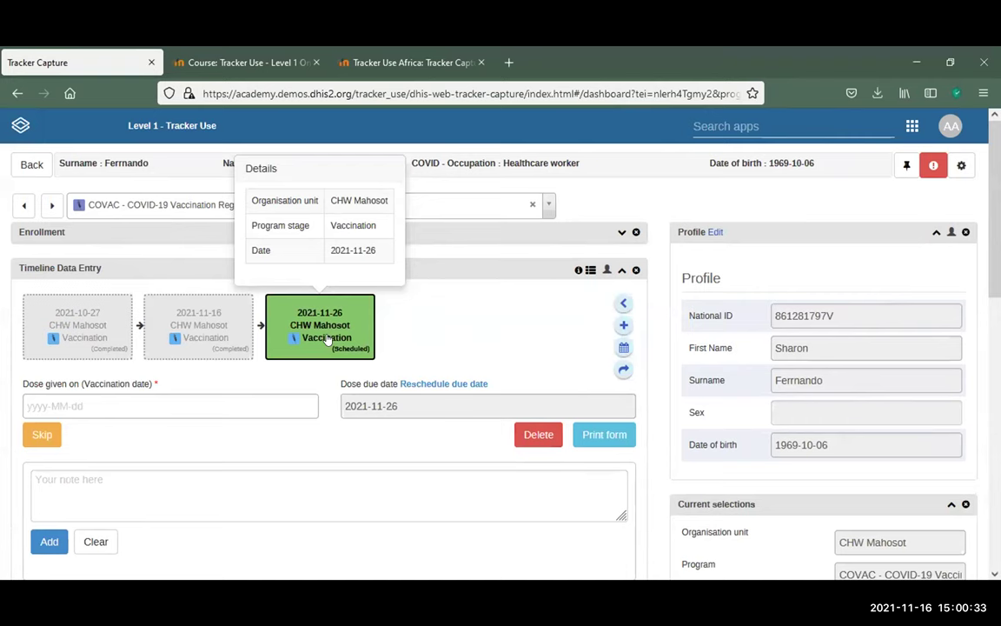
scroll(472, 315, "down", 3)
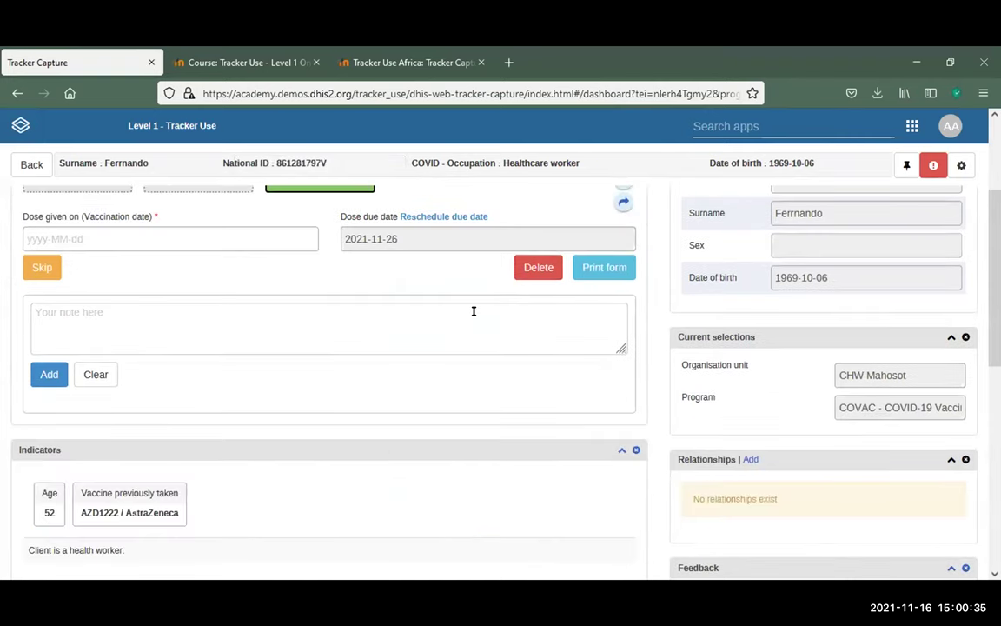
scroll(474, 312, "down", 5)
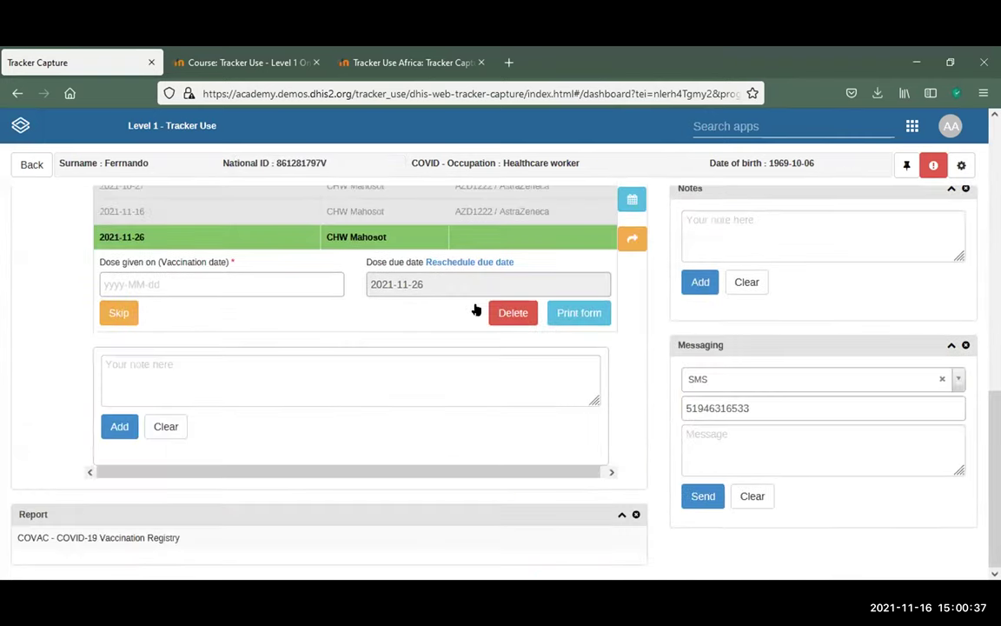
scroll(708, 321, "up", 10)
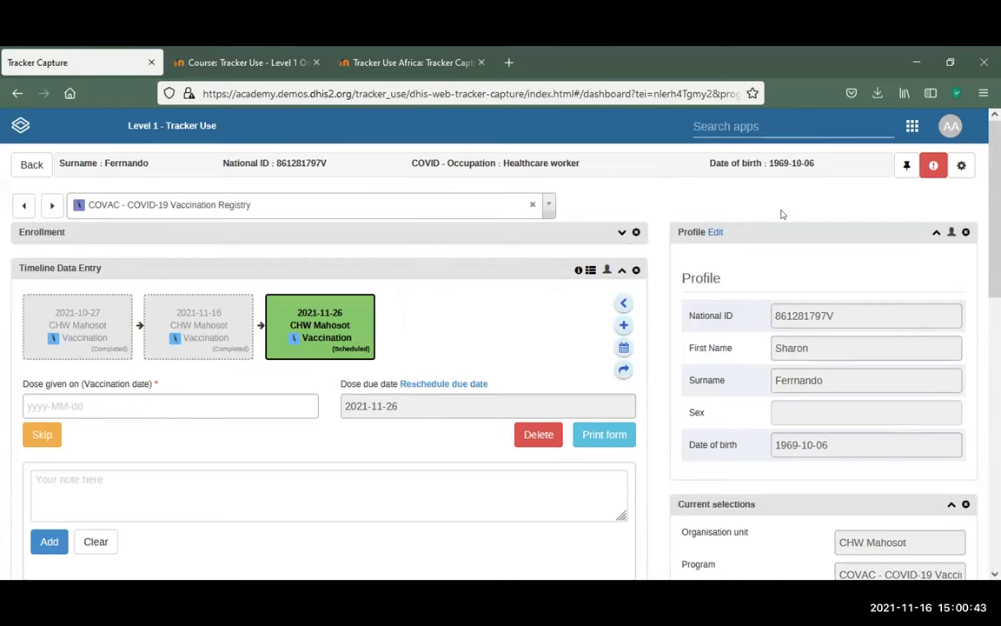
left_click(909, 172)
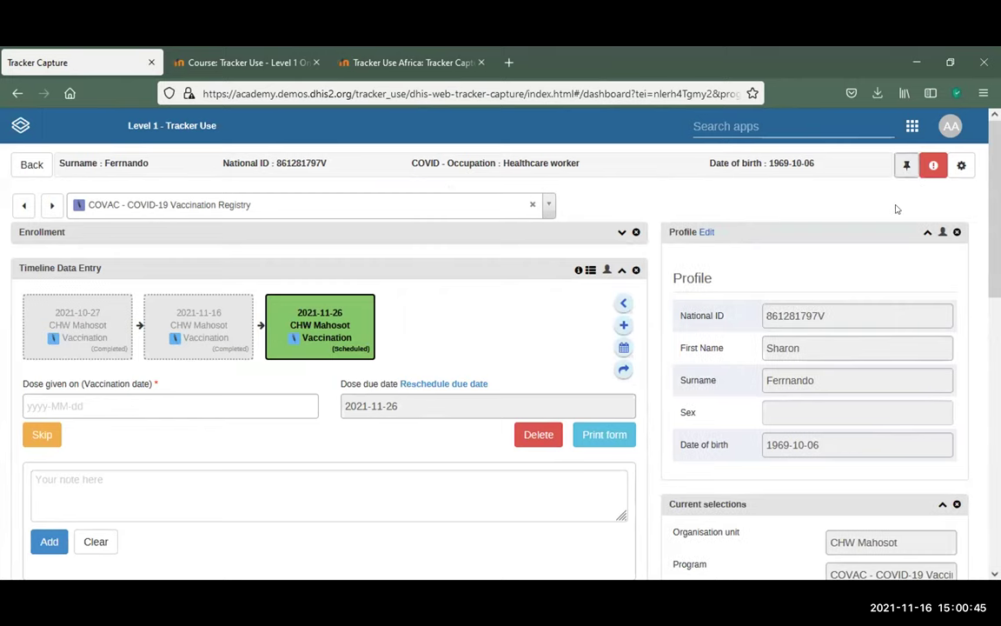
scroll(896, 208, "down", 10)
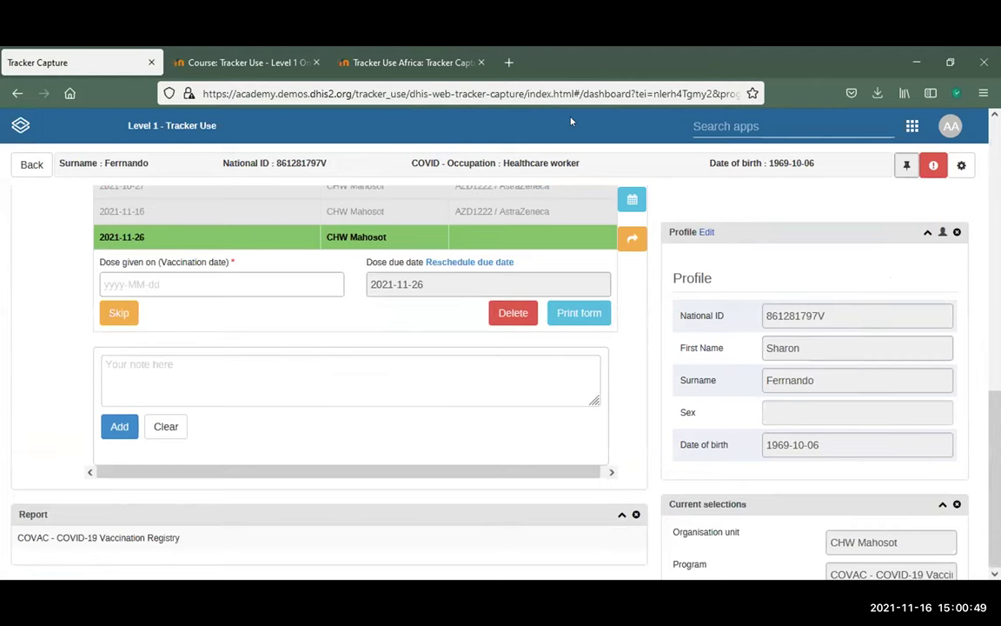
scroll(442, 325, "up", 3)
scroll(442, 325, "up", 2)
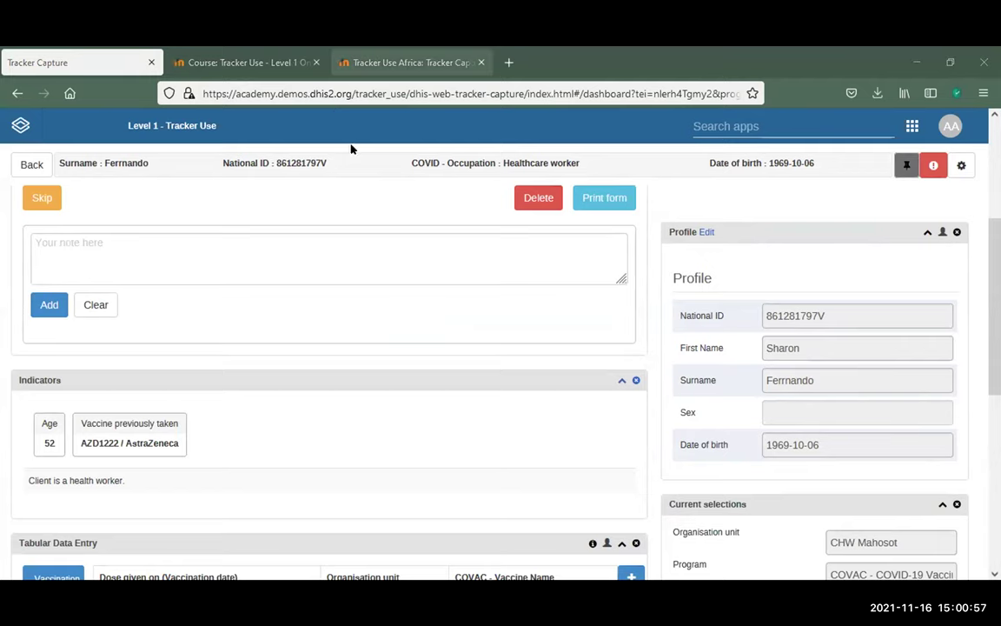
Glance at the Tracker Use Africa training slides, then return to the Tracker Capture dashboard
key("ctrl+shift+Tab")
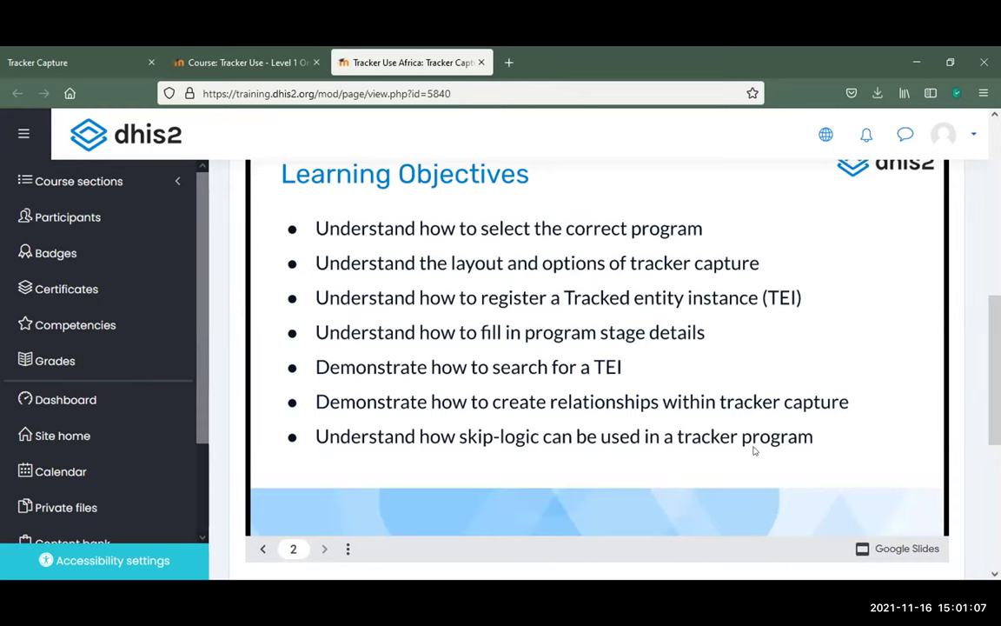
left_click(121, 57)
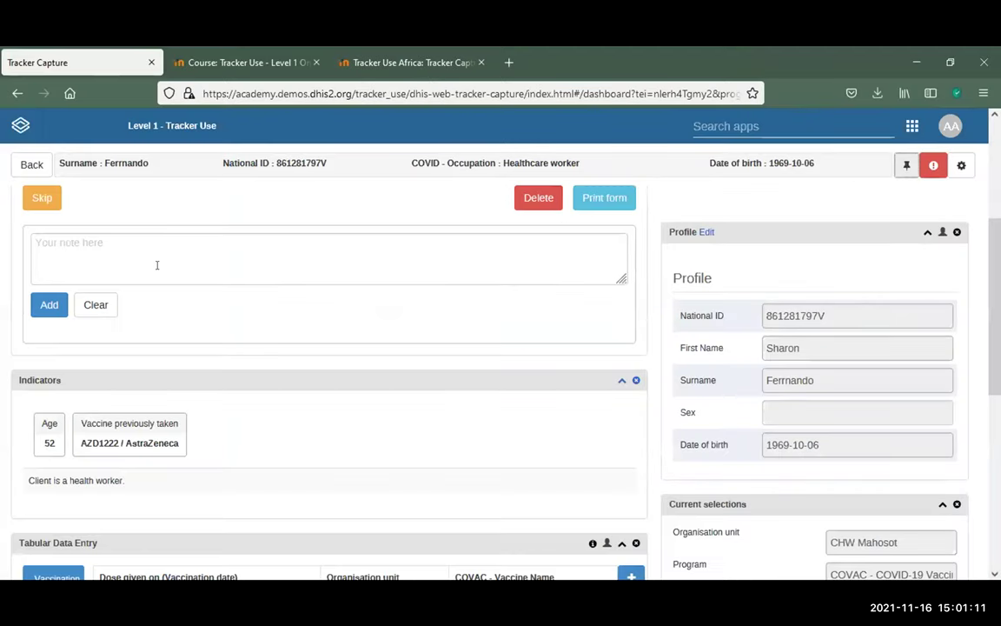
Switch the dashboard to COVID-19 Case-based Surveillance and start a new enrollment
scroll(154, 263, "up", 3)
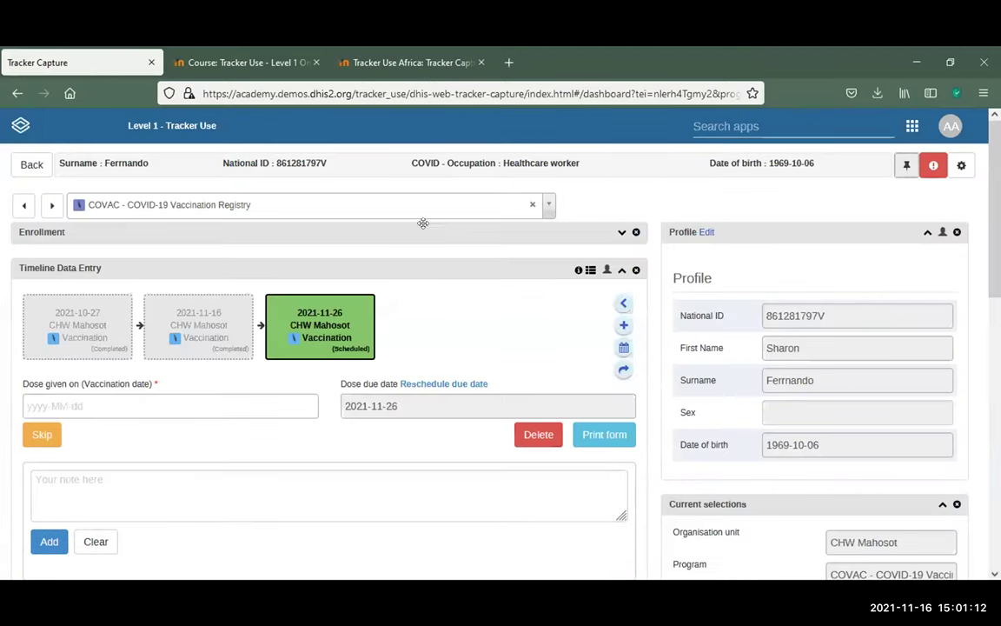
left_click(548, 204)
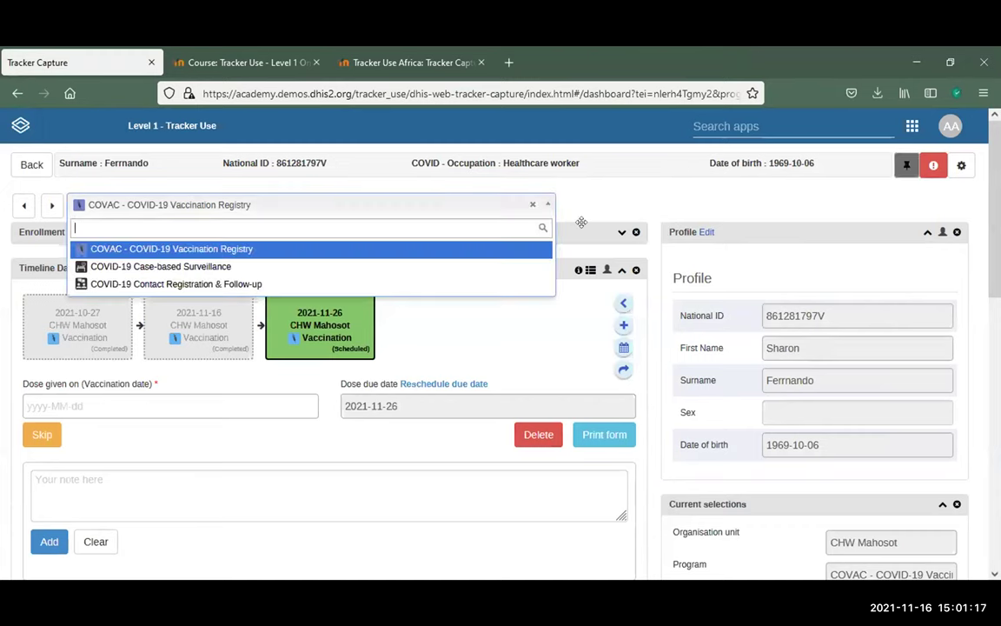
left_click(291, 267)
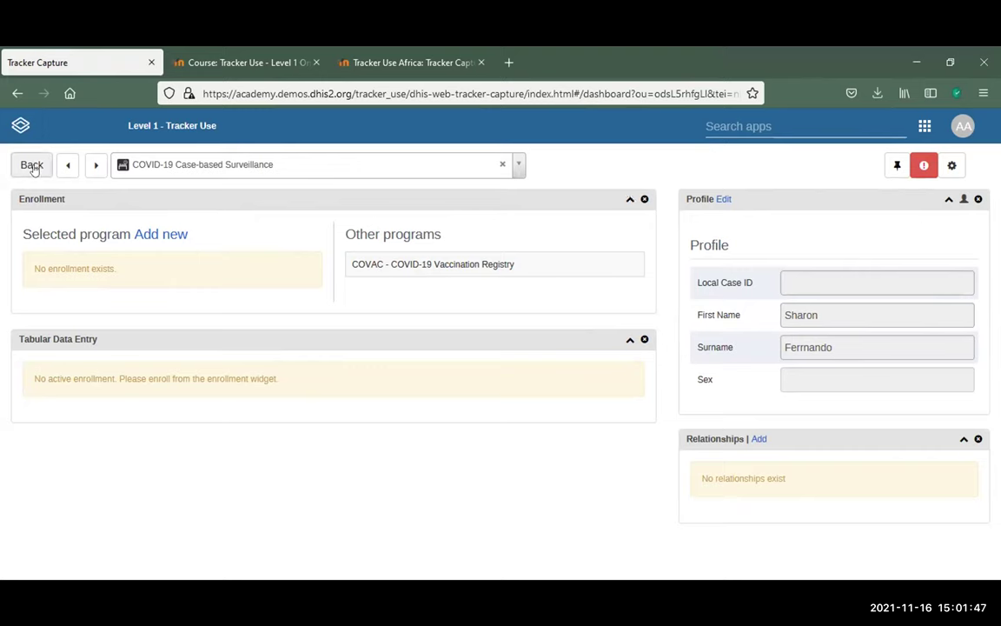
left_click(169, 240)
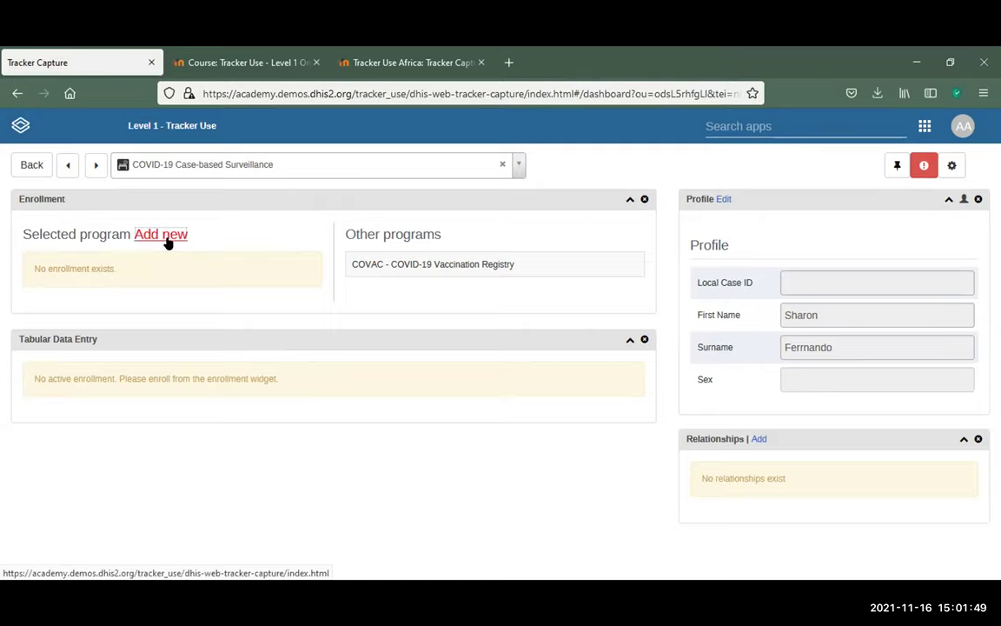
Enroll the person at CHW Mahosot with case registration date 2021-11-16
scroll(417, 236, "down", 3)
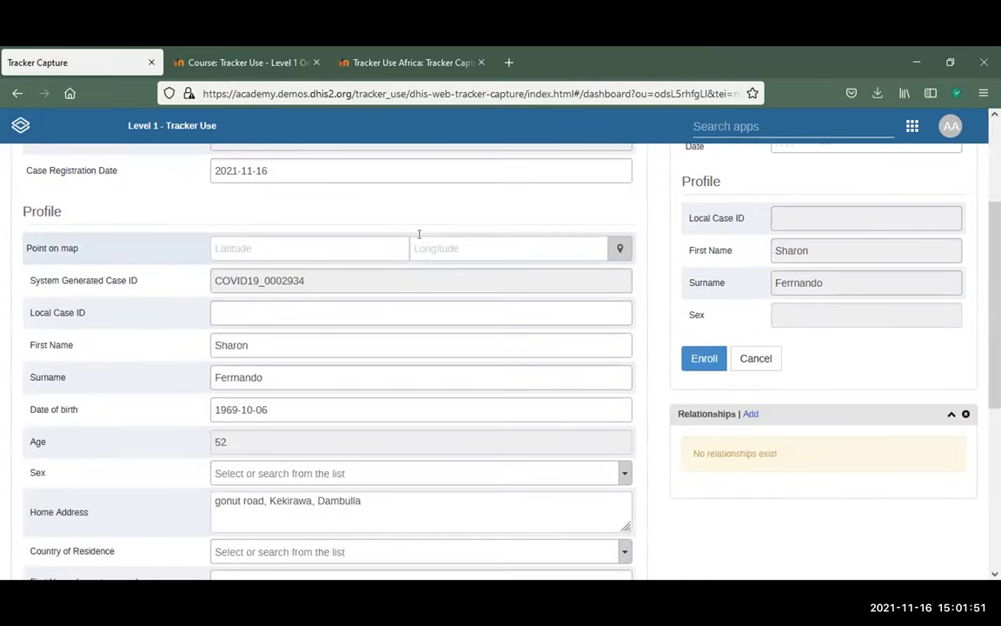
scroll(418, 233, "down", 1)
scroll(417, 237, "up", 4)
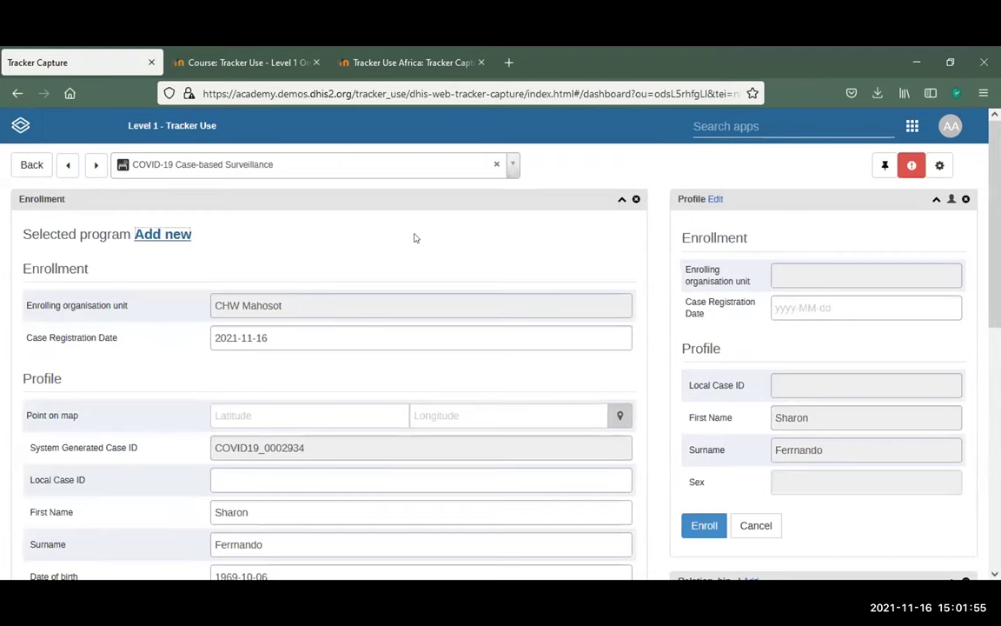
scroll(417, 233, "down", 2)
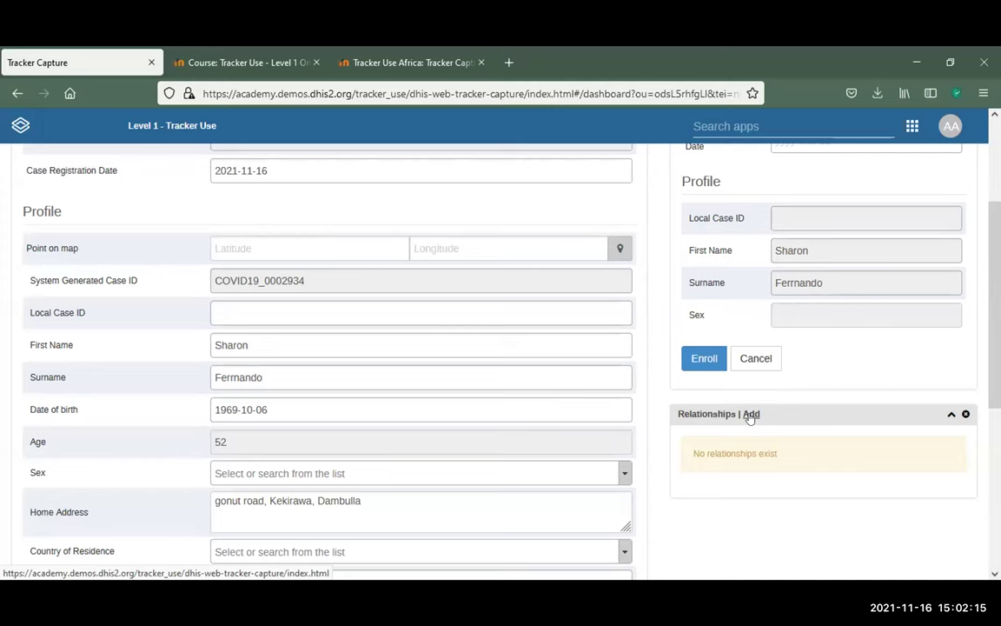
scroll(749, 416, "up", 3)
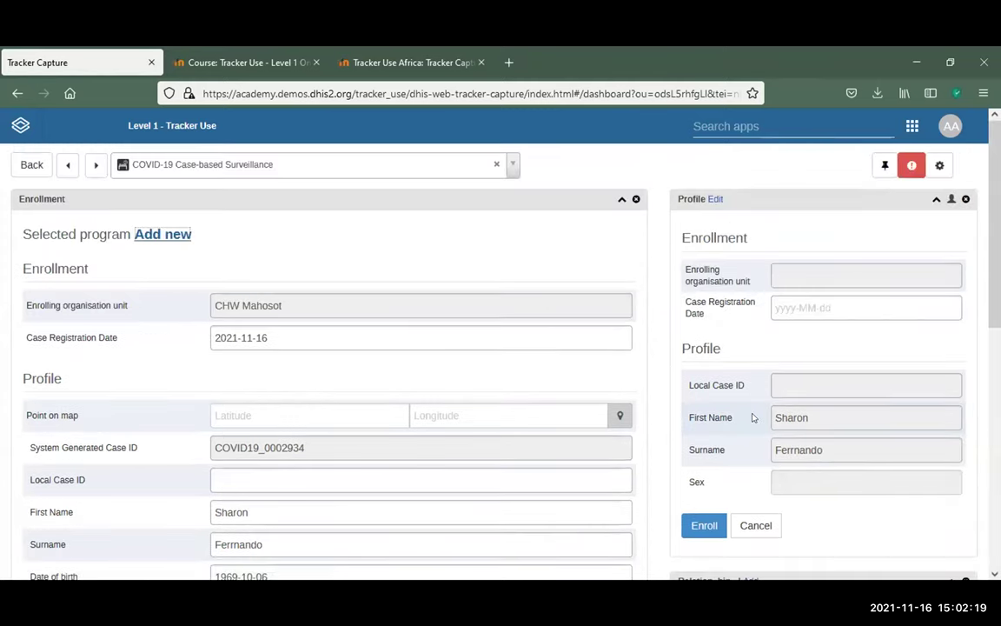
scroll(754, 417, "down", 4)
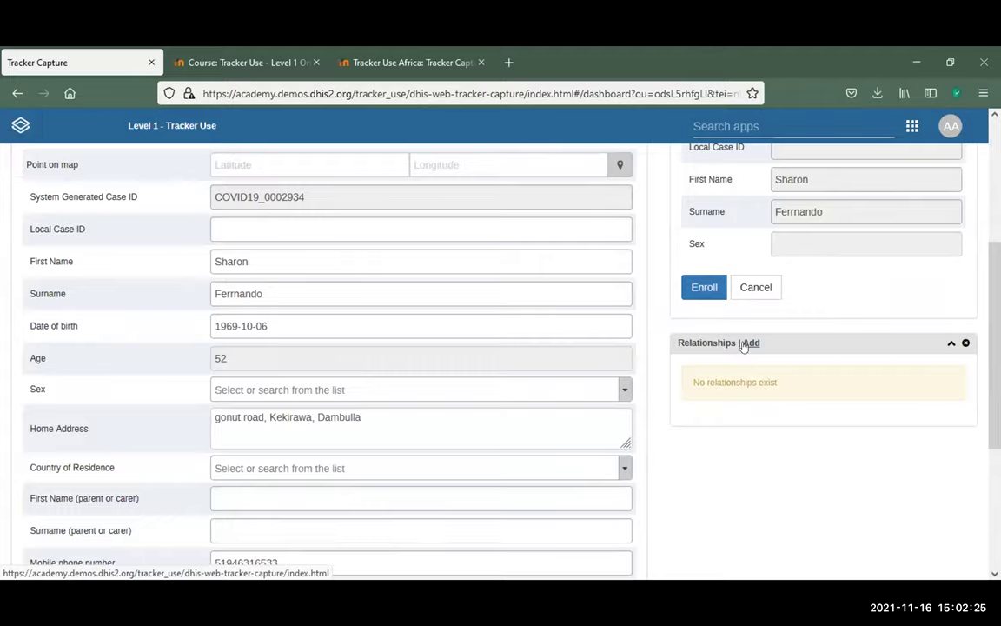
scroll(744, 346, "up", 4)
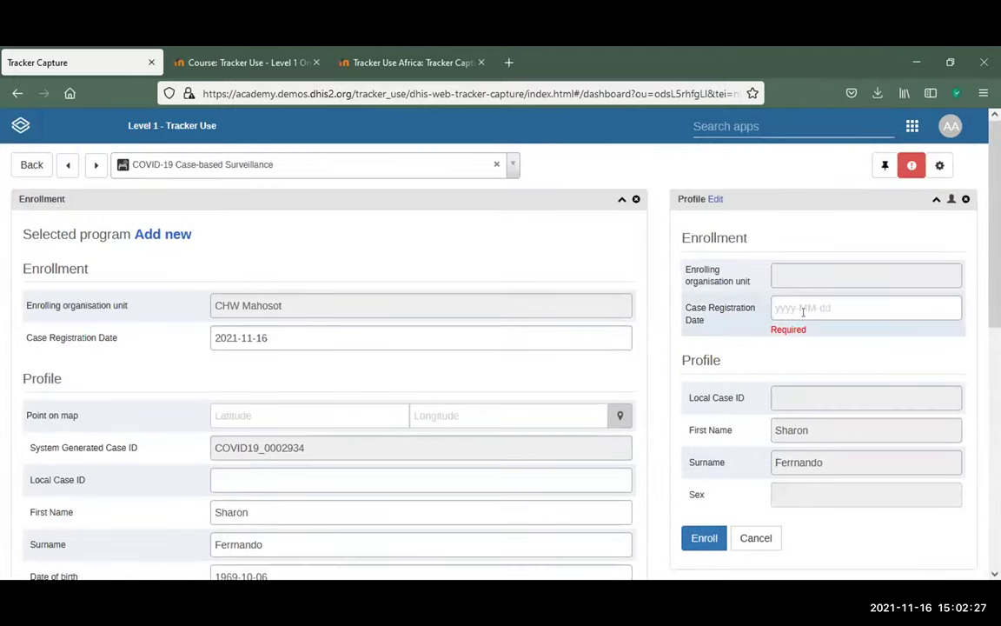
left_click(803, 311)
left_click(826, 431)
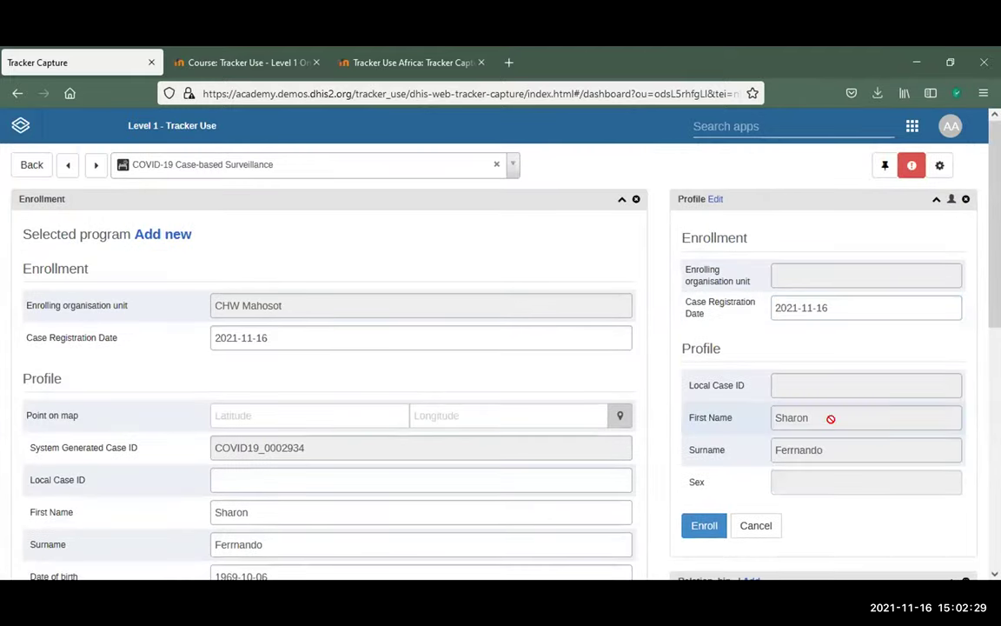
scroll(834, 400, "down", 4)
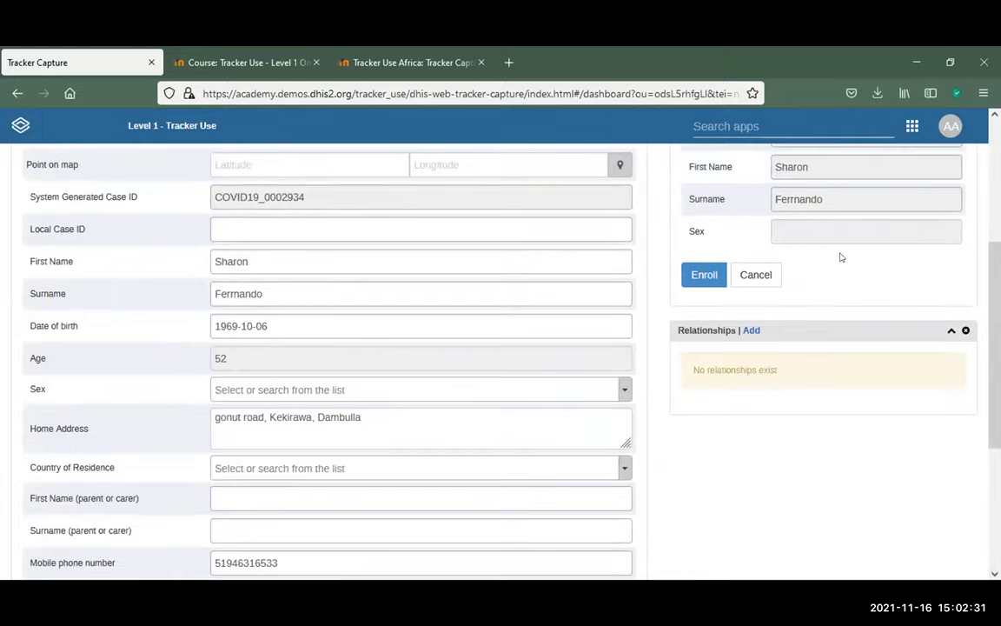
left_click(705, 280)
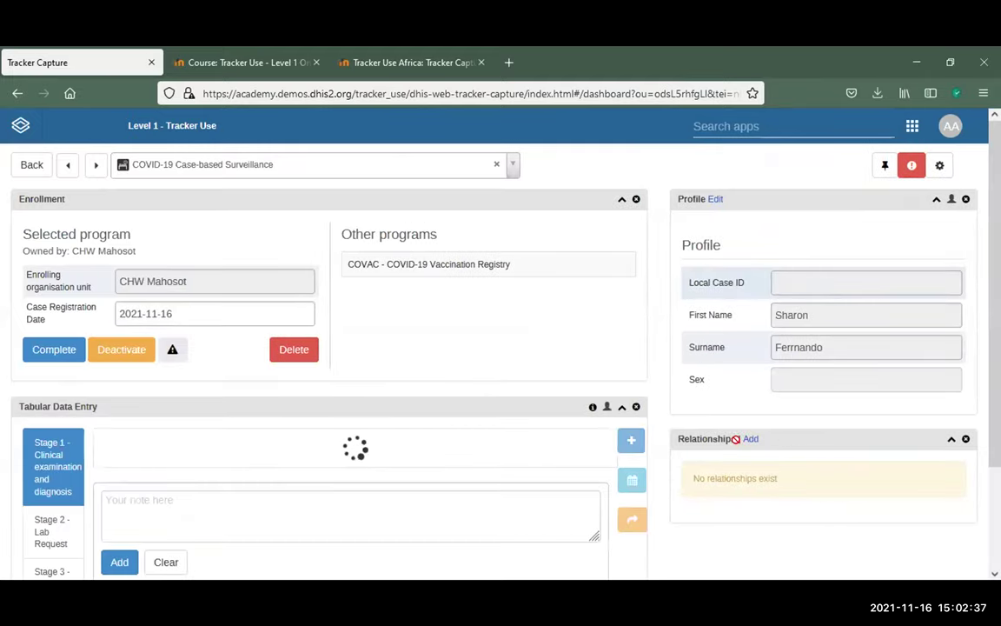
scroll(744, 439, "down", 5)
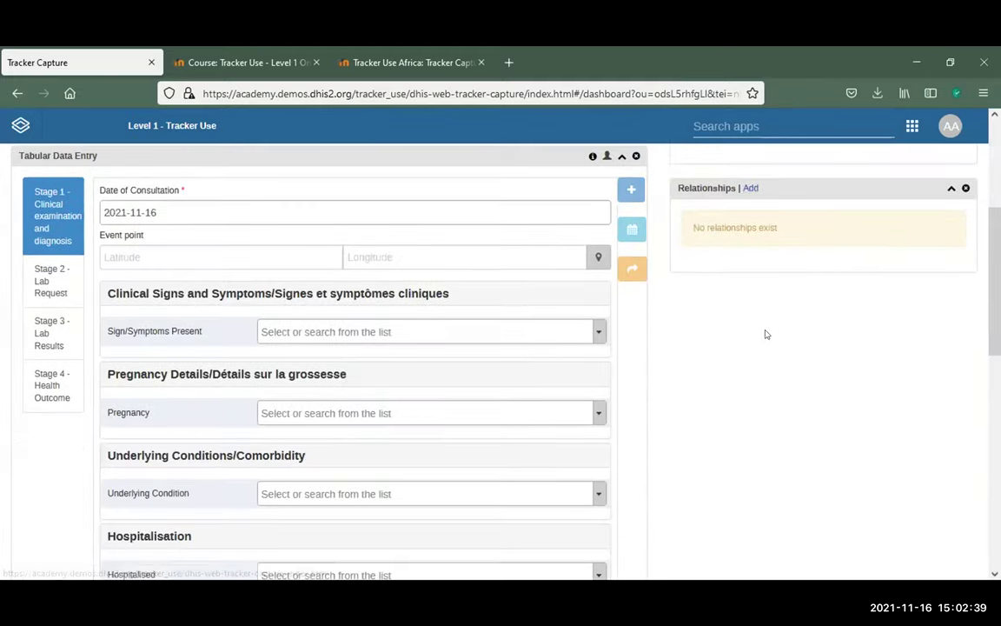
scroll(766, 334, "up", 5)
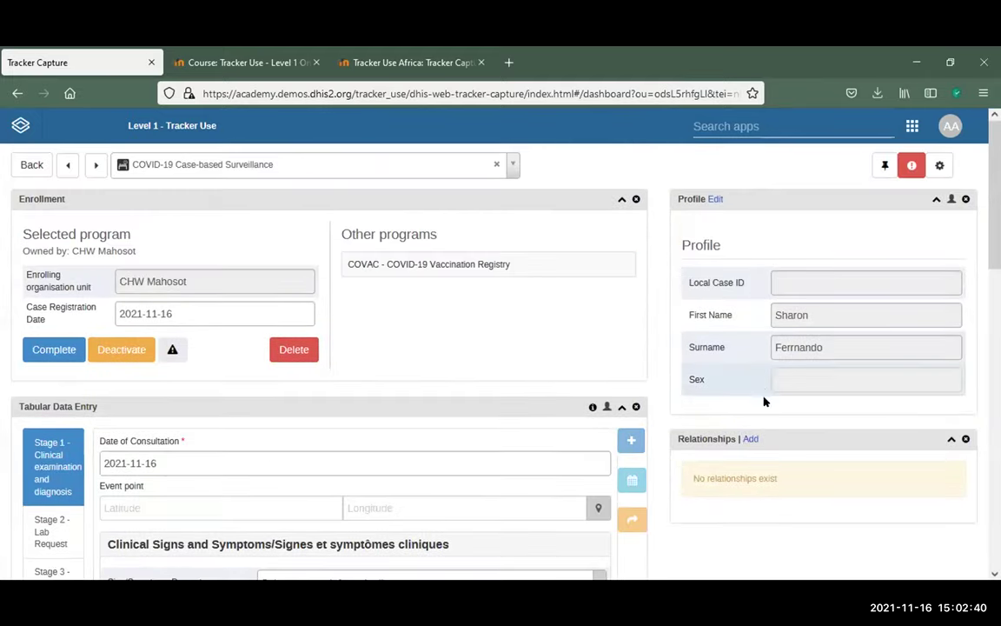
Start a 'Has Been in Contact with' relationship, searching in COVID-19 Case-based Surveillance
left_click(747, 439)
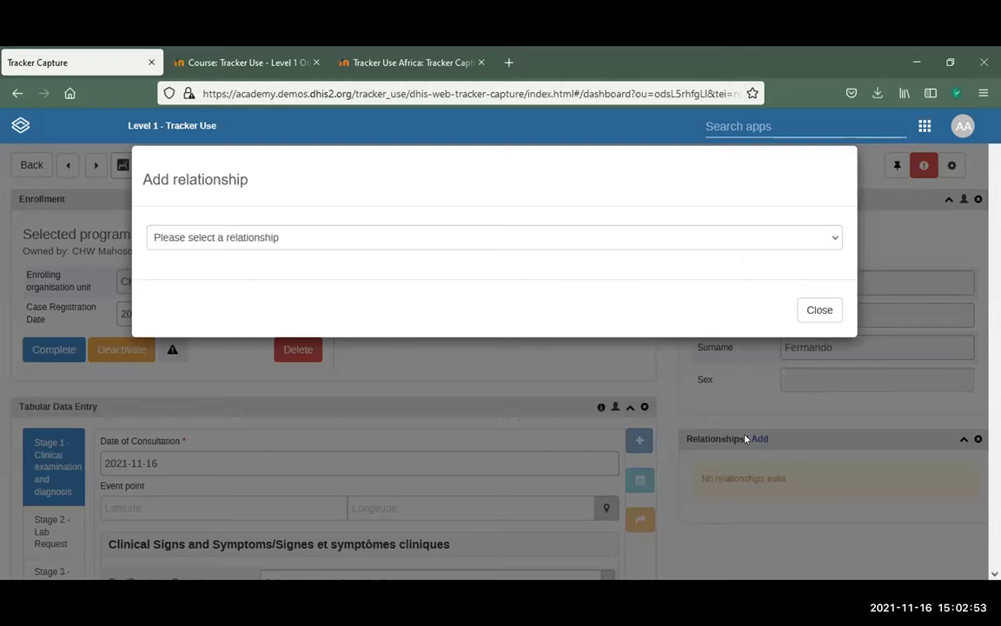
left_click(815, 231)
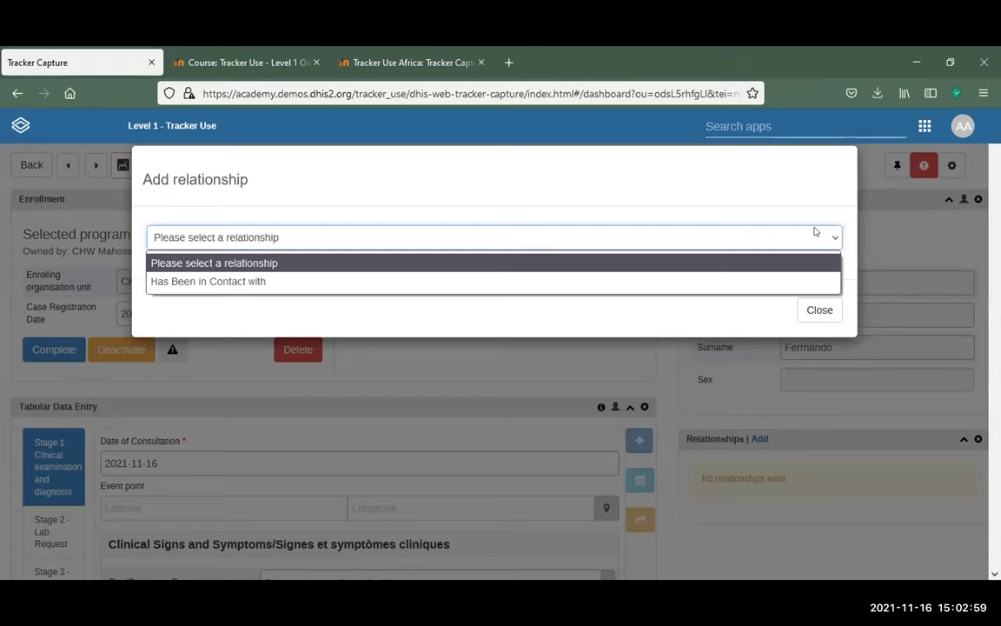
left_click(293, 286)
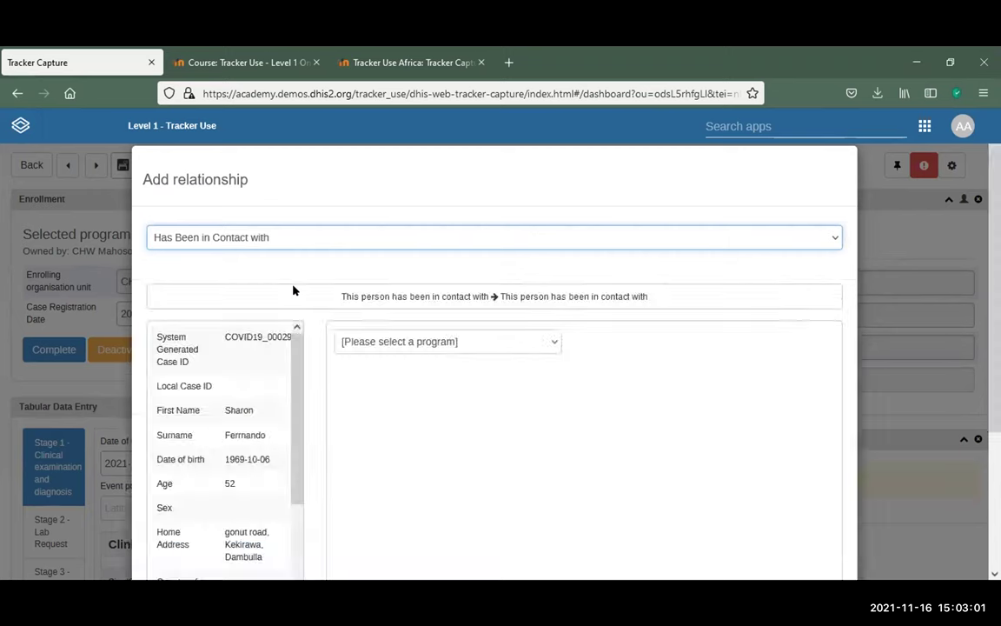
left_click(517, 339)
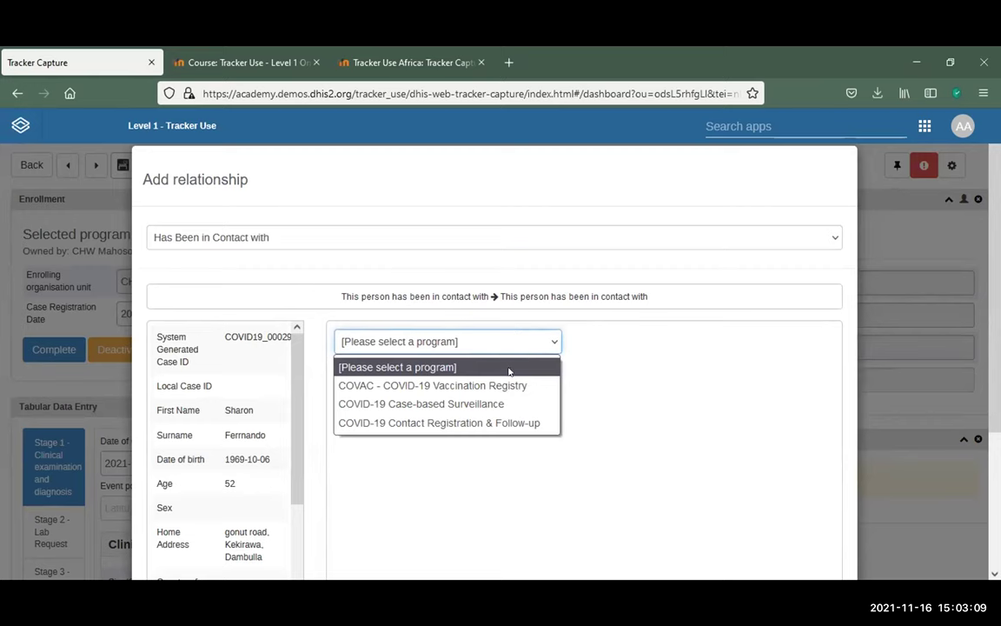
left_click(473, 404)
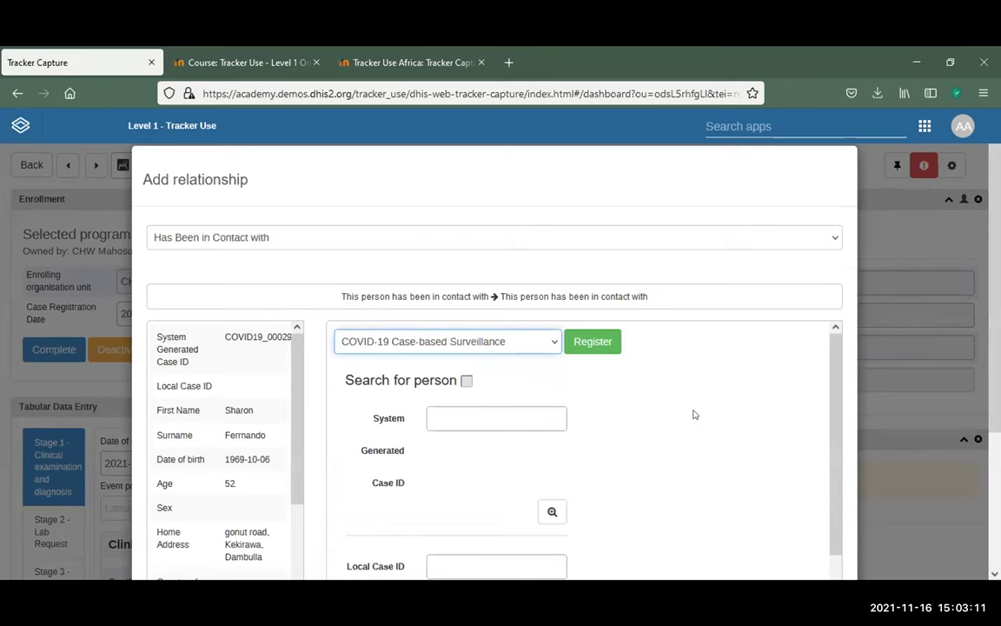
Run an empty person search, then go back to the contact's First Name field
scroll(750, 404, "down", 1)
scroll(751, 404, "down", 2)
scroll(746, 396, "up", 3)
scroll(672, 462, "down", 2)
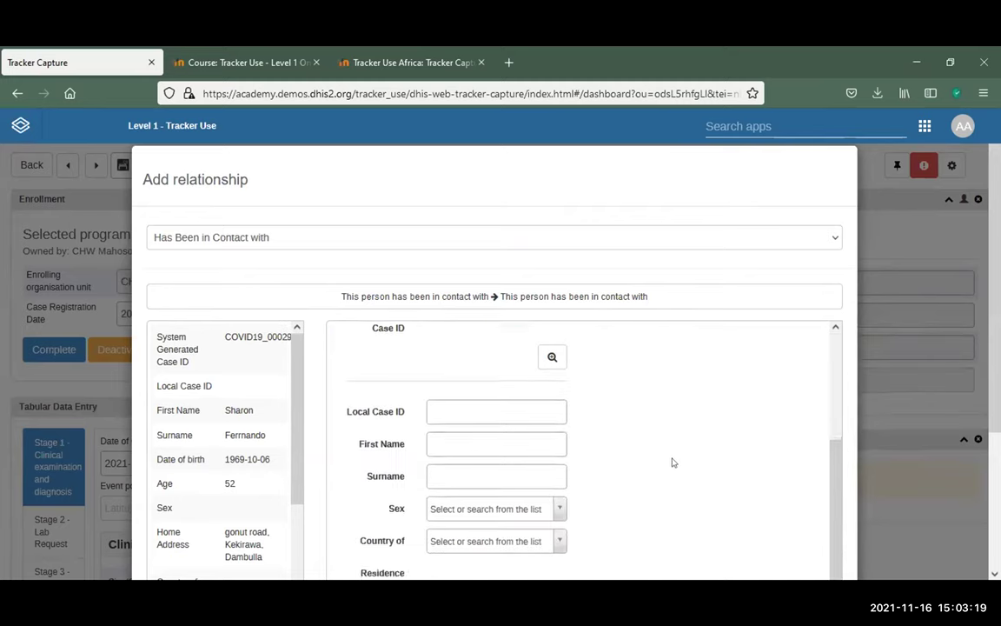
scroll(755, 526, "down", 4)
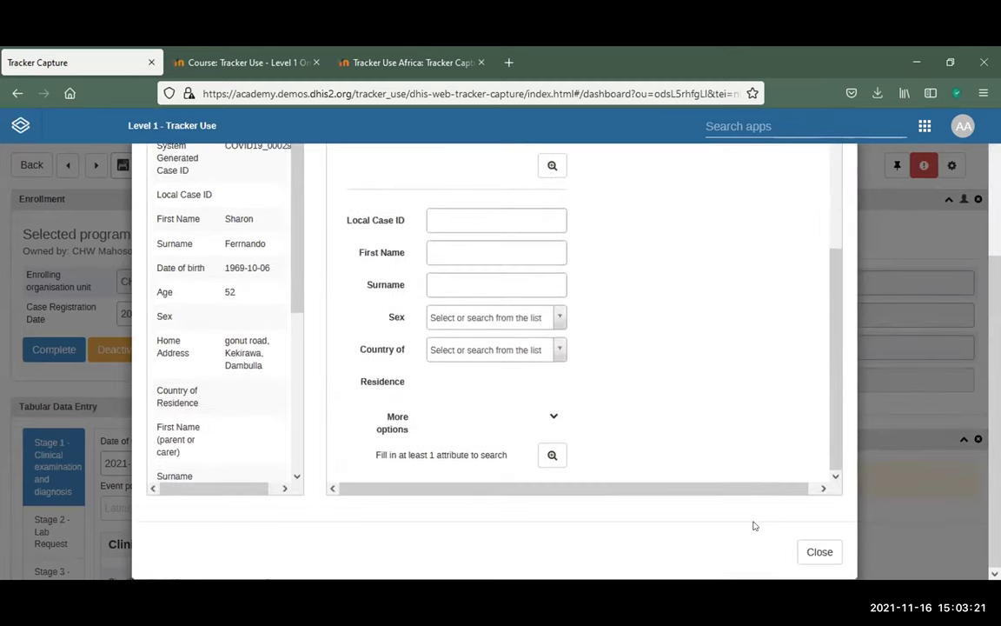
left_click(551, 454)
scroll(574, 431, "up", 3)
scroll(498, 354, "up", 1)
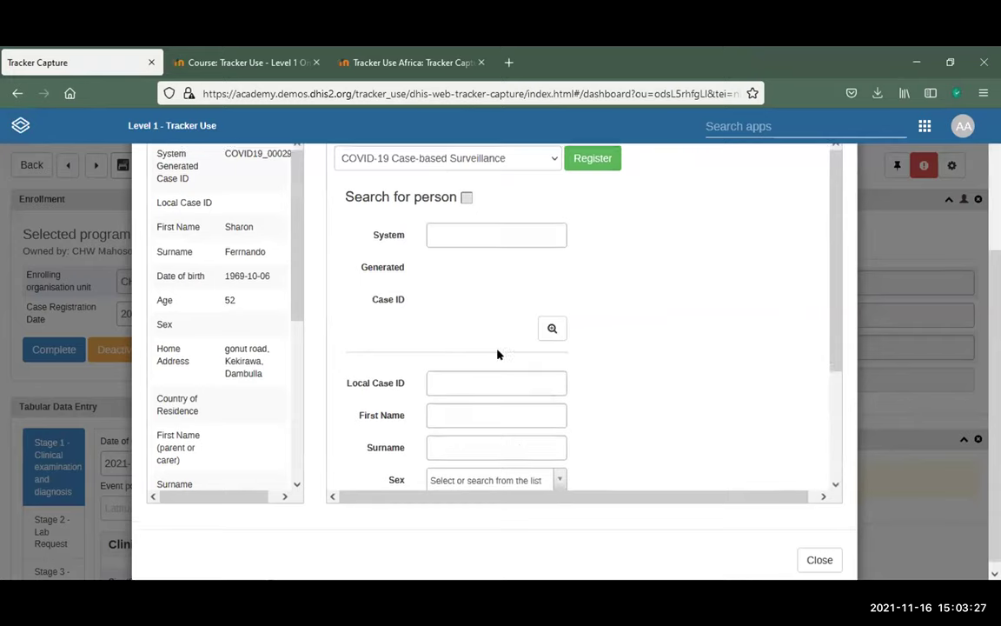
scroll(474, 382, "down", 1)
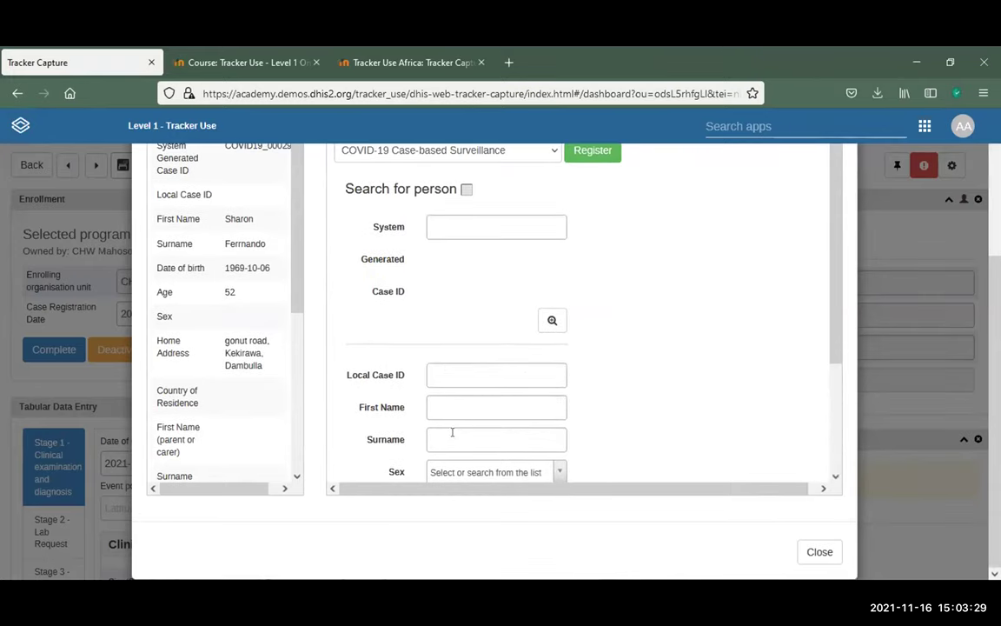
left_click(474, 407)
Search for the contact by first name, pick the first match and save the relationship
type("jane")
scroll(611, 432, "down", 3)
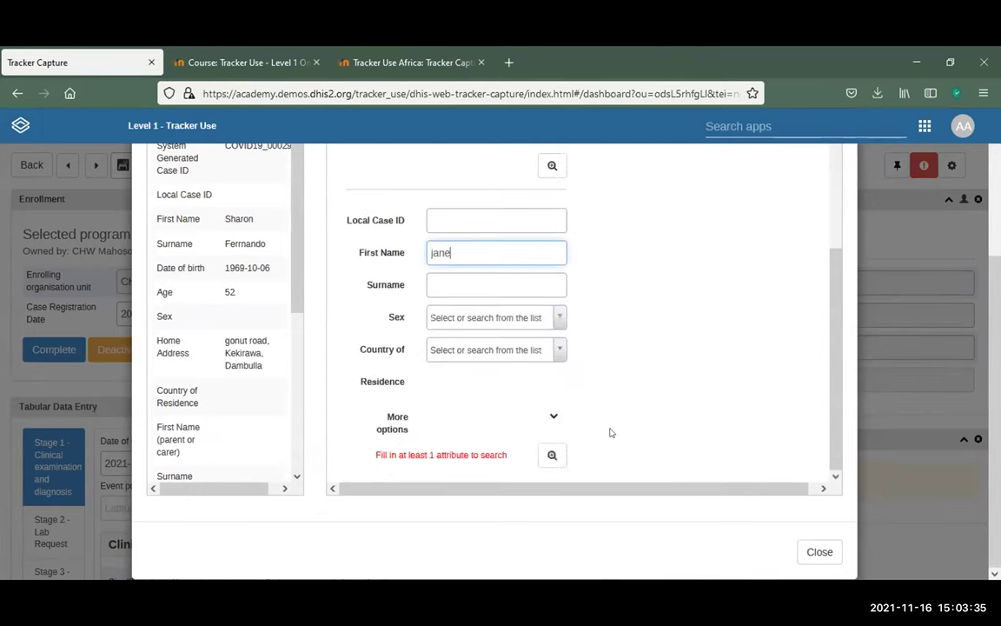
left_click(554, 456)
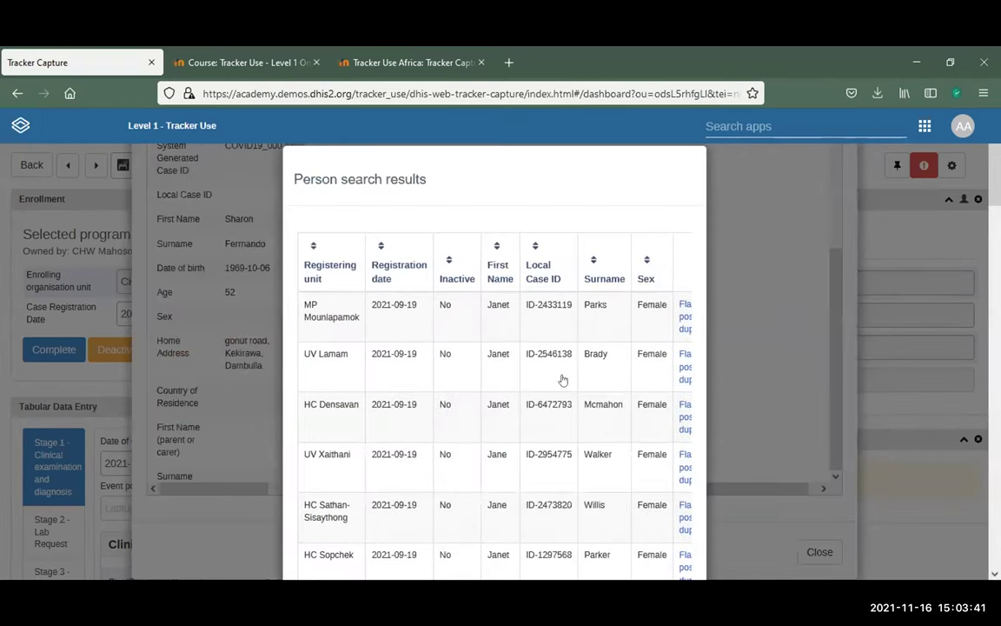
left_click(499, 304)
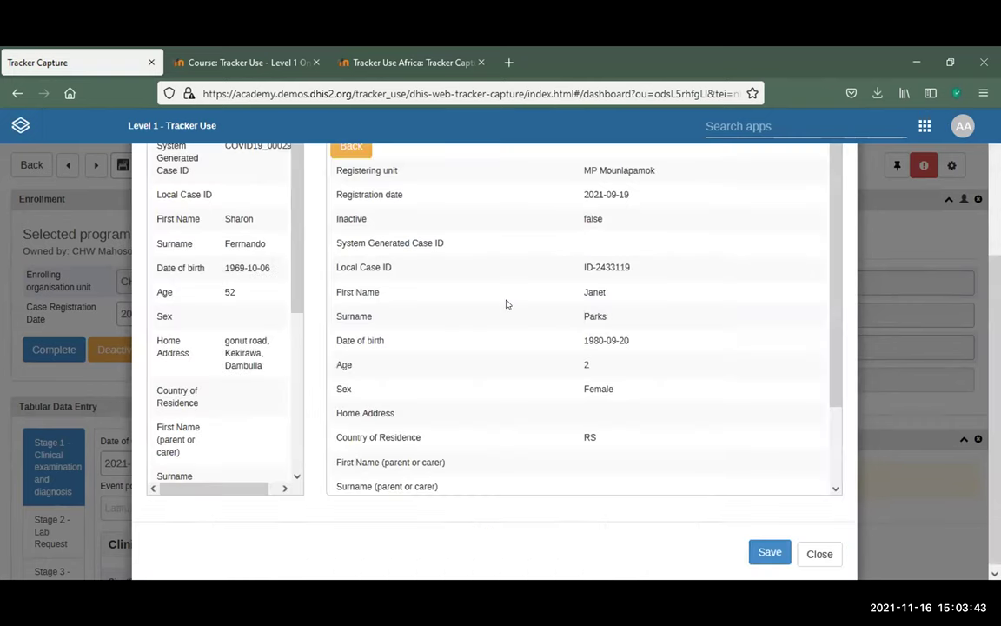
scroll(635, 330, "up", 2)
scroll(653, 328, "up", 1)
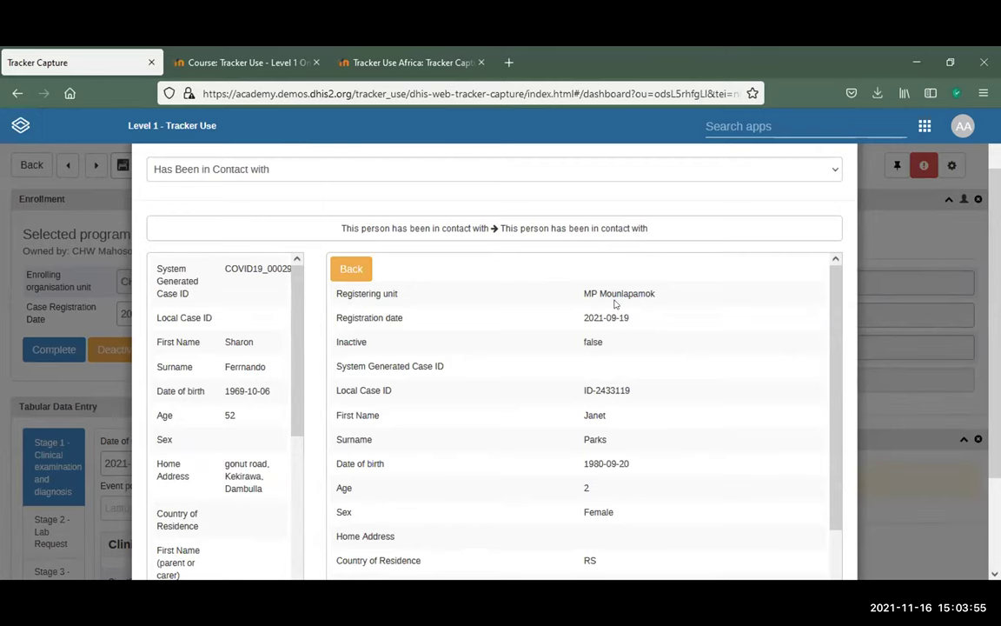
scroll(639, 507, "down", 5)
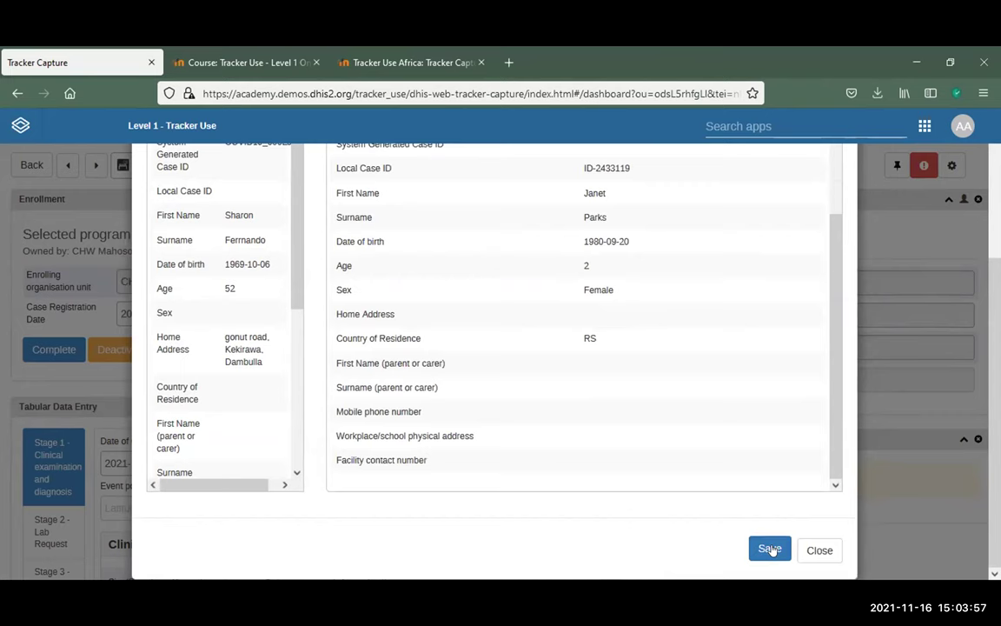
left_click(770, 549)
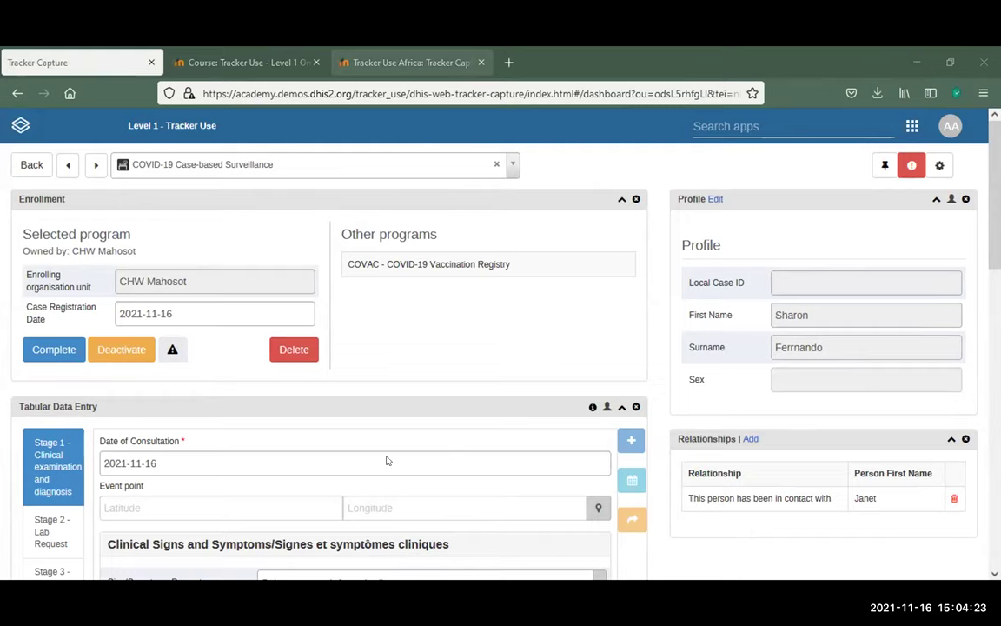
key("ctrl+shift+Tab")
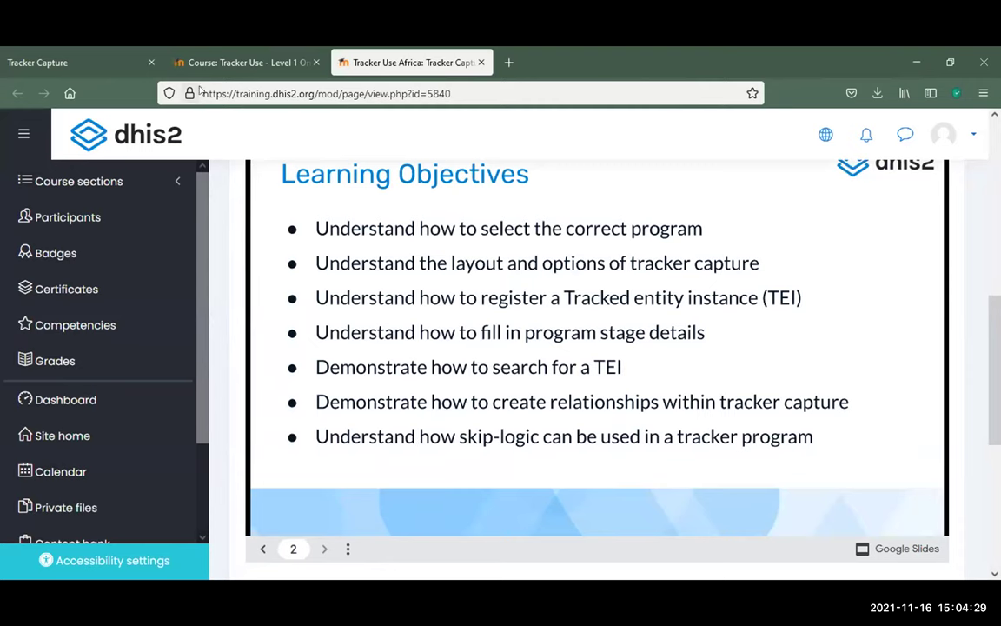
left_click(97, 61)
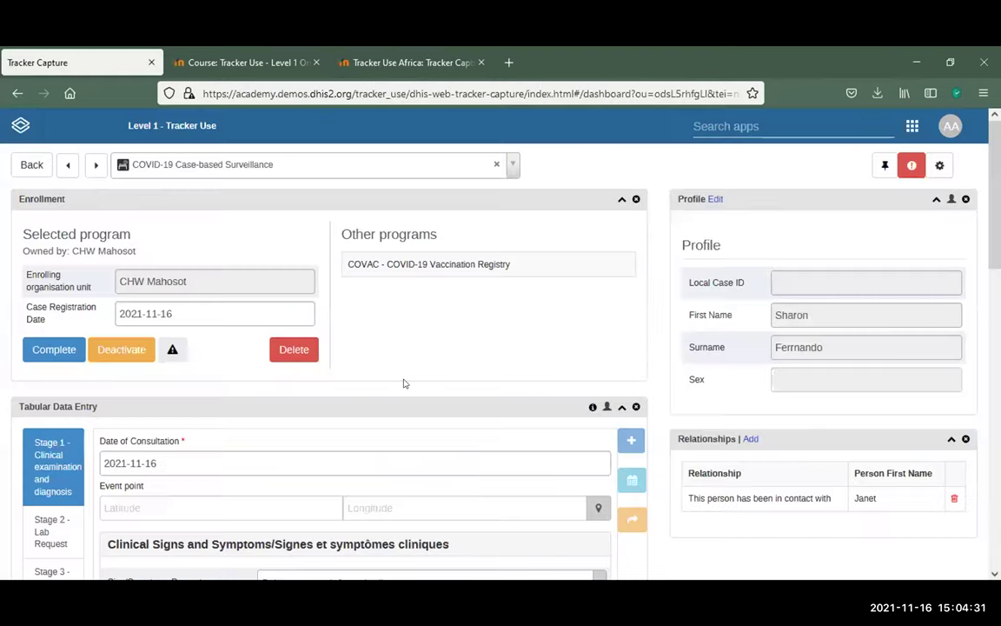
In Pregnancy Details, set Pregnancy to Yes, then change it to No
scroll(405, 384, "down", 5)
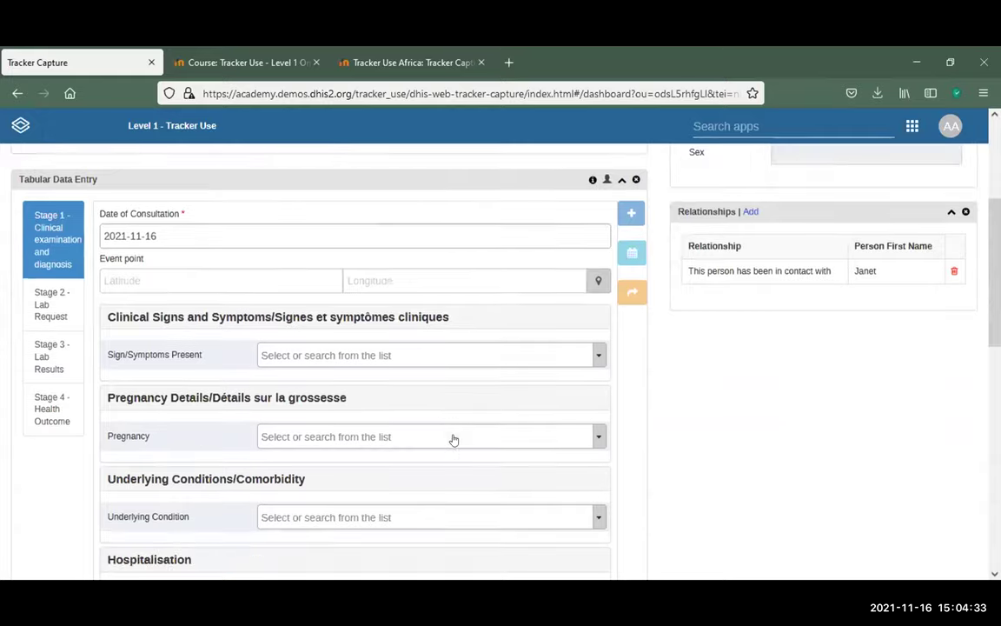
scroll(400, 369, "up", 3)
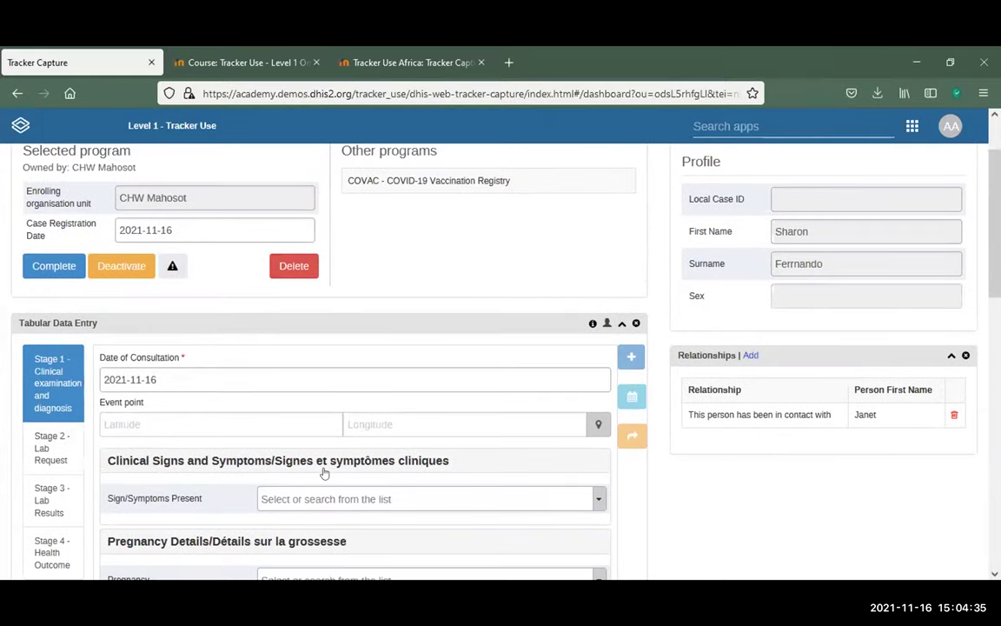
scroll(323, 473, "down", 2)
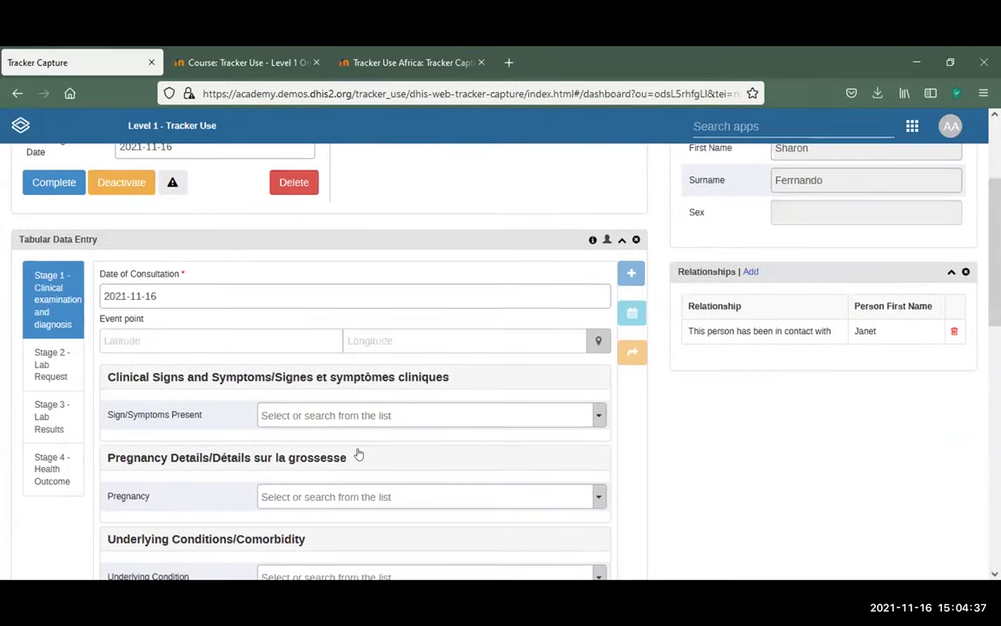
scroll(359, 454, "down", 2)
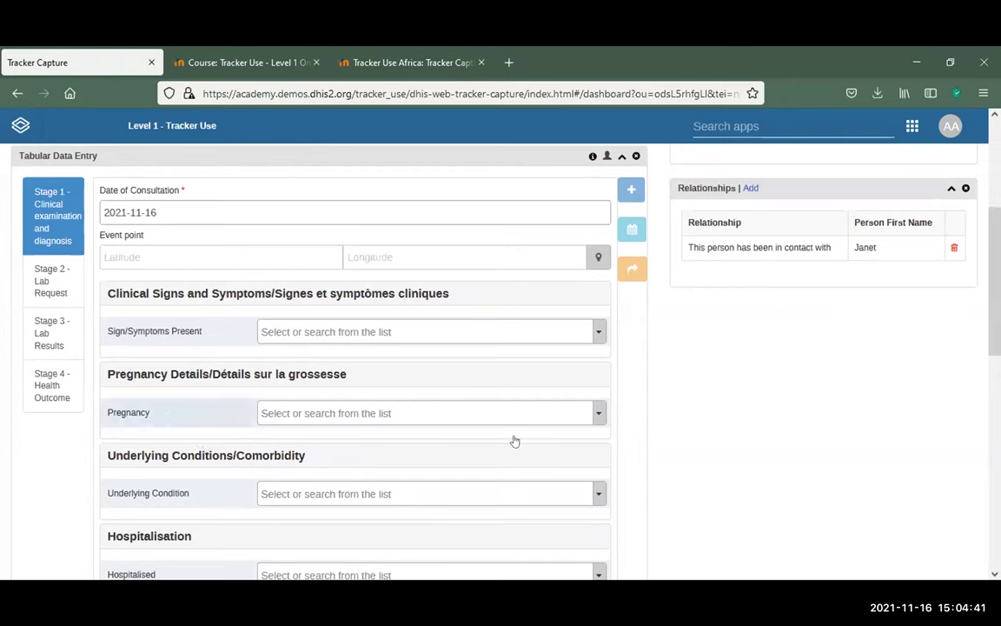
left_click(595, 411)
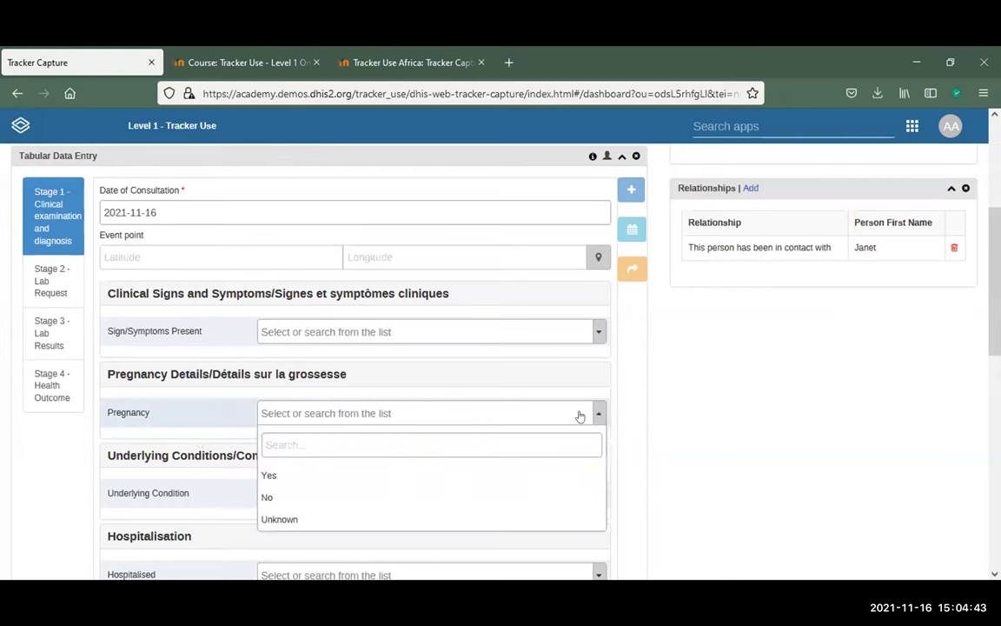
left_click(336, 478)
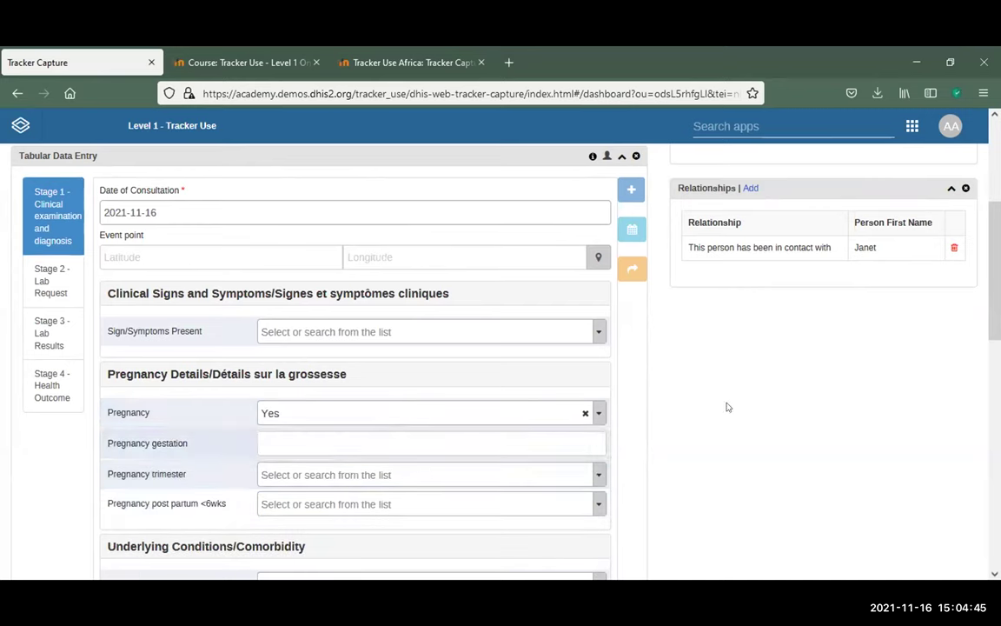
scroll(795, 385, "down", 2)
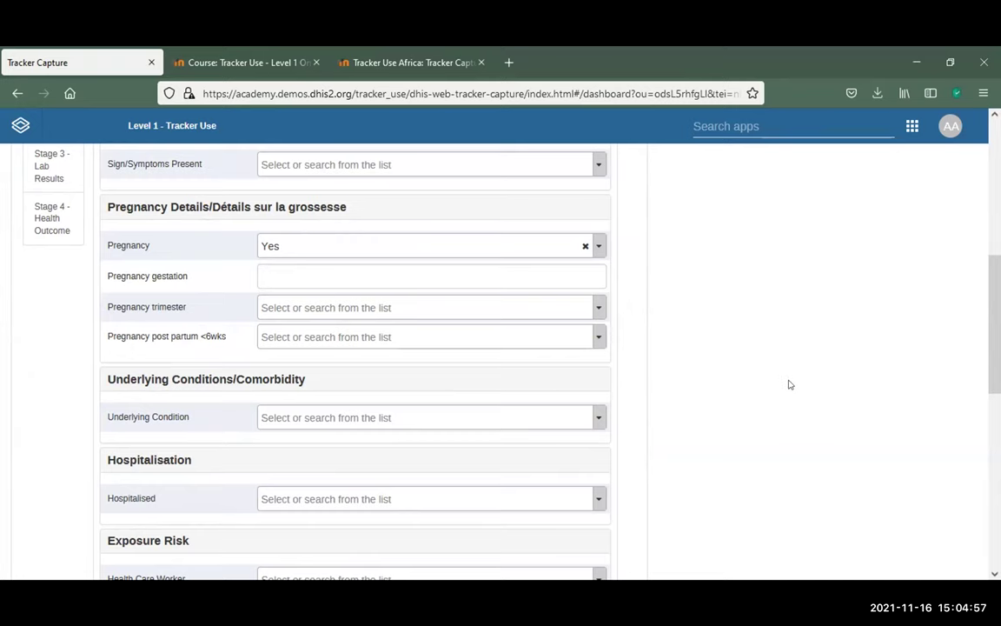
scroll(786, 383, "up", 2)
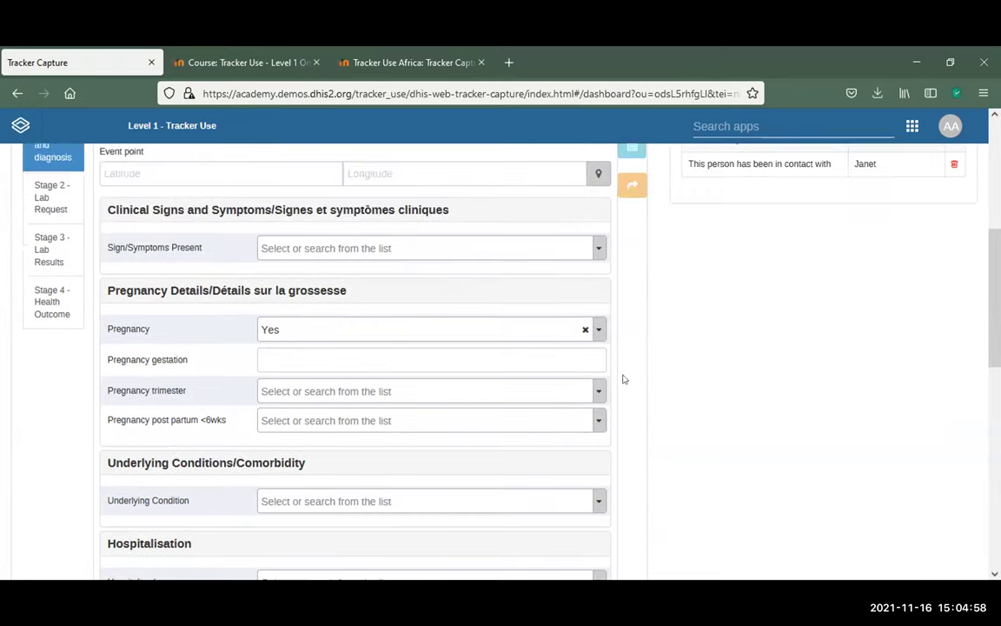
left_click(602, 328)
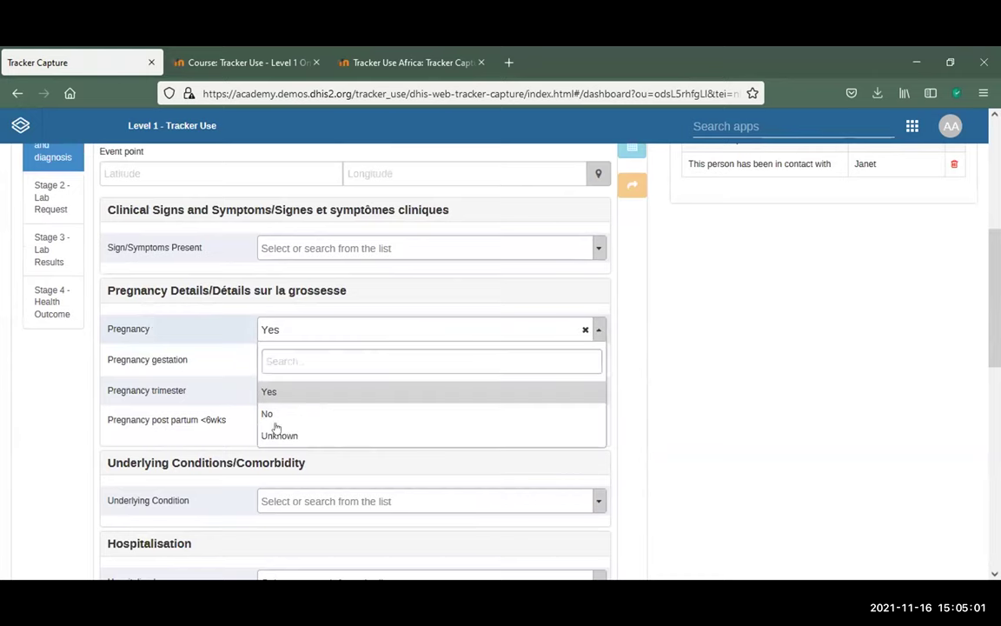
left_click(272, 415)
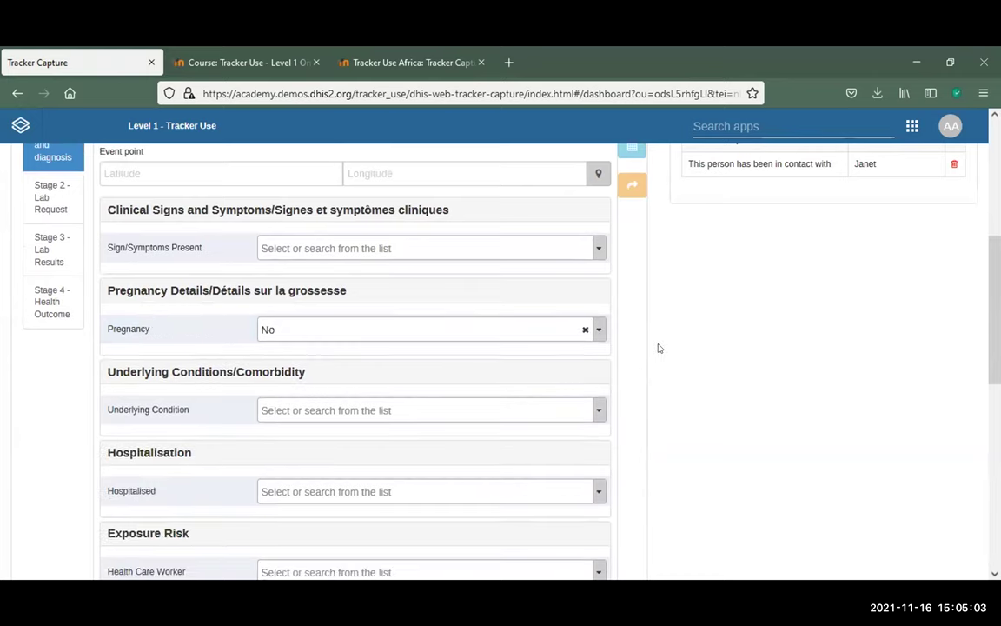
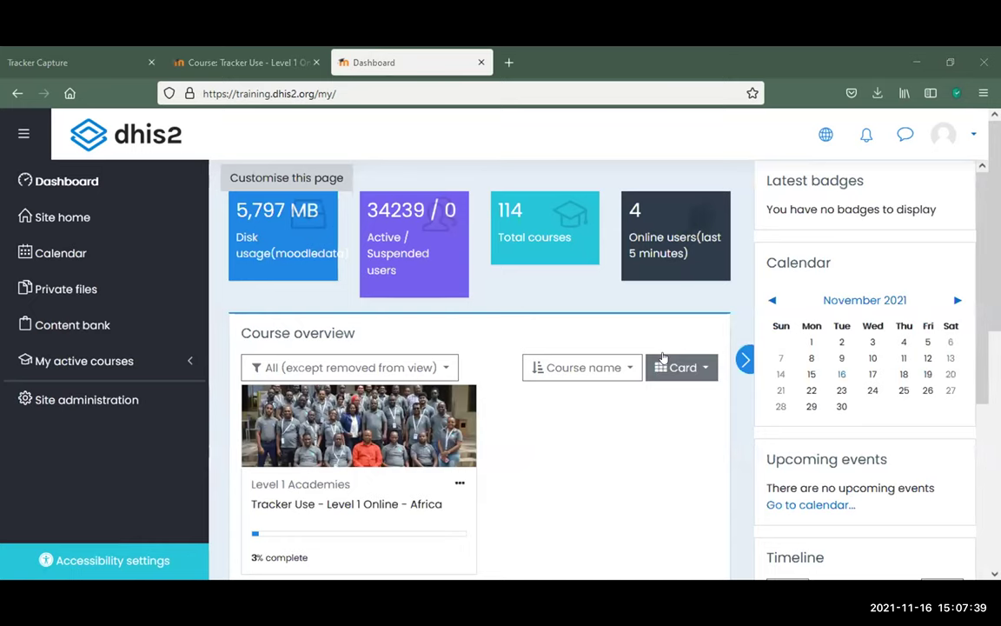
Open the Tracker Use - Level 1 Online - Africa course from Recently accessed courses
scroll(537, 277, "down", 5)
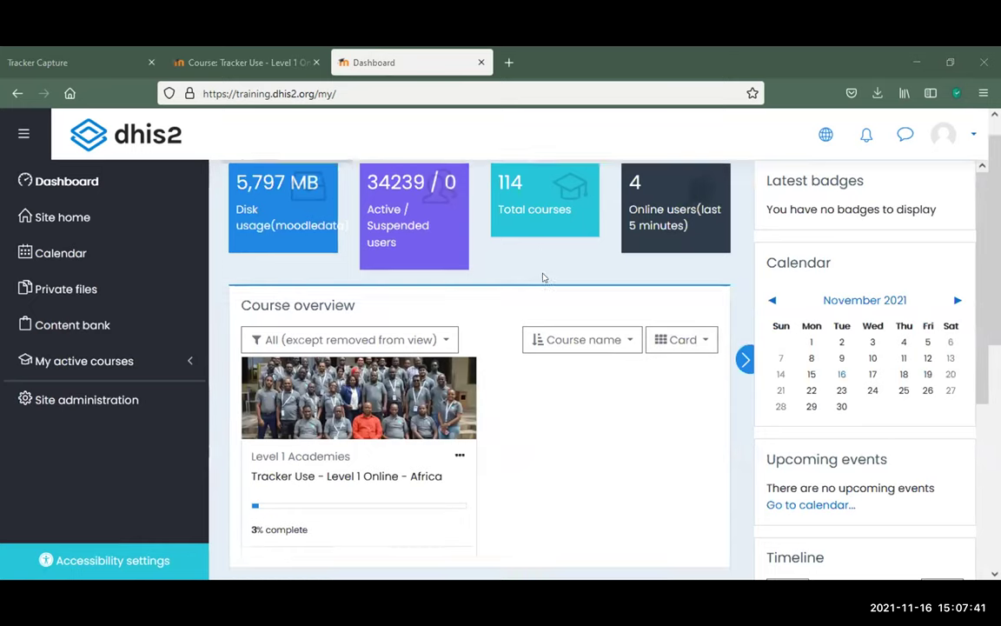
scroll(541, 277, "up", 5)
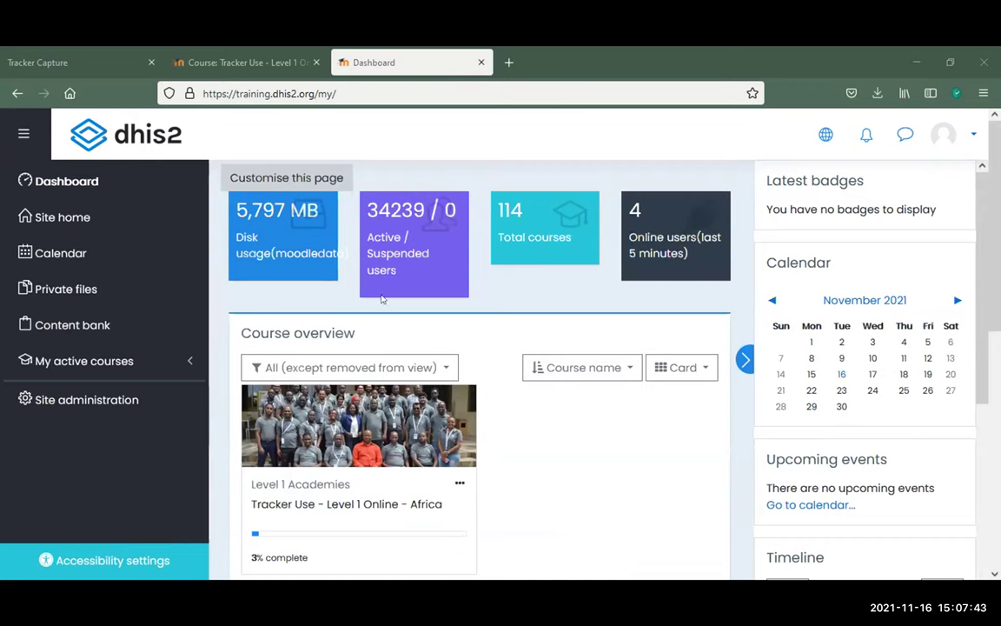
scroll(511, 304, "down", 4)
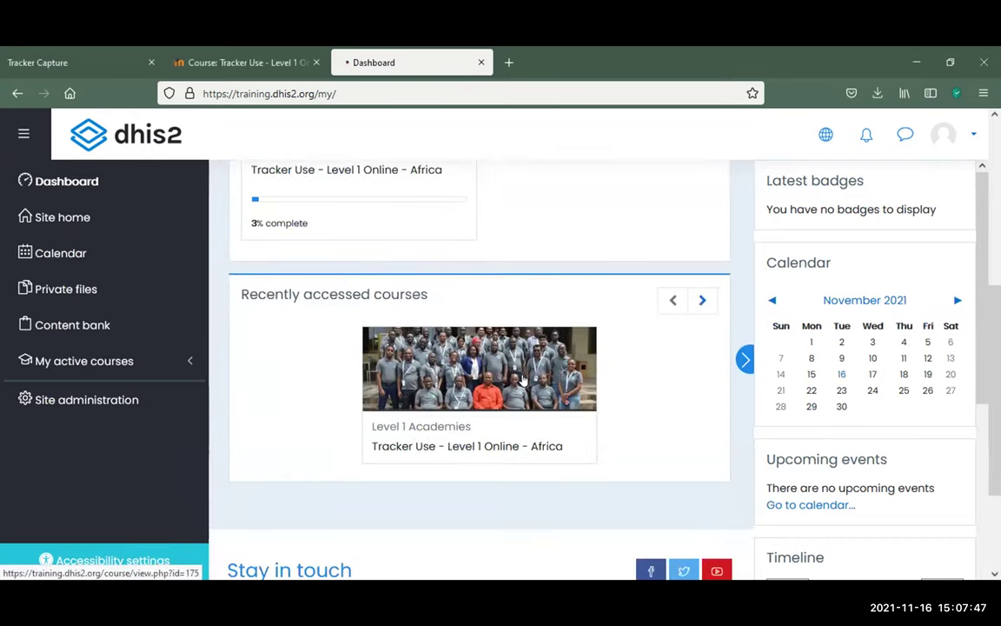
left_click(522, 379)
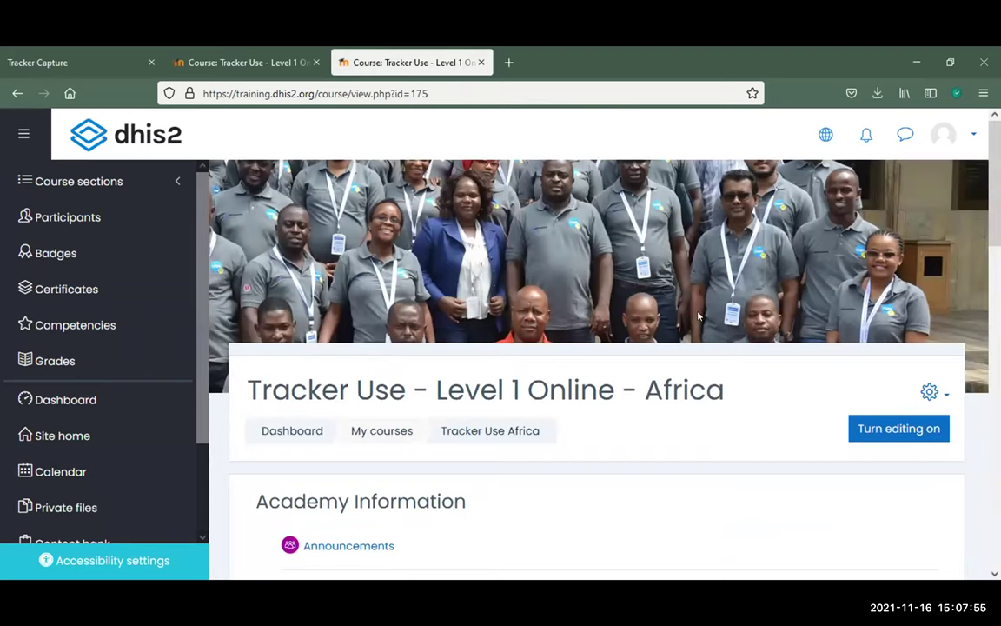
Browse the course's Academy Information and topic tiles, then return to Tracker Capture
scroll(704, 313, "down", 3)
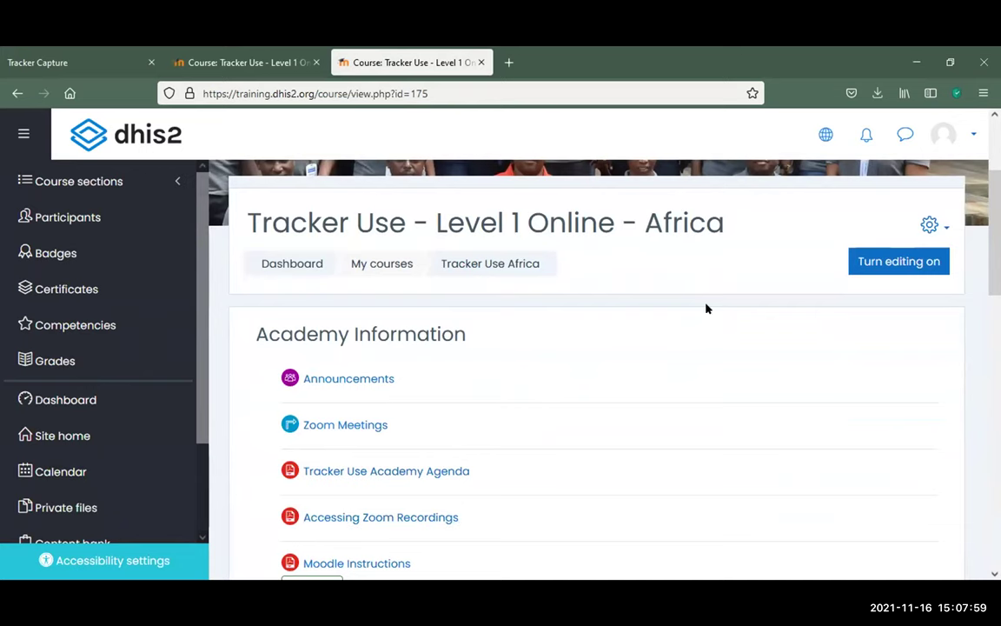
scroll(652, 322, "down", 1)
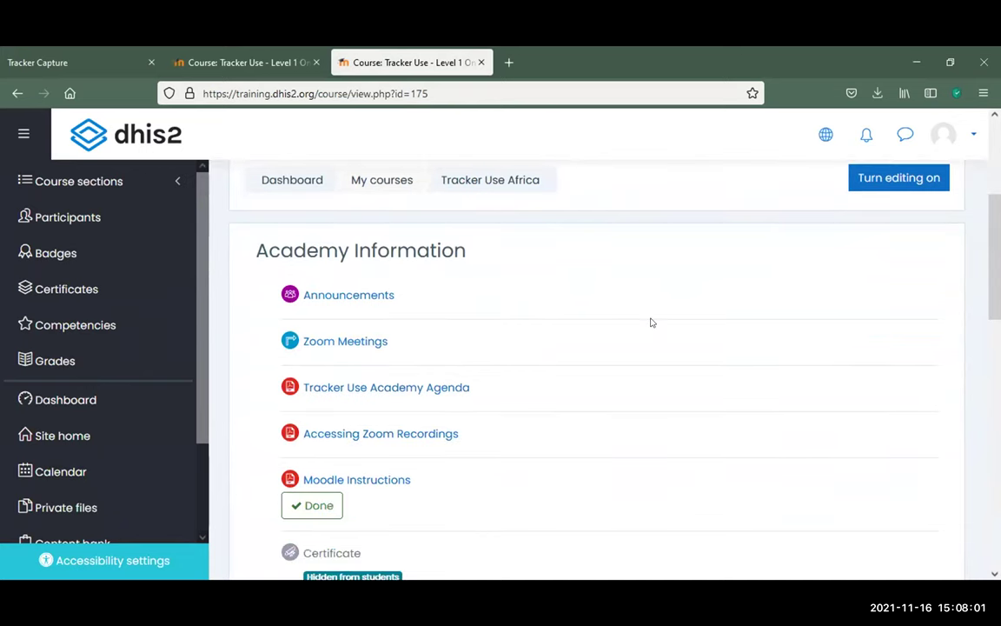
scroll(651, 322, "up", 3)
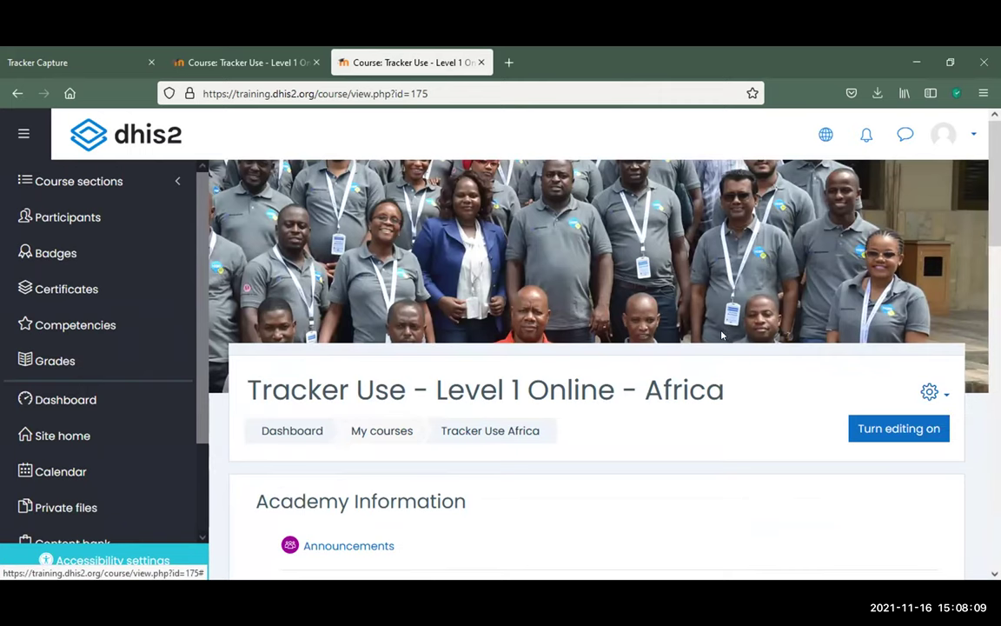
scroll(727, 336, "down", 4)
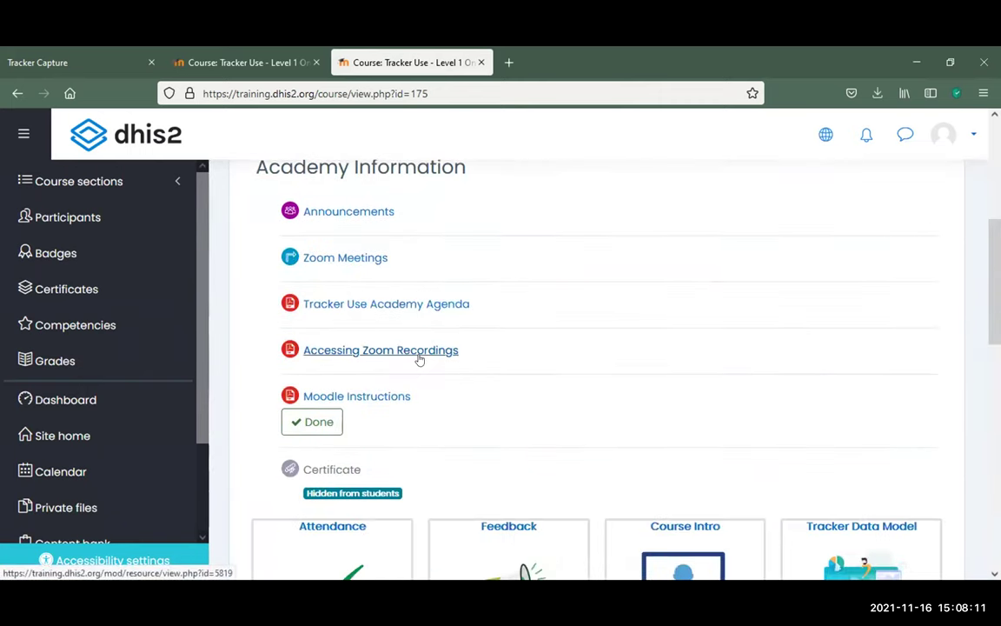
scroll(489, 393, "down", 3)
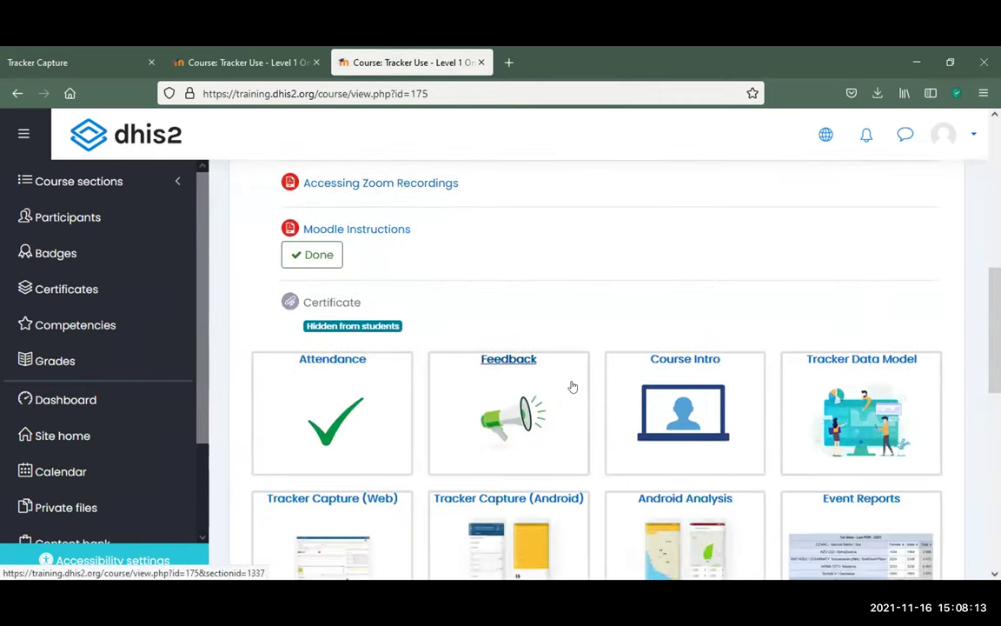
scroll(698, 290, "down", 2)
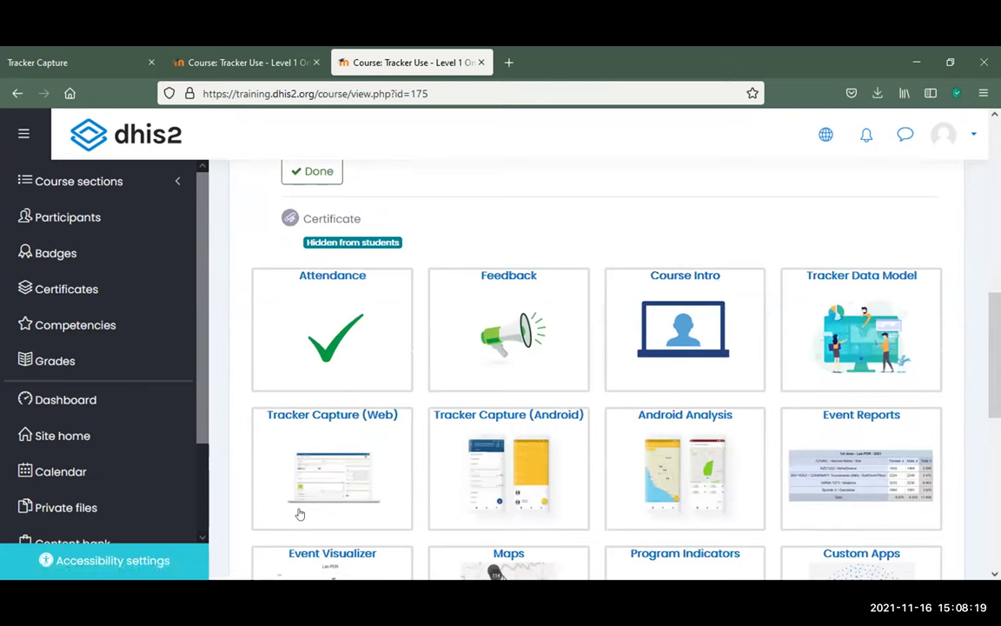
left_click(97, 56)
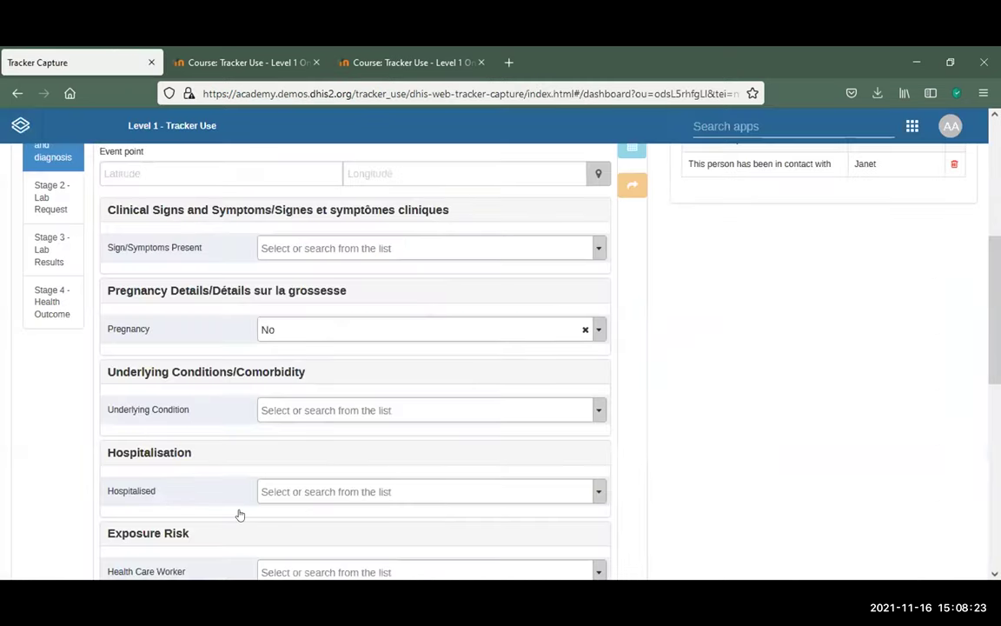
Launch the Dashboard app to view the 01. COVID-19 Surveillance (Tracker) dashboard
scroll(240, 515, "up", 10)
scroll(240, 502, "down", 2)
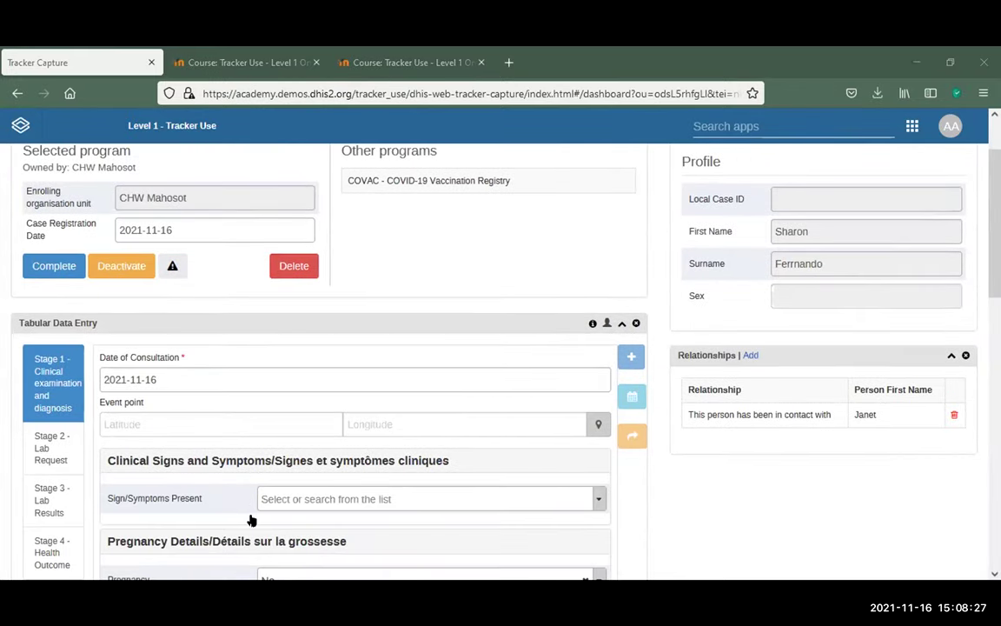
scroll(622, 293, "up", 2)
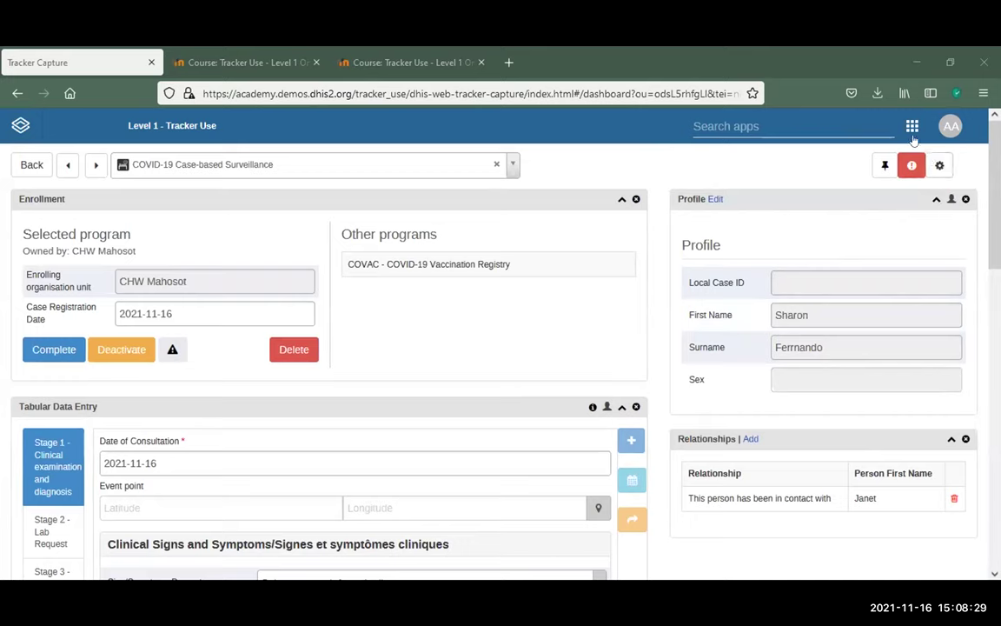
left_click(911, 126)
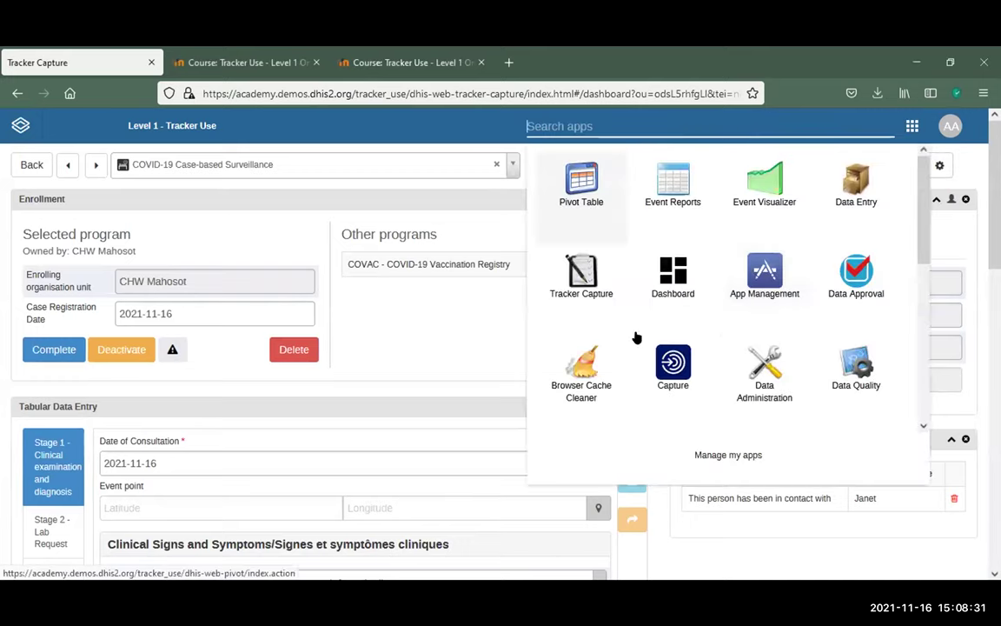
left_click(677, 289)
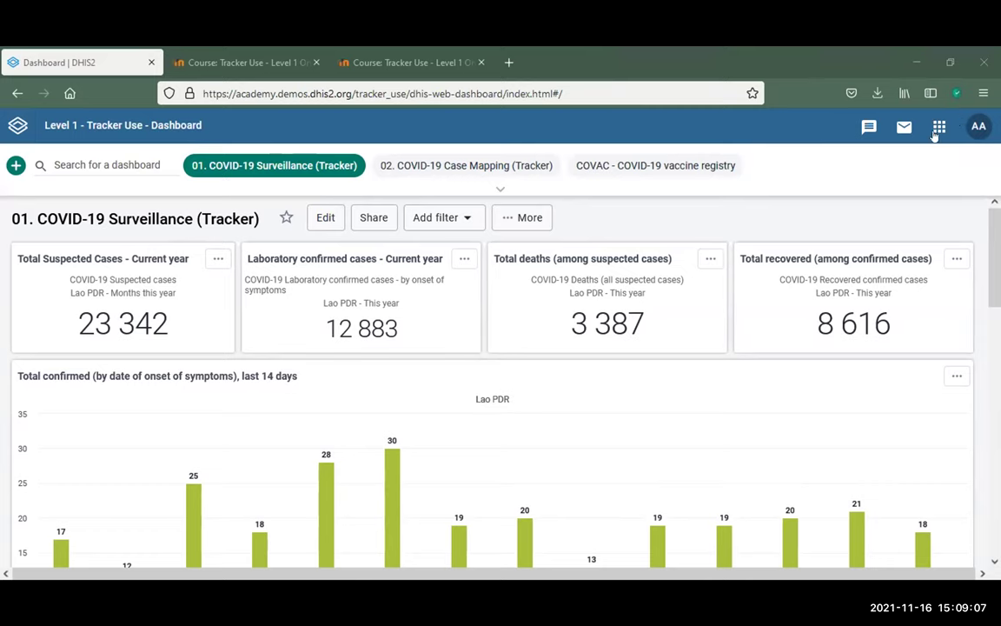
left_click(938, 126)
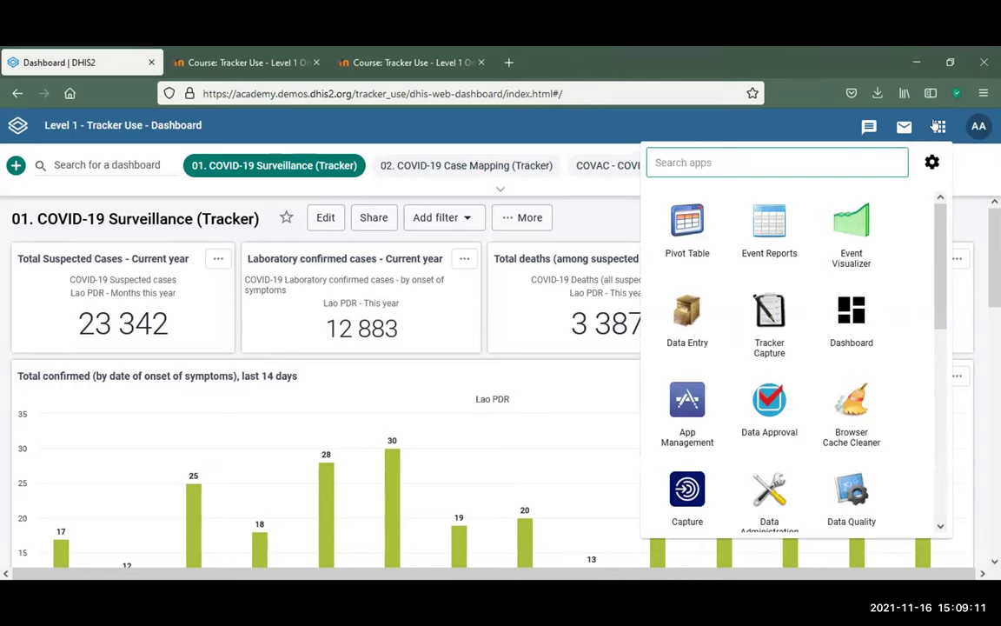
Search the apps for 'track' and launch Tracker Capture
type("tr")
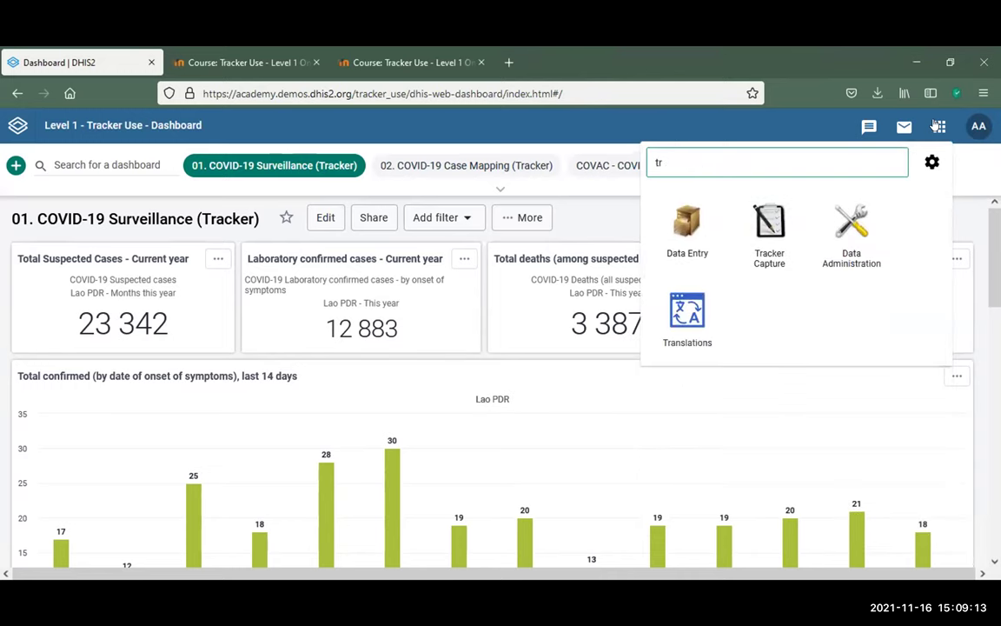
type("ack")
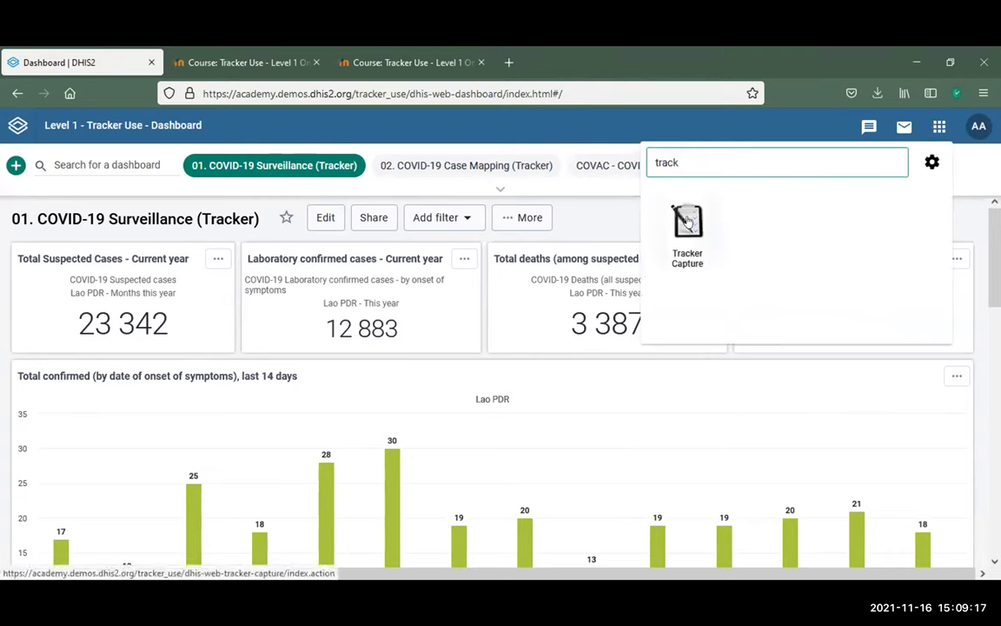
left_click(687, 221)
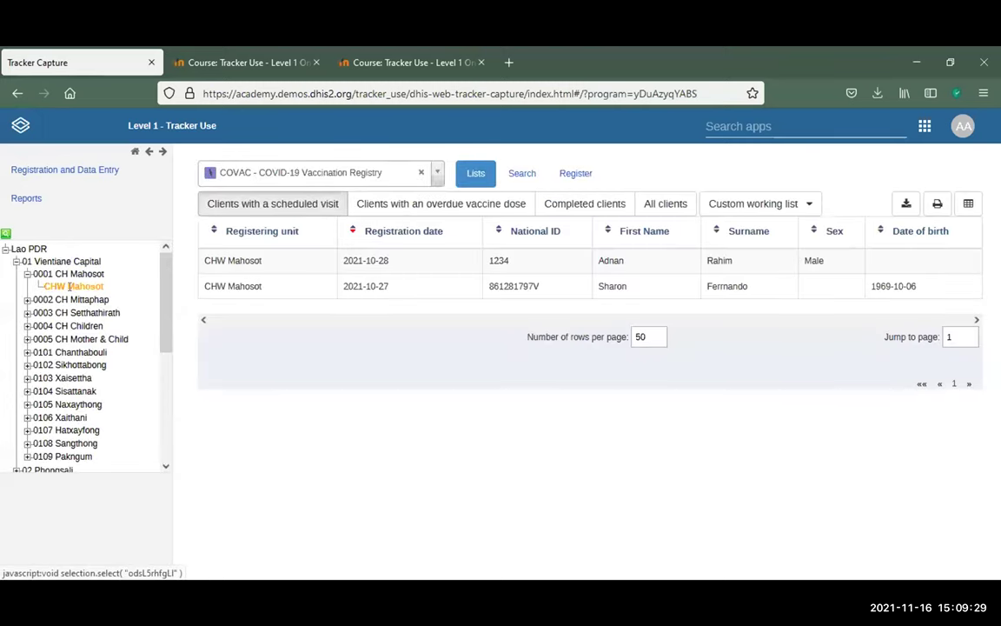
Collapse the CH Mahosot, Vientiane Capital and Lao PDR branches, then select Lao PDR
left_click(26, 274)
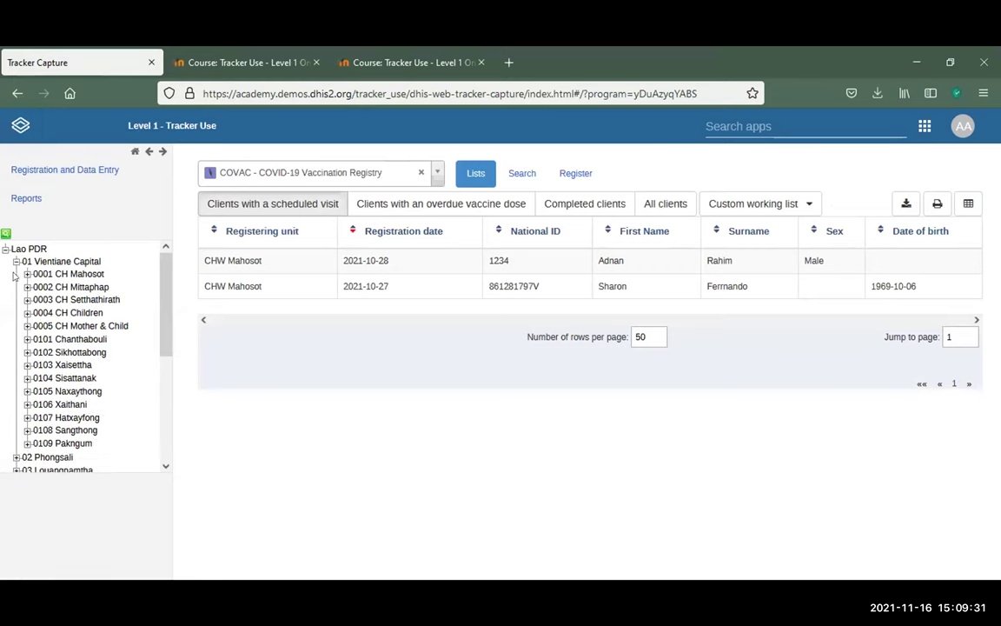
left_click(15, 261)
left_click(5, 248)
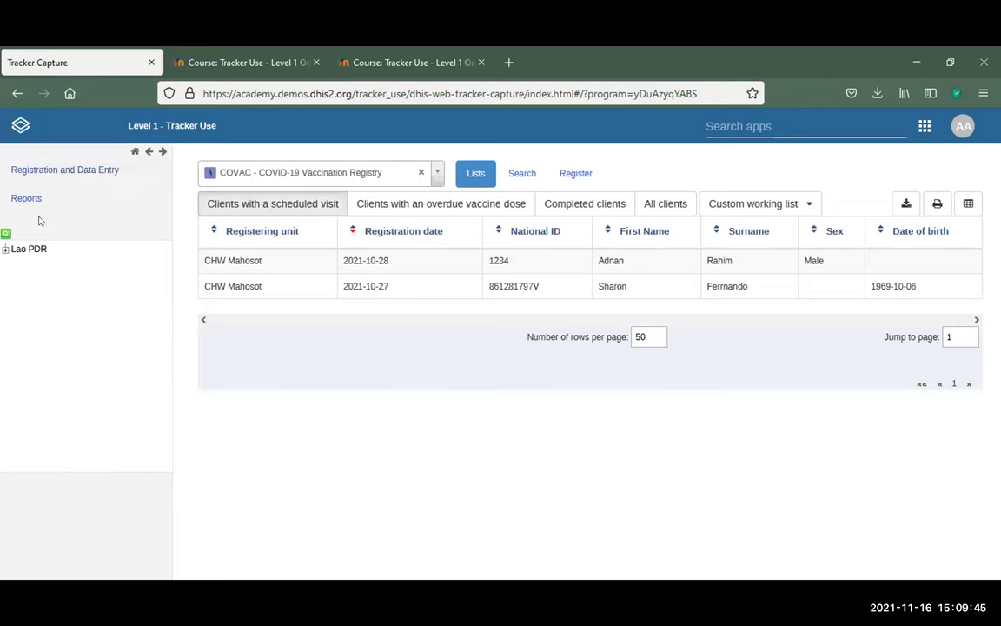
left_click(5, 236)
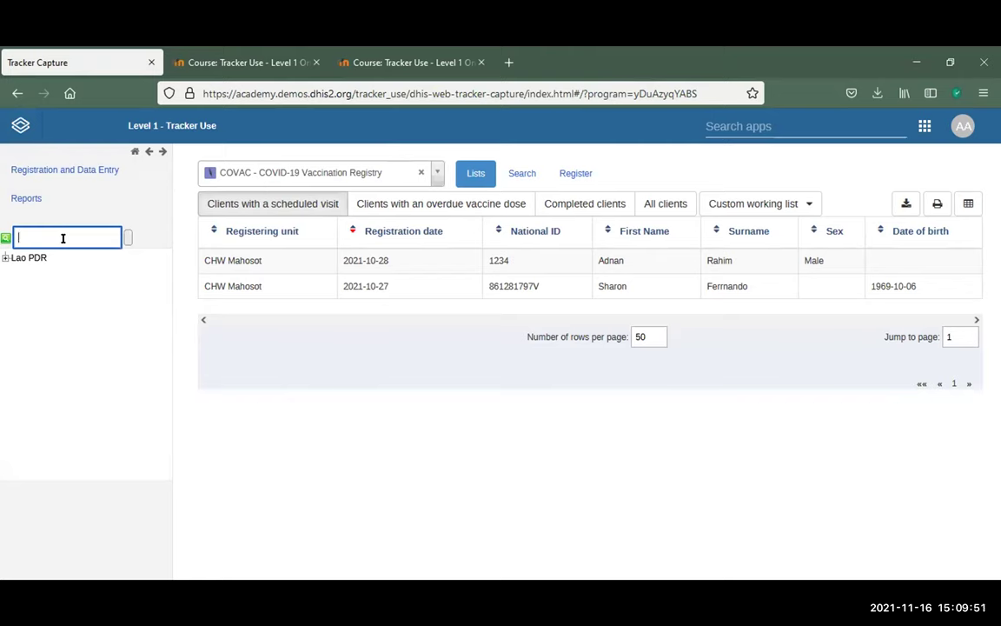
left_click(24, 254)
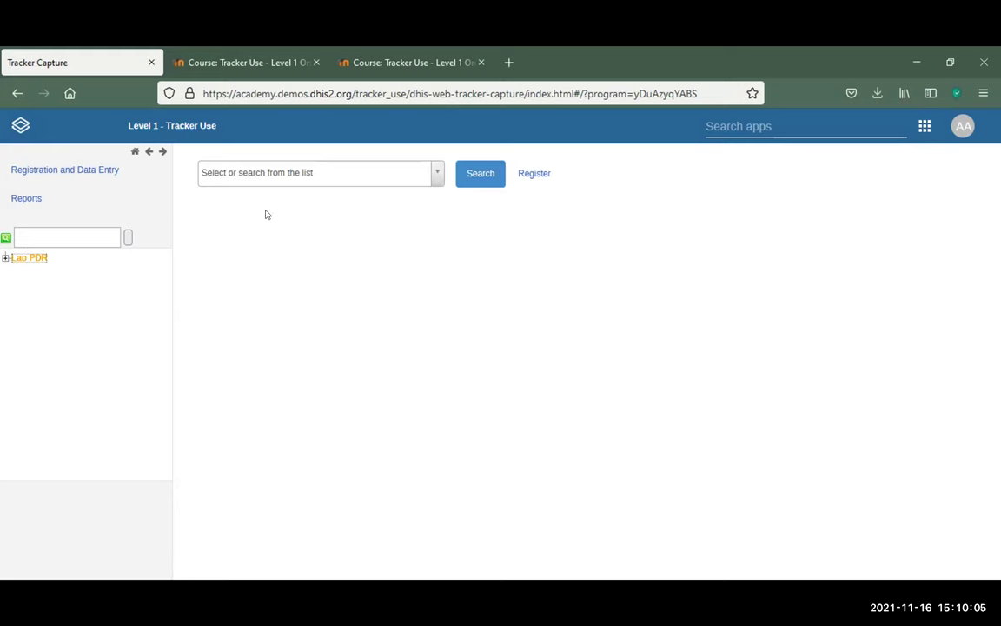
Expand Lao PDR > 01 Vientiane Capital > 0001 CH Mahosot in the organisation tree
left_click(5, 258)
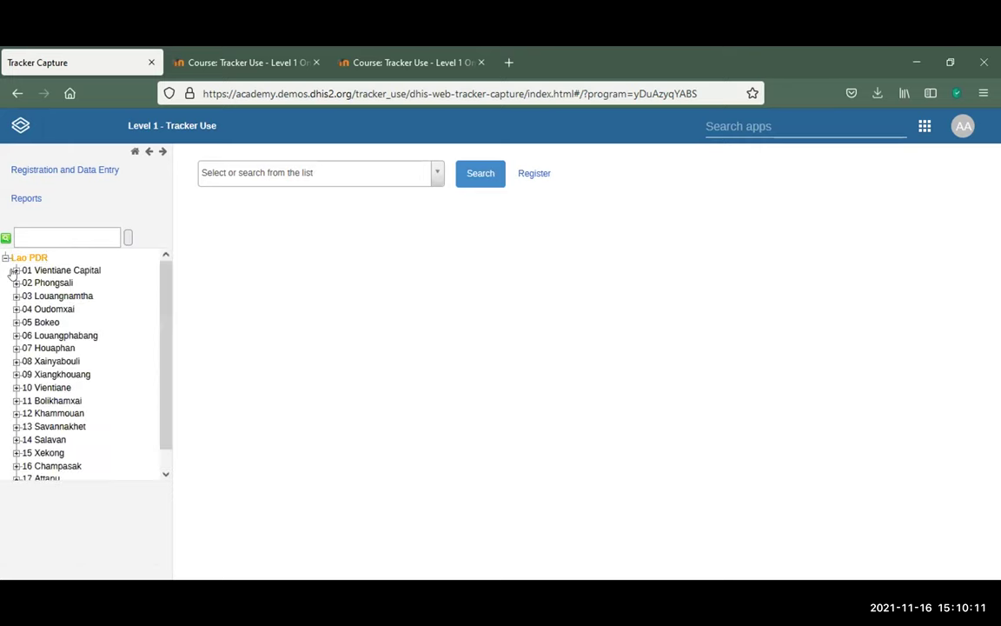
left_click(15, 270)
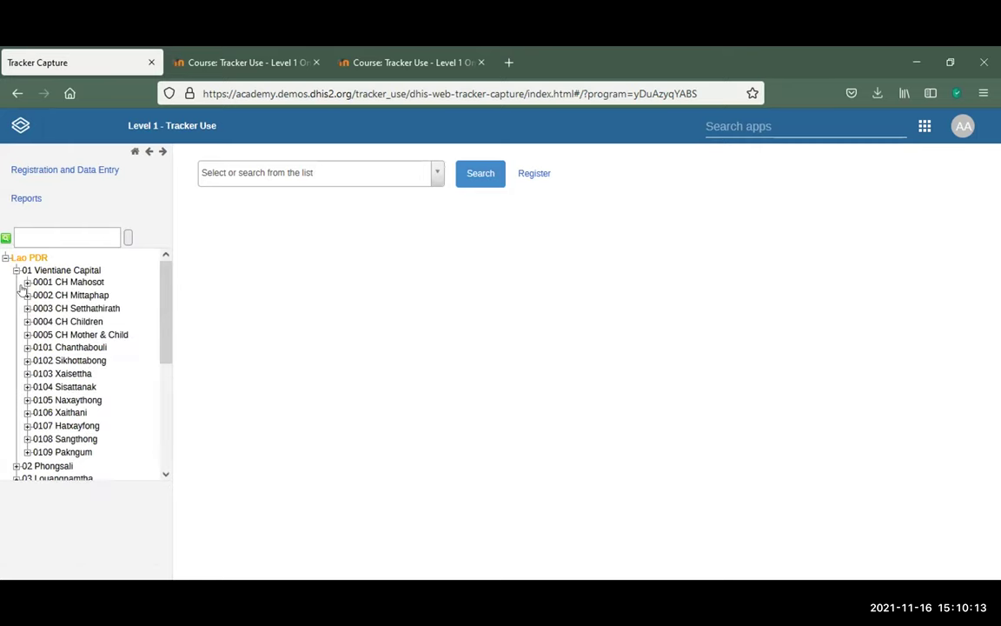
left_click(27, 283)
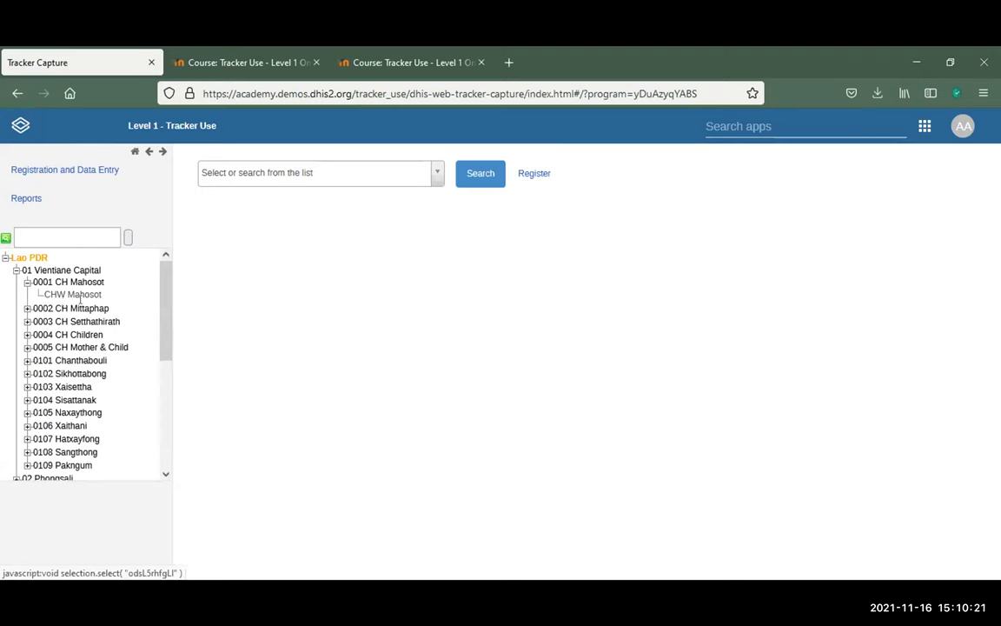
Search 'mahos' and select CHW Mahosot as the organisation unit
left_click(44, 242)
type("mahoso")
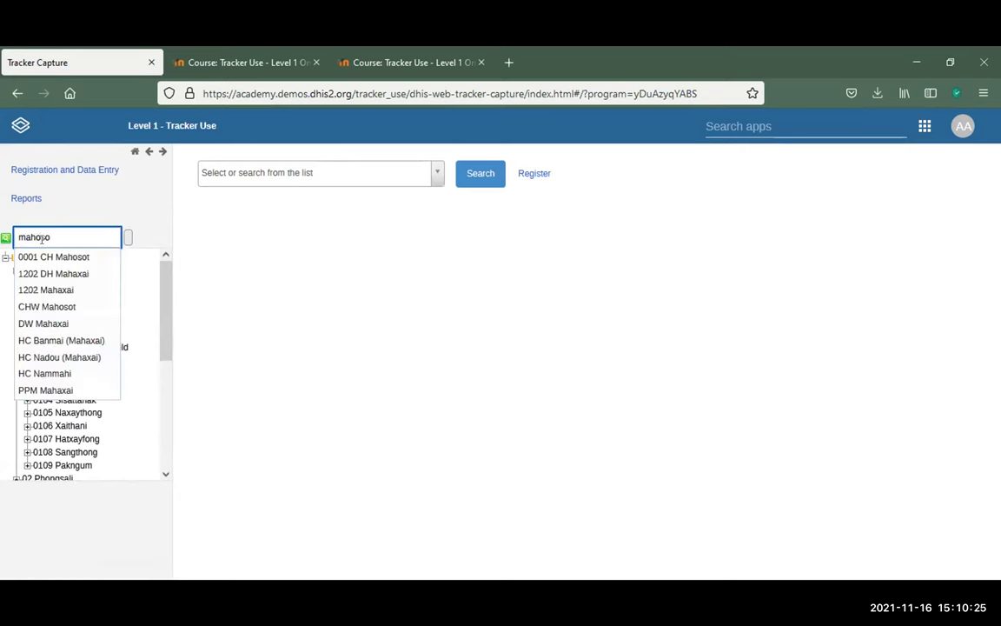
key("BackSpace")
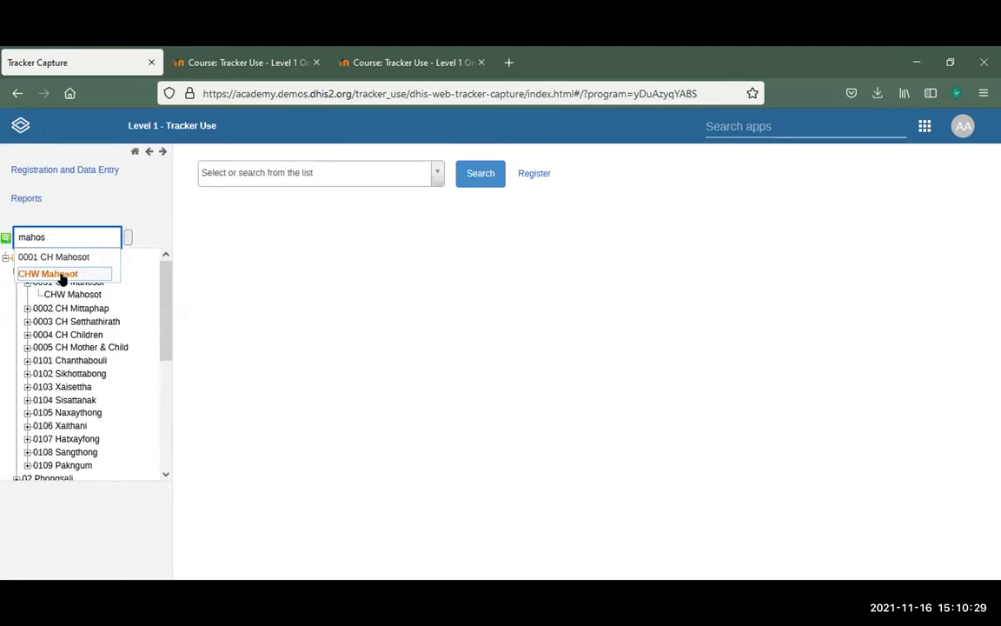
left_click(54, 274)
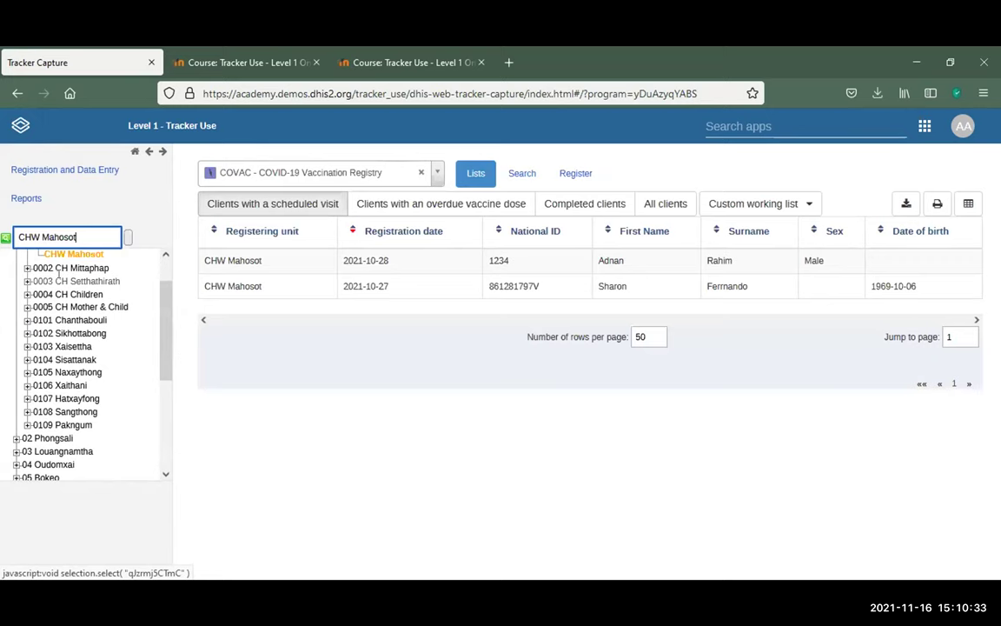
scroll(70, 278, "up", 2)
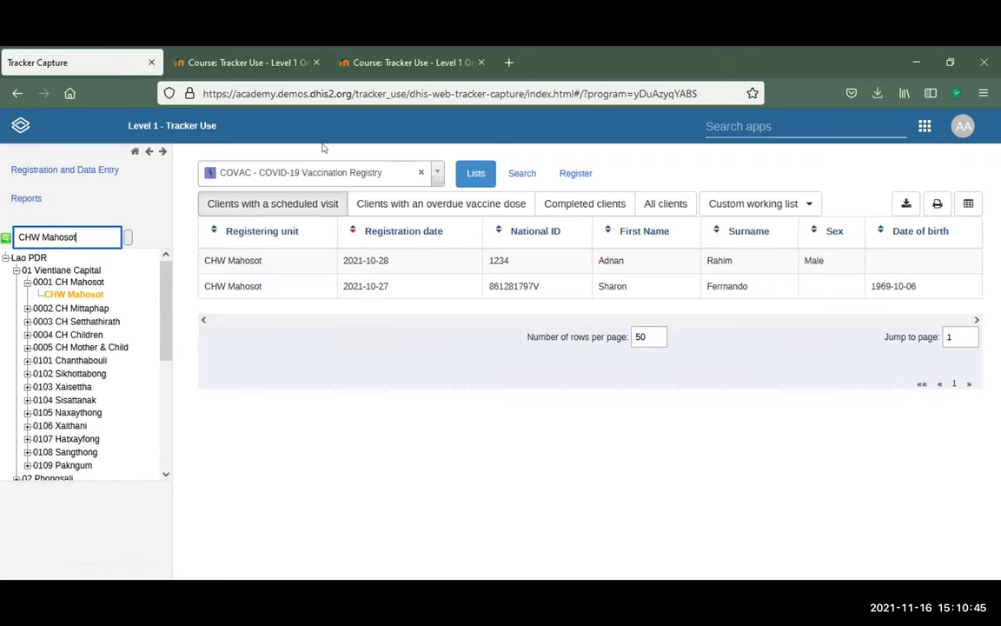
left_click(435, 176)
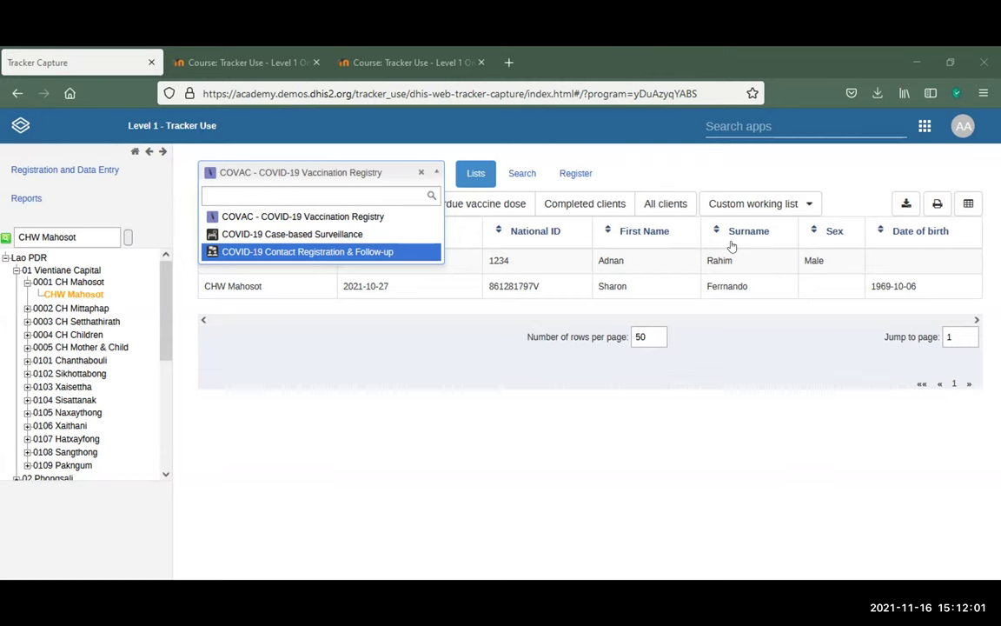
Highlight COVID-19 Case-based Surveillance in CHW Mahosot's program list
key("Up")
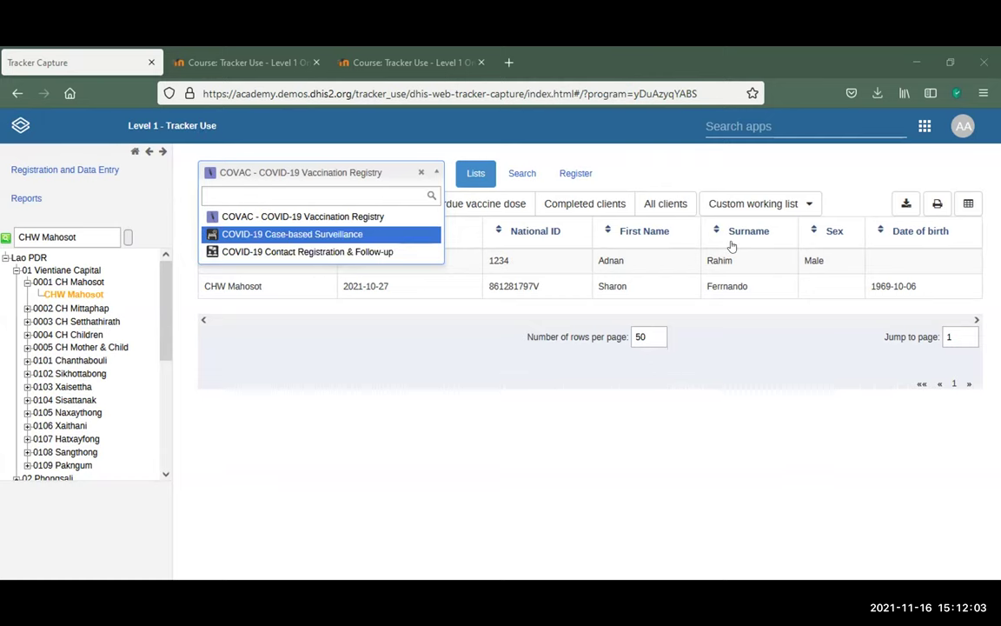
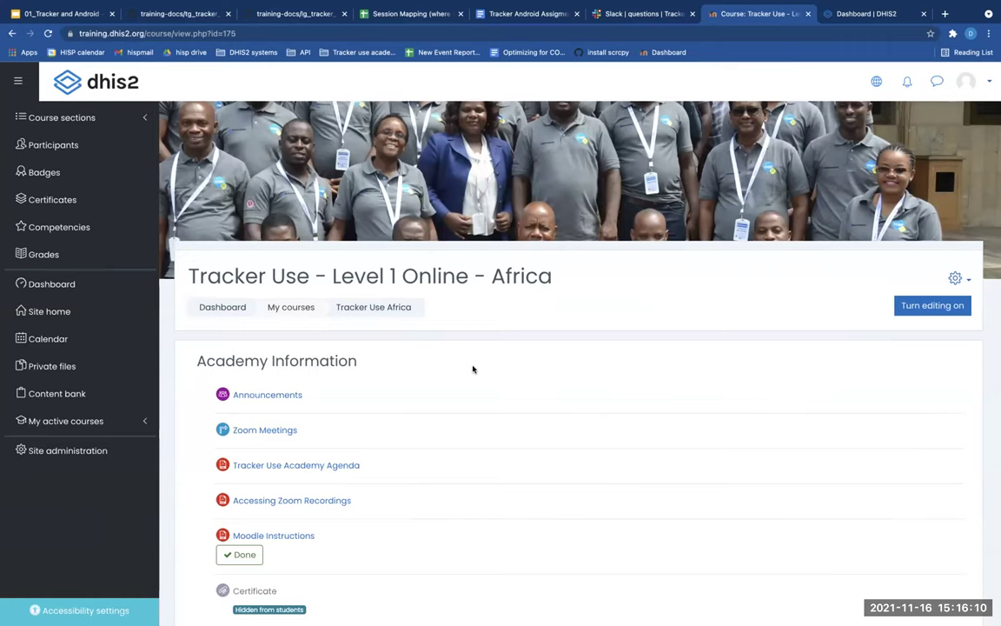
scroll(473, 369, "down", 2)
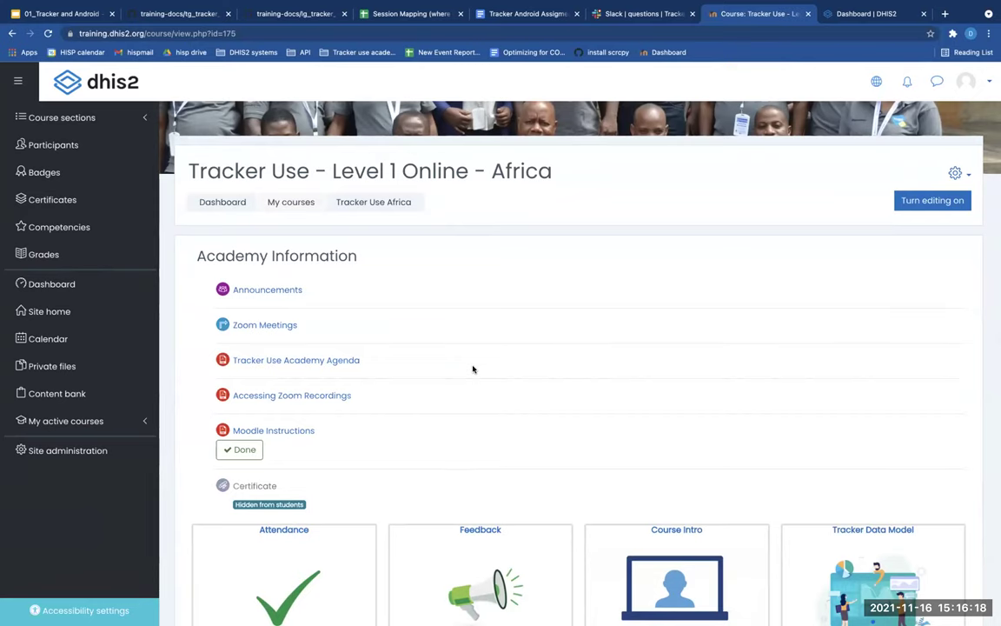
scroll(473, 370, "up", 1)
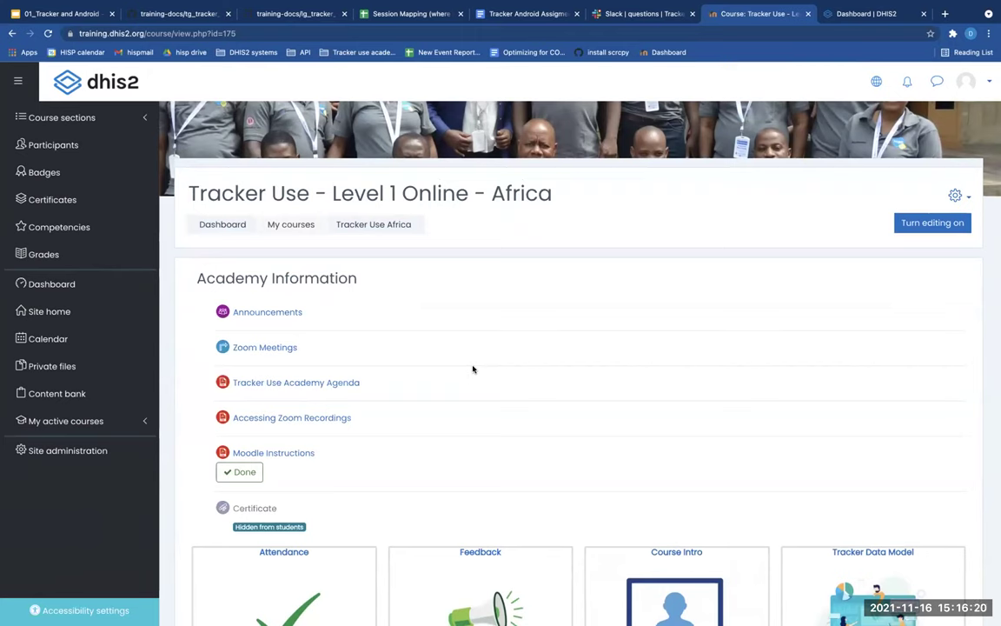
scroll(472, 370, "up", 3)
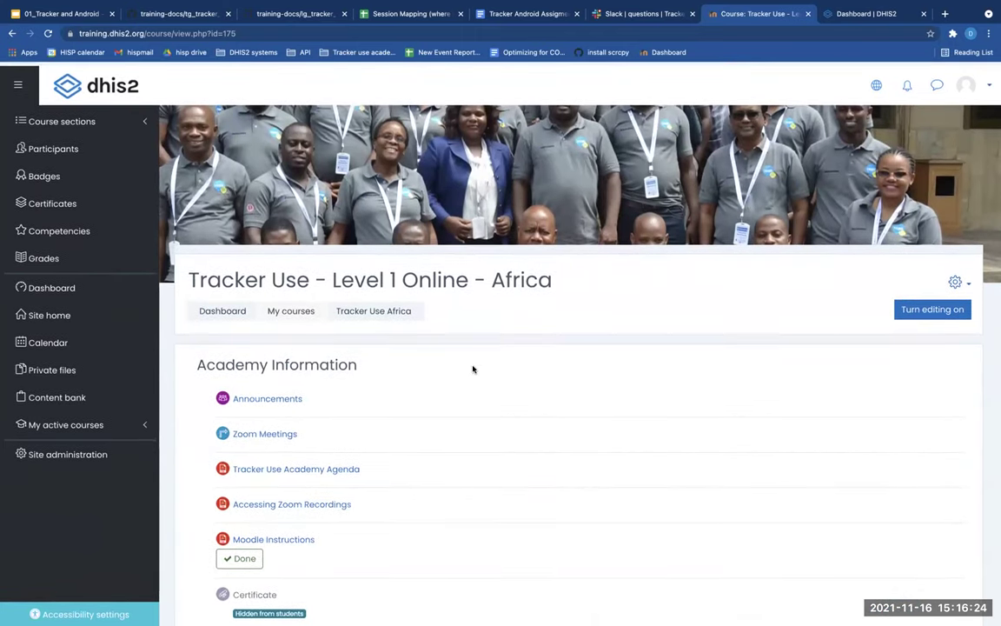
scroll(473, 369, "down", 2)
scroll(473, 370, "down", 2)
scroll(473, 369, "down", 3)
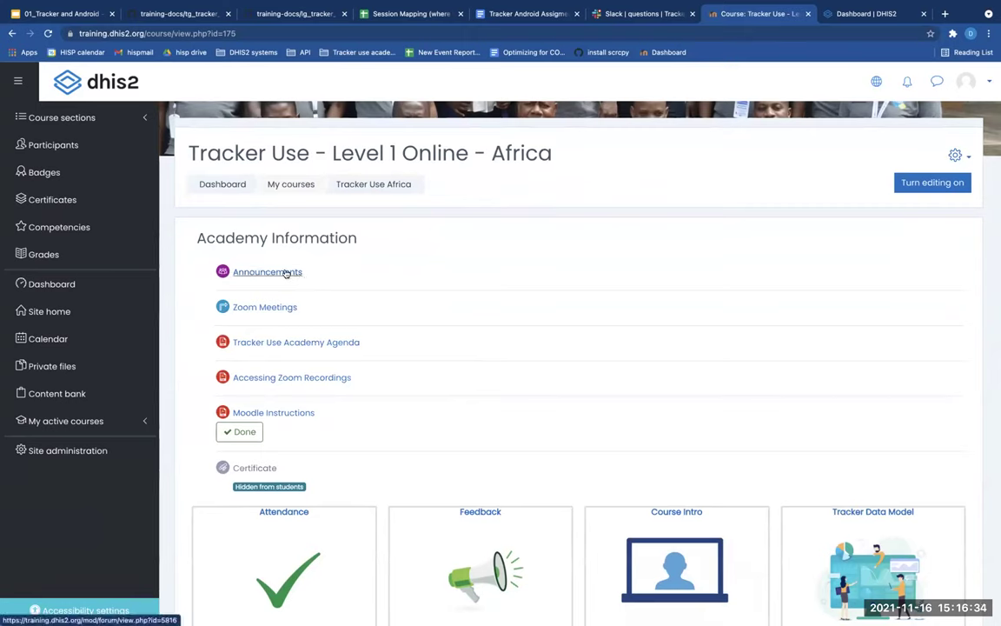
Open the Announcements forum under Academy Information
left_click(285, 273)
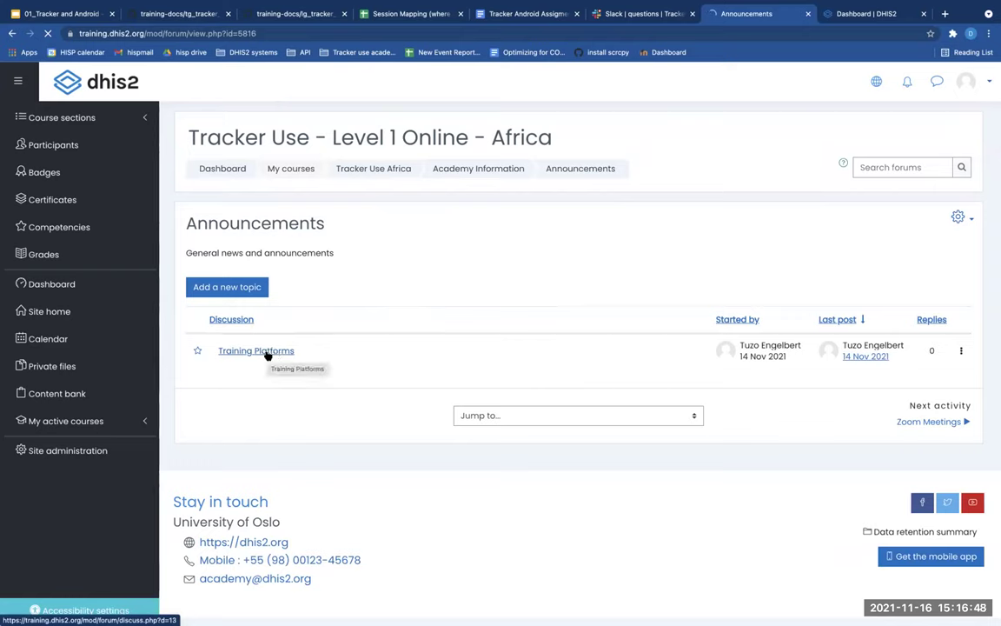
Open the 'Training Platforms' discussion and read its Slack, tracker_use_demo and tracker_use_quiz links
left_click(267, 355)
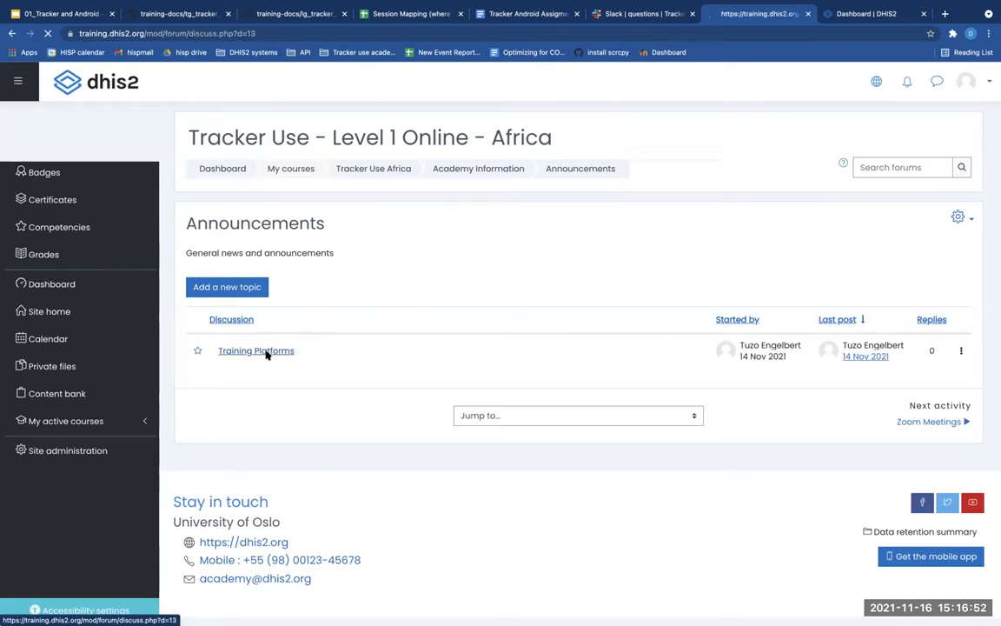
scroll(266, 351, "down", 1)
scroll(266, 351, "down", 2)
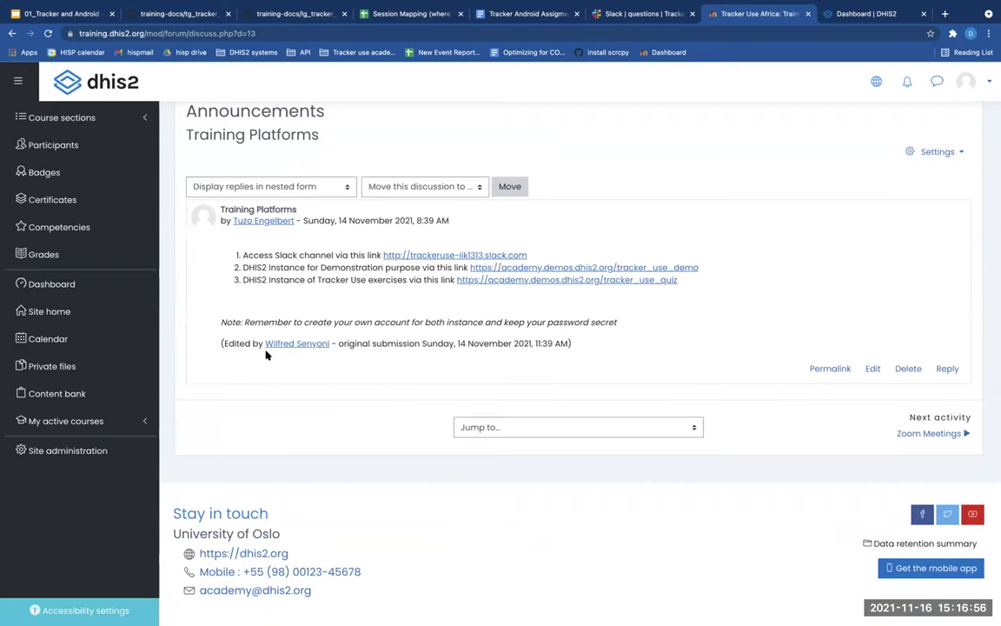
scroll(390, 279, "up", 1)
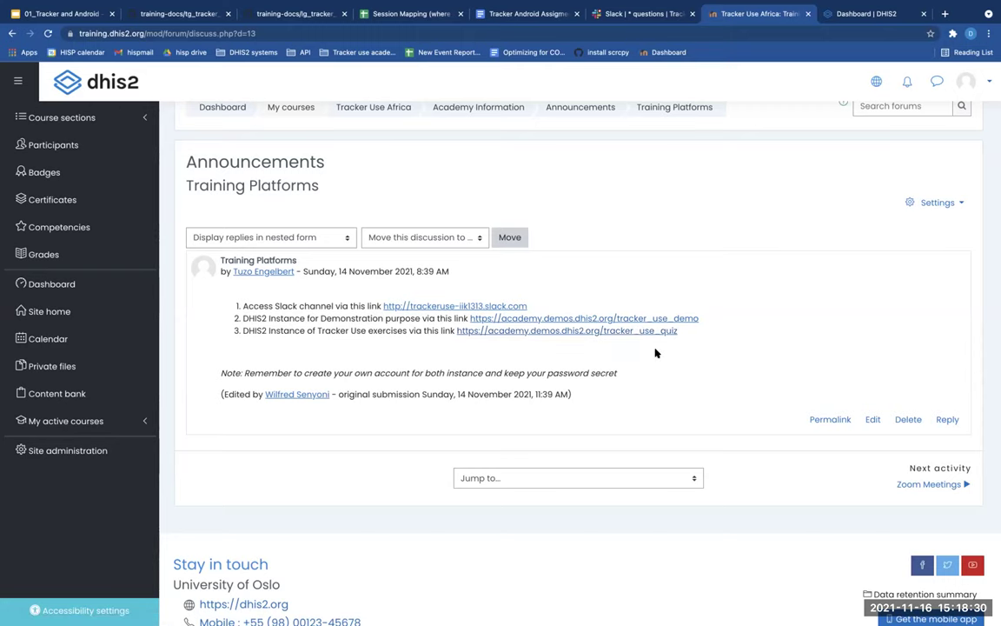
scroll(656, 353, "down", 1)
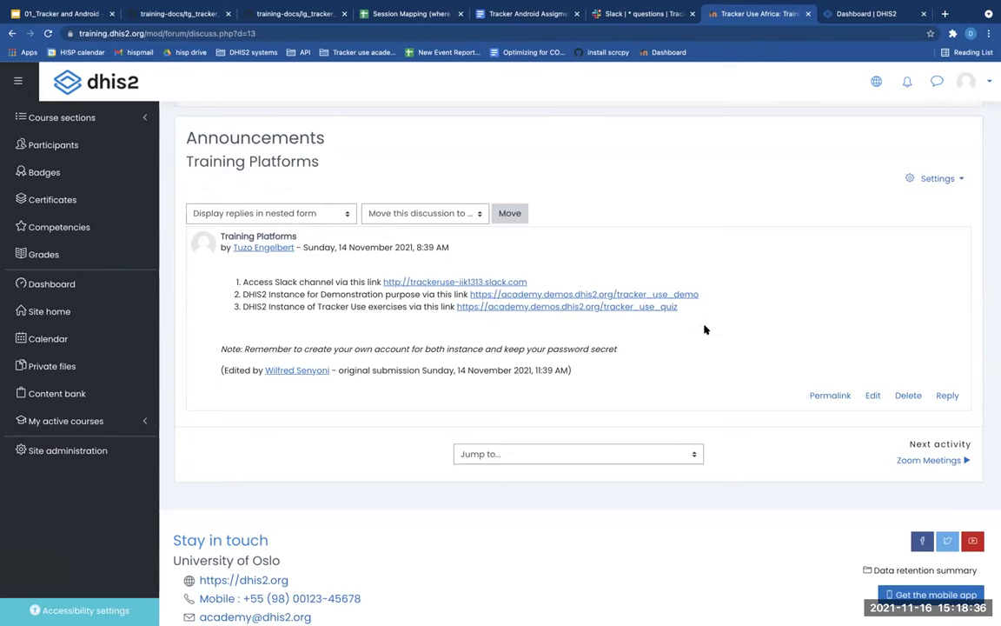
scroll(705, 330, "down", 1)
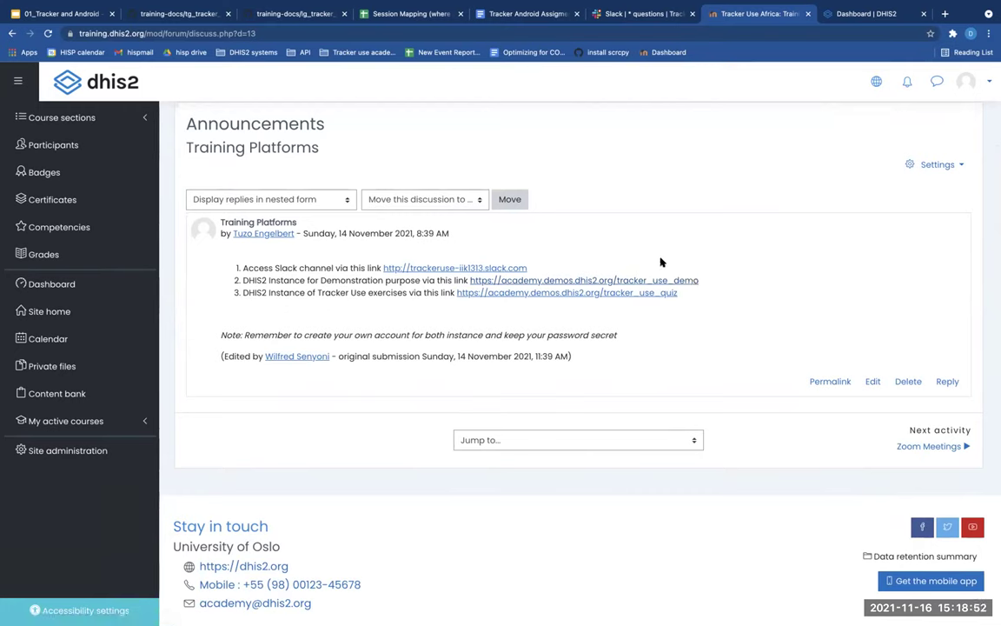
Go to the DHIS2 COVID-19 dashboard tab and launch Tracker Capture from the apps menu
mouse_move(847, 8)
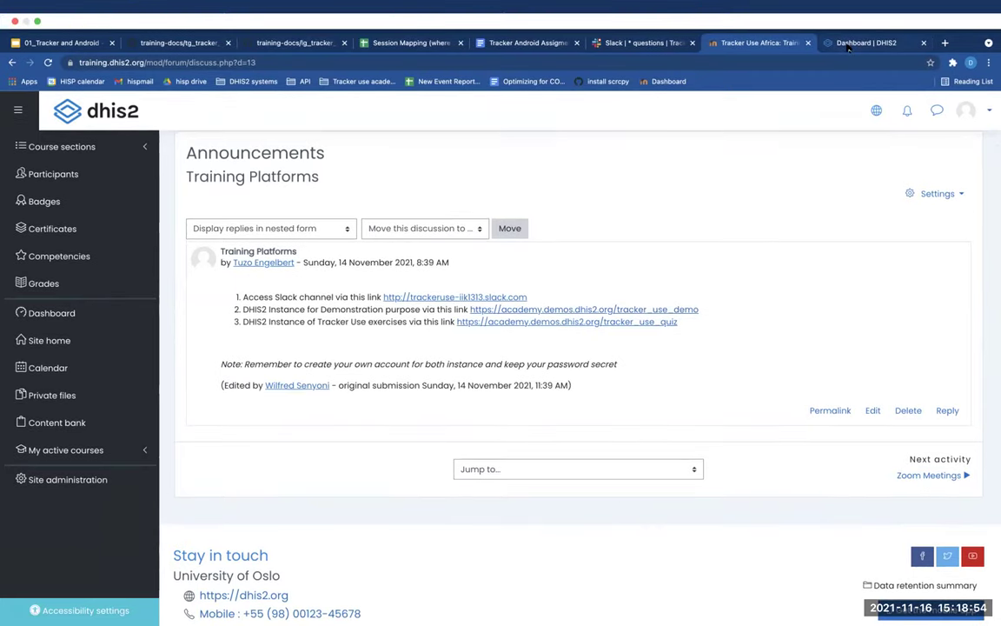
left_click(847, 47)
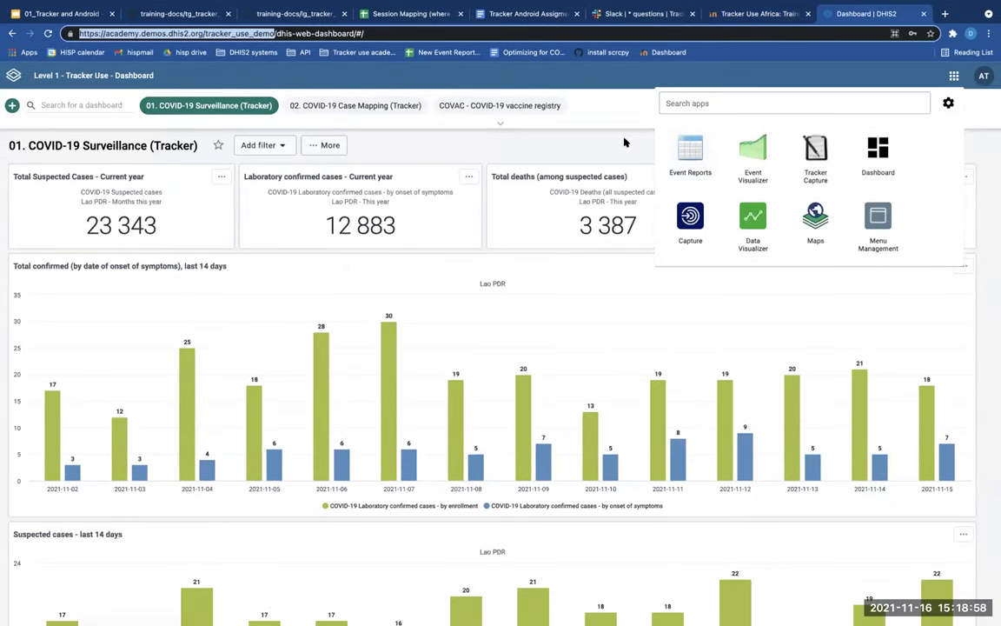
left_click(827, 152)
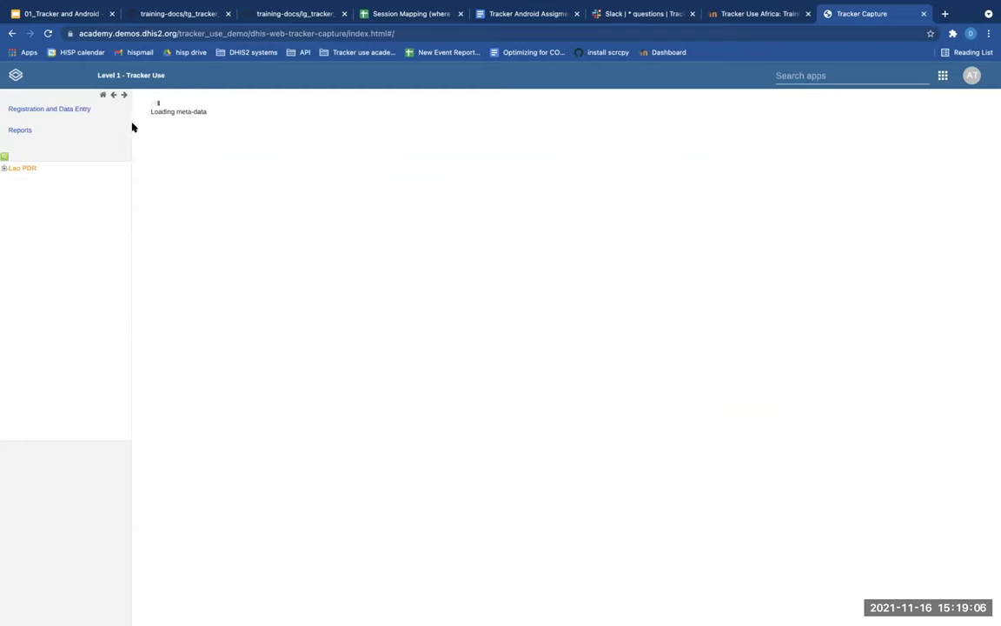
Select CHW Mahosot under Lao PDR > 01 Vientiane Capital > 0001 CH Mahosot and list the tracker programs
left_click(5, 169)
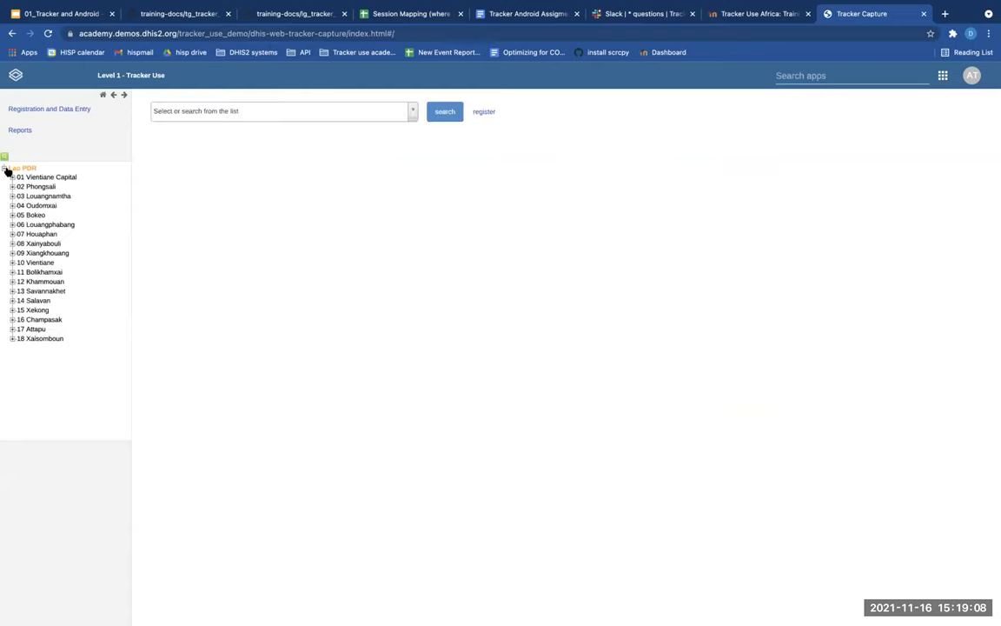
left_click(12, 177)
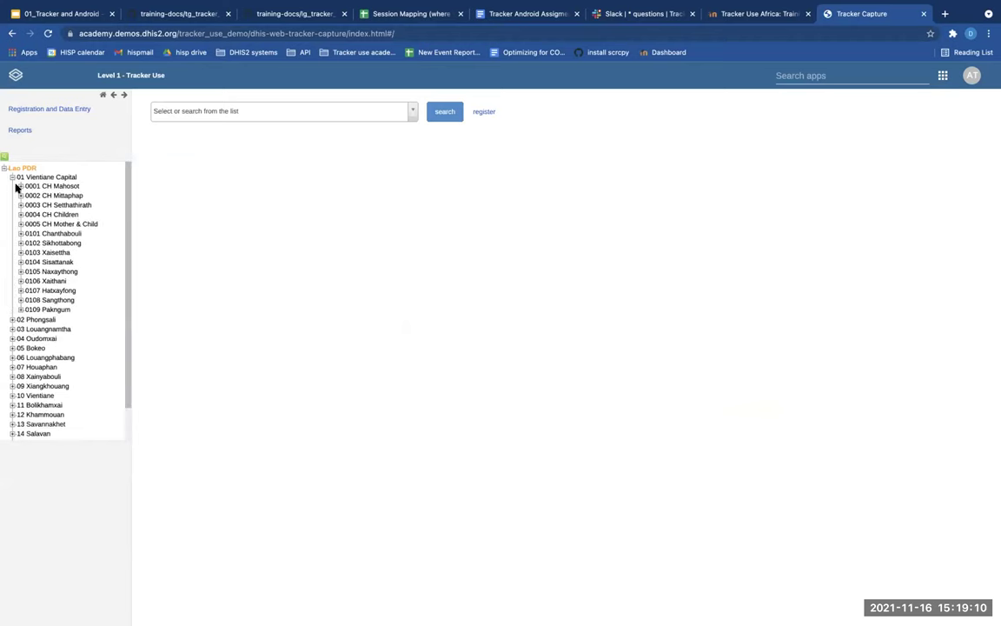
left_click(20, 186)
left_click(45, 194)
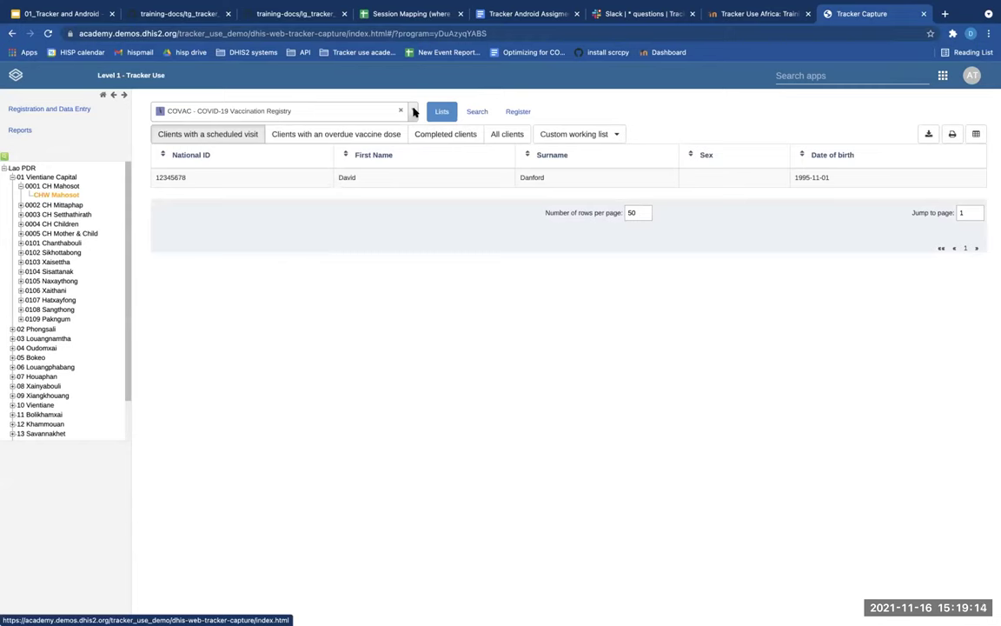
left_click(414, 111)
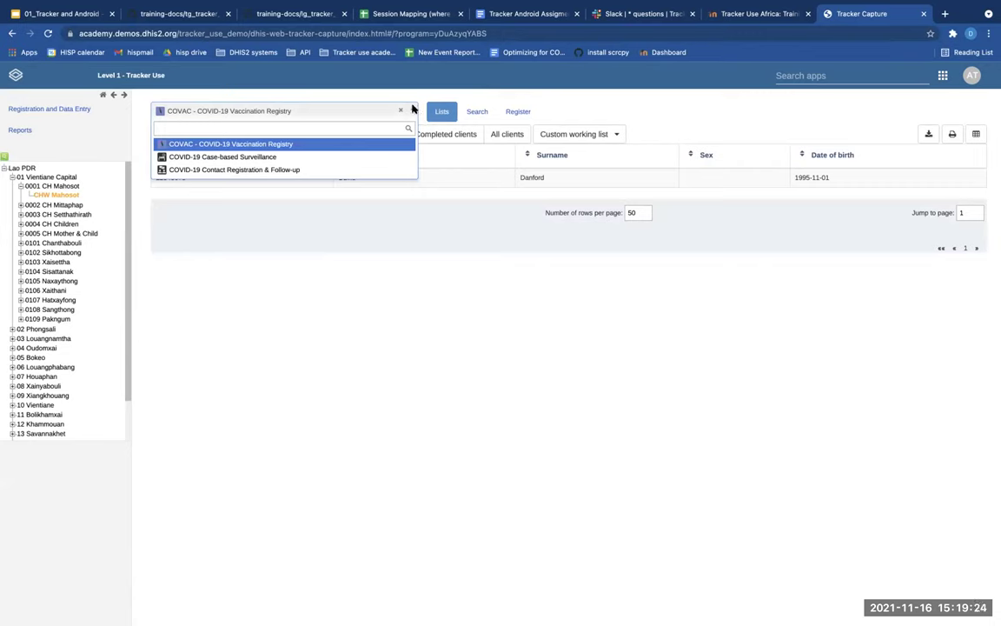
left_click(413, 109)
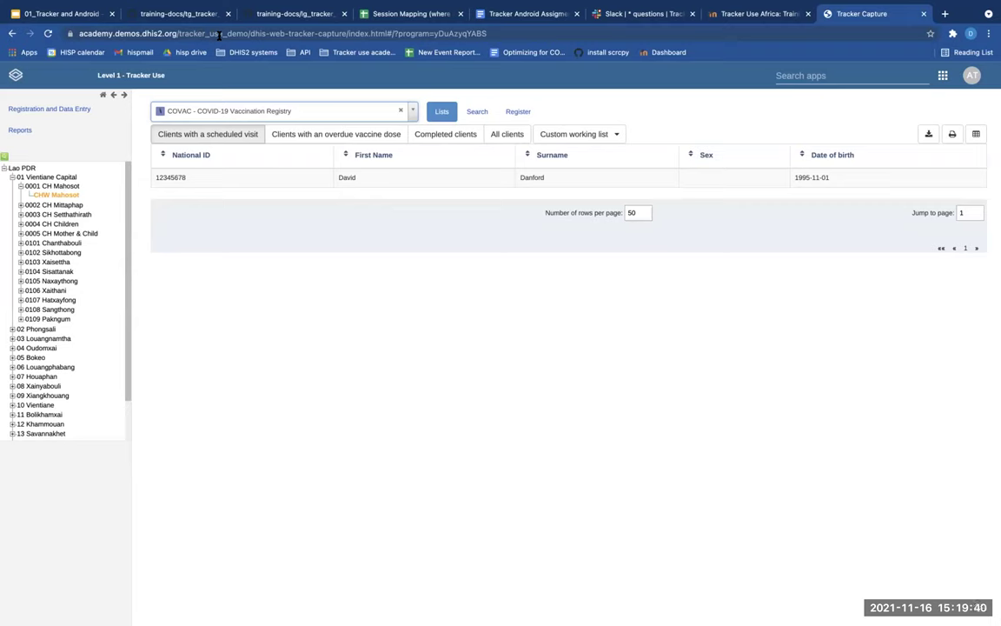
left_click(800, 75)
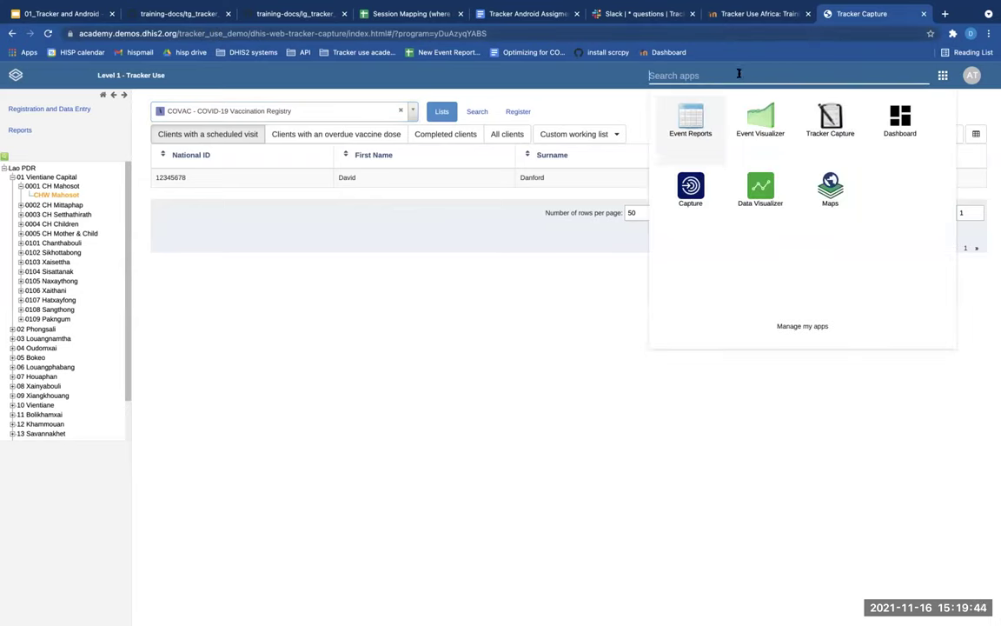
left_click(452, 318)
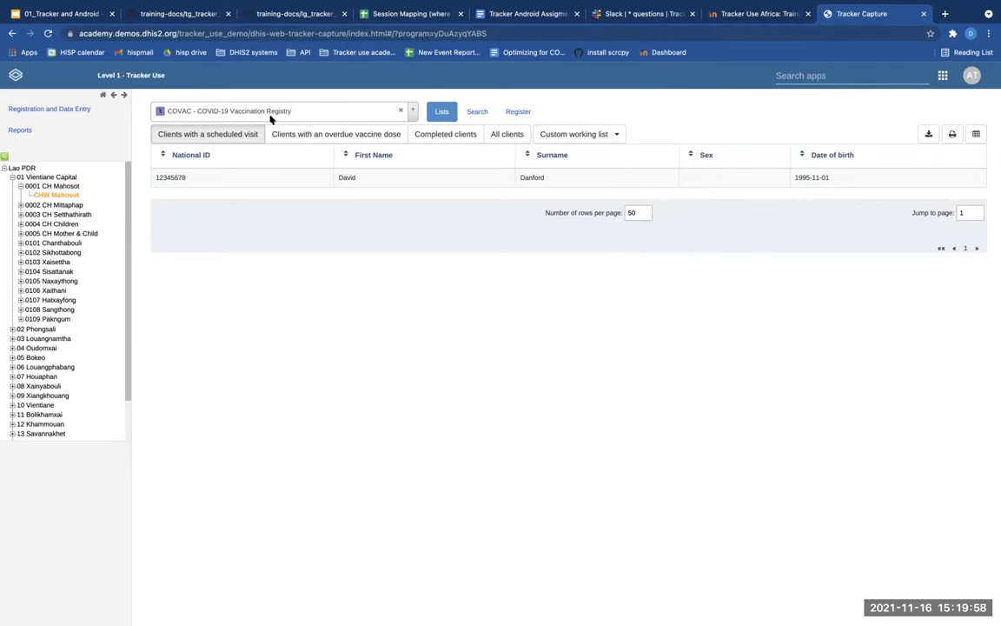
left_click(243, 106)
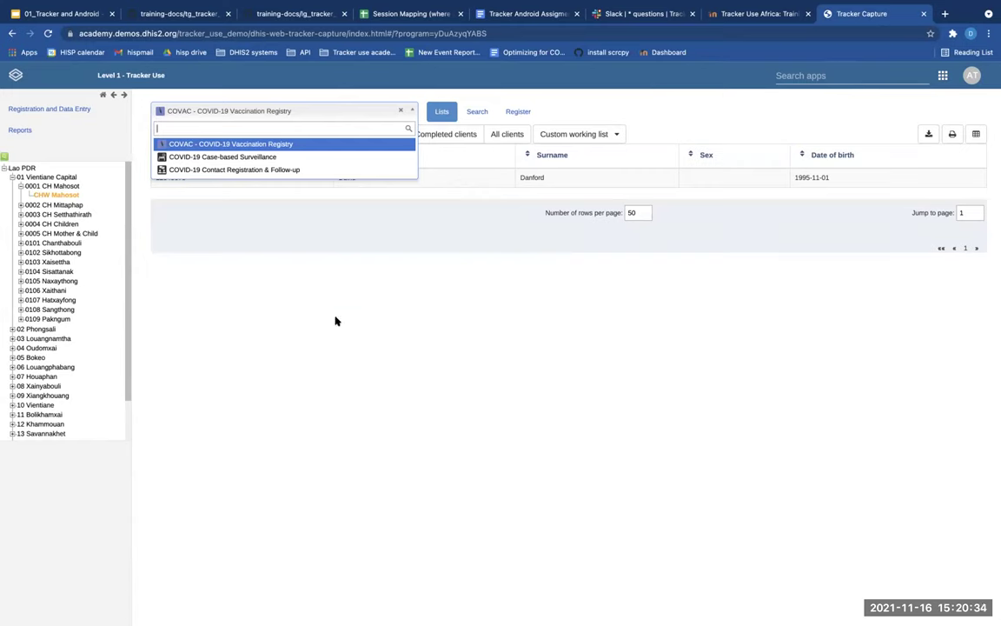
left_click(300, 269)
left_click(239, 112)
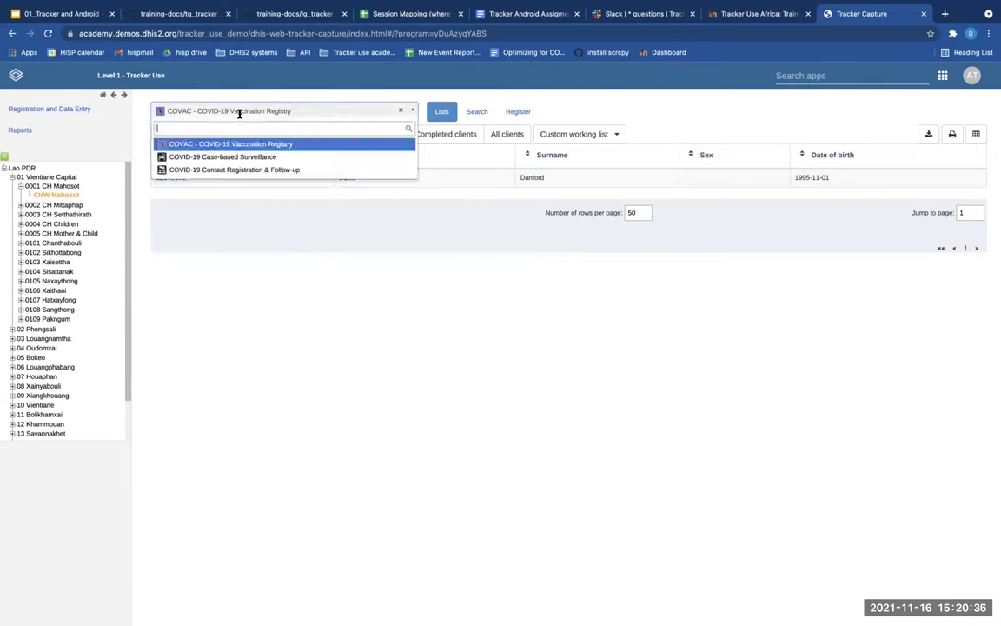
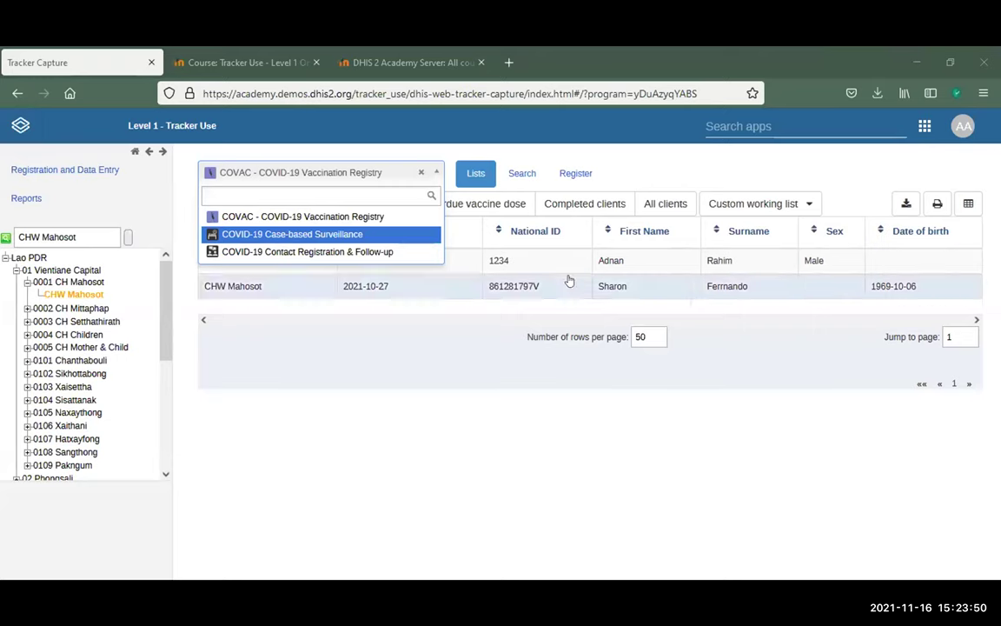
Open the first CHW Mahosot client's COVID-19 vaccination dashboard from the COVAC registry list
left_click(623, 264)
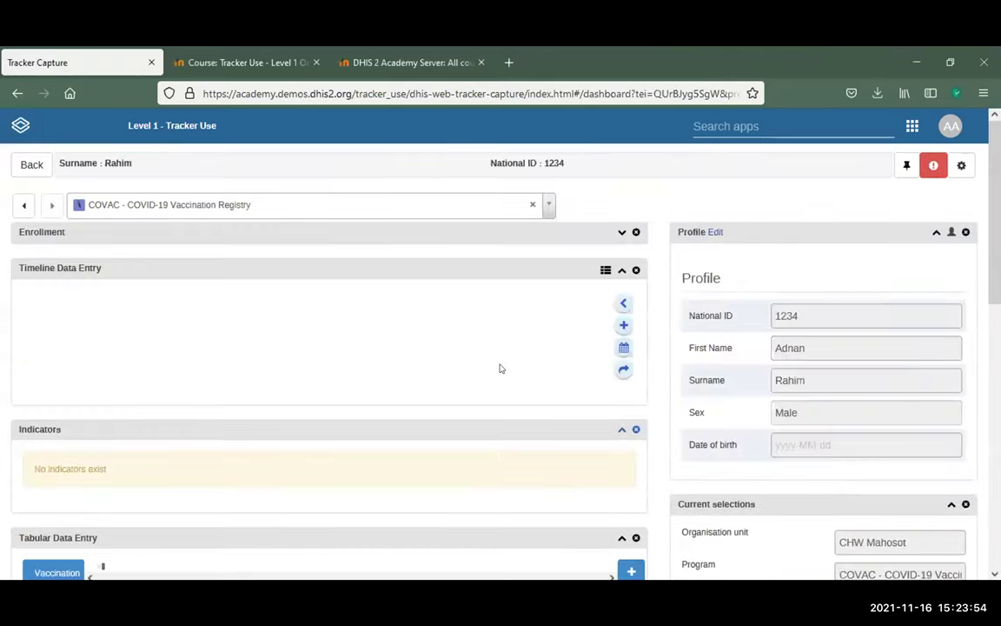
scroll(580, 308, "down", 5)
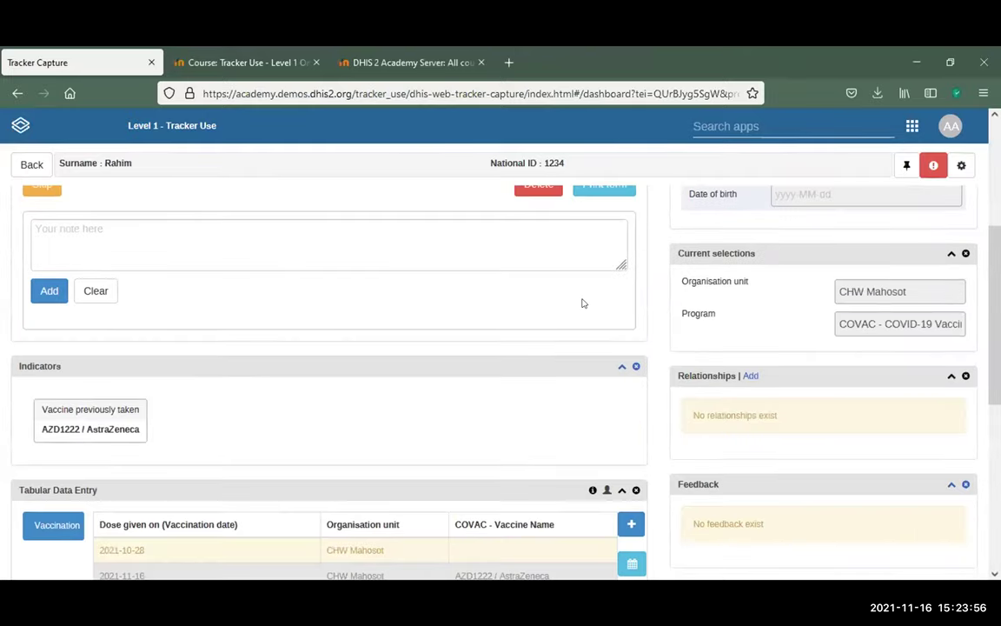
scroll(582, 303, "down", 3)
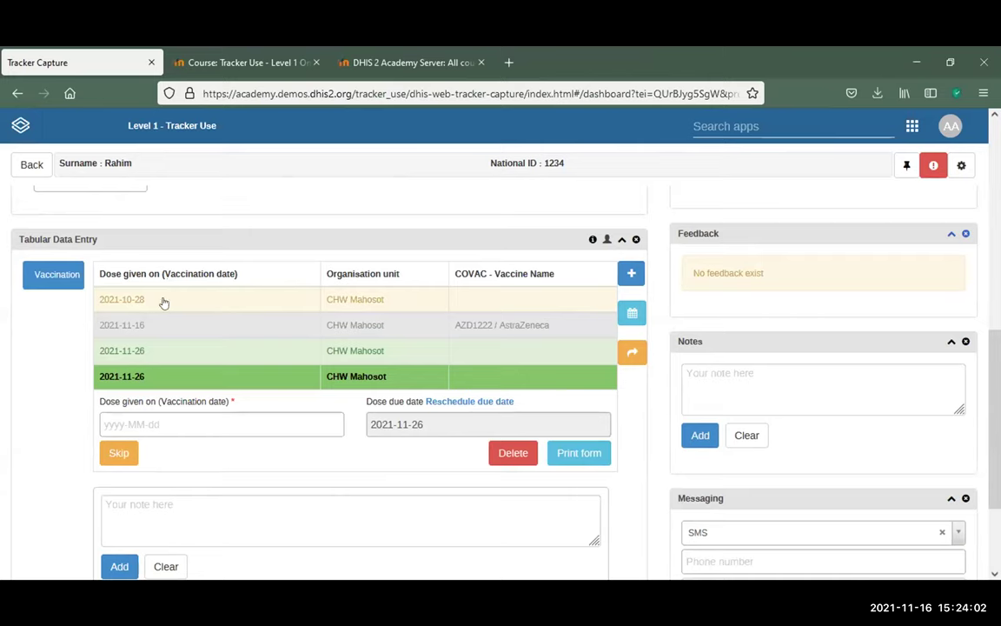
scroll(279, 320, "up", 5)
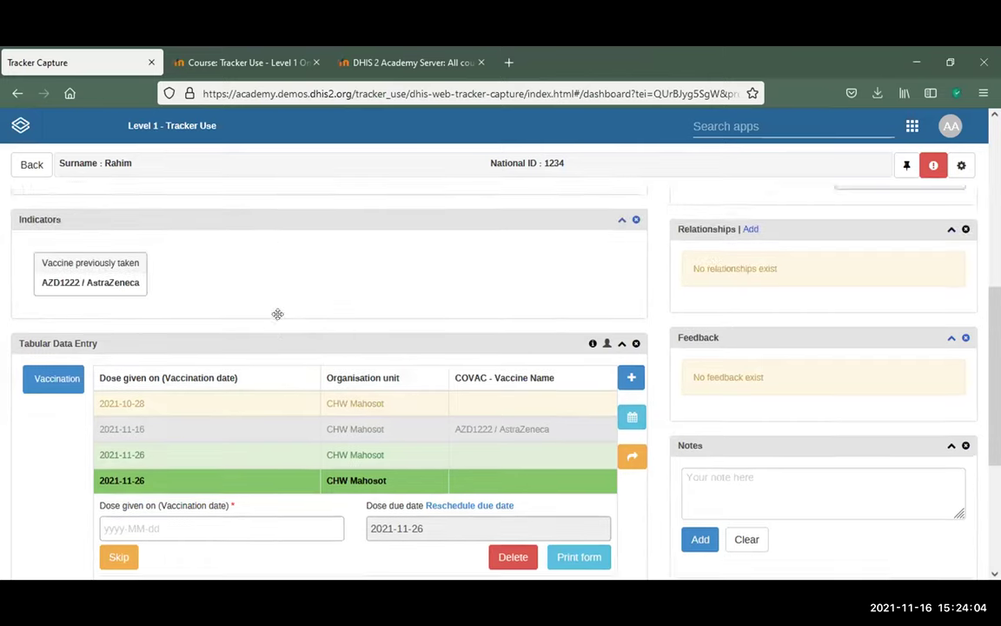
scroll(279, 324, "up", 2)
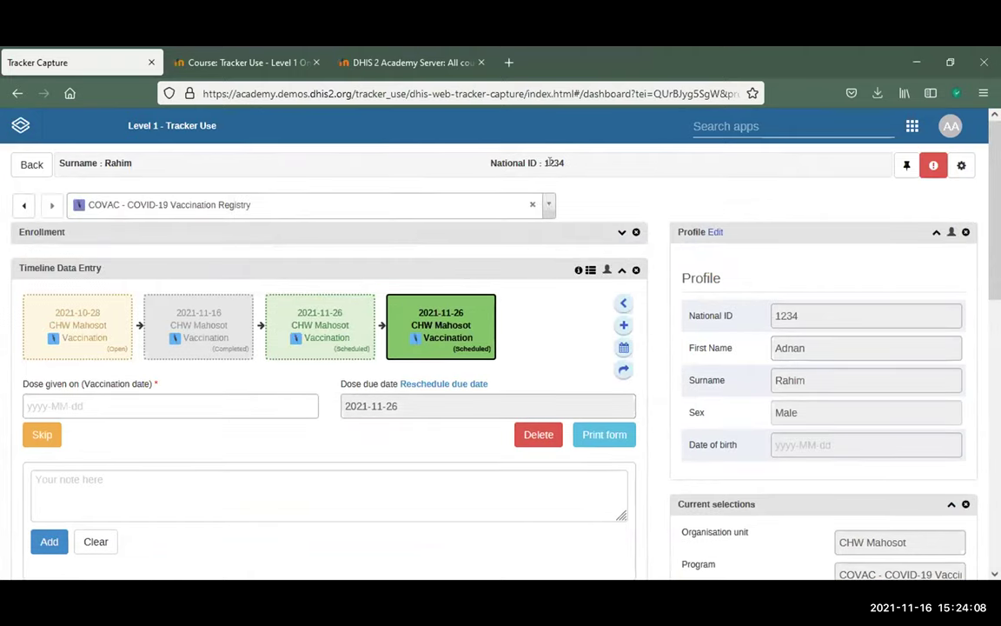
scroll(584, 174, "down", 3)
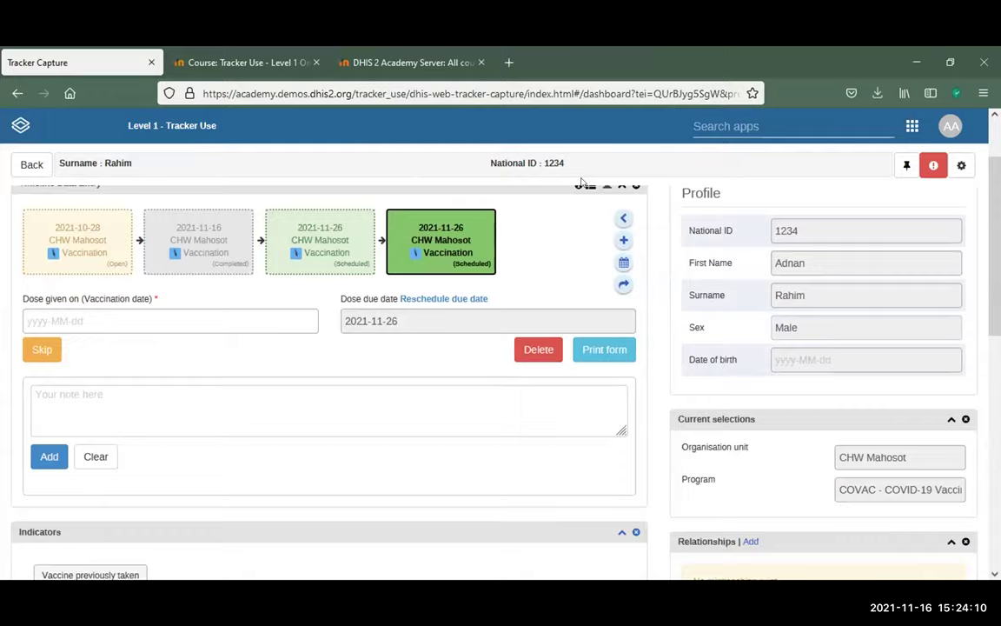
scroll(584, 181, "down", 1)
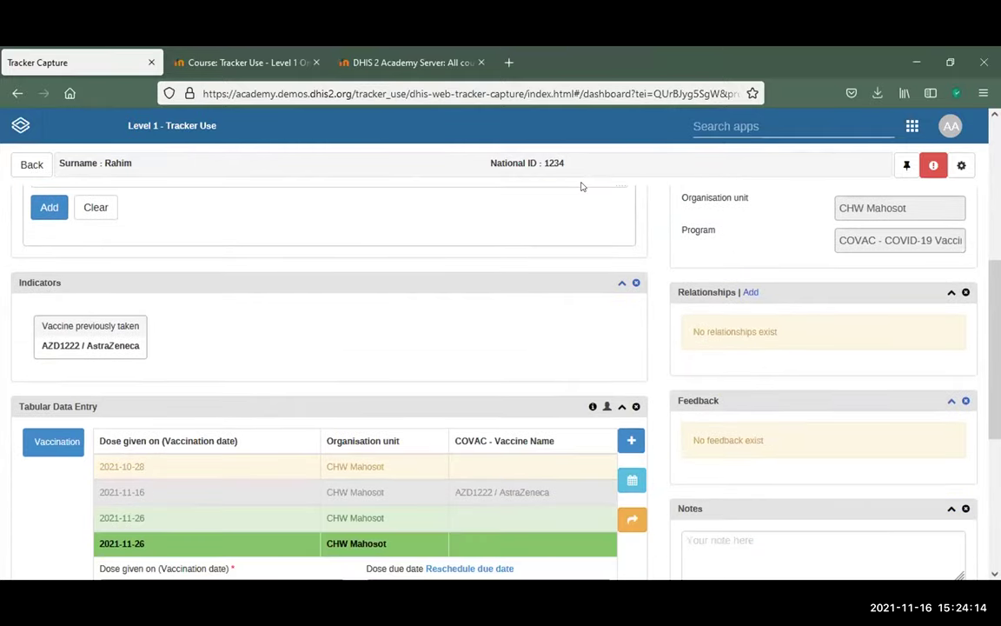
scroll(582, 182, "down", 1)
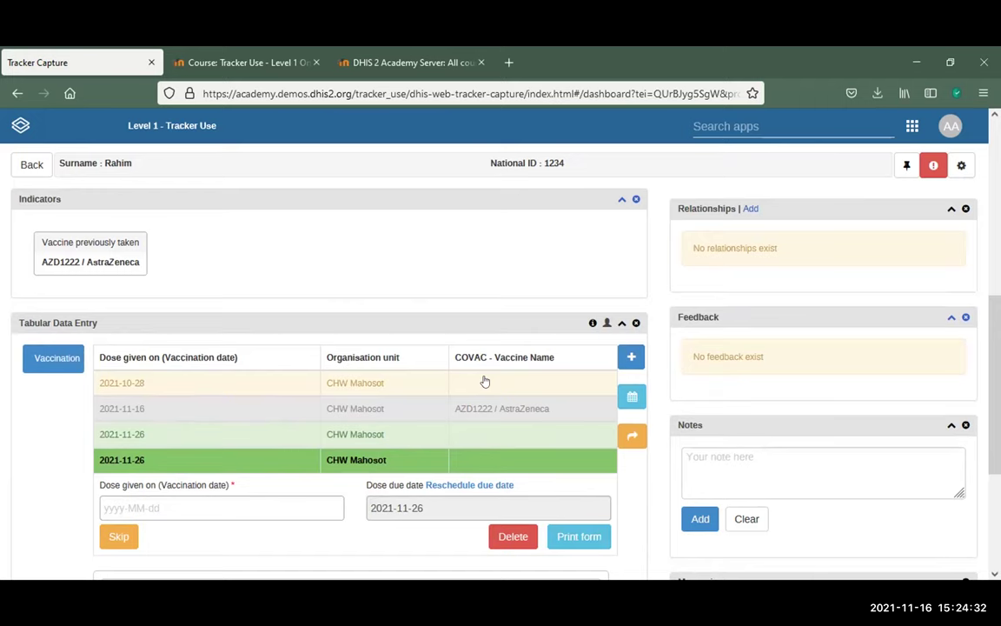
scroll(485, 382, "down", 1)
scroll(485, 381, "down", 1)
scroll(485, 382, "down", 1)
scroll(481, 373, "up", 6)
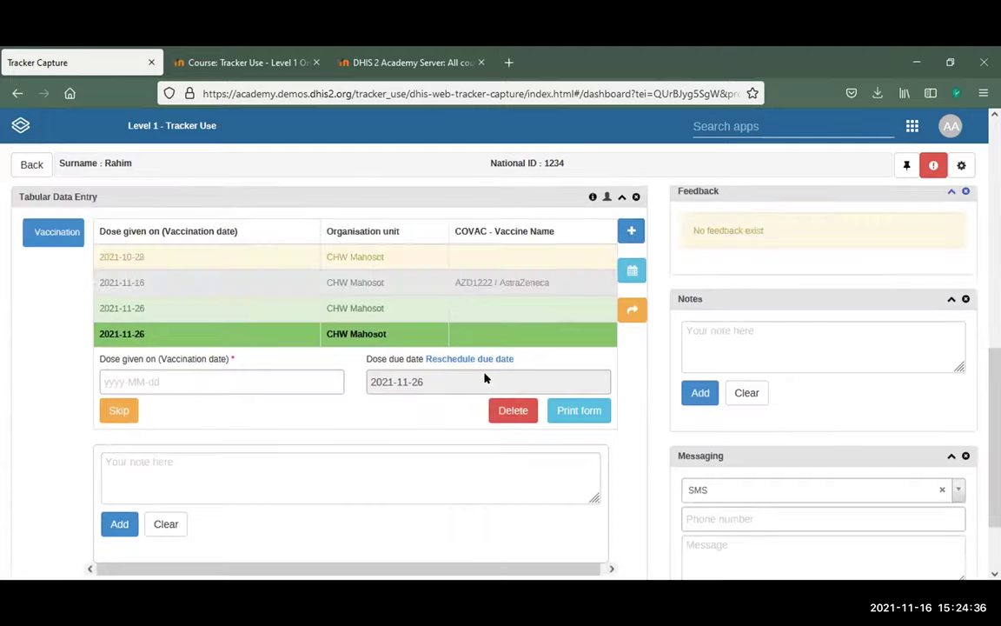
scroll(485, 376, "up", 5)
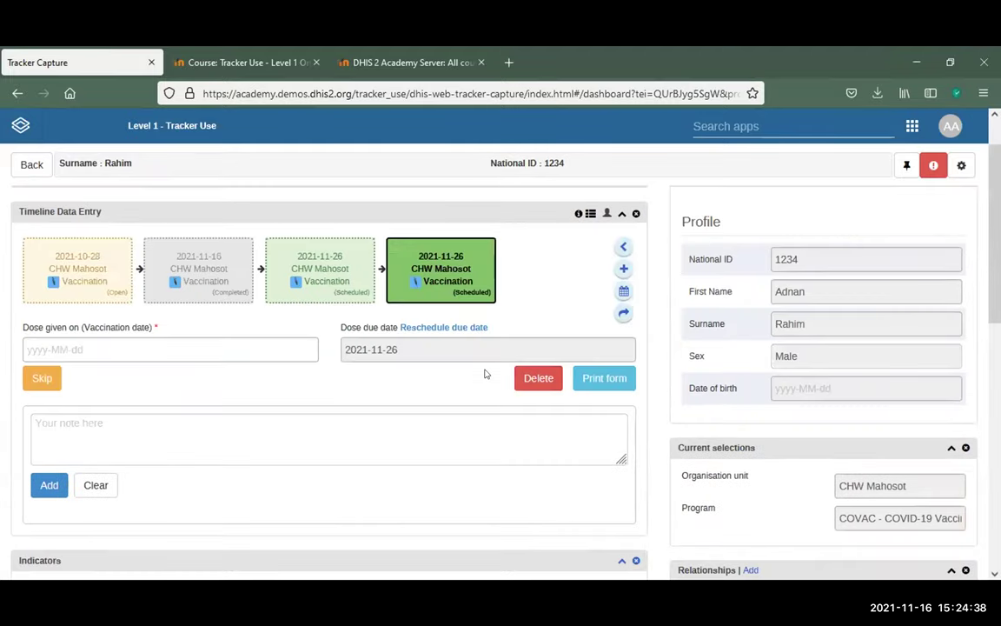
mouse_move(23, 279)
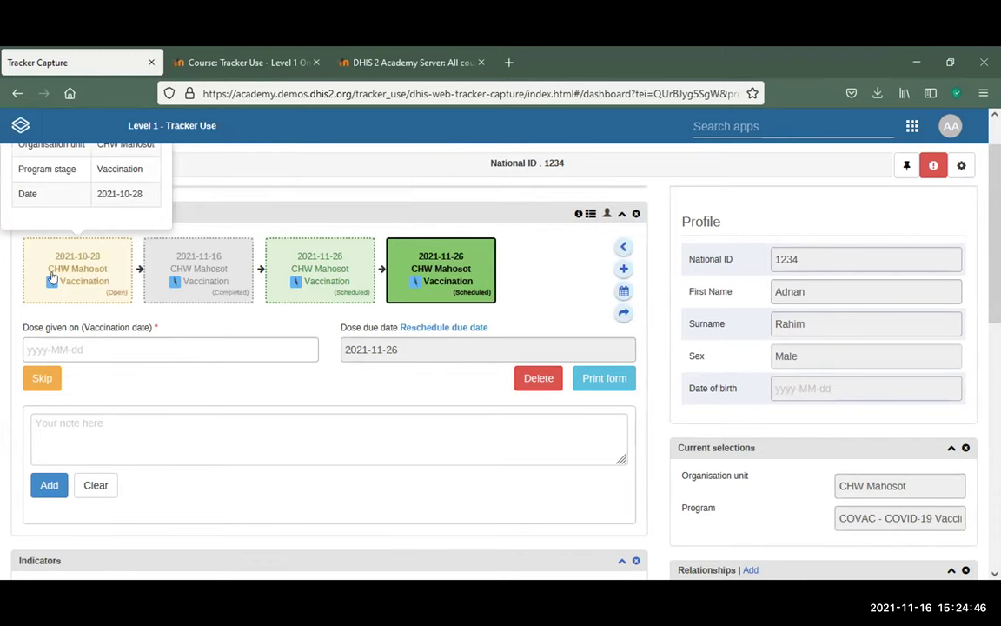
Review the 2021-10-28, completed 2021-11-16 and scheduled 2021-11-26 vaccination events, then leave the dashboard
left_click(104, 289)
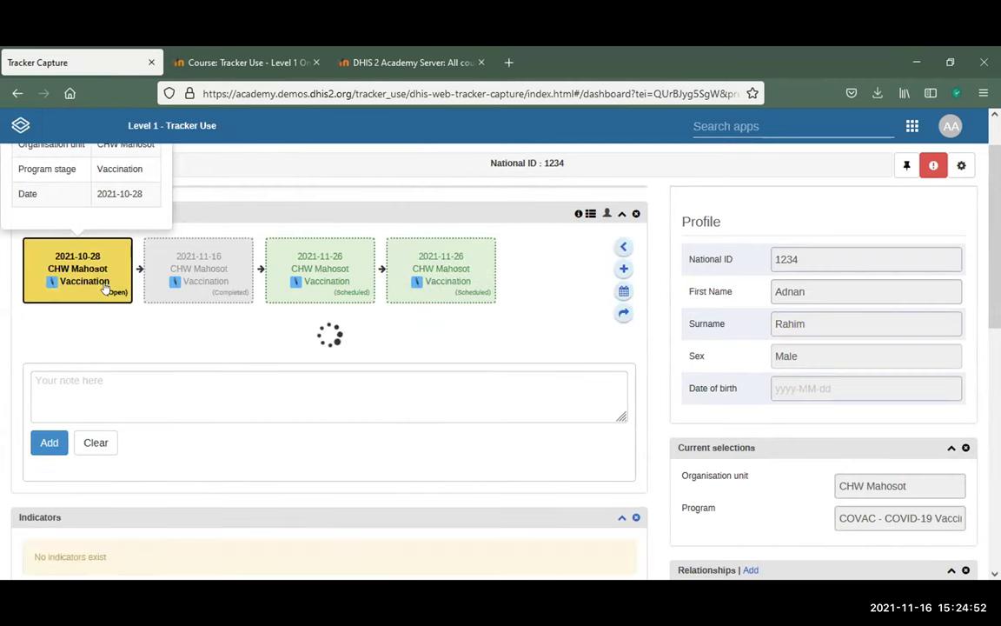
scroll(359, 345, "down", 5)
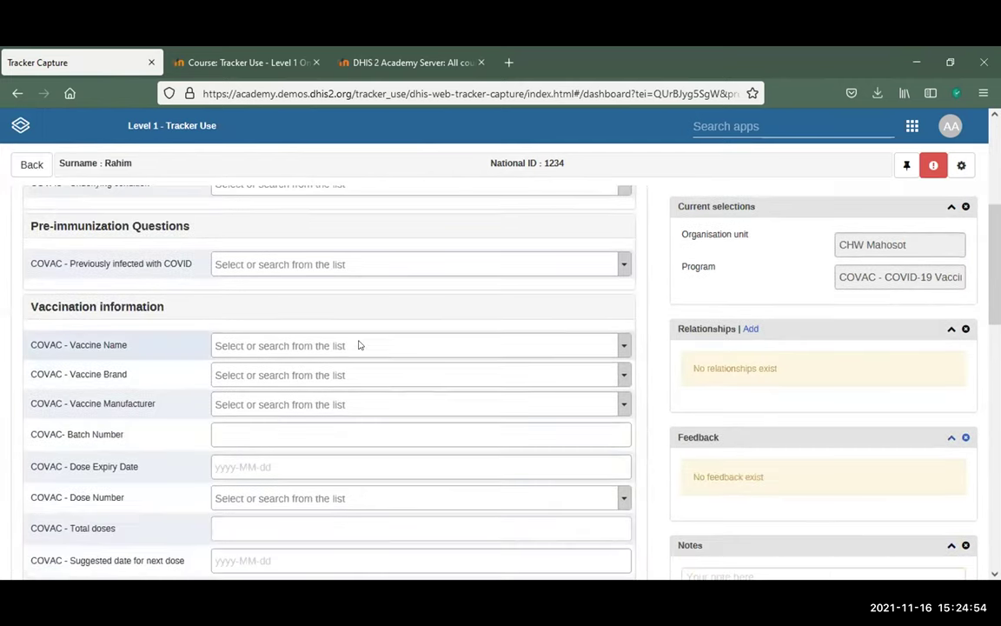
scroll(359, 345, "up", 5)
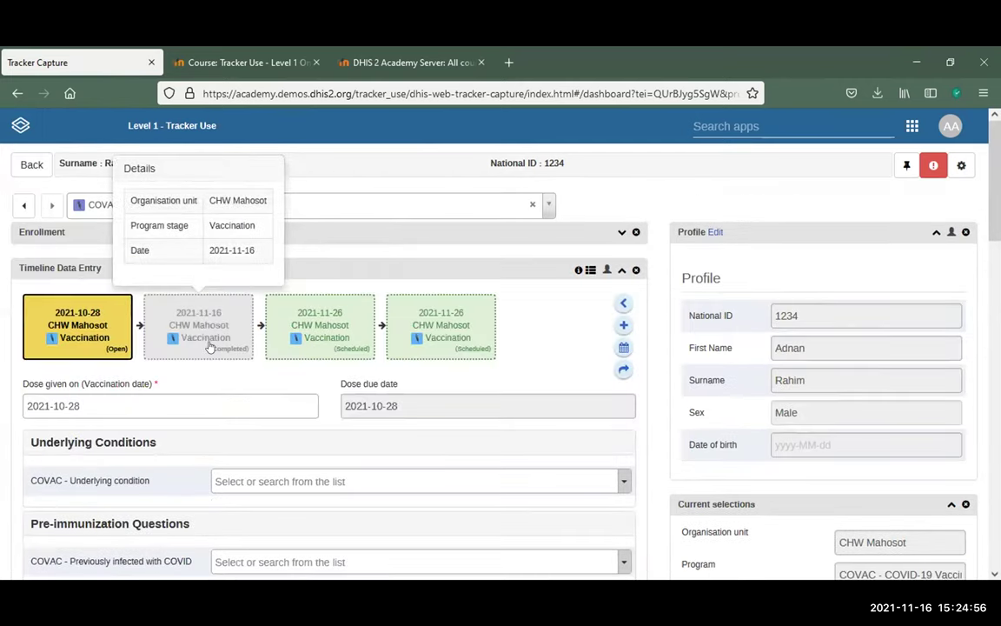
left_click(208, 344)
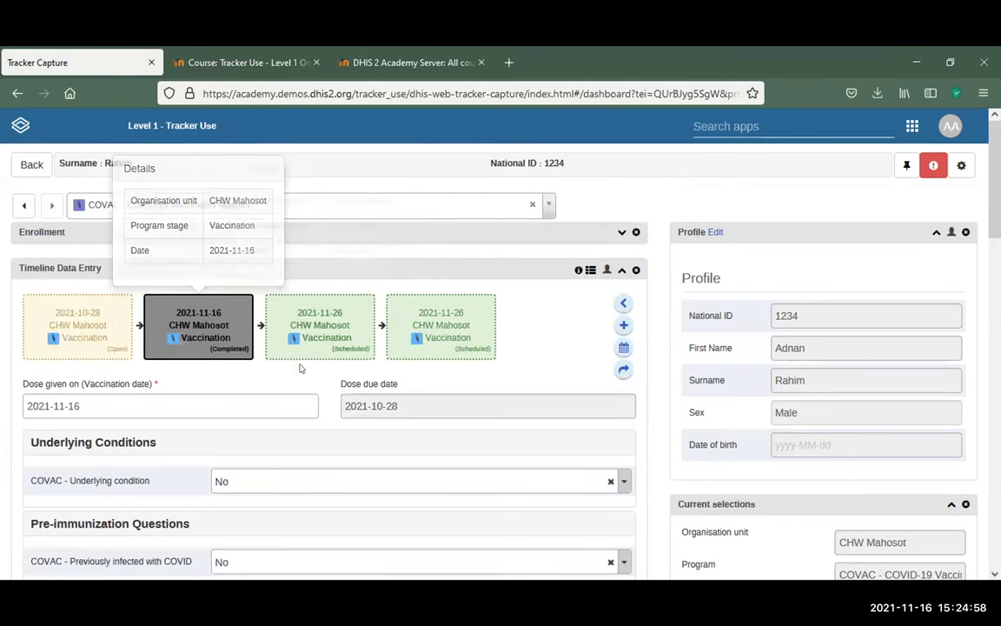
scroll(300, 369, "down", 10)
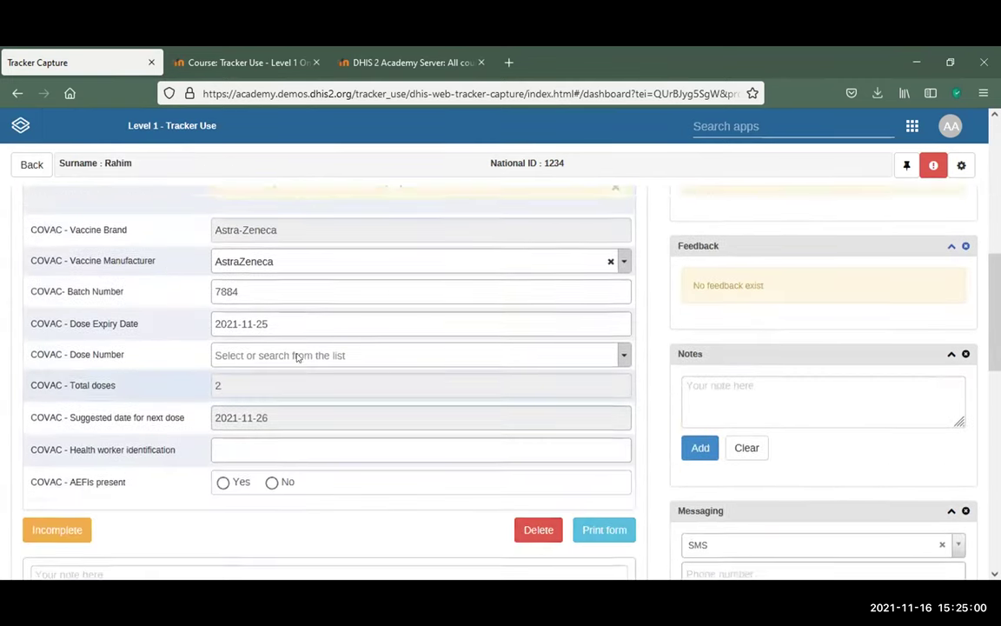
scroll(297, 356, "up", 10)
left_click(313, 254)
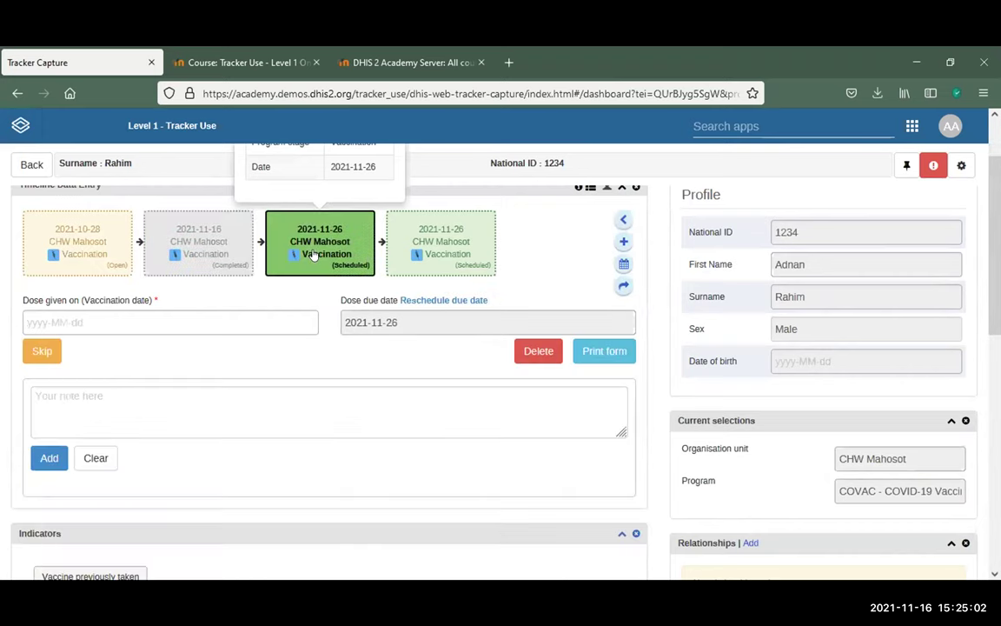
scroll(351, 407, "down", 5)
scroll(348, 405, "down", 1)
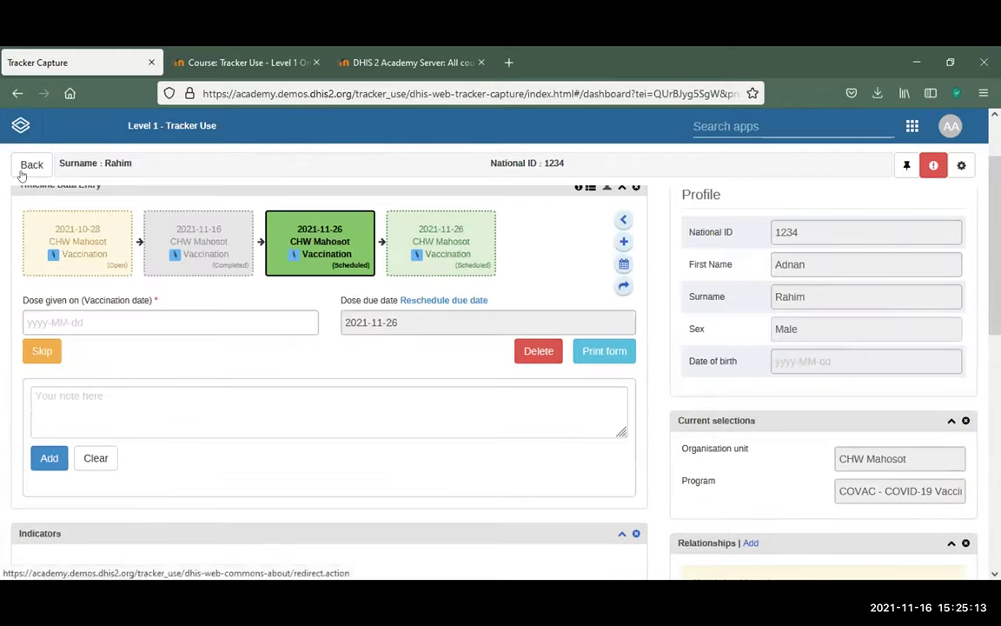
left_click(14, 163)
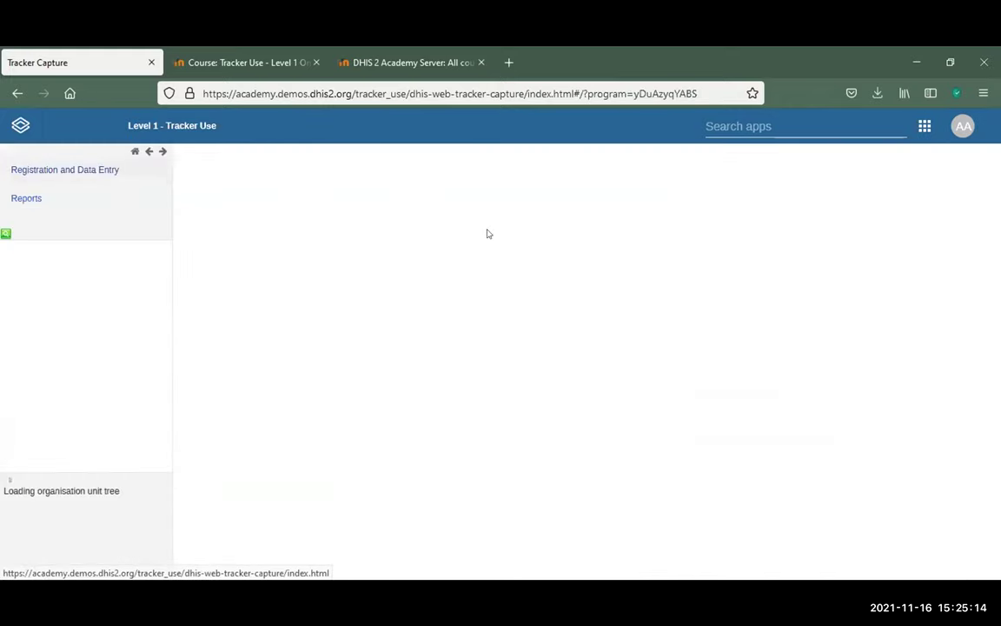
List all registry clients and open another client's dashboard with open and overdue 2021-10-27 events
left_click(675, 204)
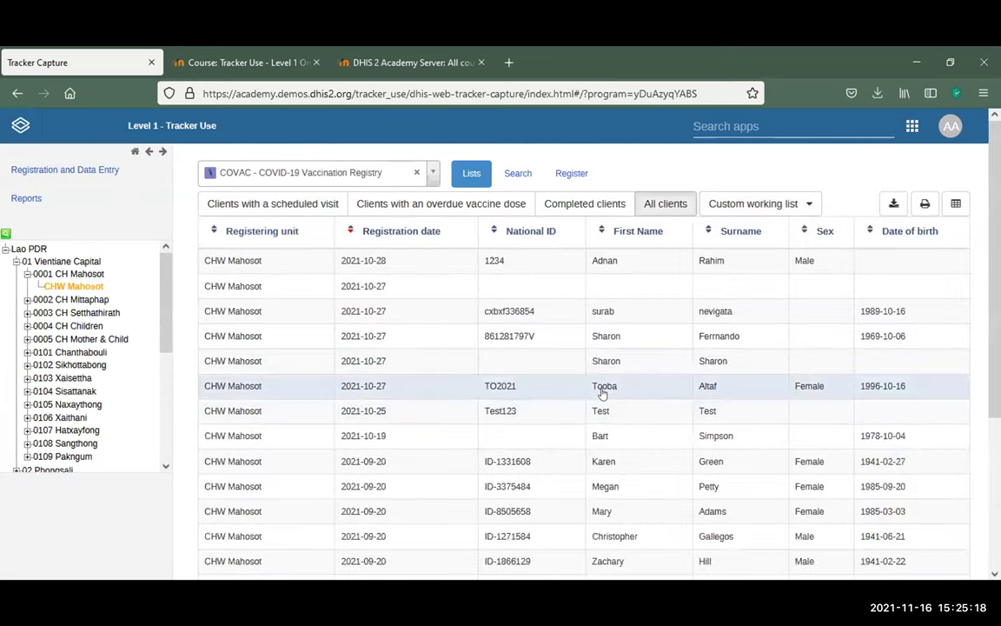
left_click(599, 386)
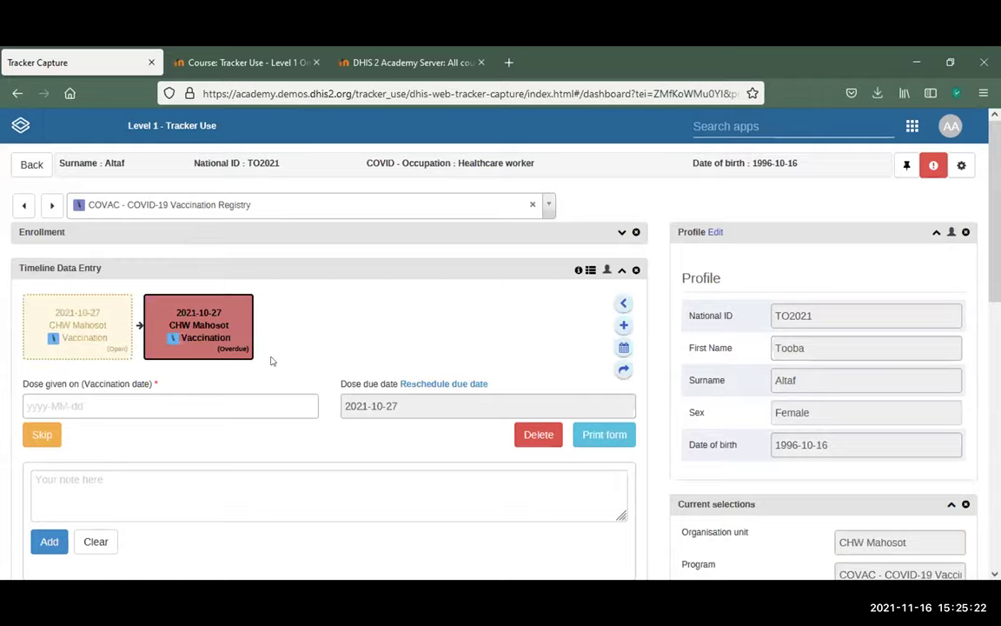
scroll(270, 360, "down", 8)
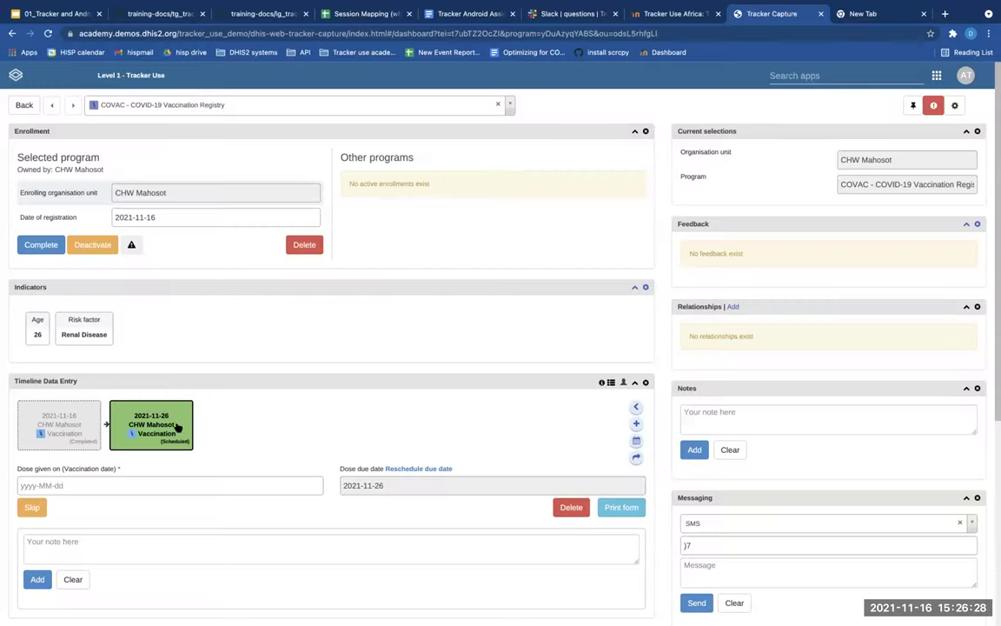
mouse_move(185, 411)
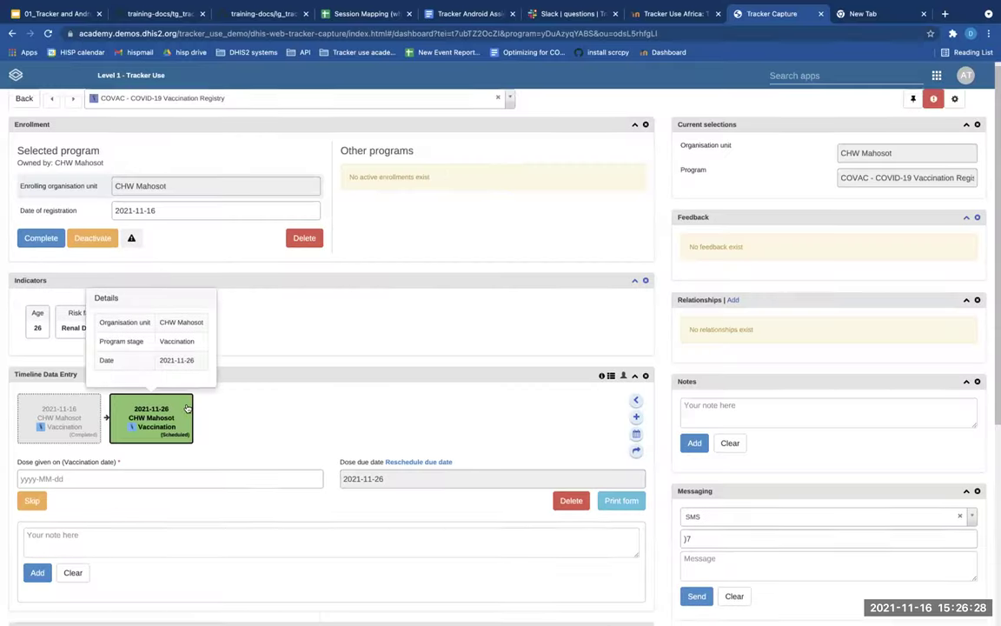
scroll(195, 426, "down", 4)
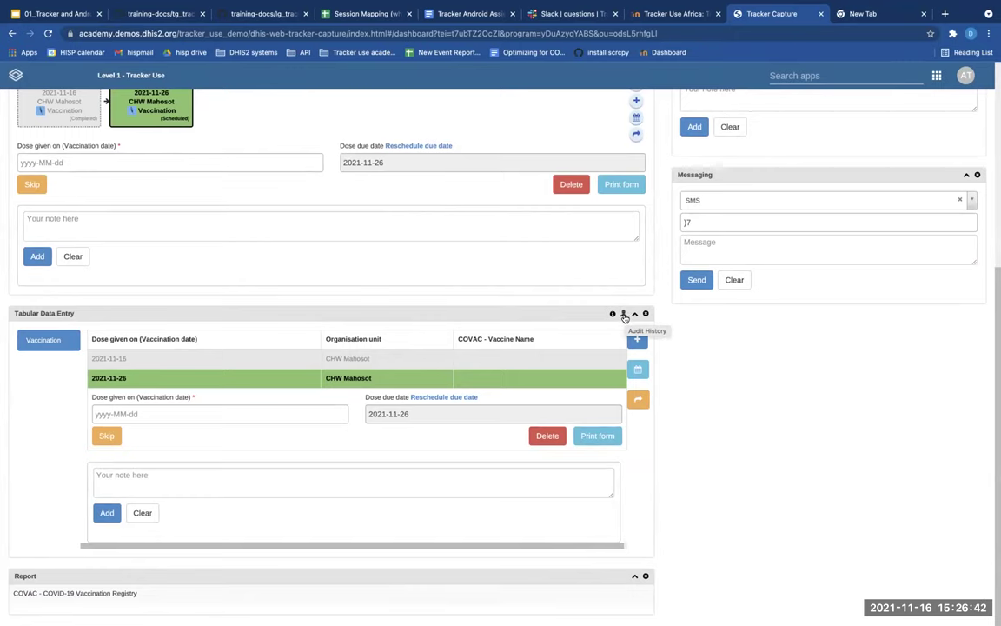
left_click(624, 315)
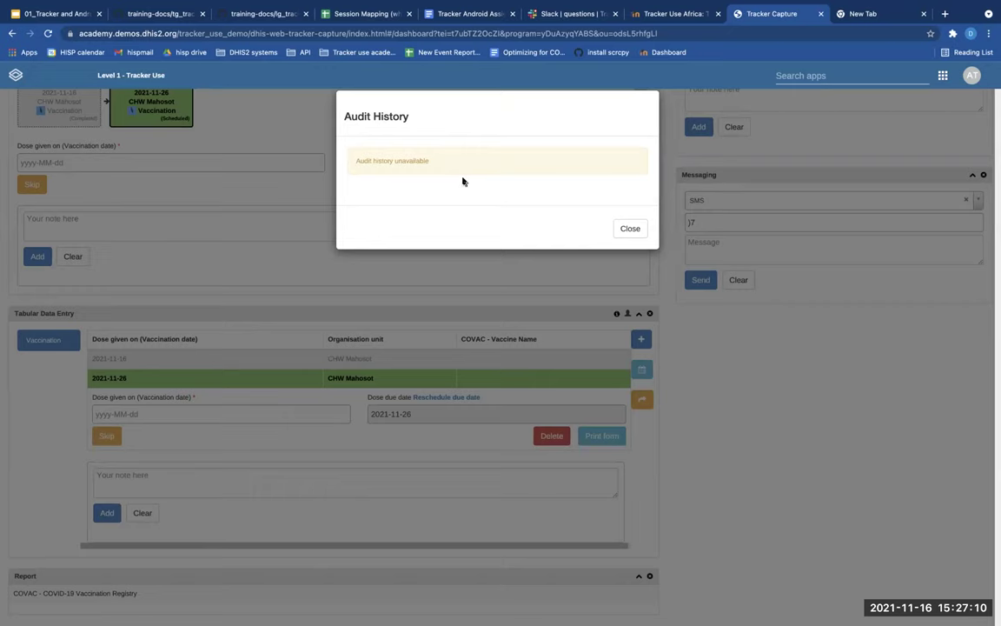
left_click(631, 229)
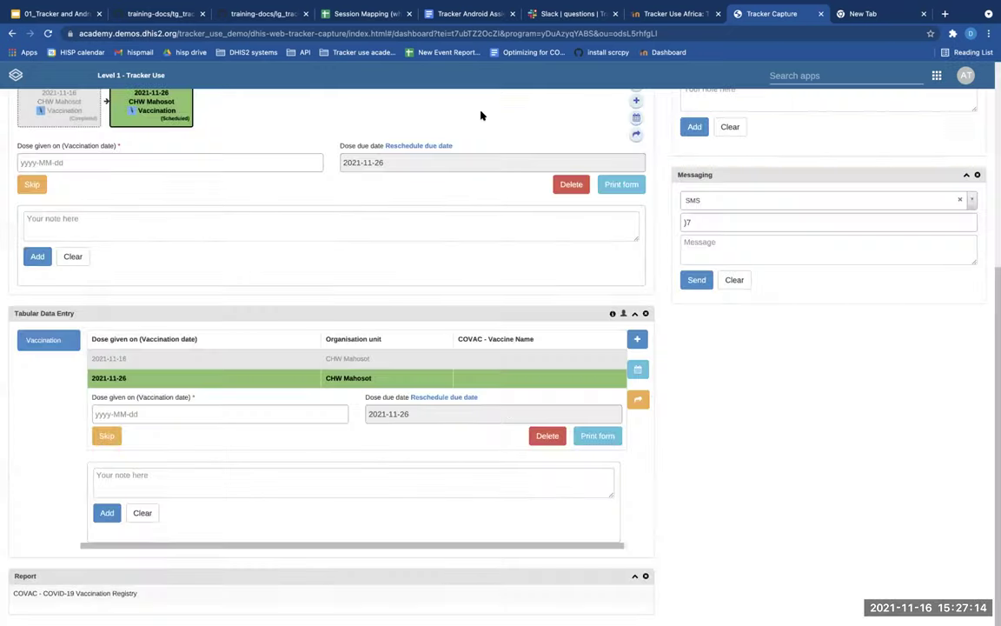